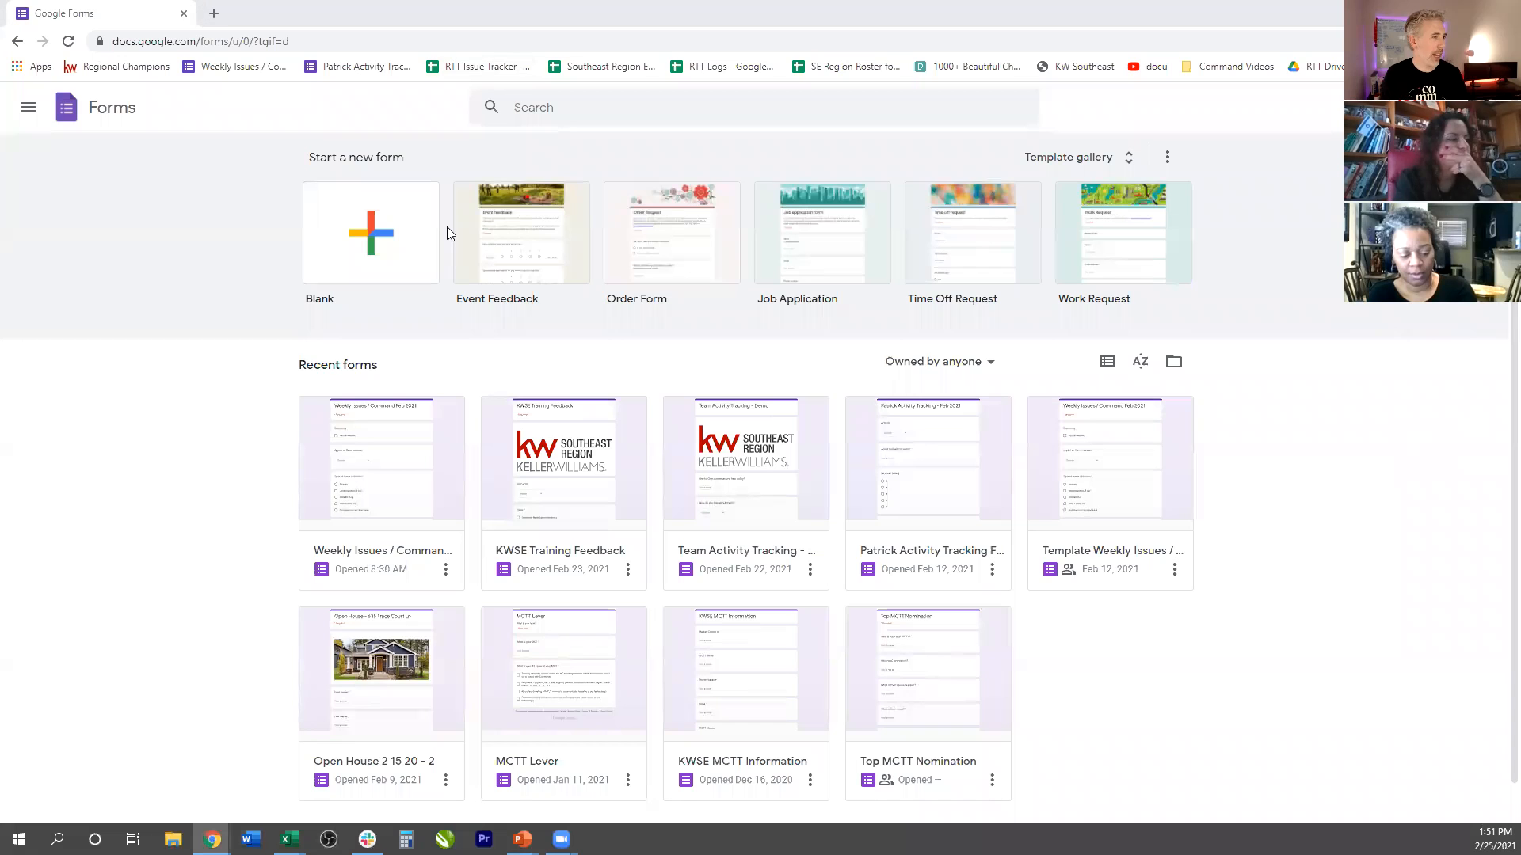
# Open the bookmarked February 2021 personal activity tracking form in a new browser tab and review its Activity choices and remaining questions
pyautogui.click(214, 14)
pyautogui.click(328, 67)
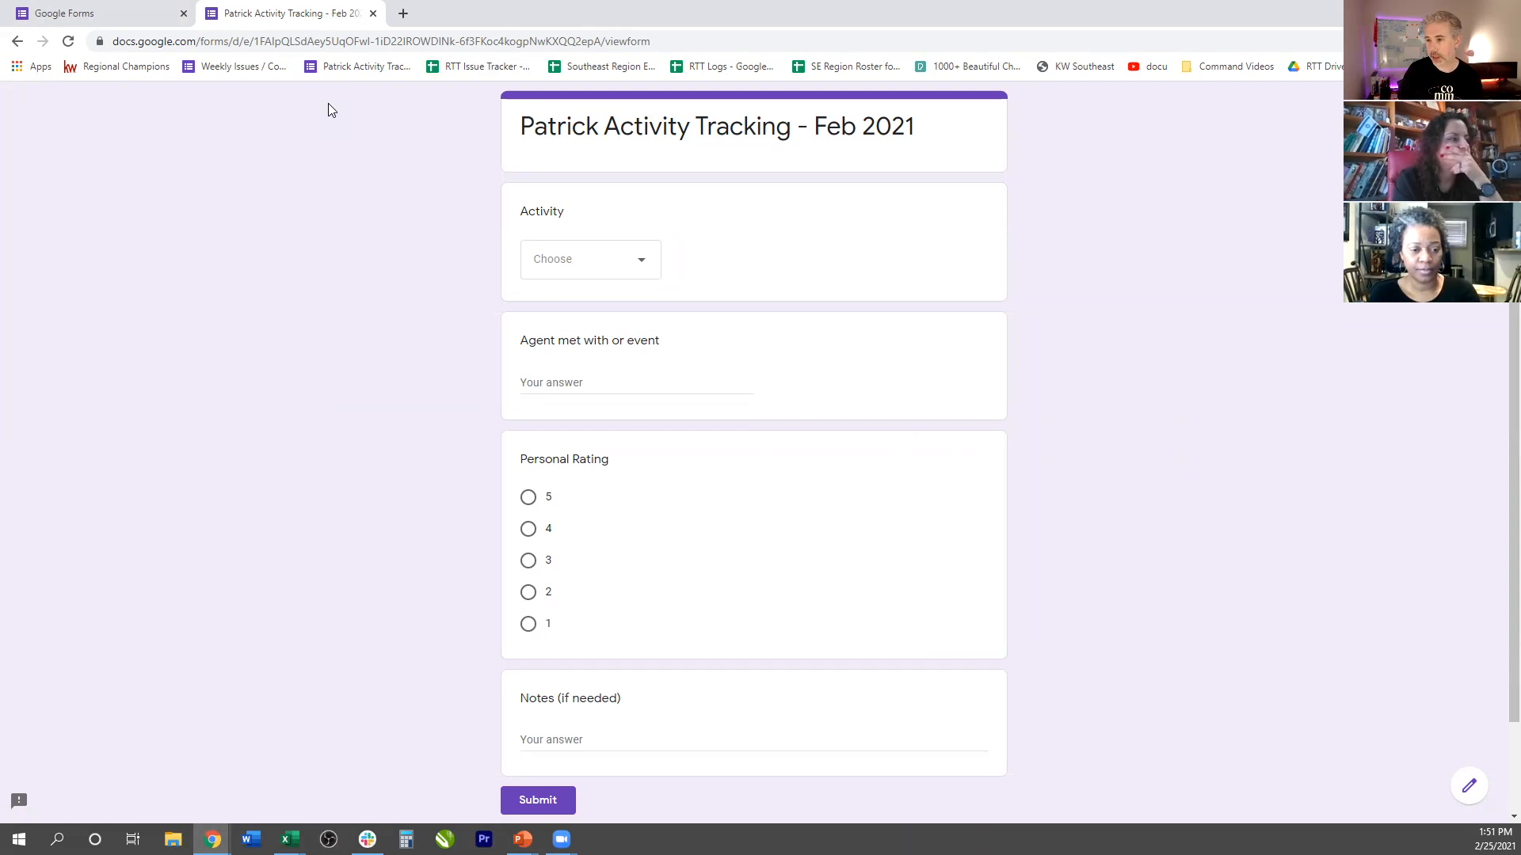
pyautogui.click(618, 272)
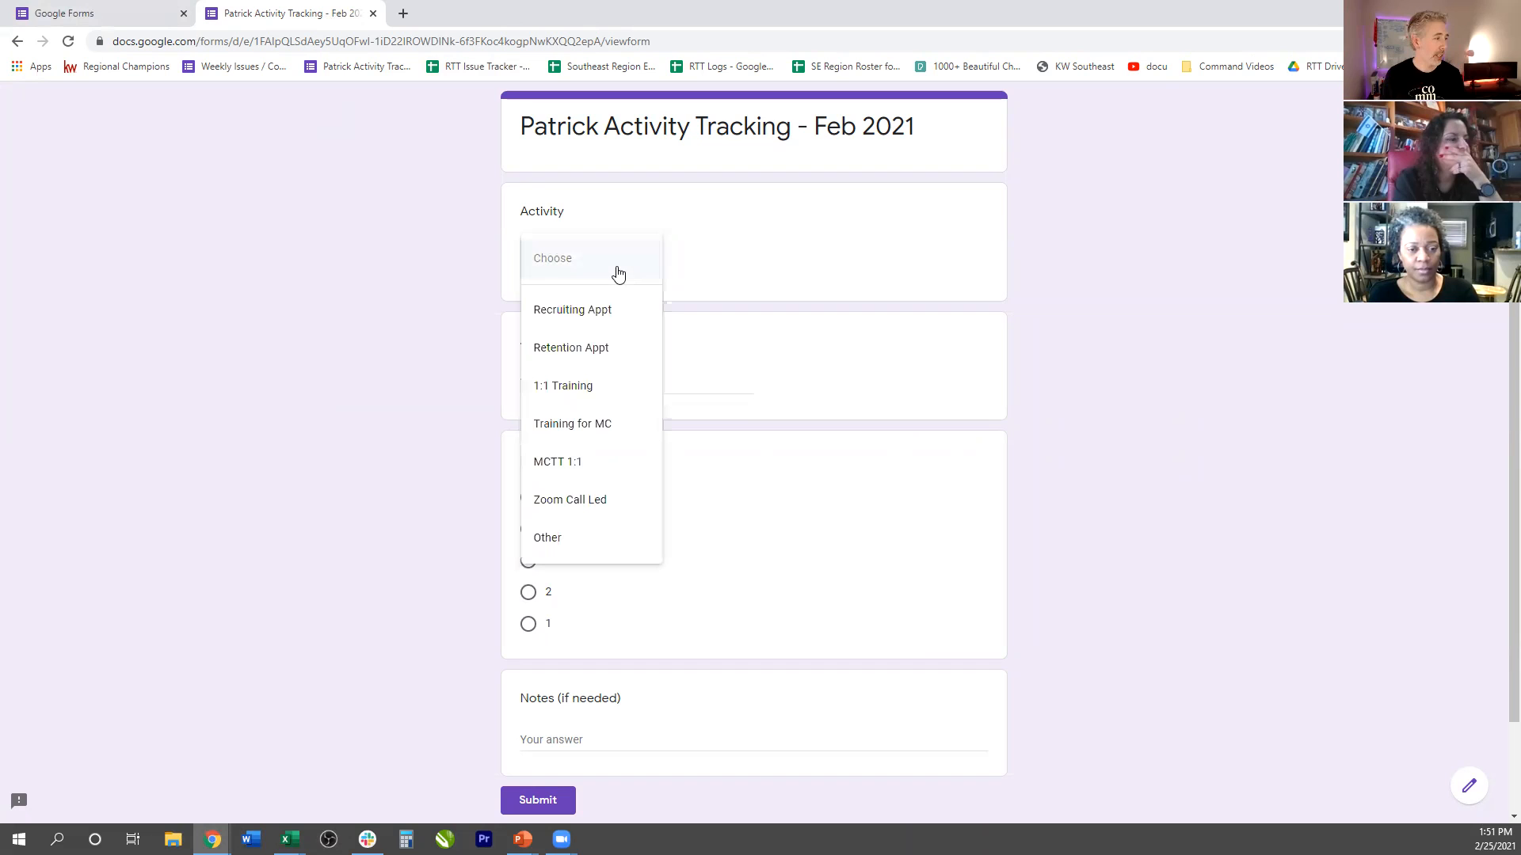
pyautogui.click(617, 272)
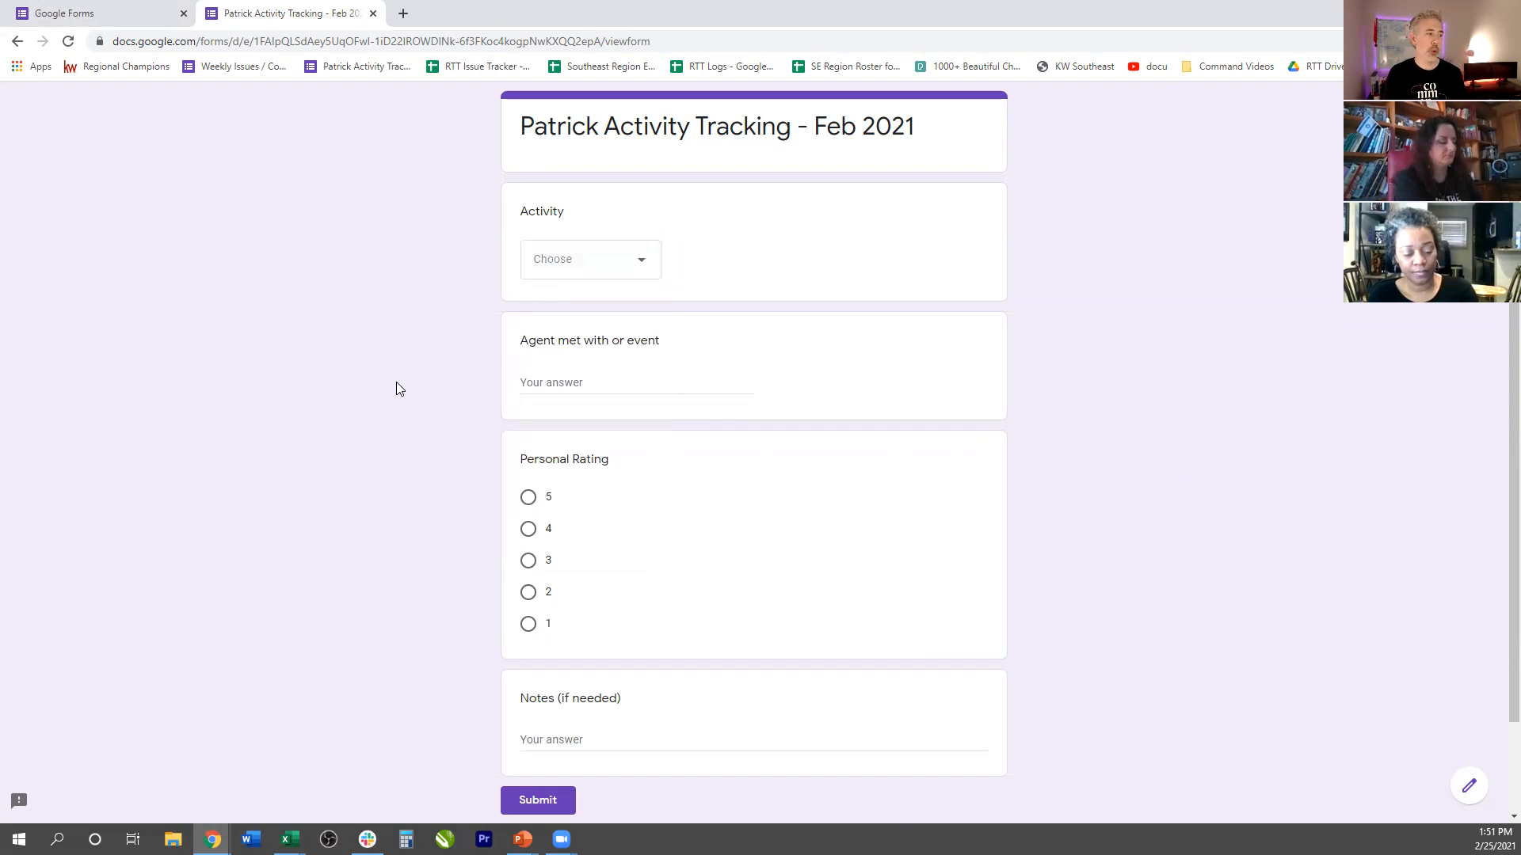
pyautogui.scroll(-2, 456, 396)
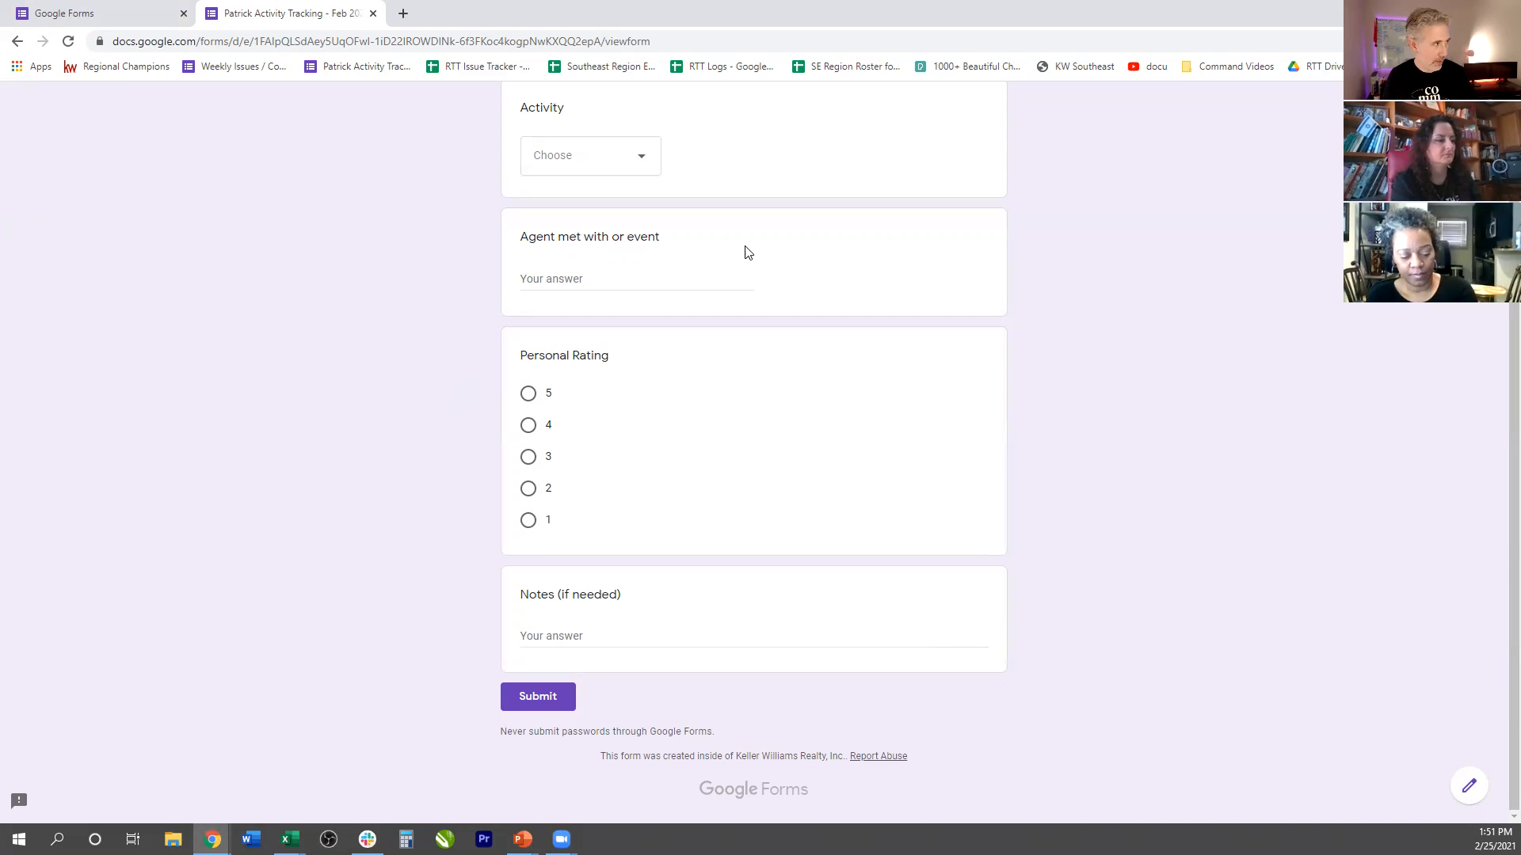
# Return to the Google Forms home page and open the recent form Team Activity Tracking - Demo
pyautogui.click(193, 9)
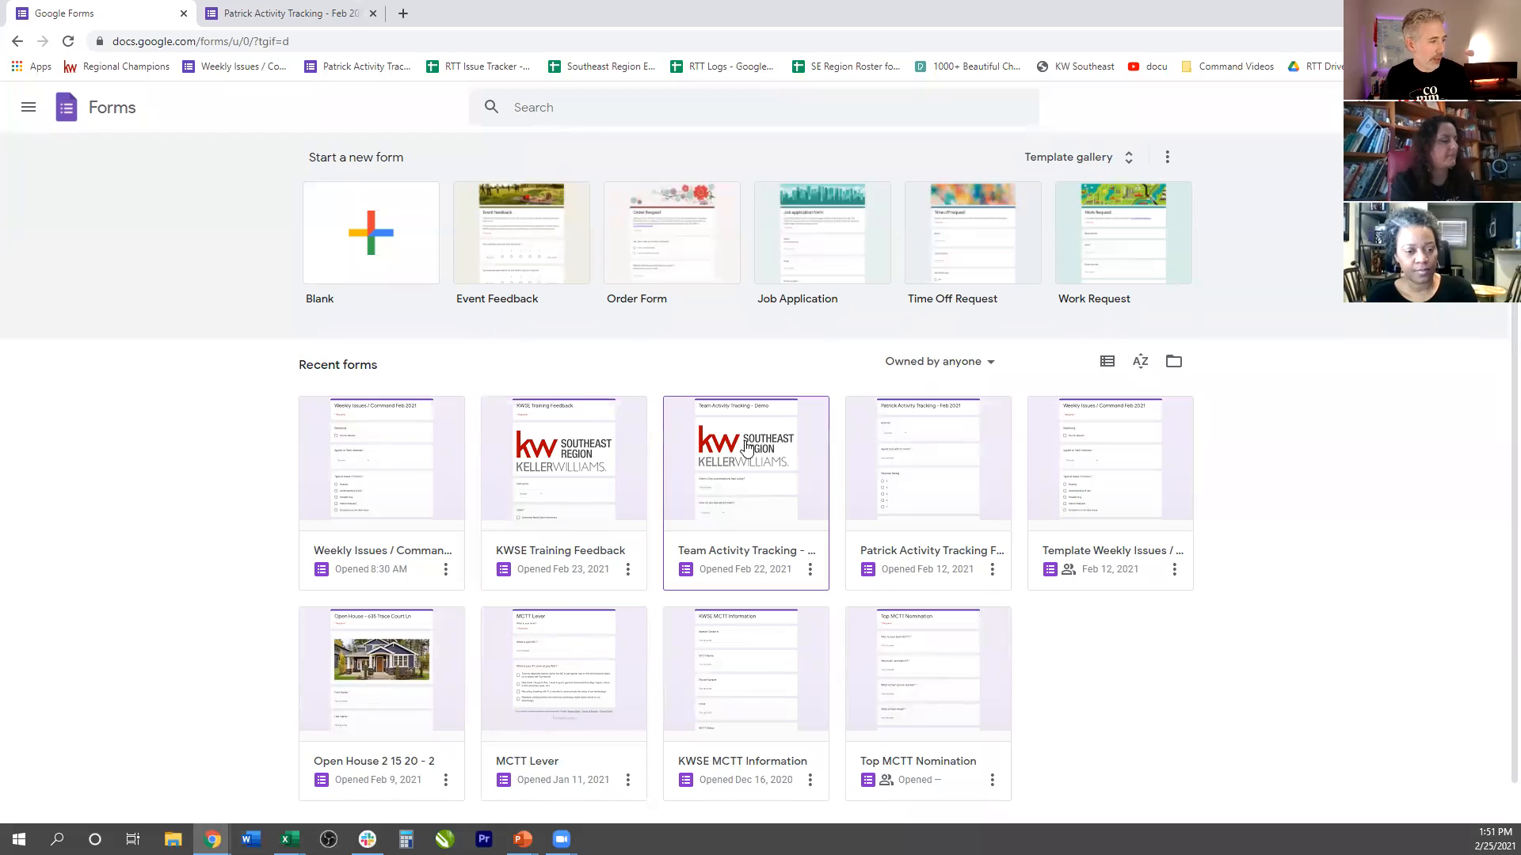
pyautogui.click(767, 457)
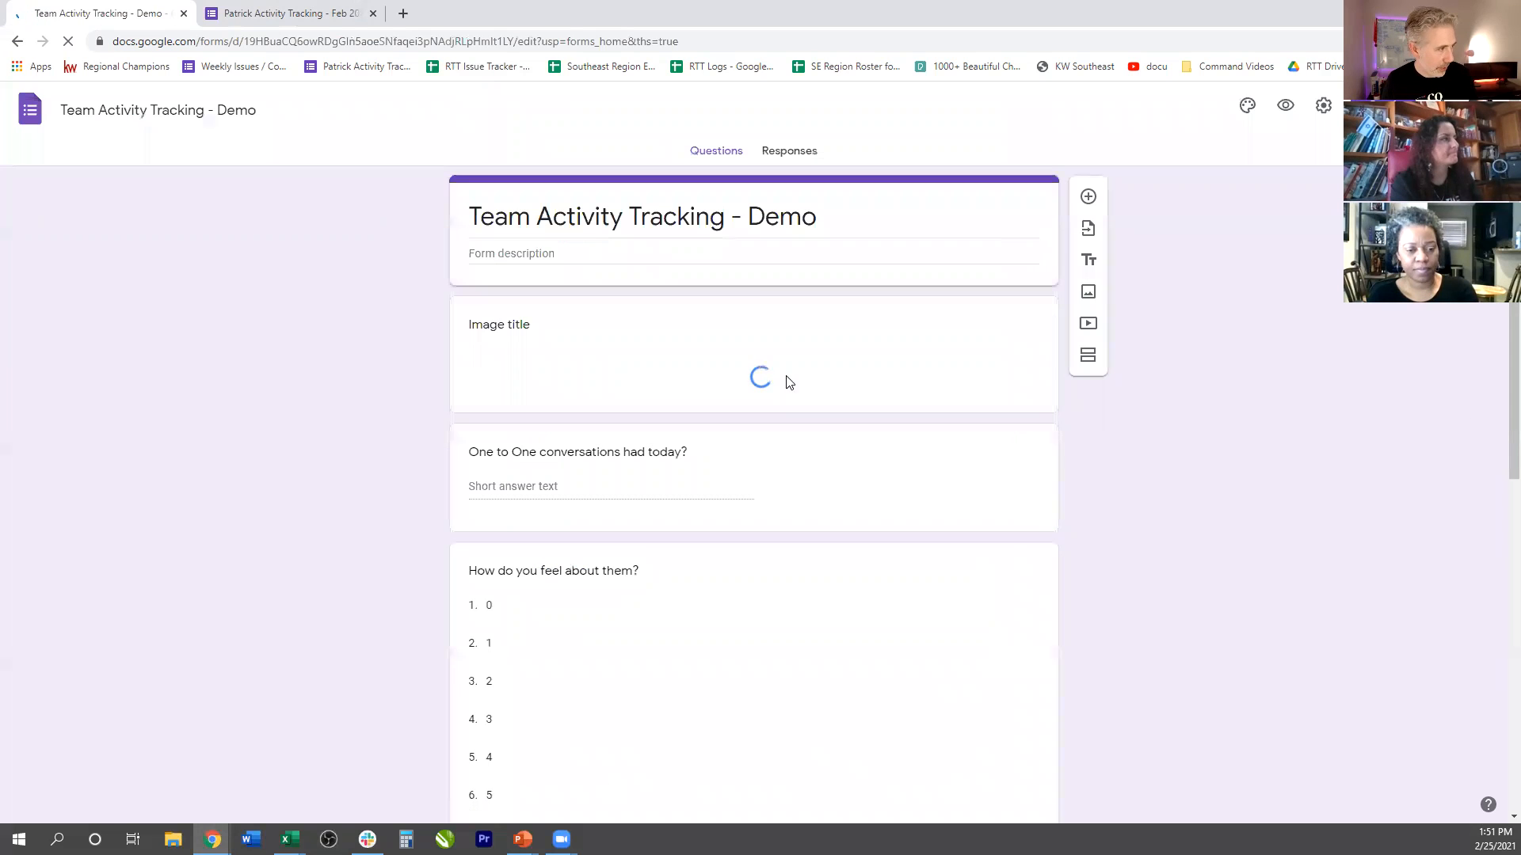
# Enter the forms.google.com address in a new browser tab and look through the Google apps list for Forms
pyautogui.click(402, 13)
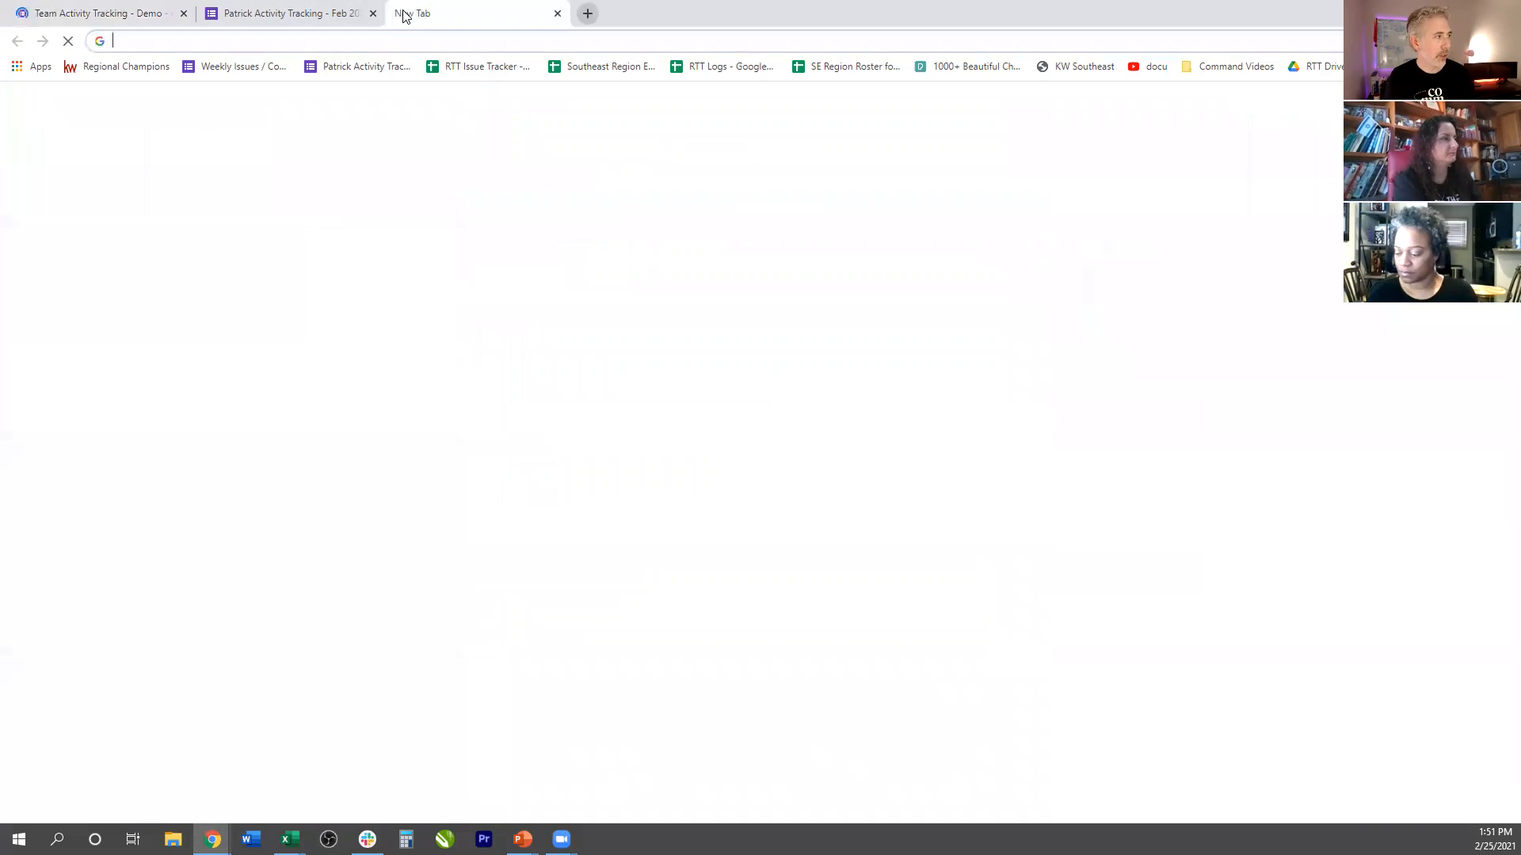
pyautogui.write('forms.google.com')
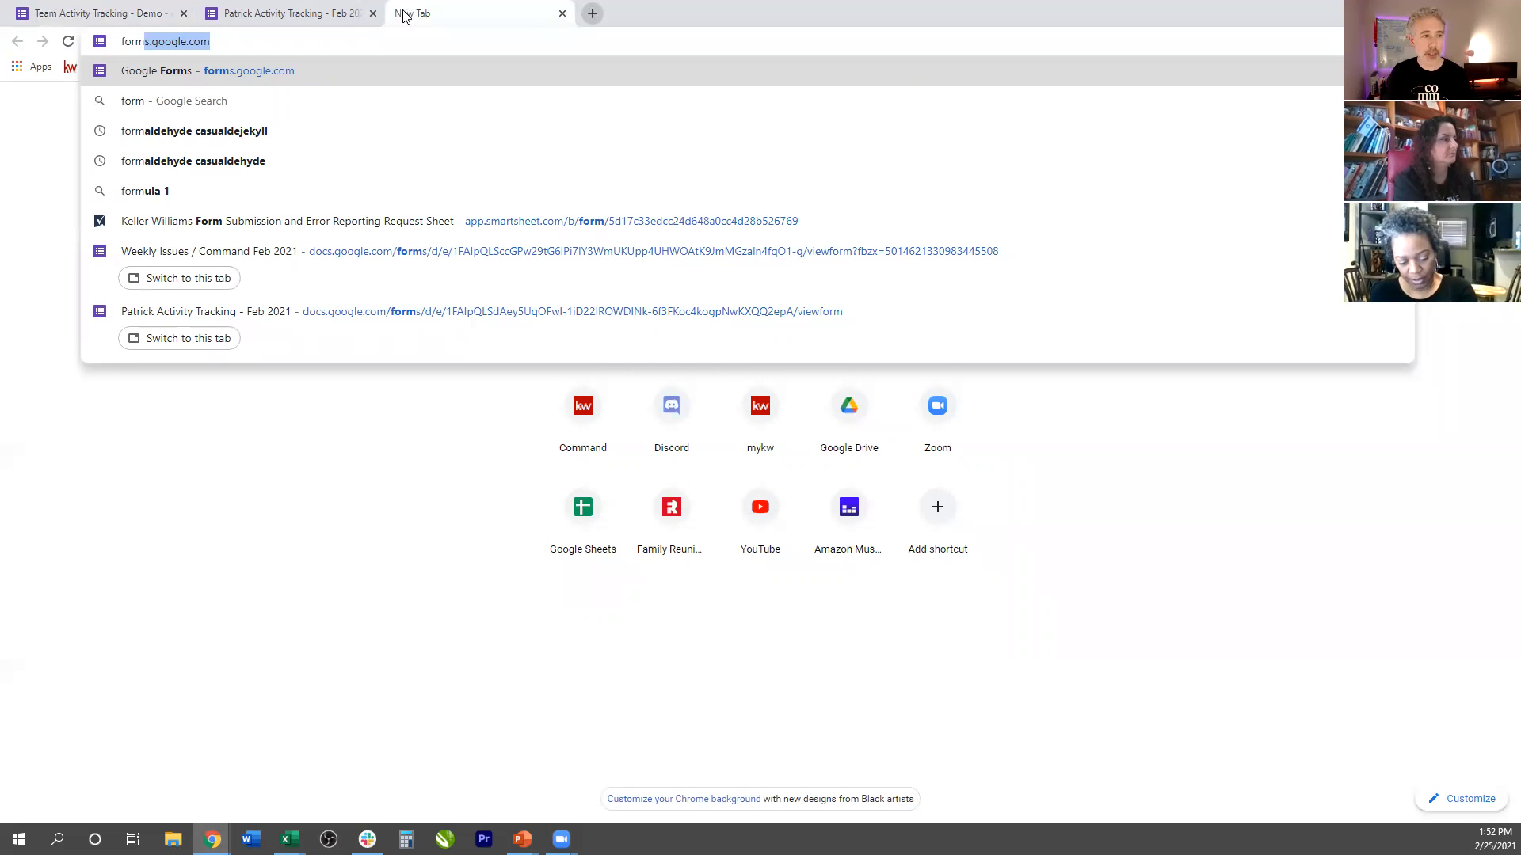
pyautogui.press('Return')
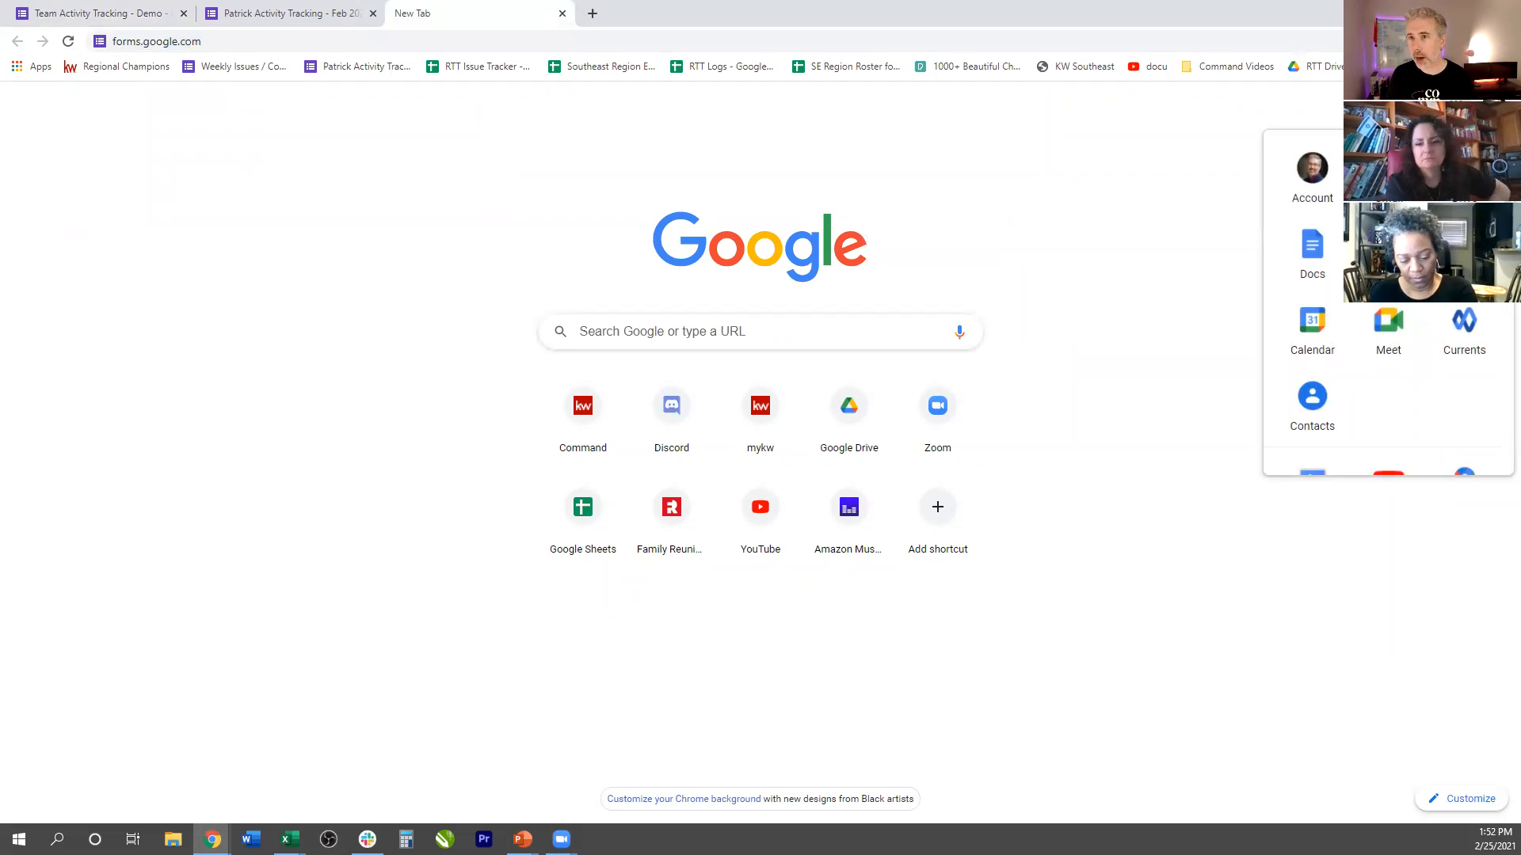
pyautogui.scroll(-3, 1428, 304)
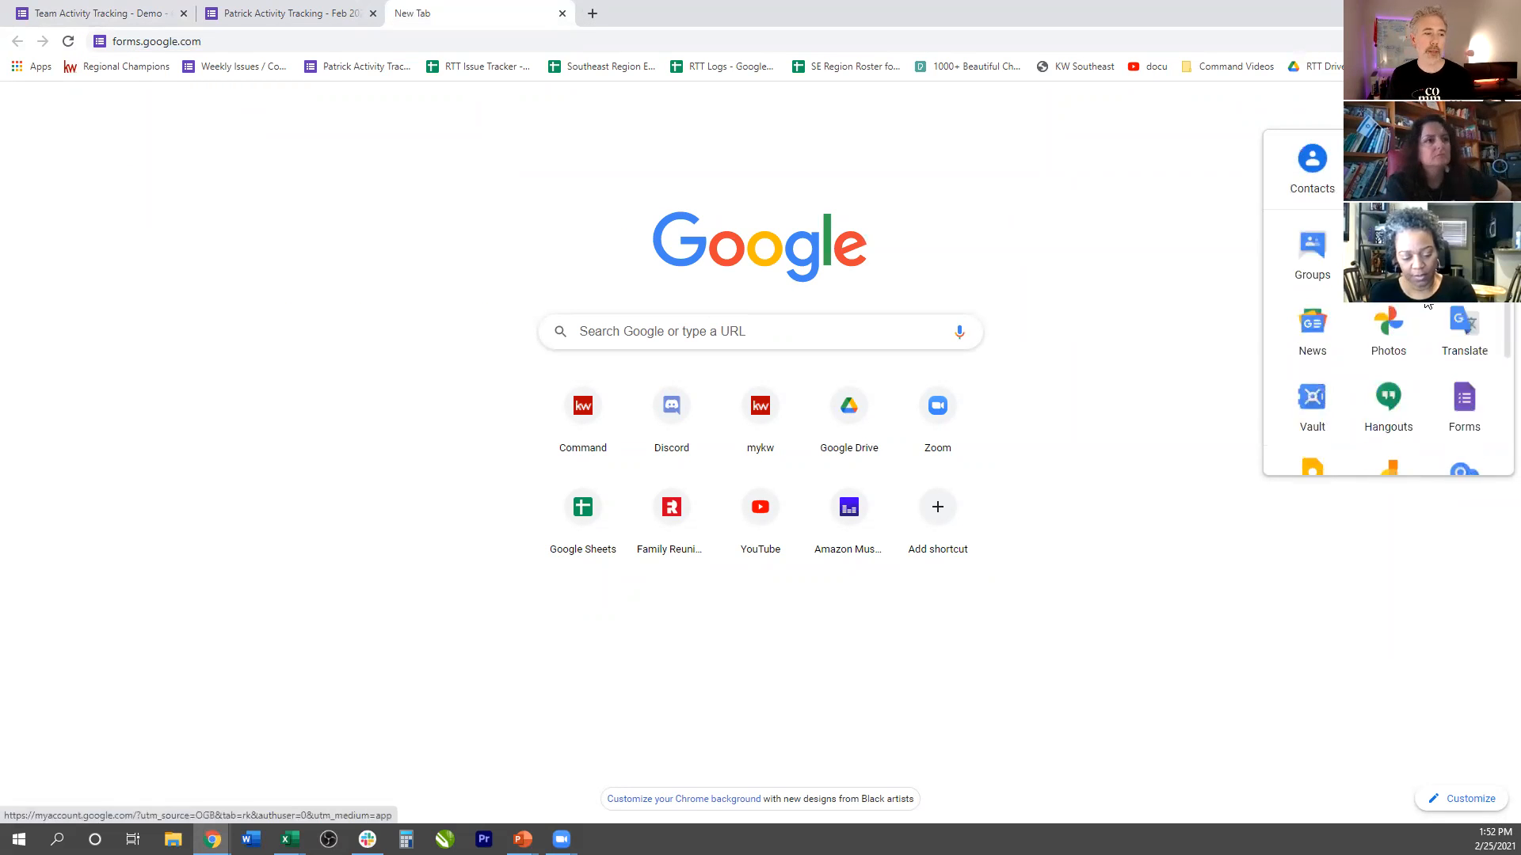
pyautogui.scroll(-1, 1442, 373)
pyautogui.scroll(5, 1443, 364)
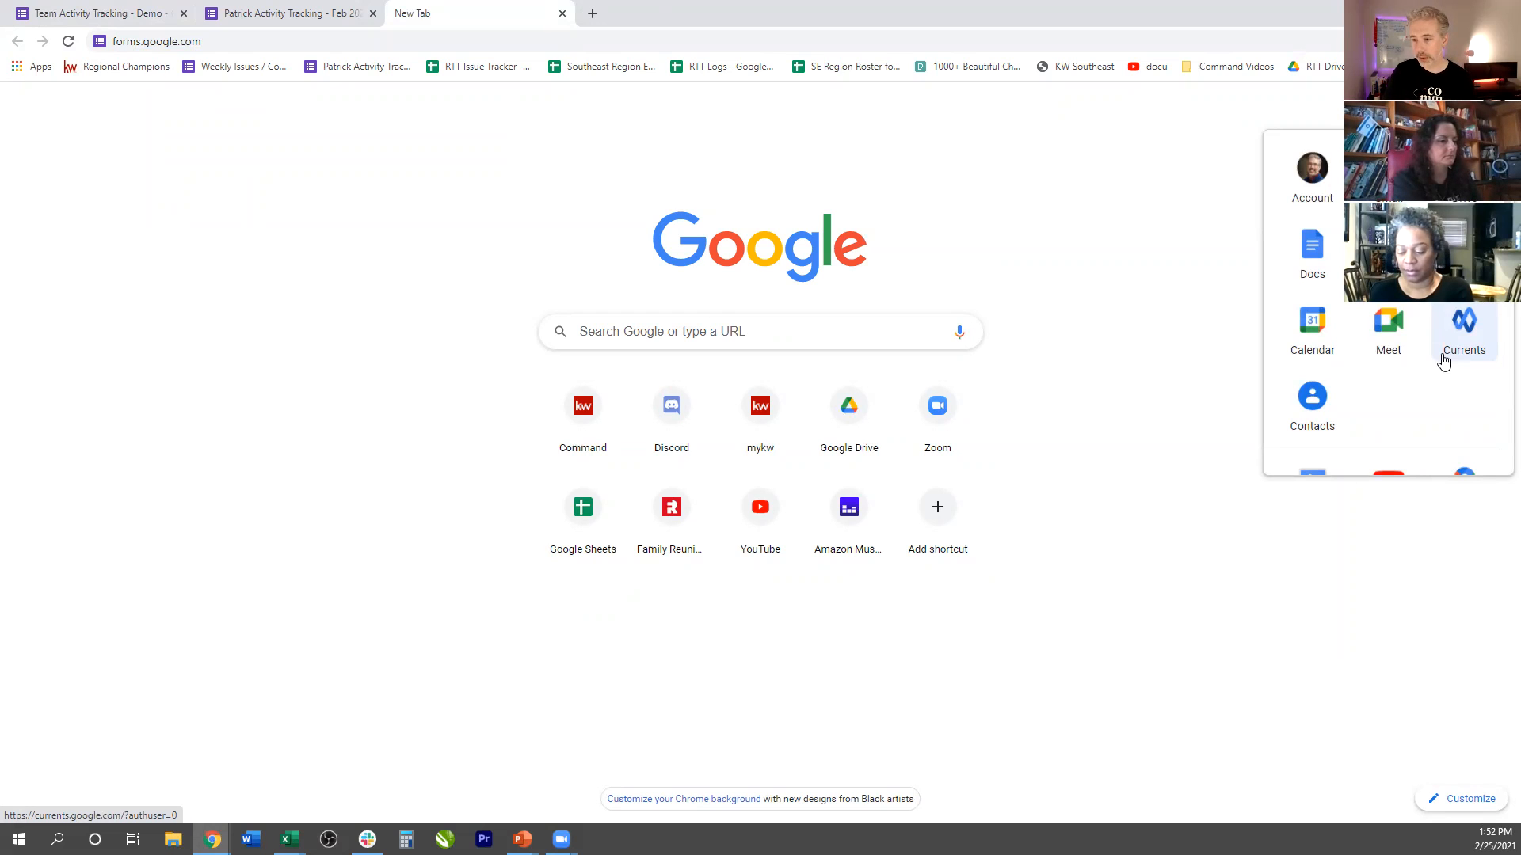
pyautogui.click(186, 213)
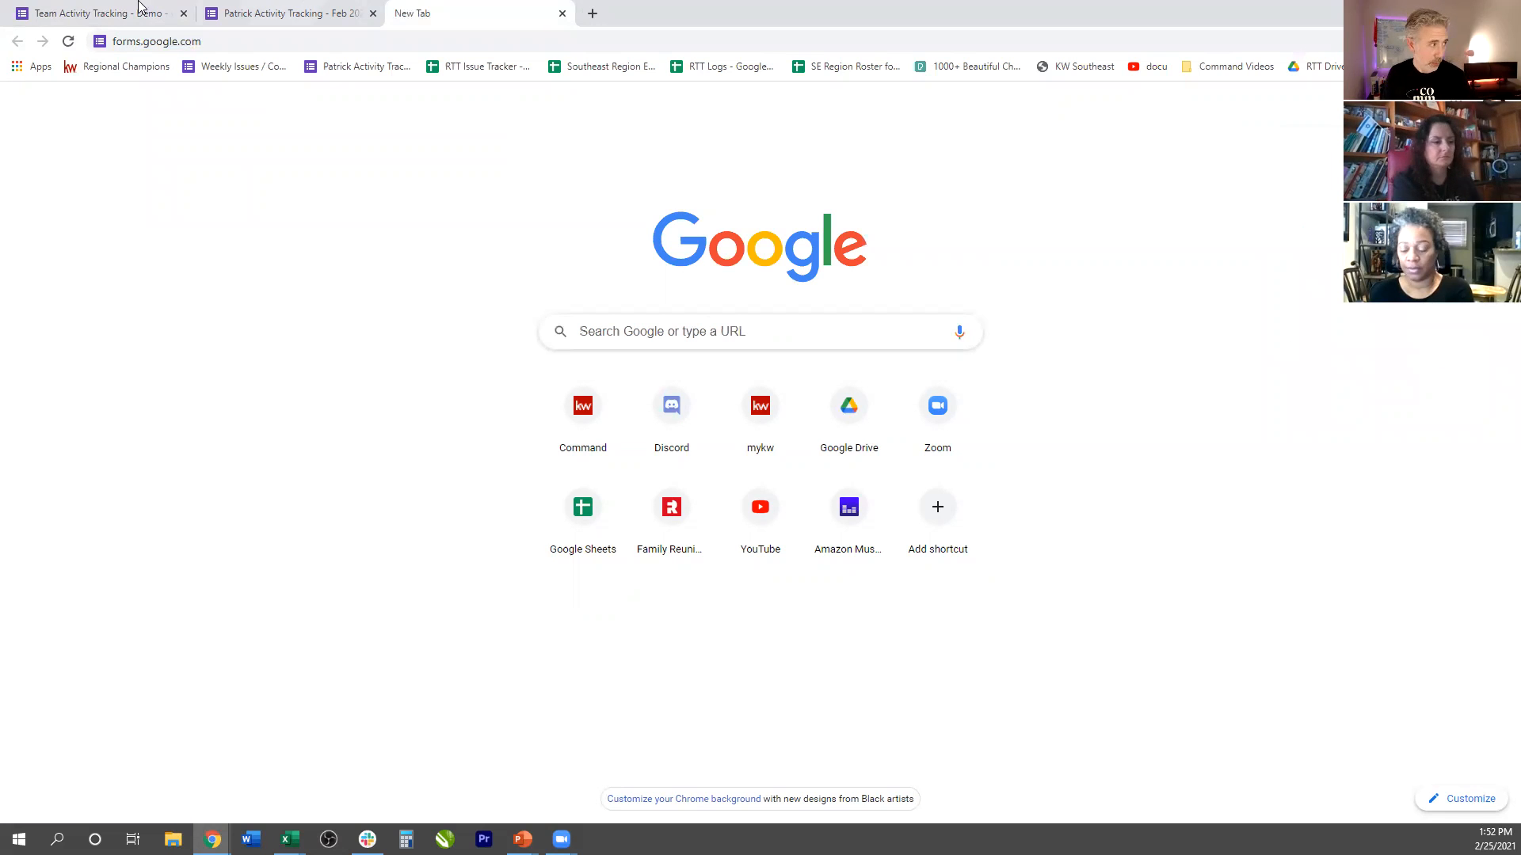
# Load forms.google.com and open the Team Activity Tracking - Demo form from the recent forms
pyautogui.click(304, 12)
pyautogui.click(498, 10)
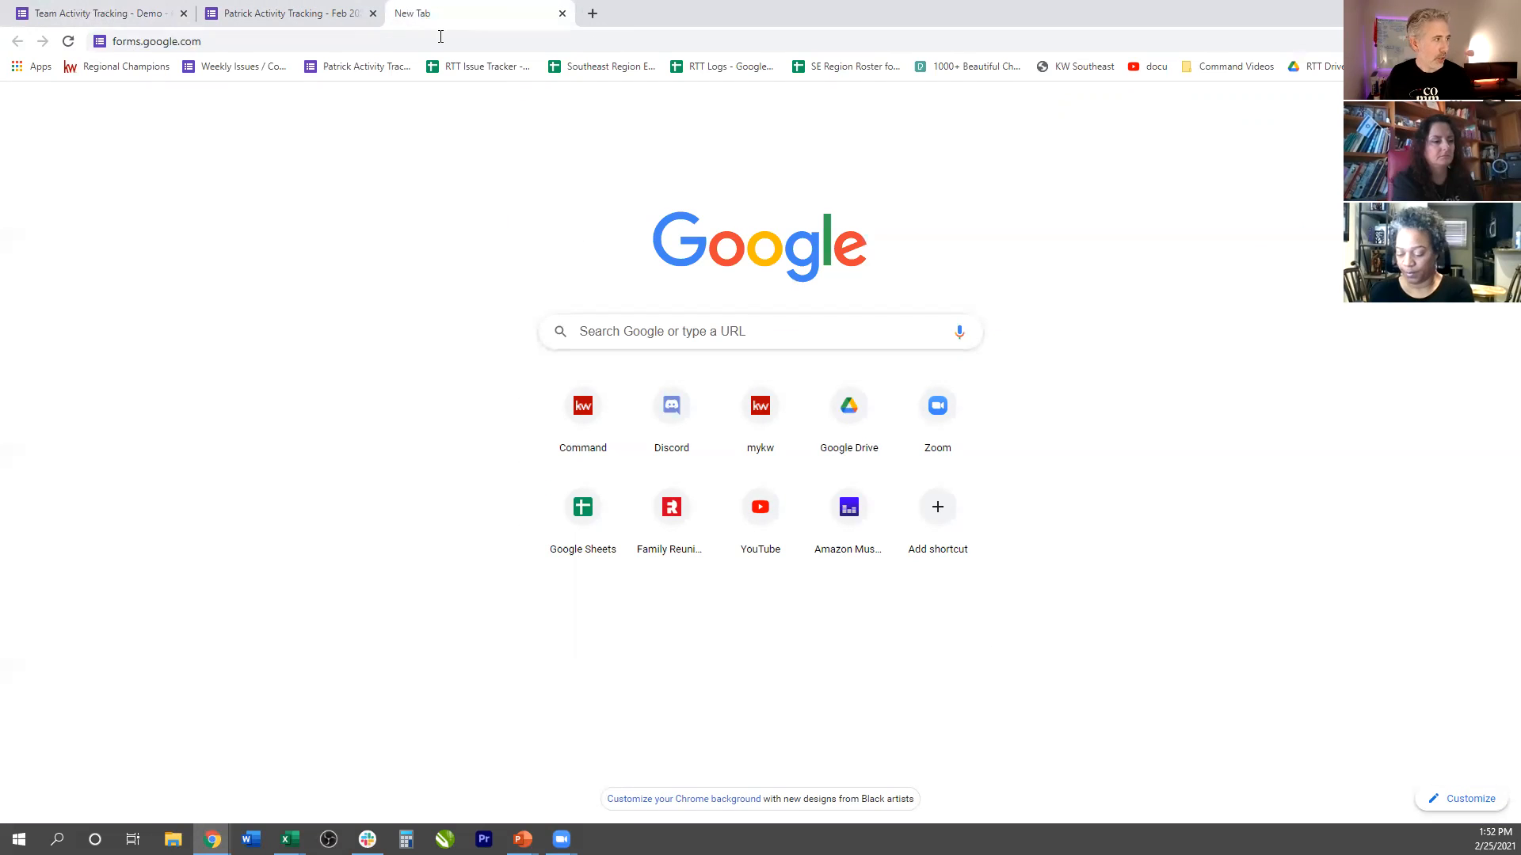
pyautogui.click(272, 42)
pyautogui.press('Return')
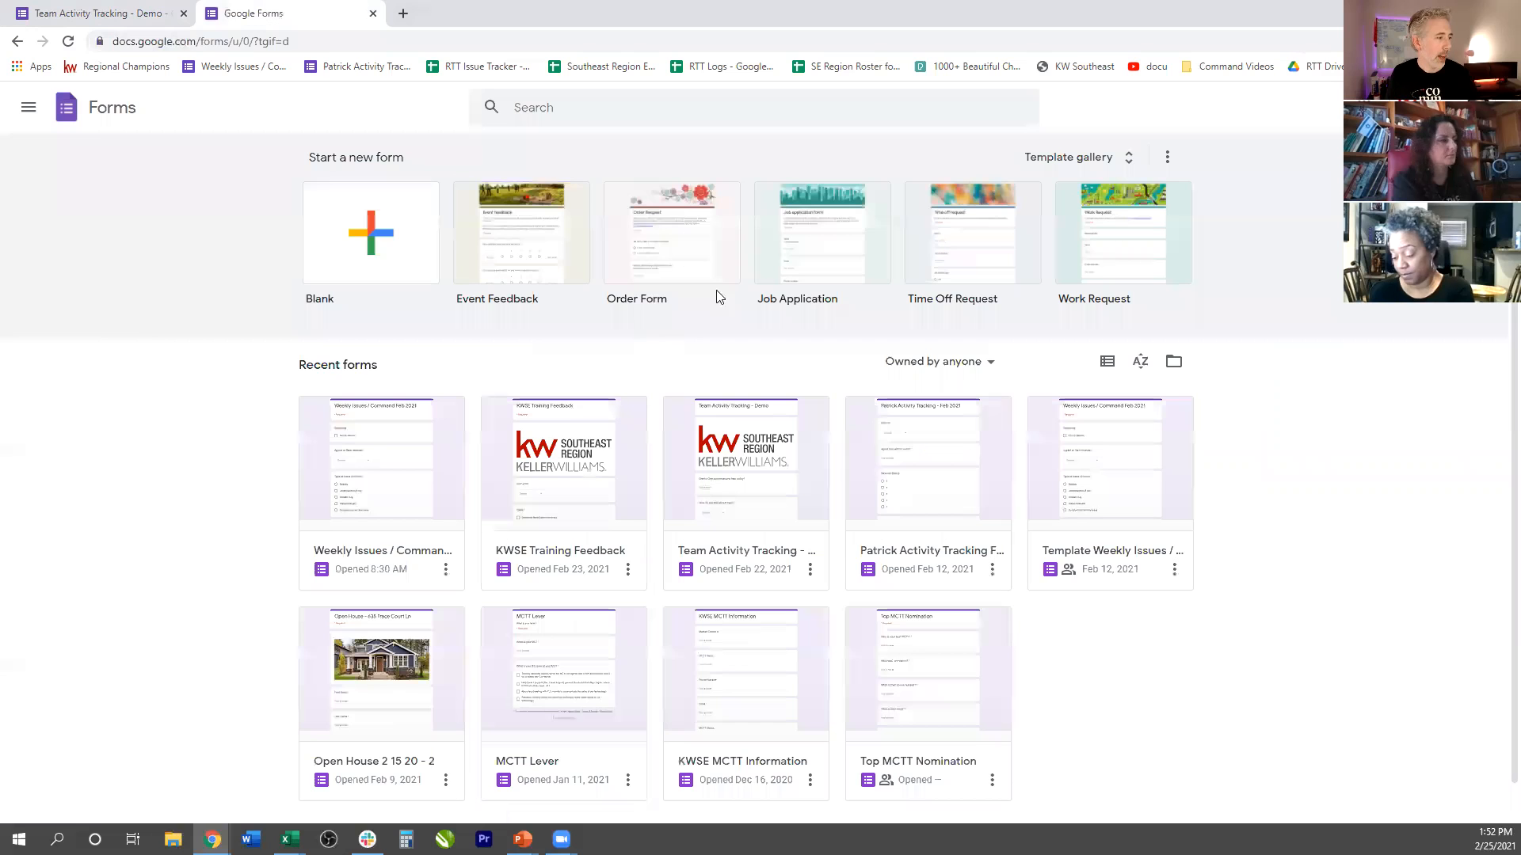
pyautogui.click(812, 448)
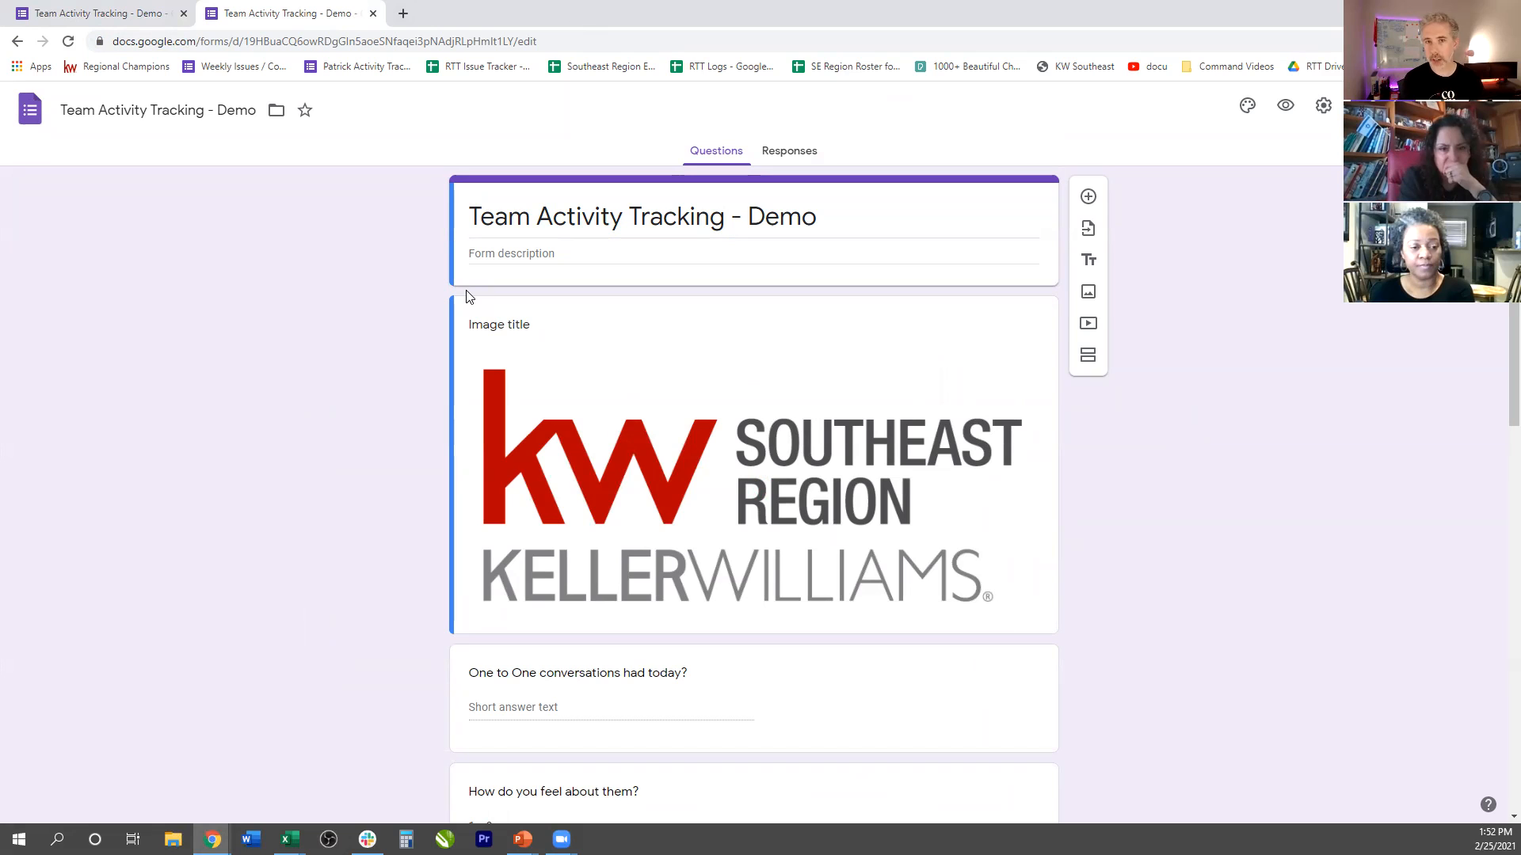
# Review all questions of the Team Activity Tracking - Demo form and check its responses
pyautogui.scroll(-4, 398, 341)
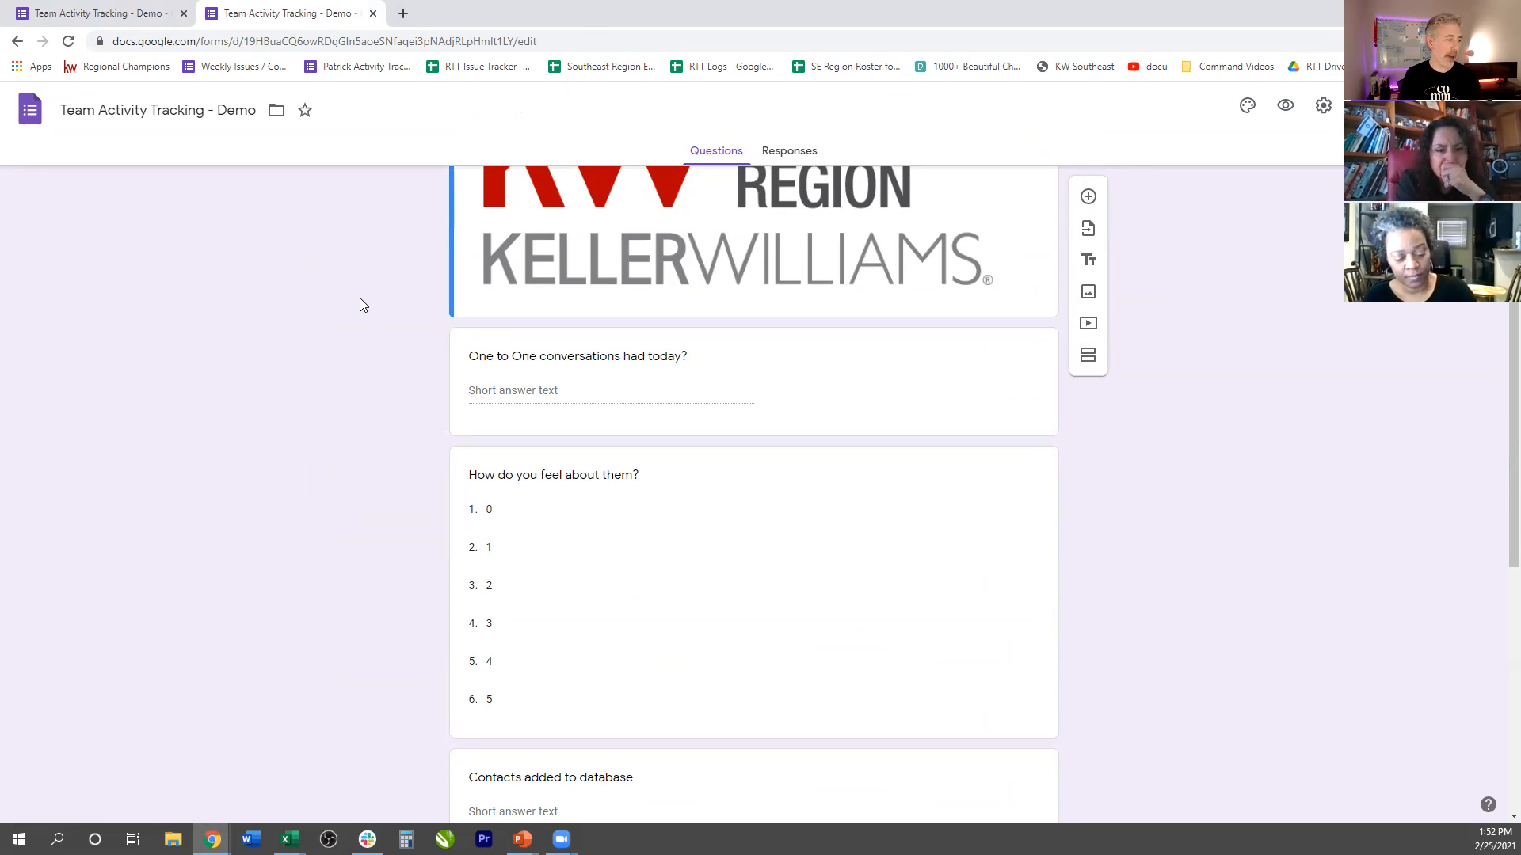
pyautogui.scroll(-6, 355, 396)
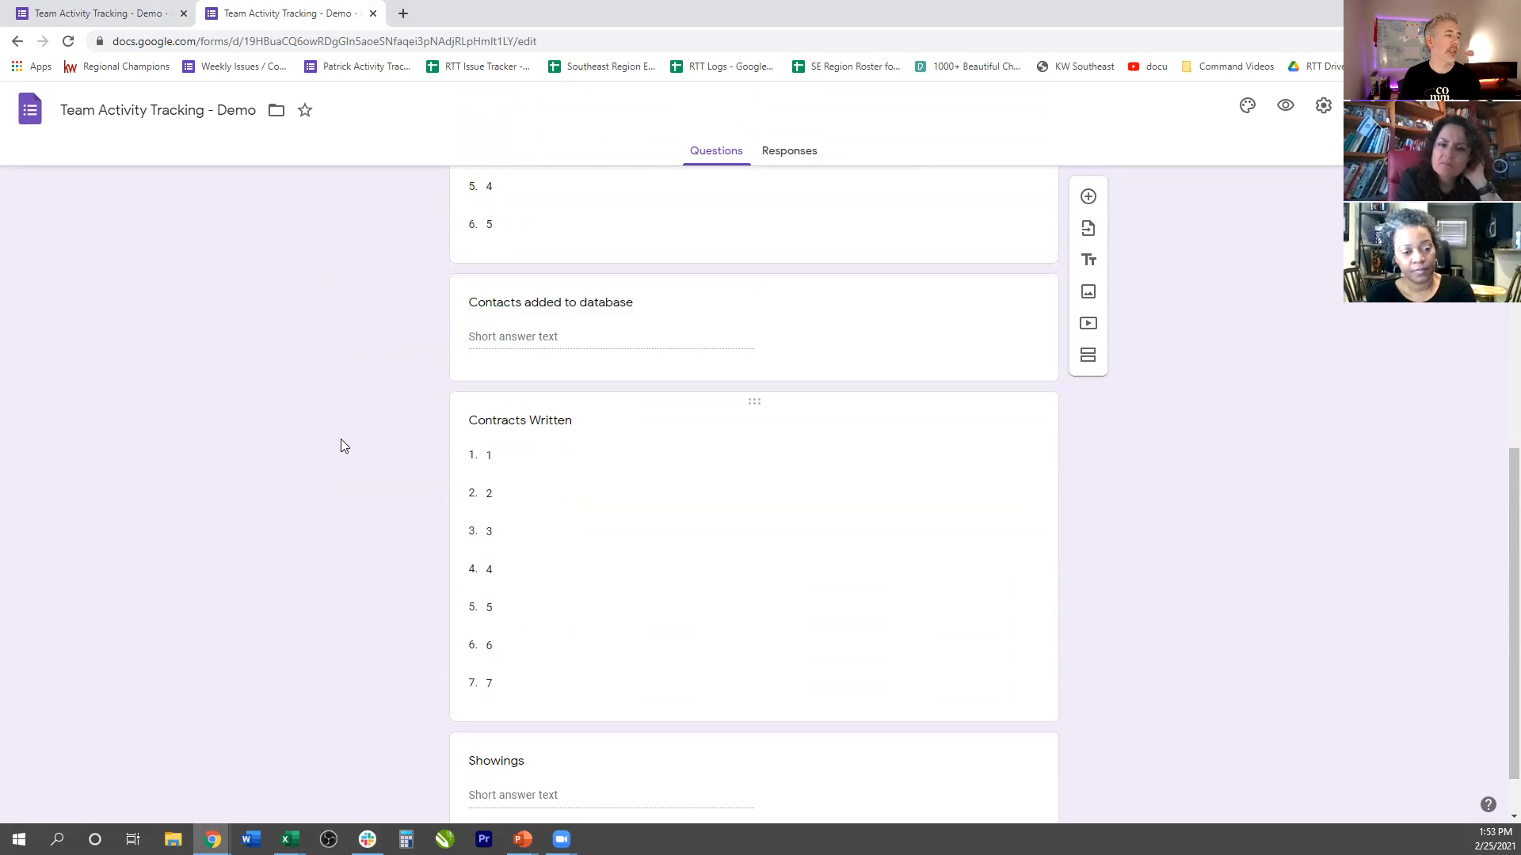
pyautogui.scroll(-2, 341, 446)
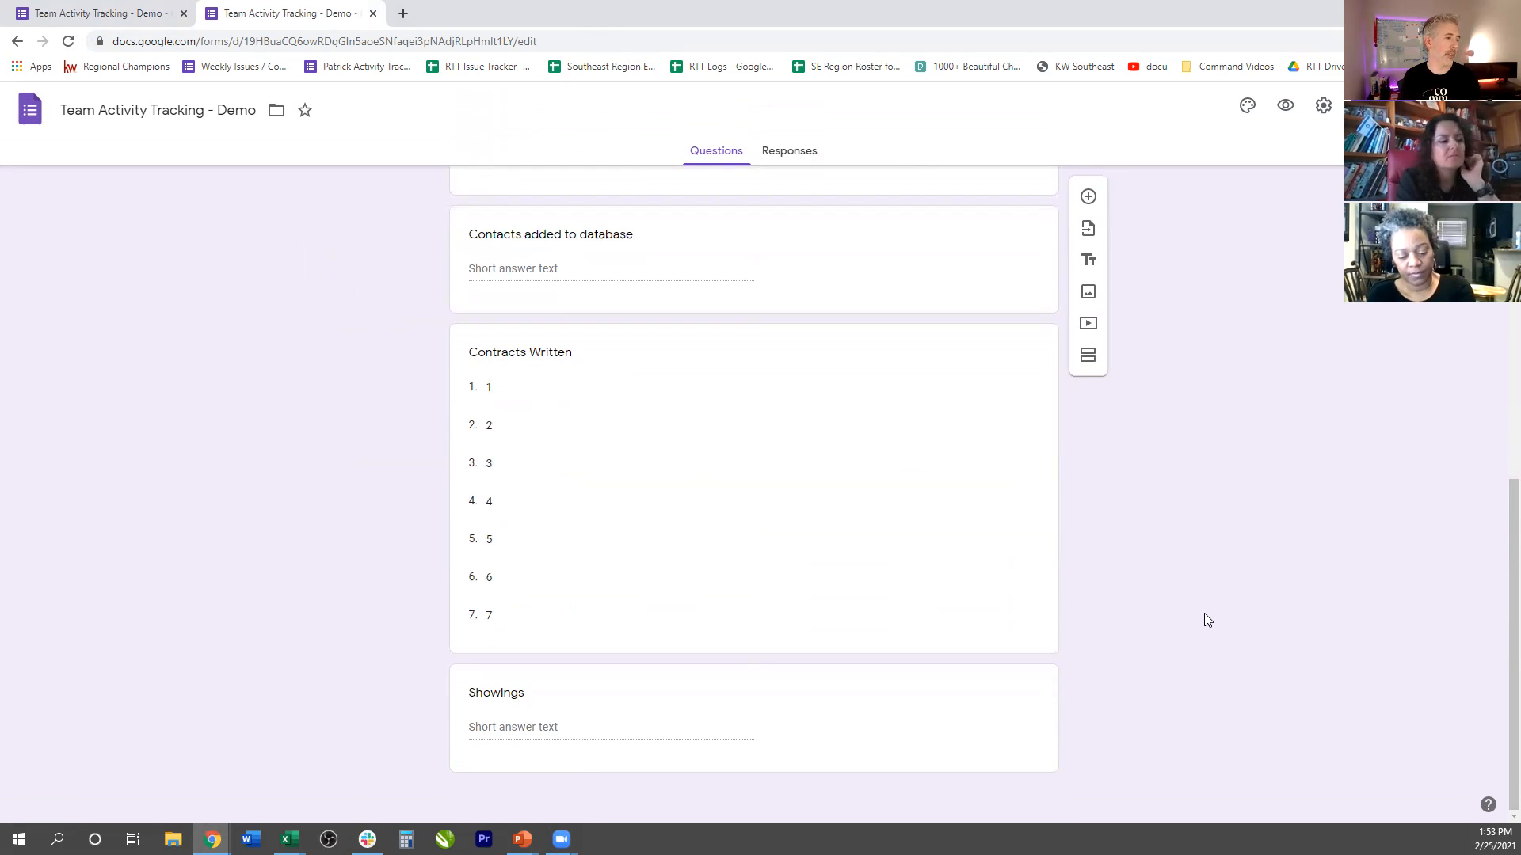
pyautogui.scroll(10, 1207, 610)
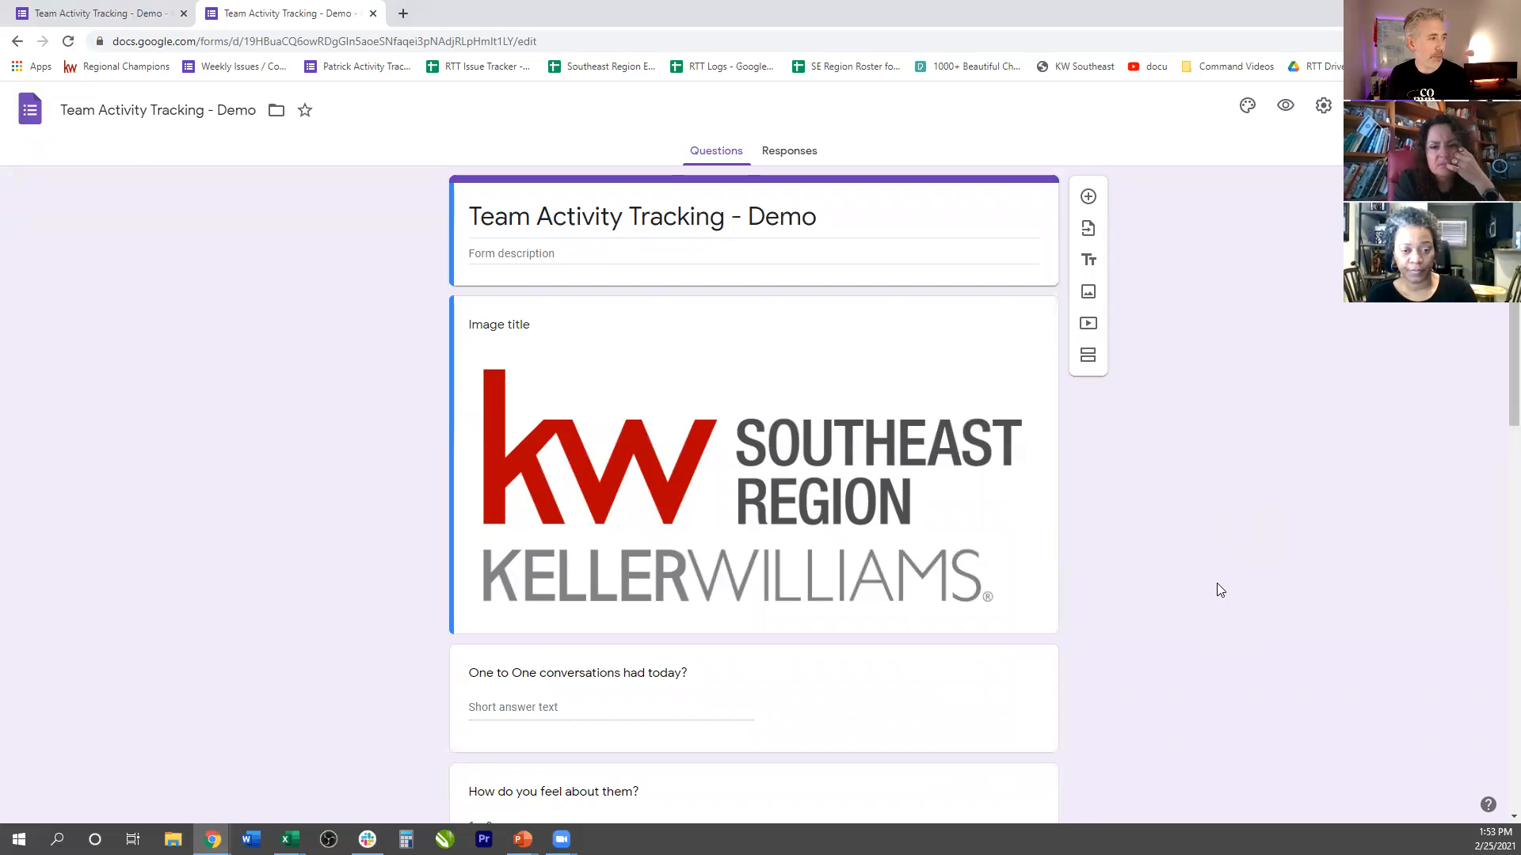
pyautogui.click(801, 158)
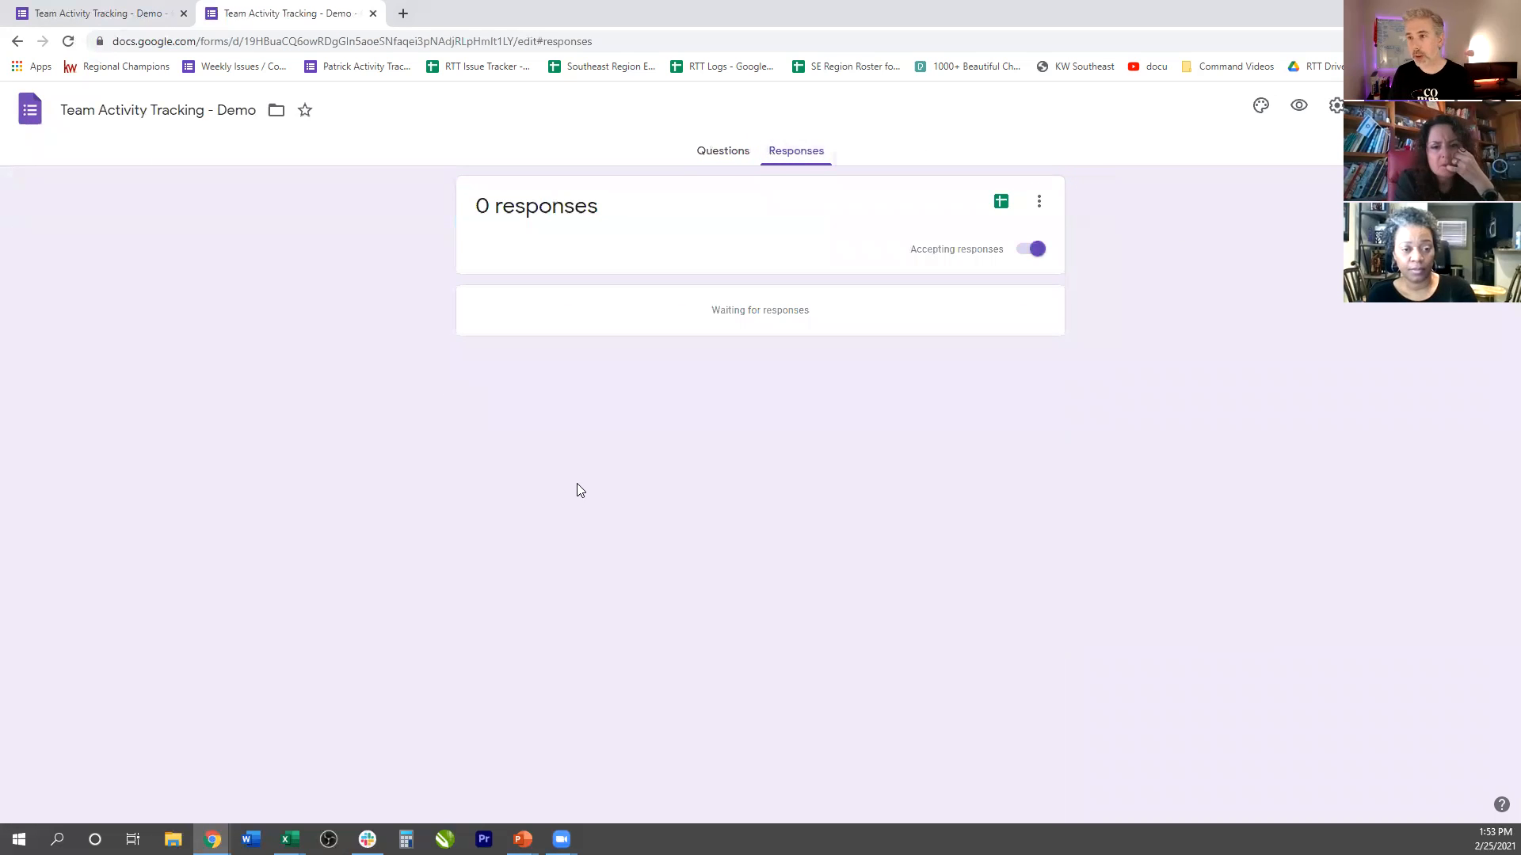
pyautogui.click(715, 152)
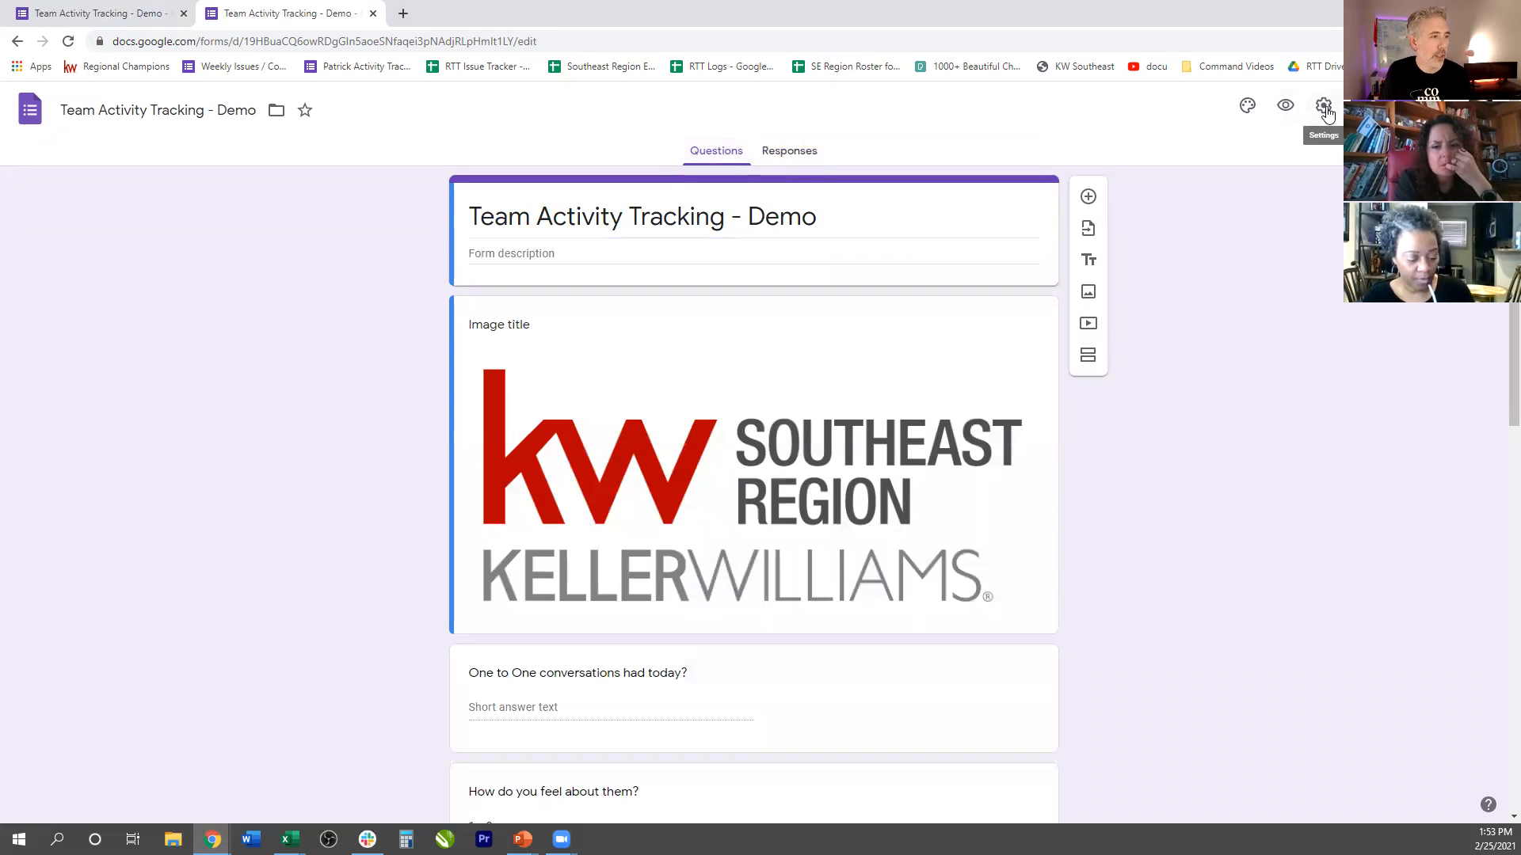
# Copy the form's shortened sharing link and open it in a new browser tab
pyautogui.click(1386, 106)
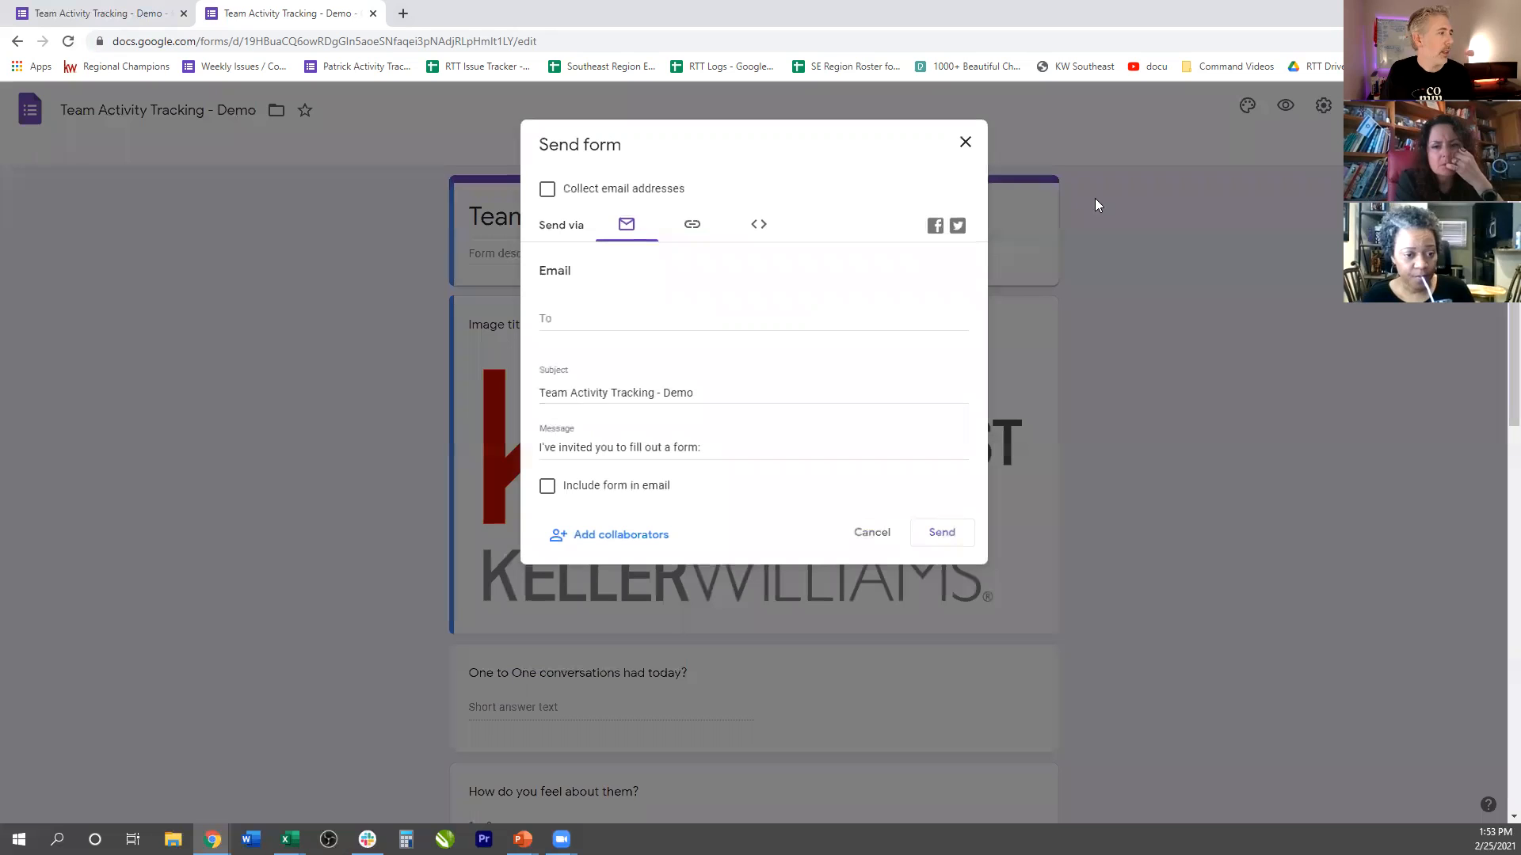
pyautogui.click(693, 226)
pyautogui.click(547, 325)
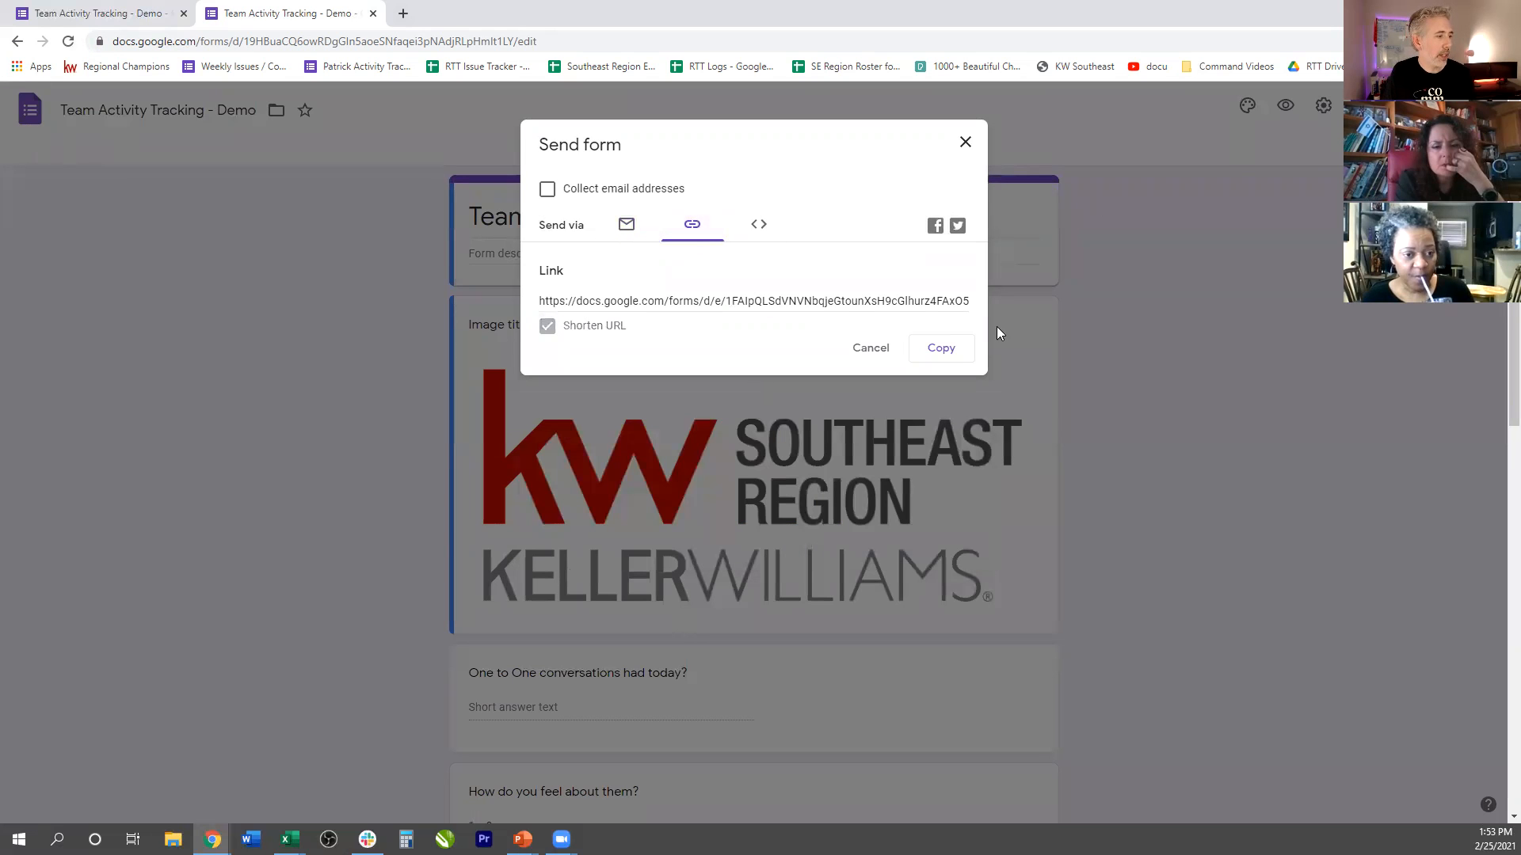
pyautogui.click(941, 348)
pyautogui.click(405, 11)
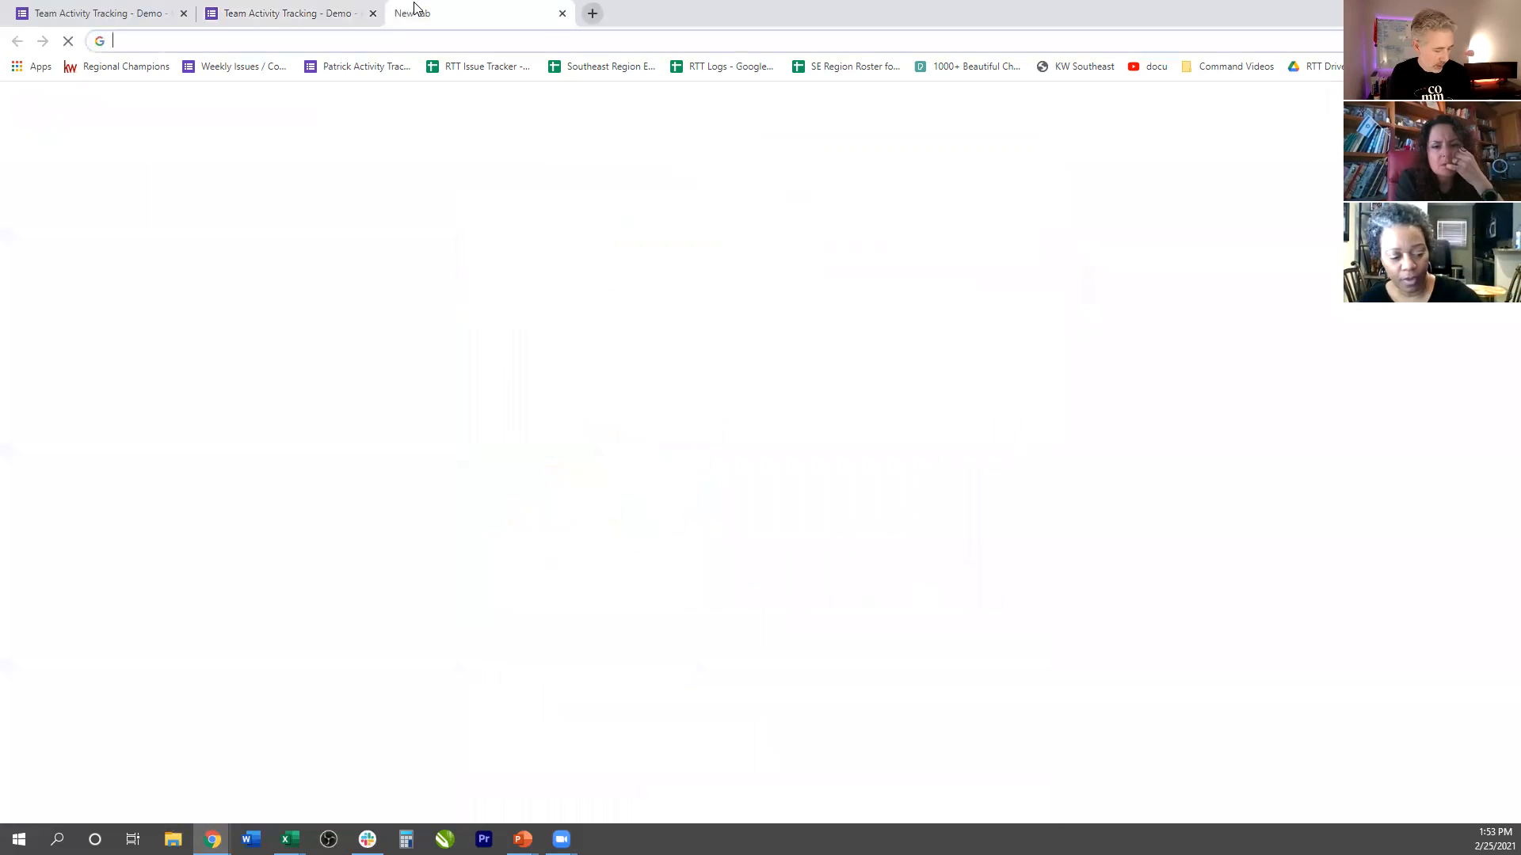
pyautogui.hotkey('ctrl', 'v')
pyautogui.press('Return')
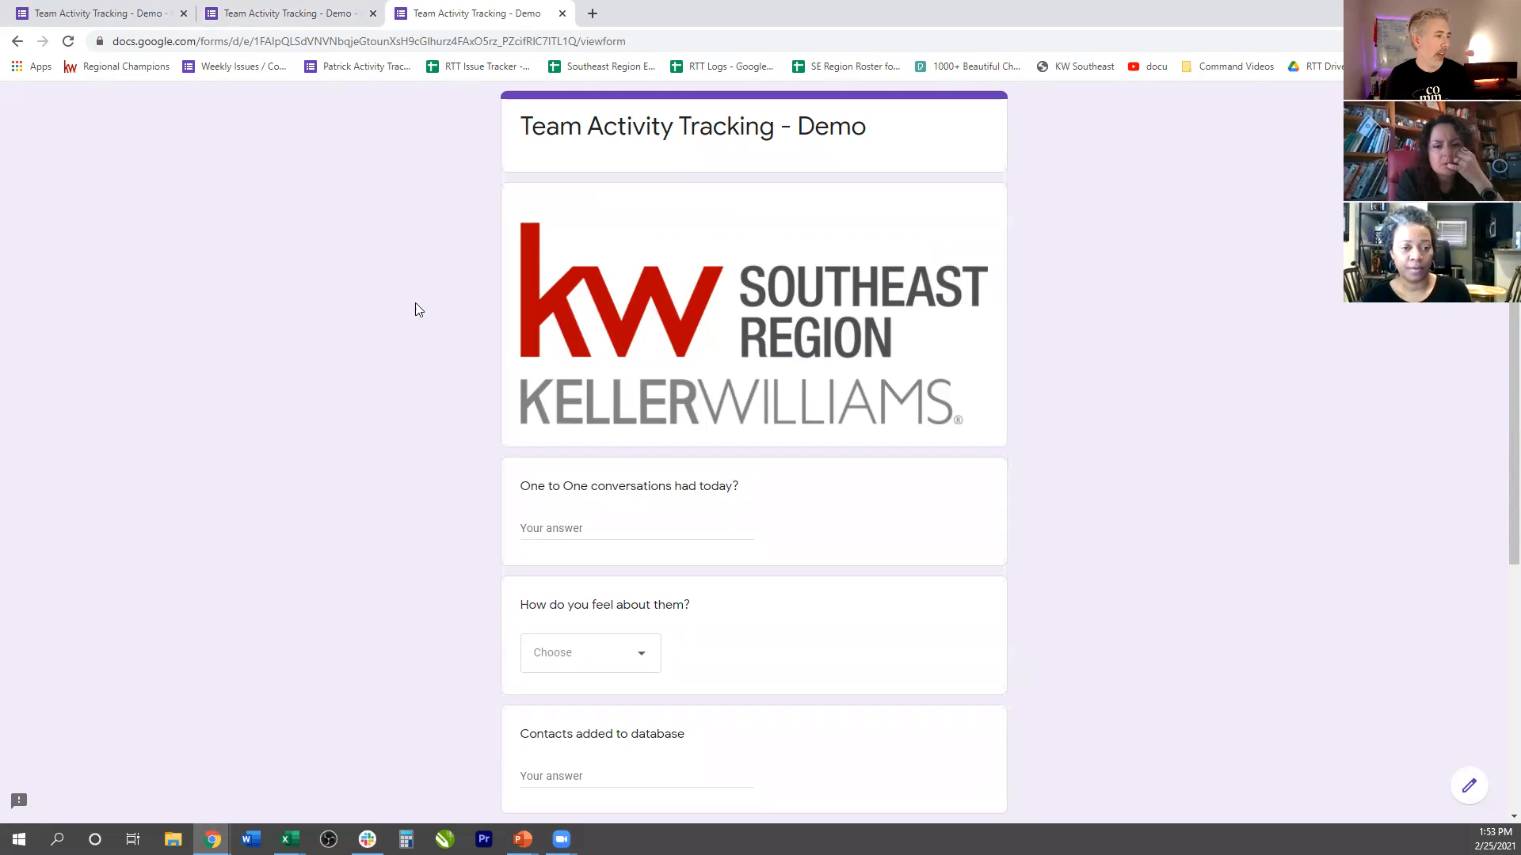
# Answer 10 for the one-to-one conversations had today and choose 3 for how you feel about them
pyautogui.scroll(-3, 564, 415)
pyautogui.click(616, 297)
pyautogui.write('10')
pyautogui.click(1006, 286)
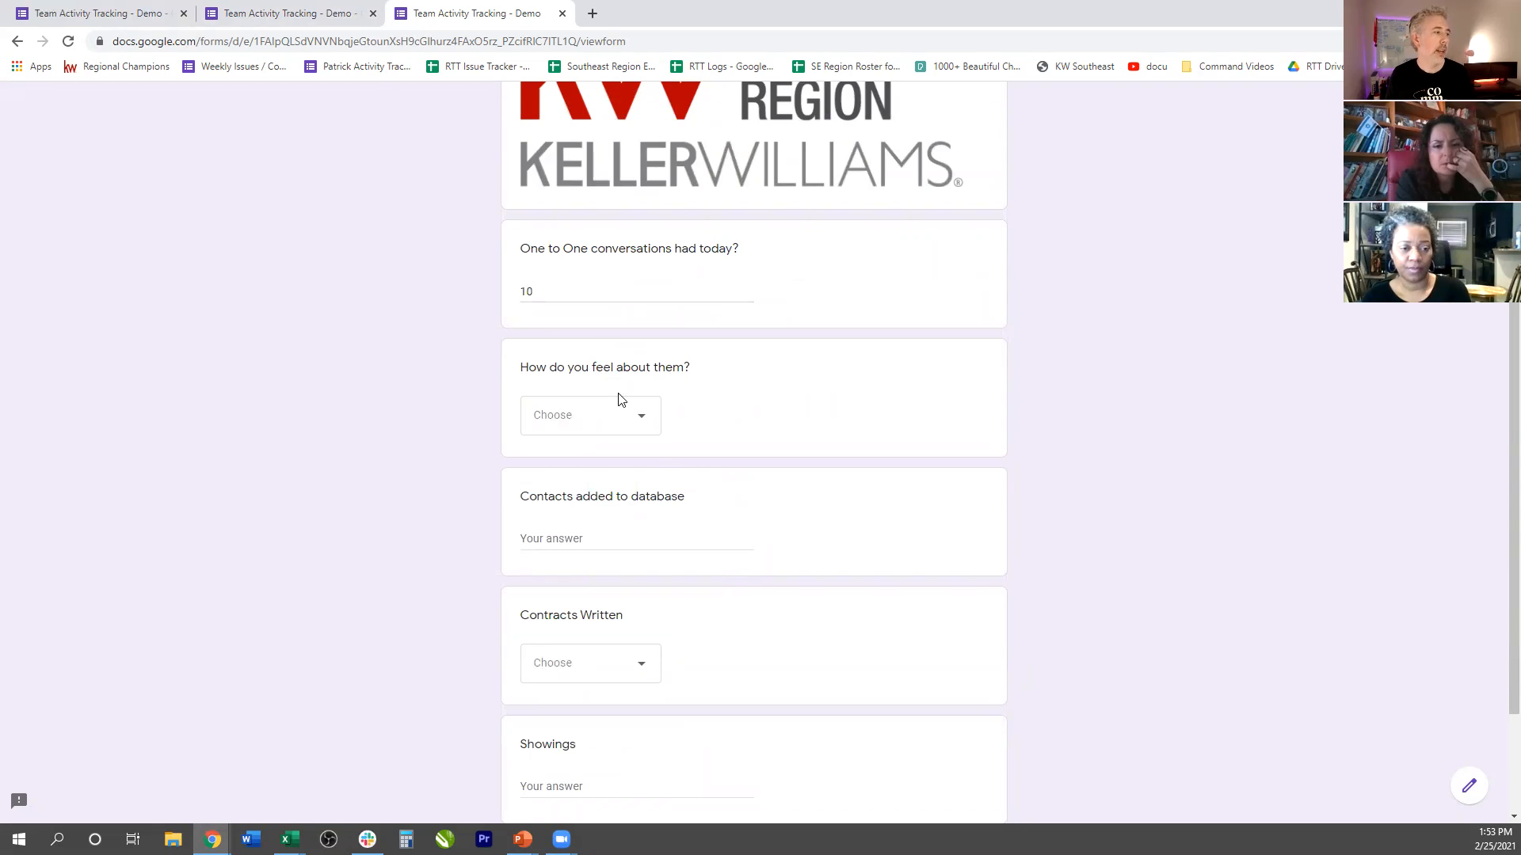
pyautogui.click(618, 422)
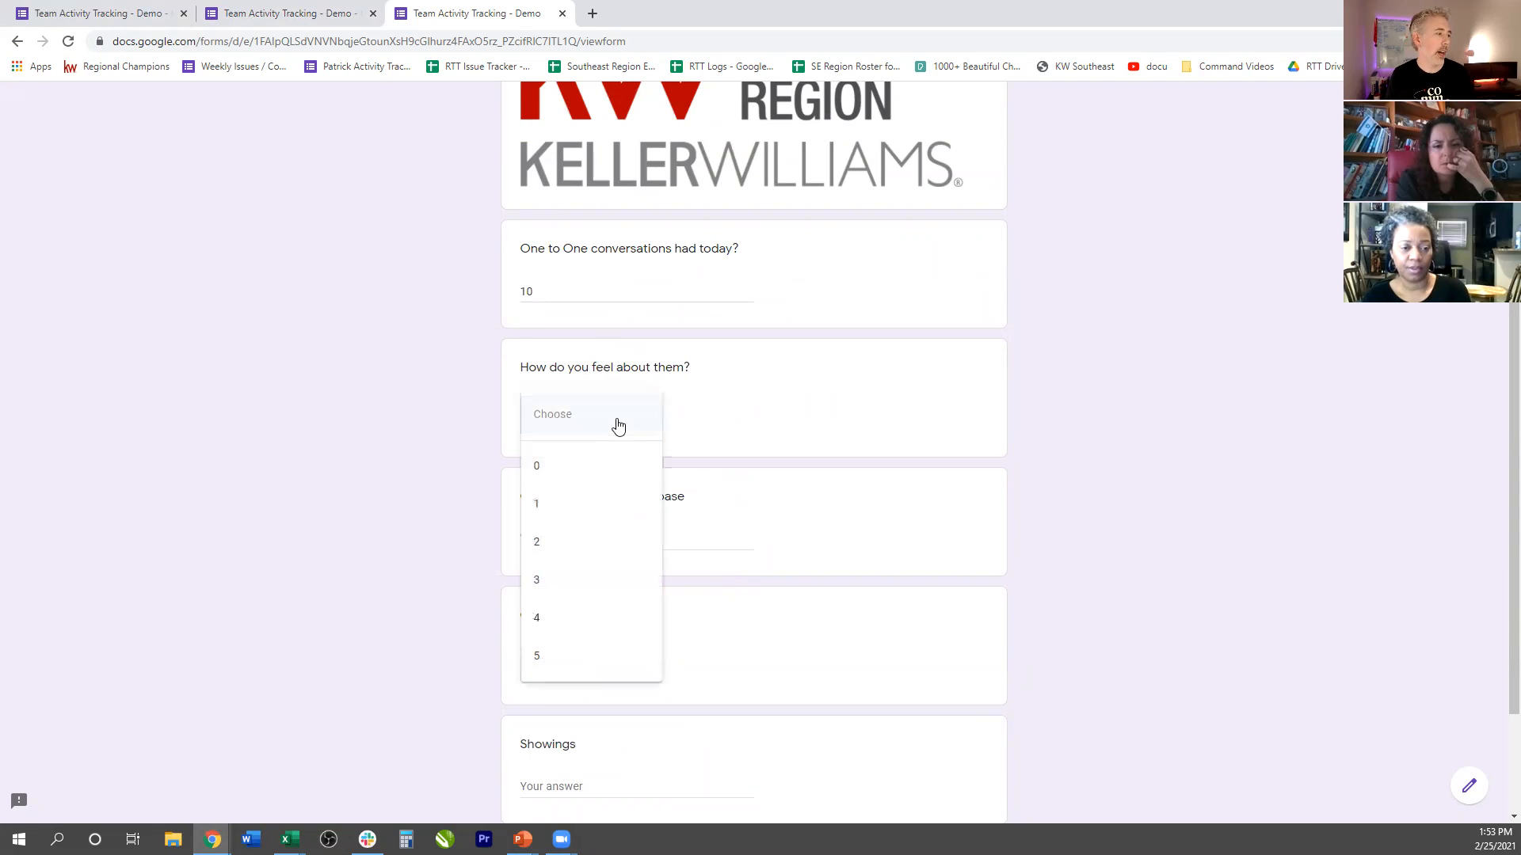
pyautogui.click(584, 587)
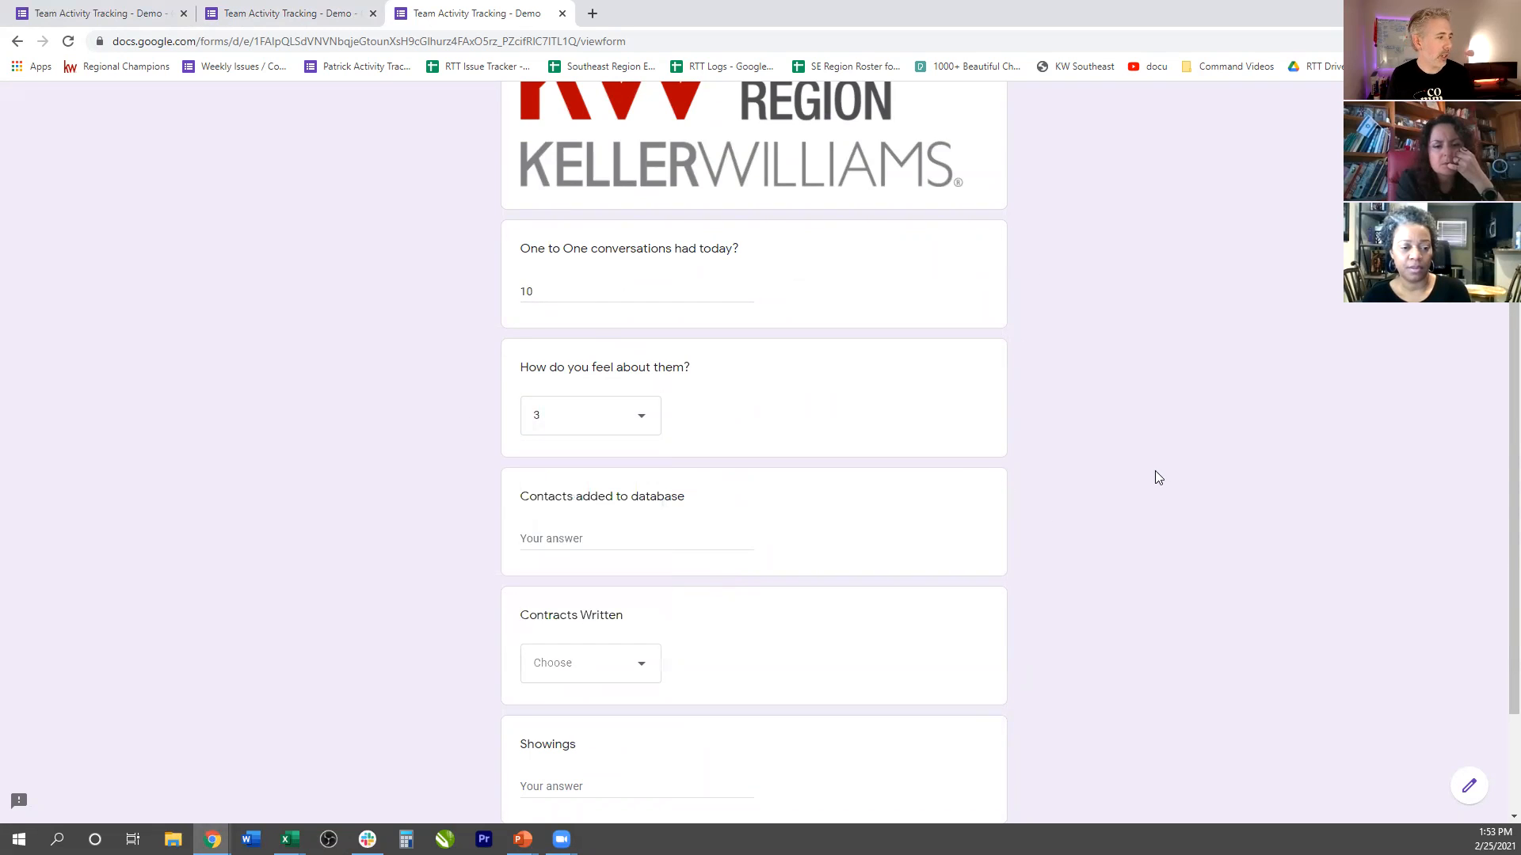
# Answer 2 contacts added to database, 2 contracts written and 0 showings, submit the response and start another one
pyautogui.scroll(-2, 1154, 477)
pyautogui.click(636, 384)
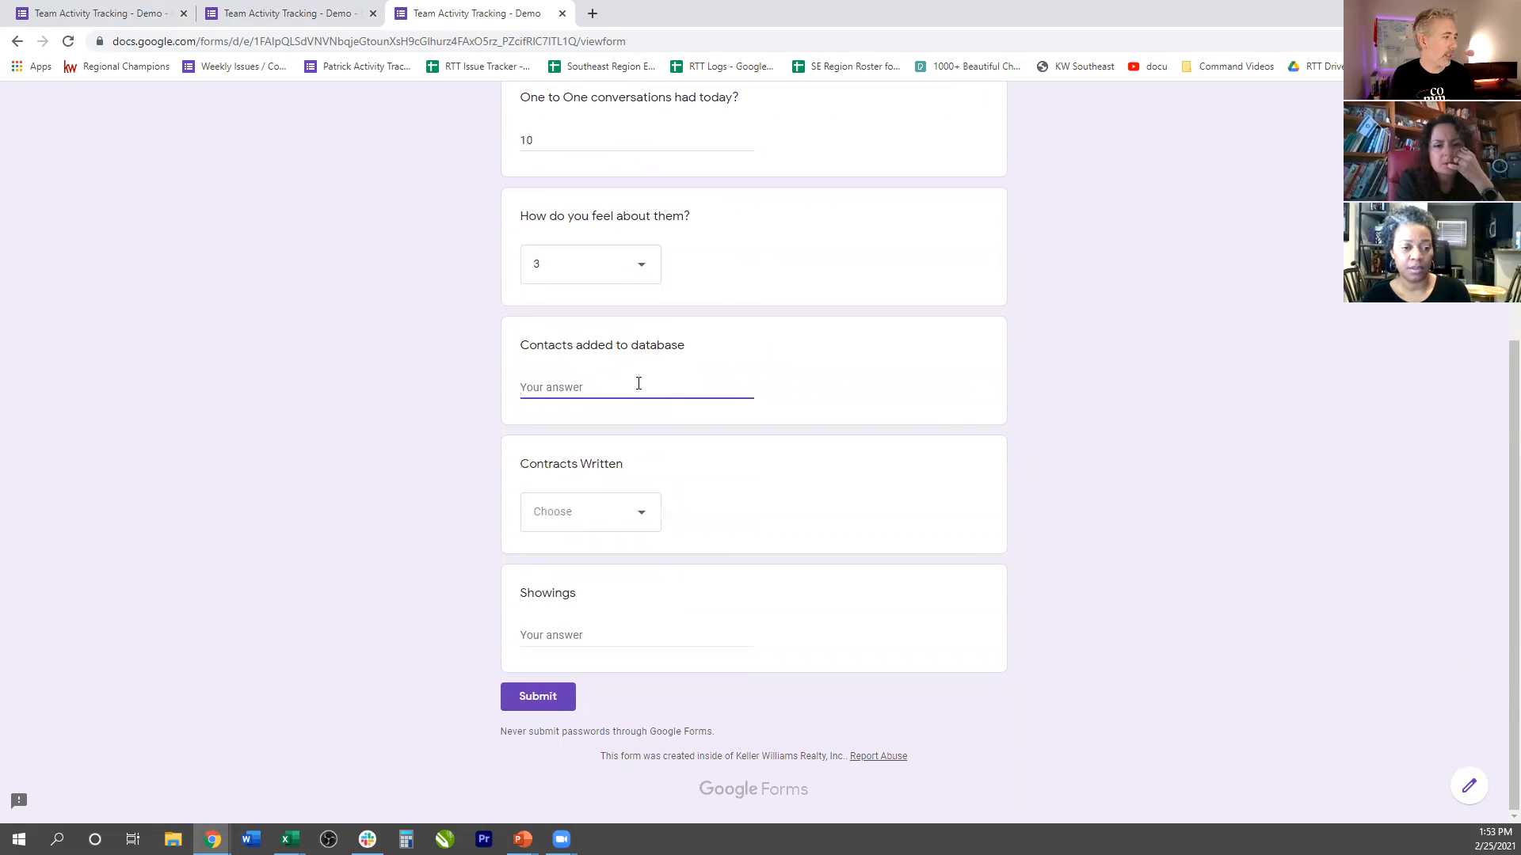
pyautogui.write('2')
pyautogui.click(1003, 521)
pyautogui.click(567, 527)
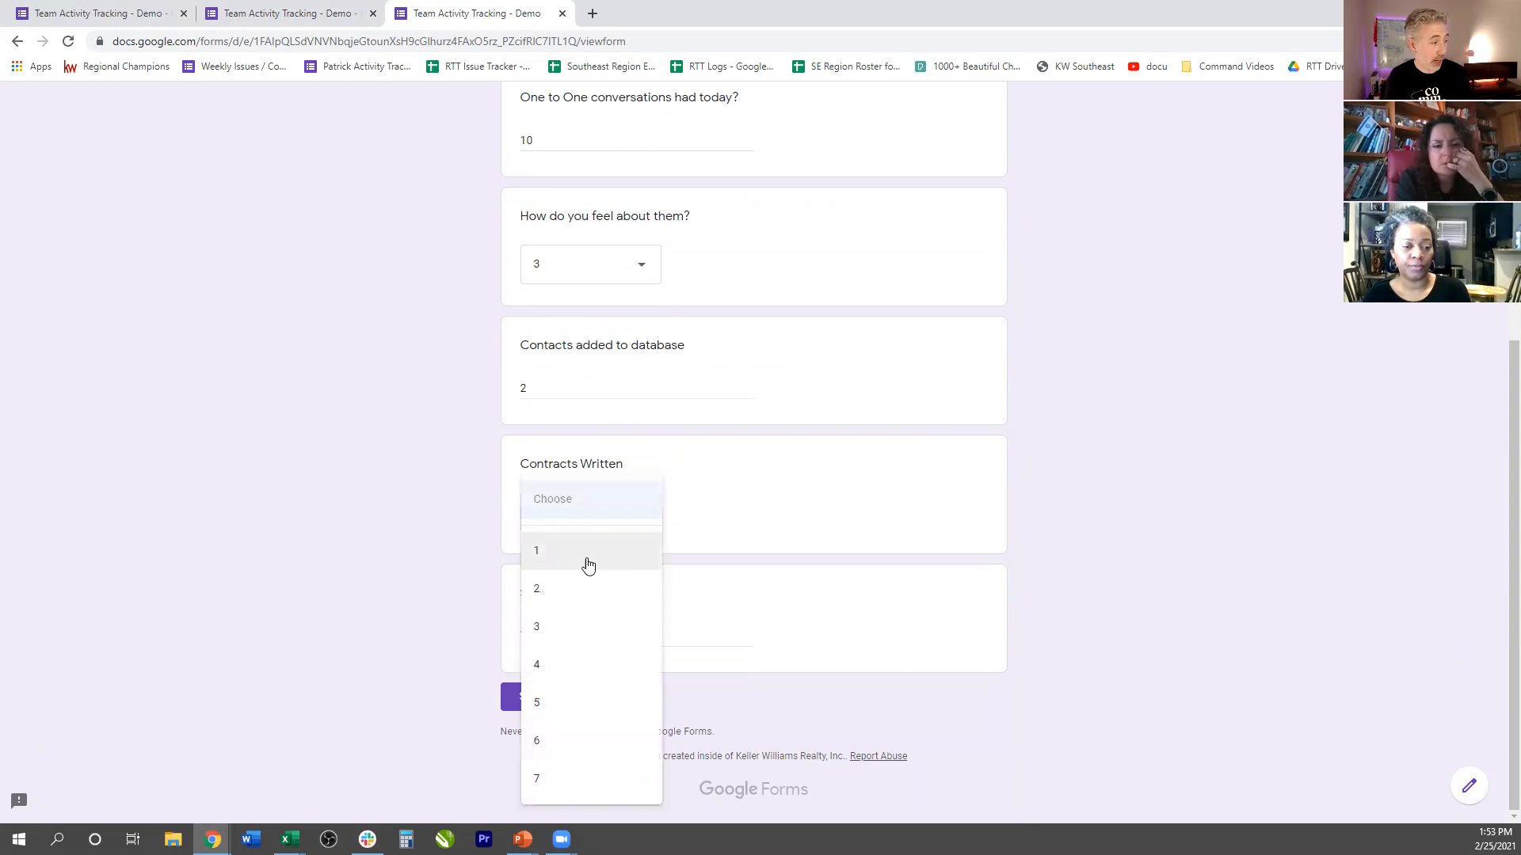
pyautogui.click(588, 596)
pyautogui.click(559, 638)
pyautogui.write('0')
pyautogui.click(555, 695)
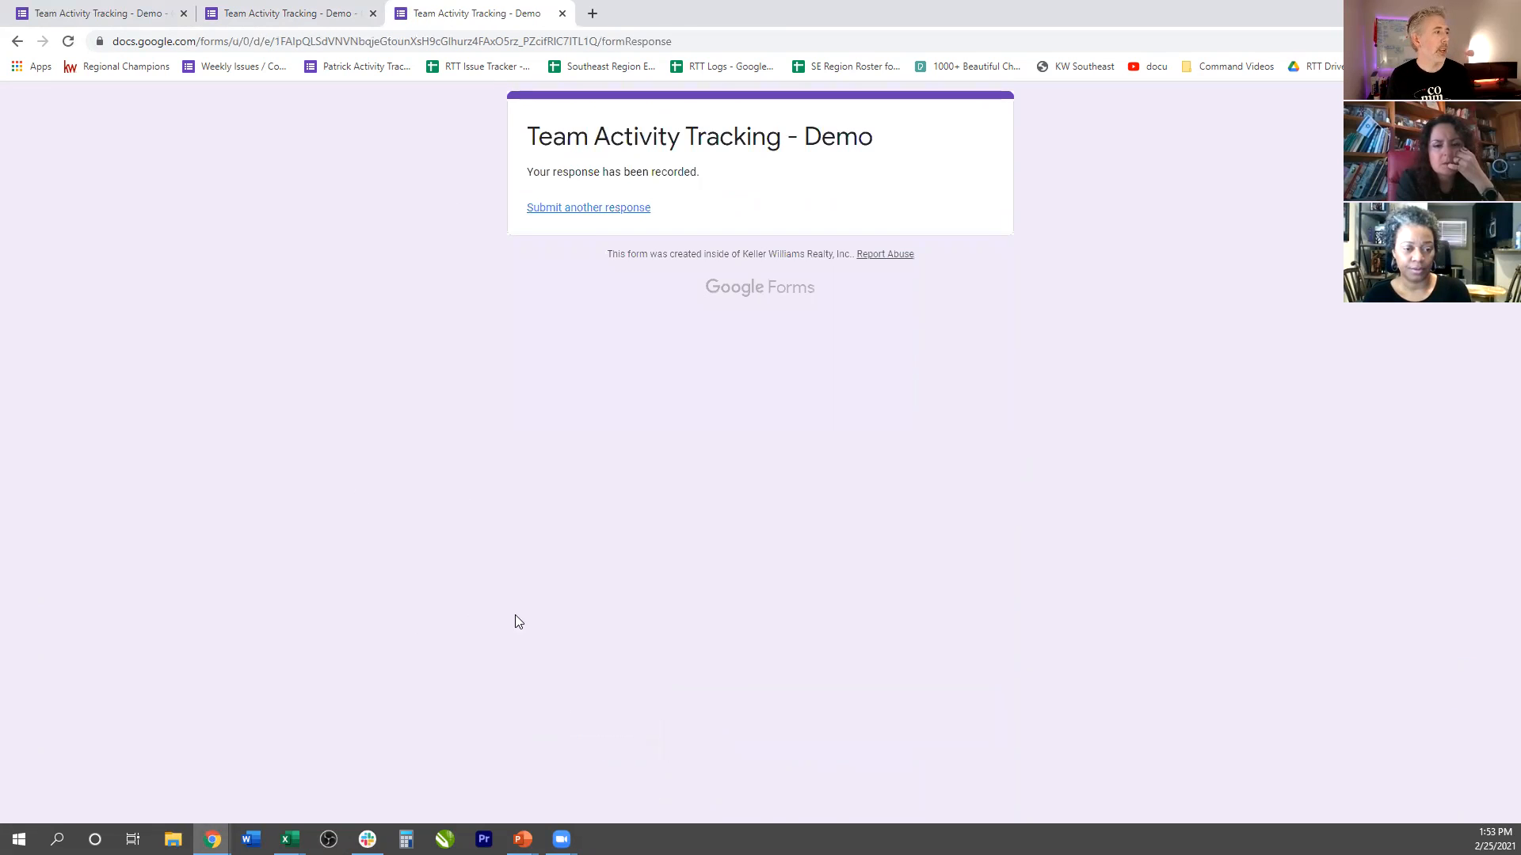
pyautogui.click(573, 208)
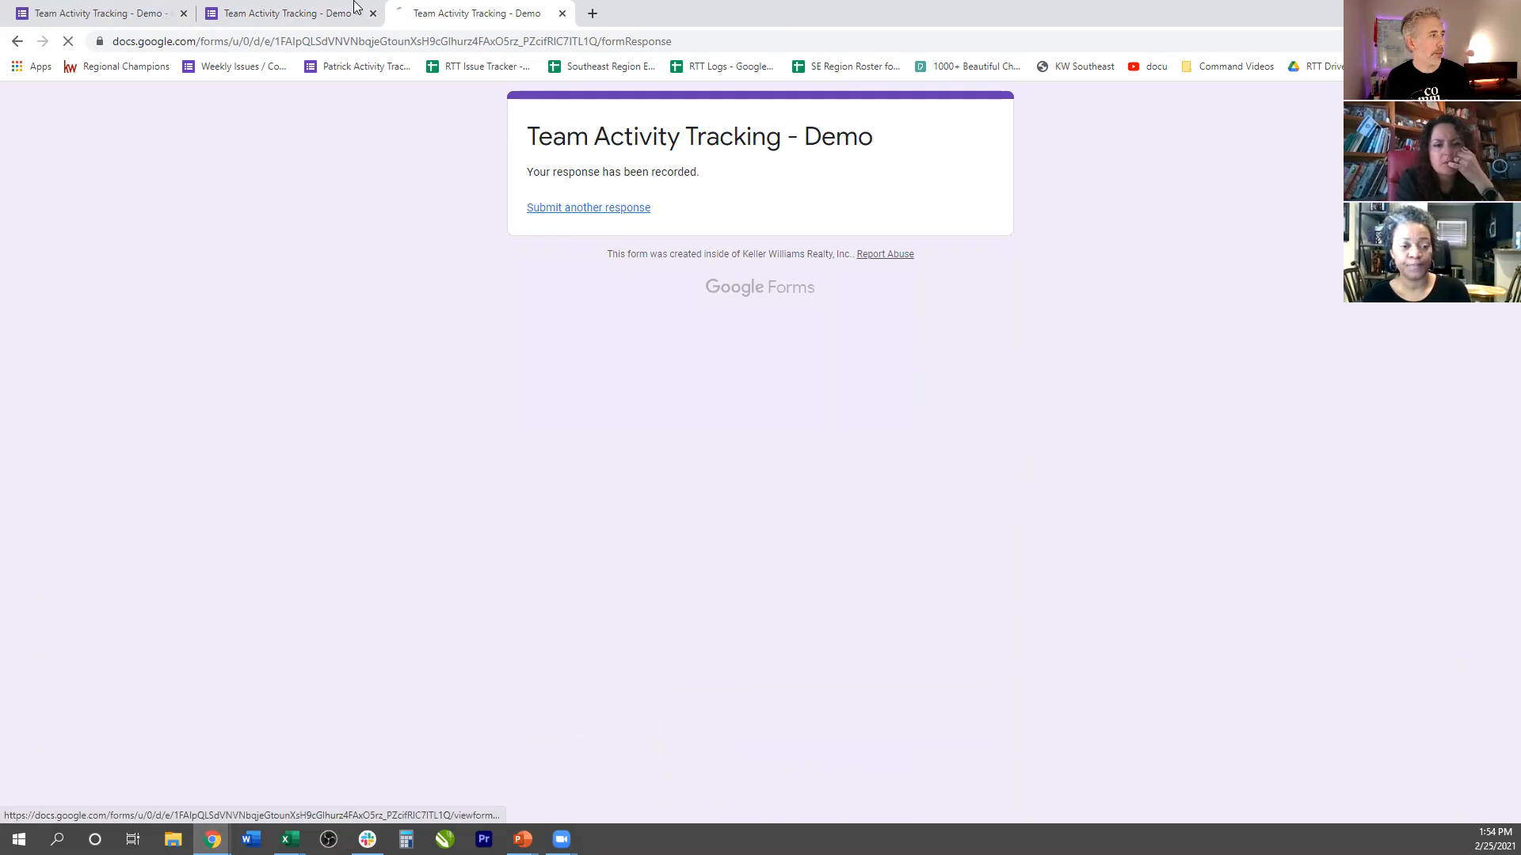
# Go back to the form editor, dismiss the sending options and view the summary of the submitted responses
pyautogui.click(354, 8)
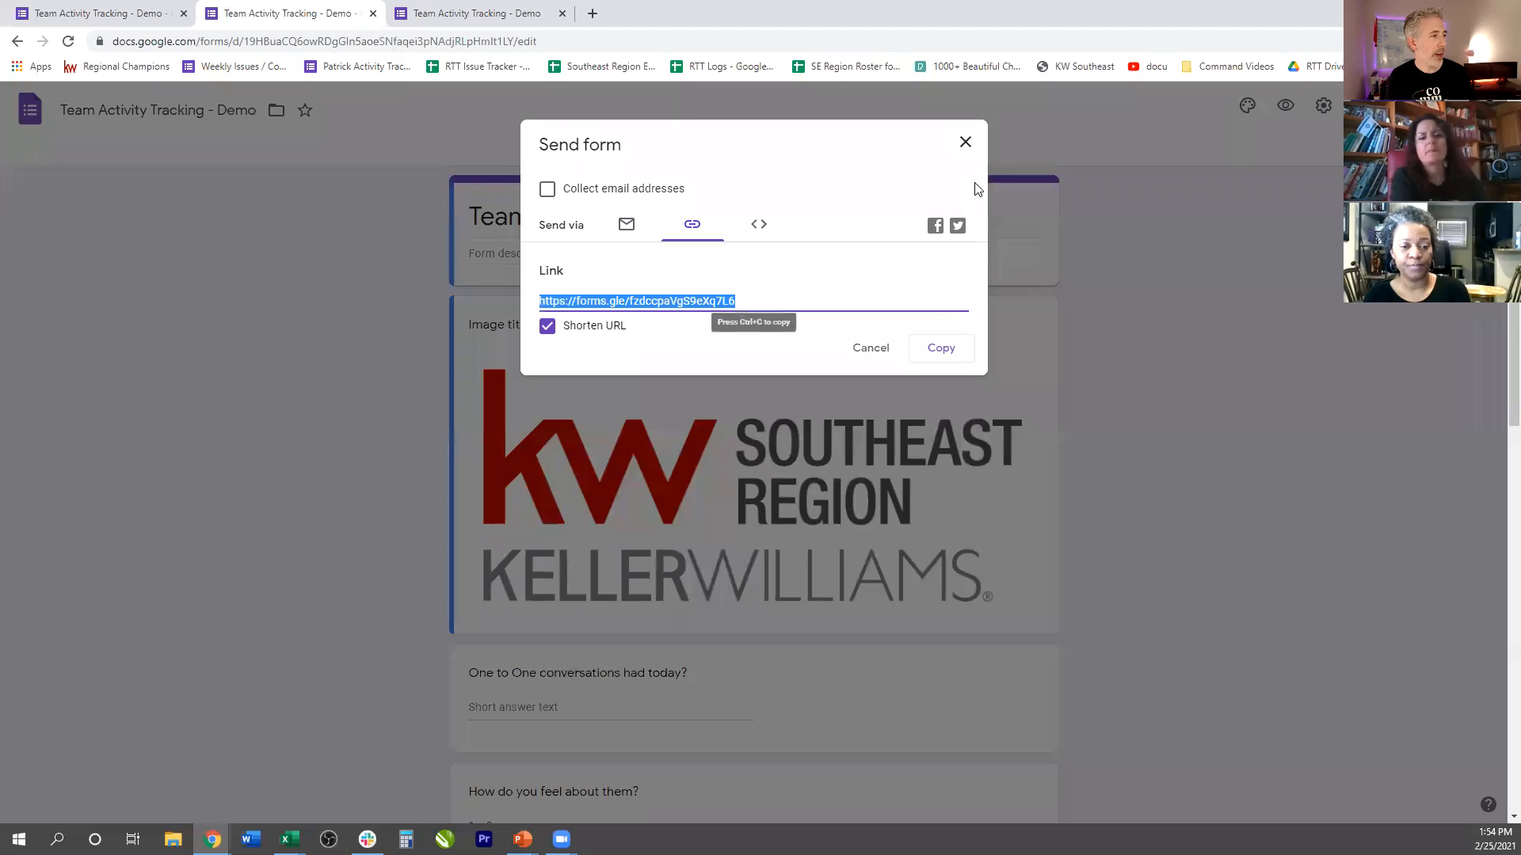
pyautogui.click(966, 145)
pyautogui.click(783, 151)
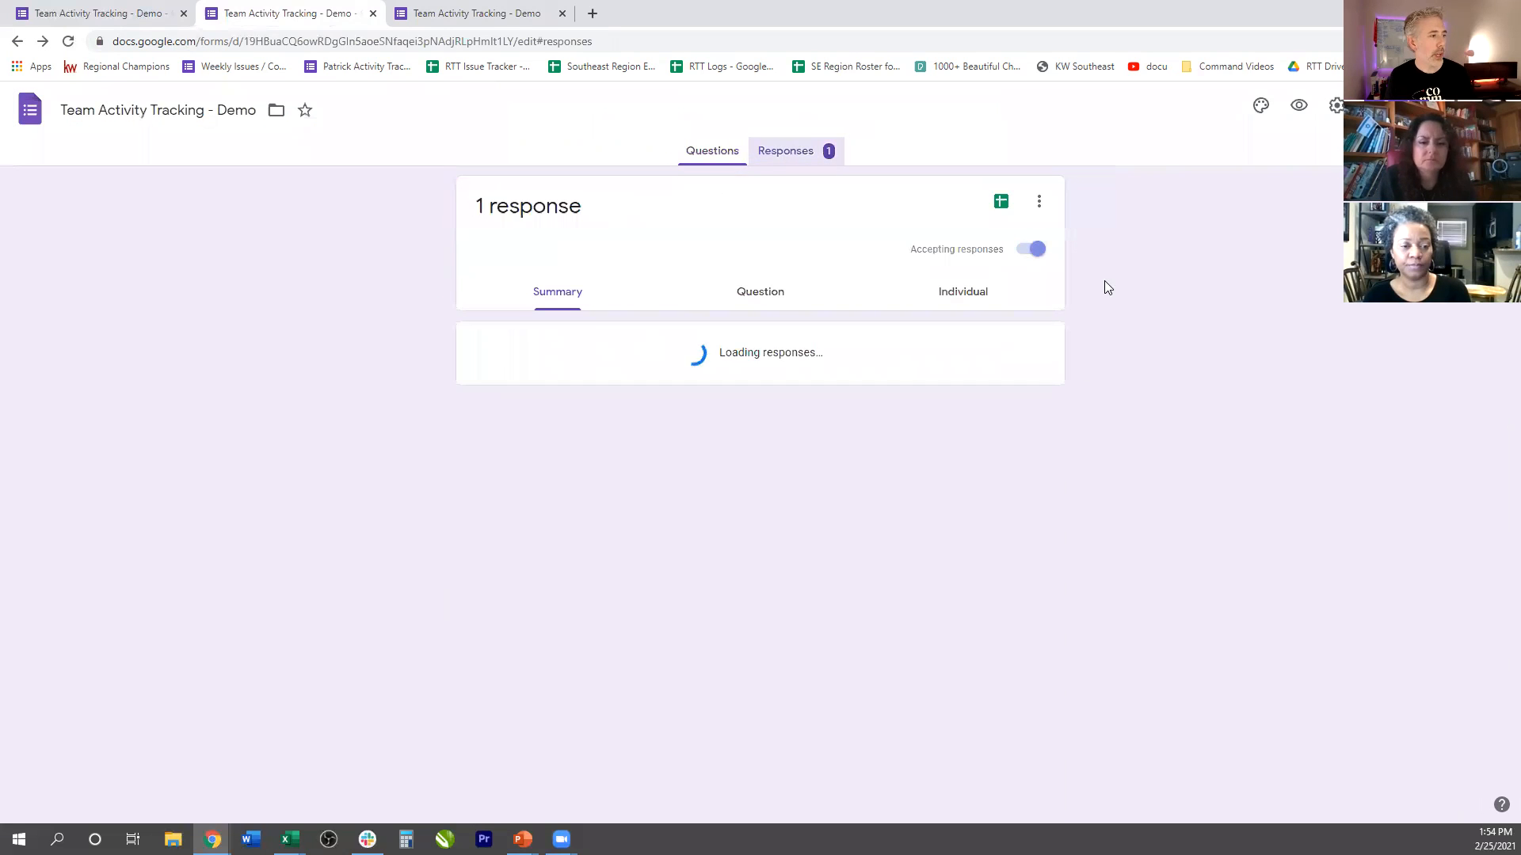
pyautogui.scroll(-2, 1171, 277)
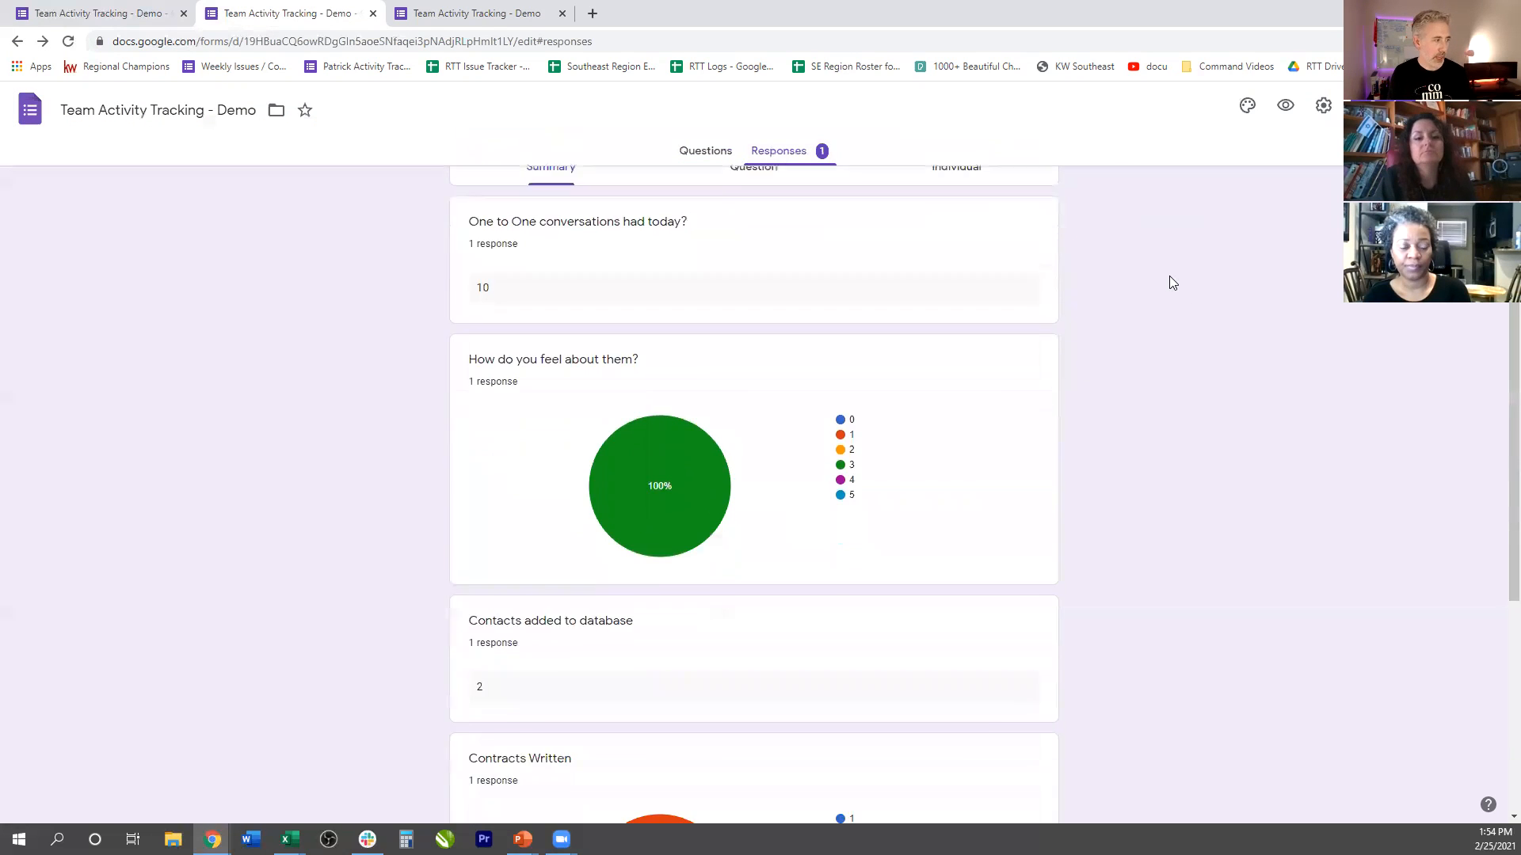
# Review the response summary and create a new linked spreadsheet for the responses named Team Activity Tracking - Demo (Responses)
pyautogui.scroll(2, 1152, 402)
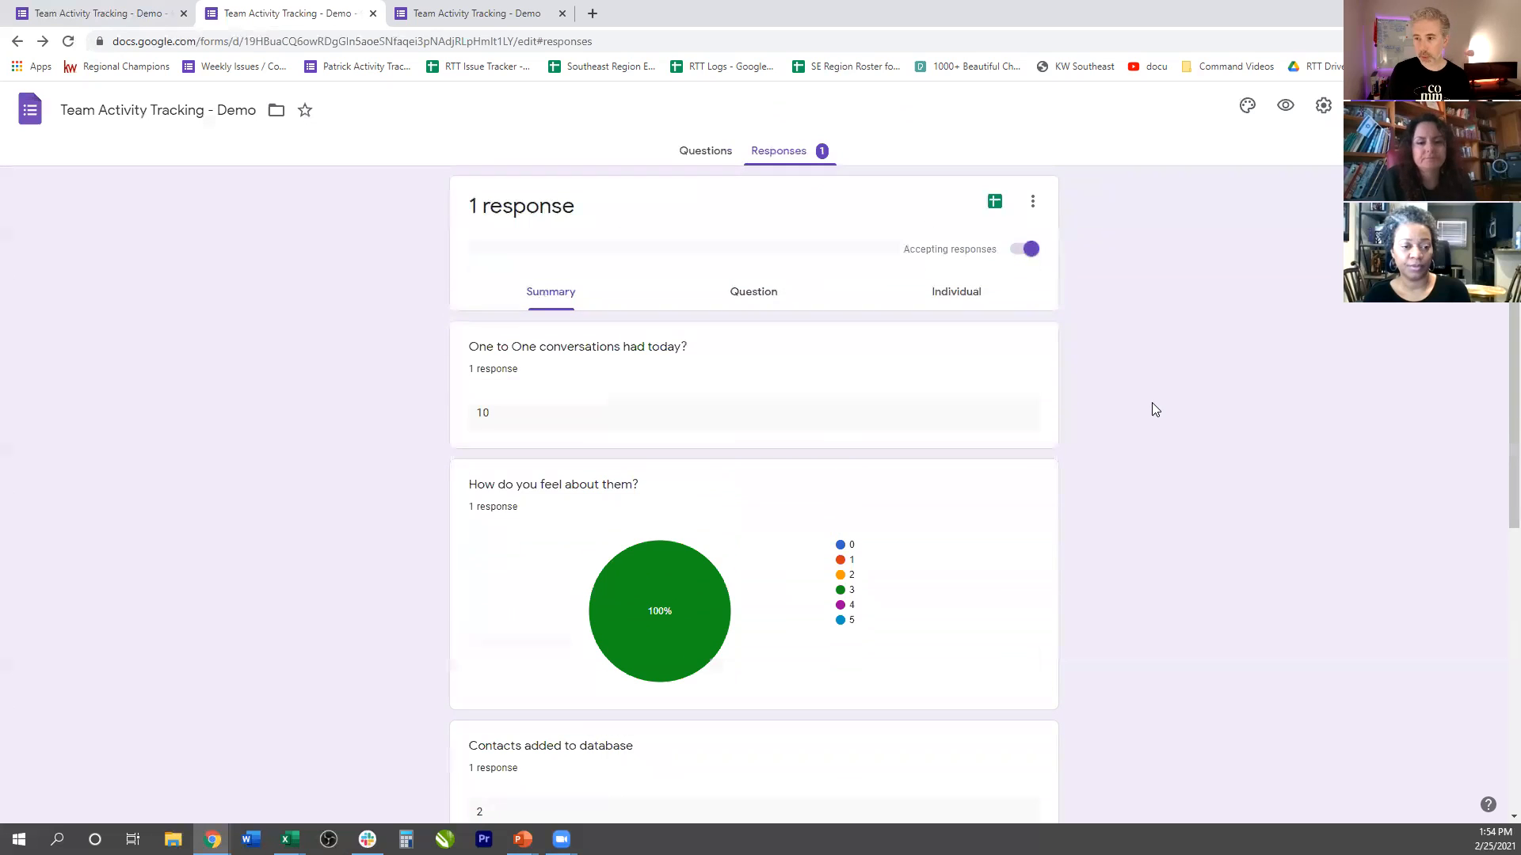
pyautogui.scroll(-4, 1124, 416)
pyautogui.scroll(-2, 1135, 422)
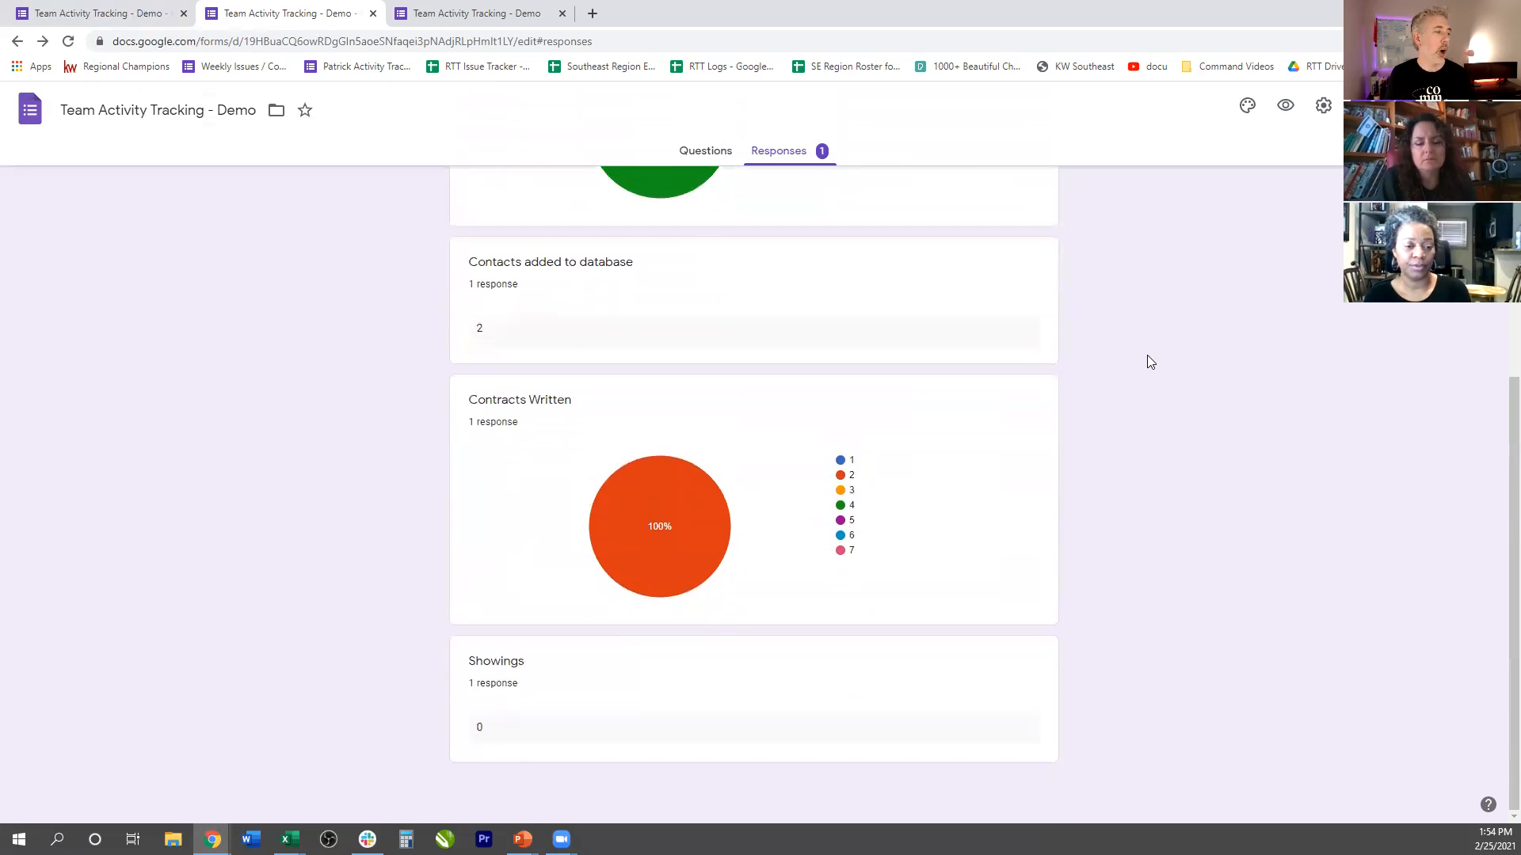
pyautogui.scroll(6, 1148, 359)
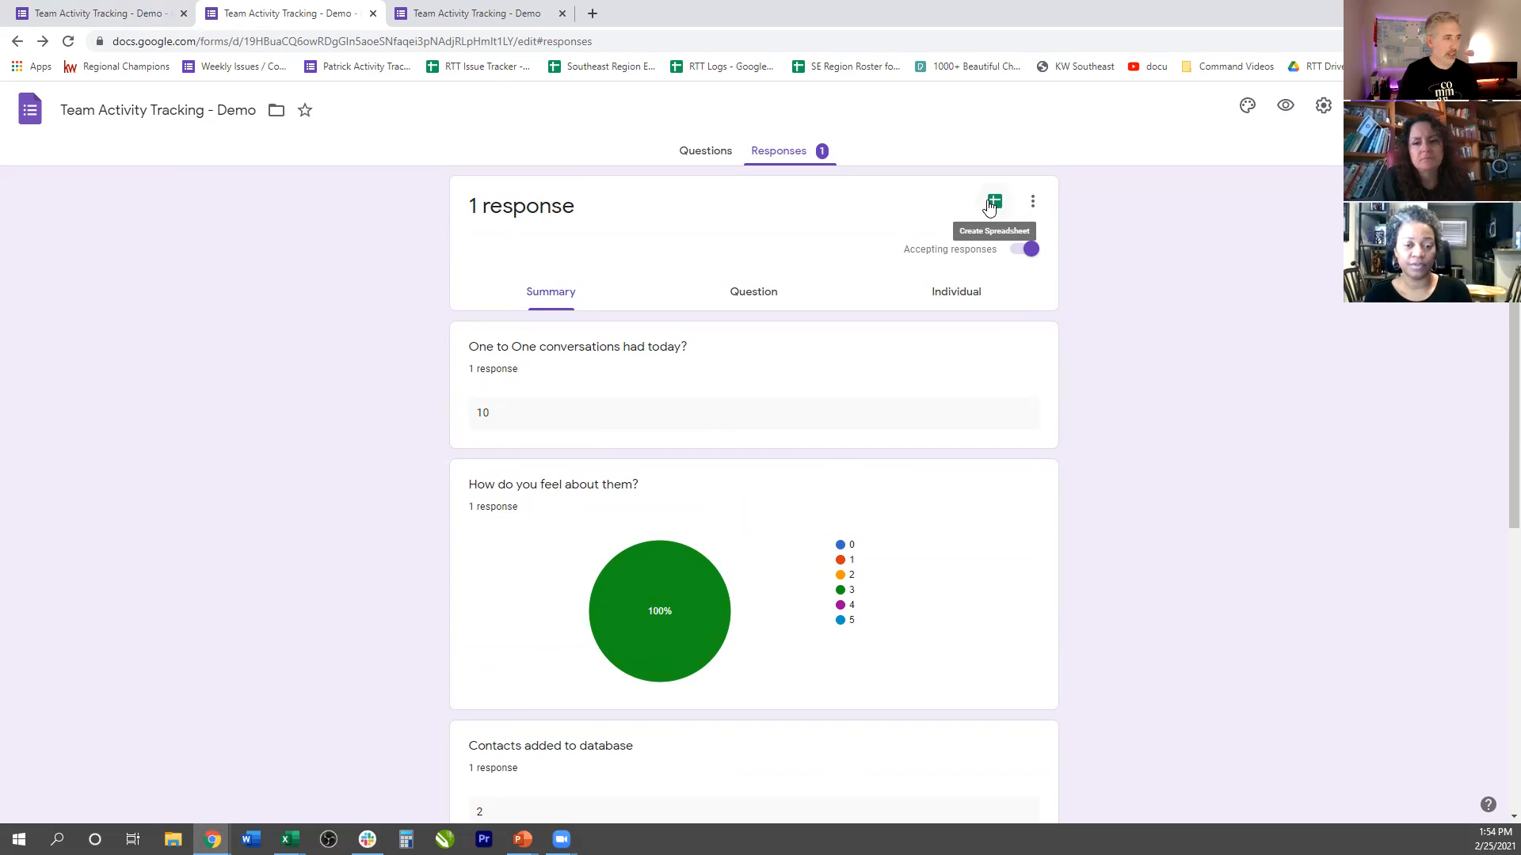
pyautogui.click(988, 201)
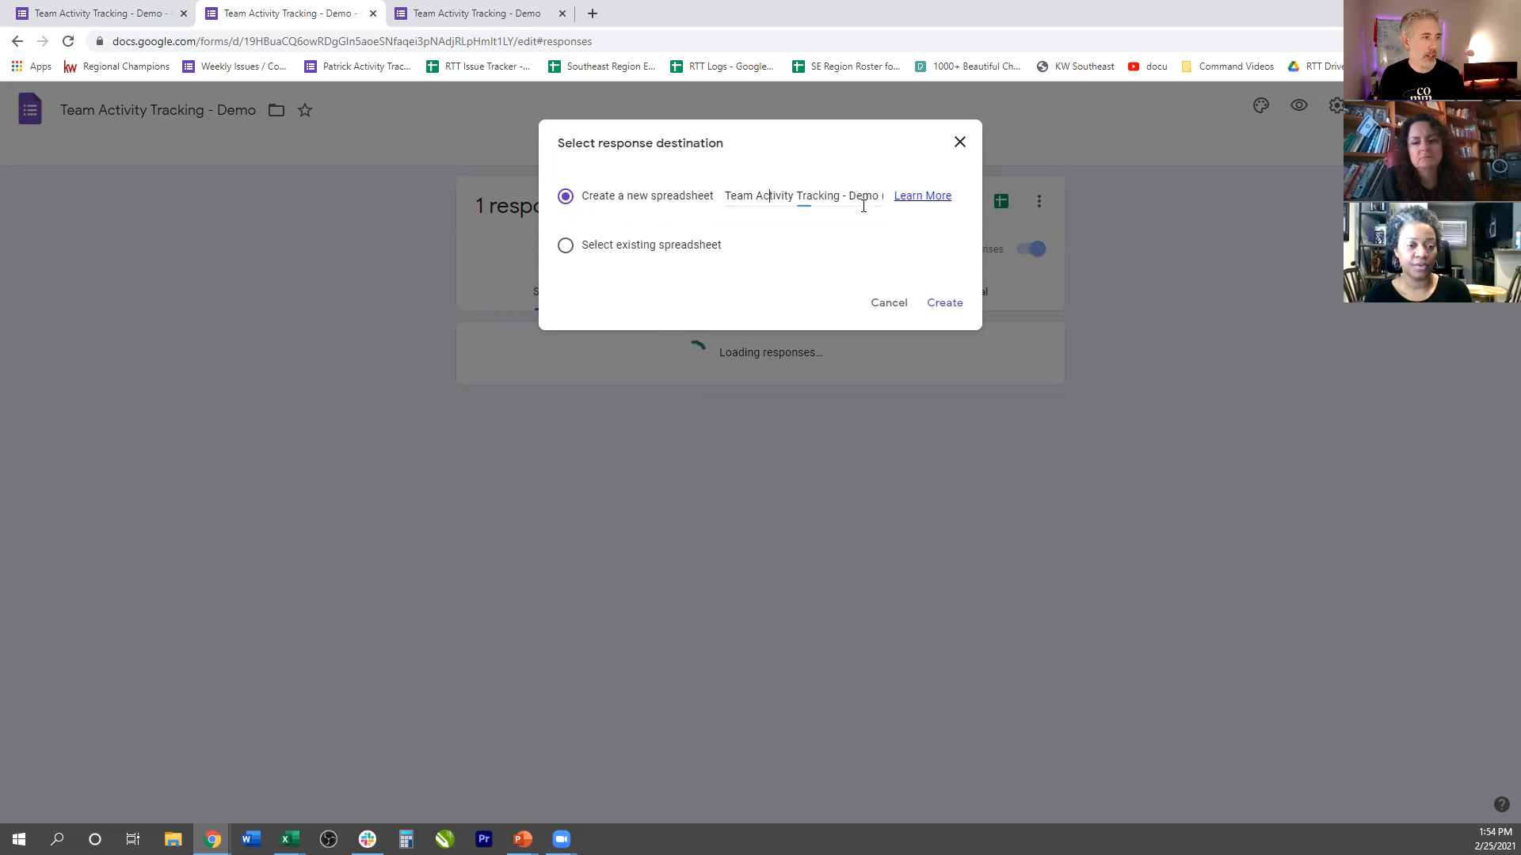
pyautogui.moveTo(769, 198); pyautogui.dragTo(997, 225)
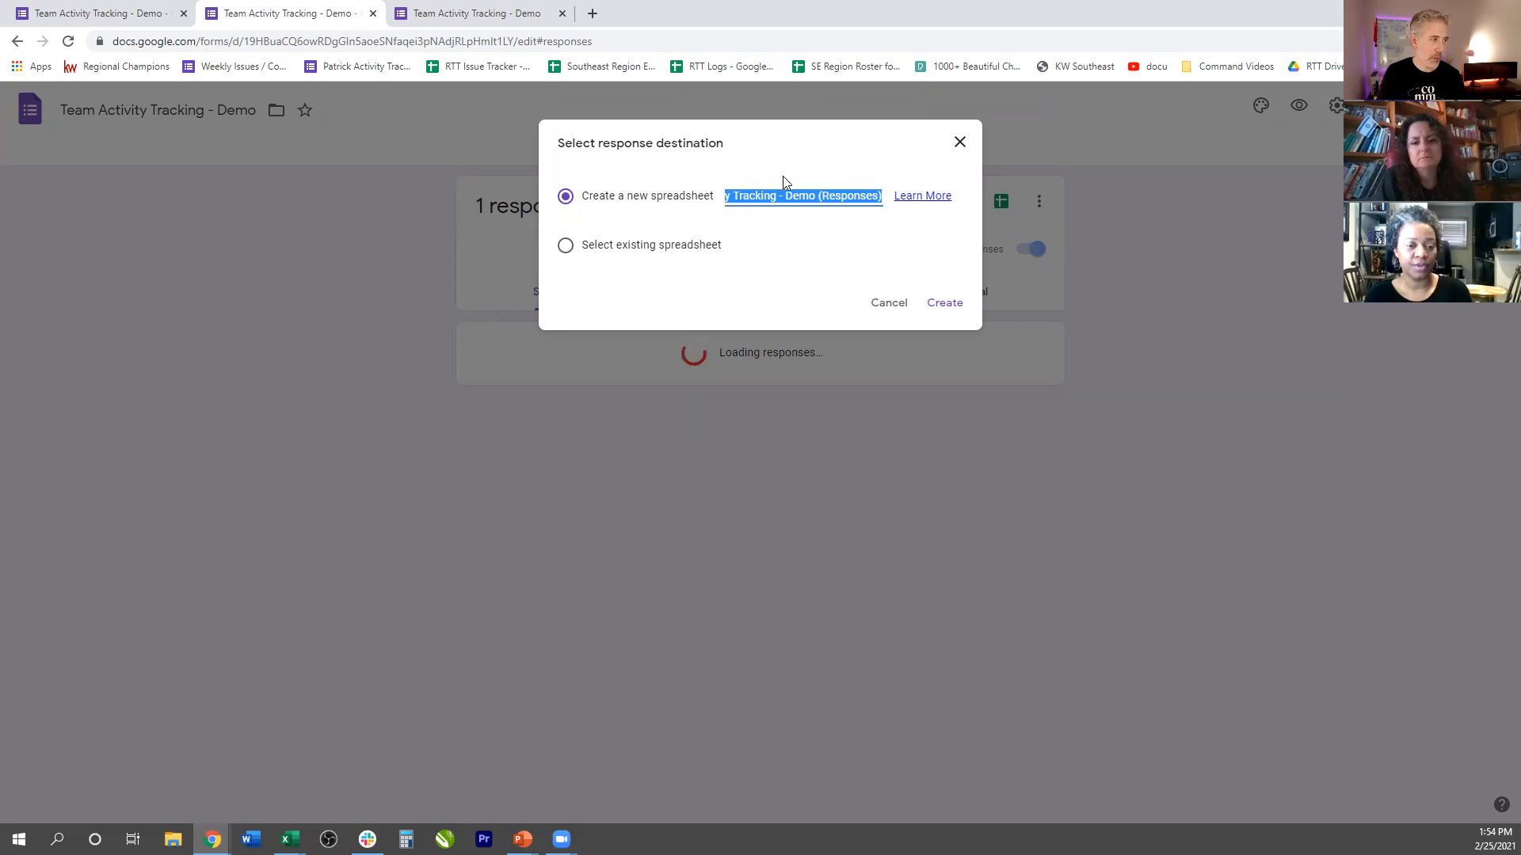
pyautogui.click(836, 202)
pyautogui.press('Home')
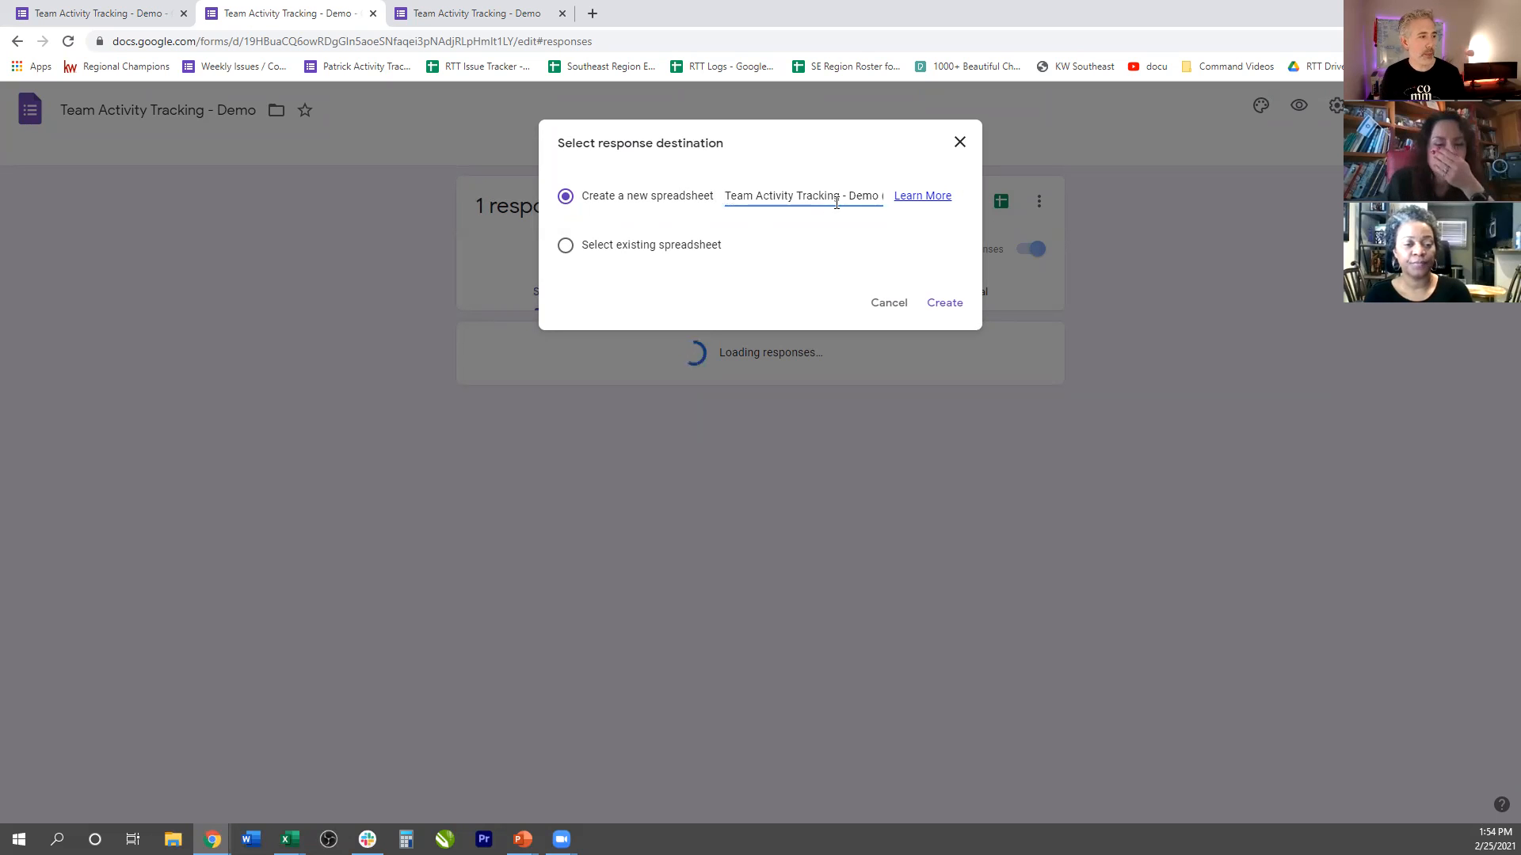
pyautogui.click(943, 303)
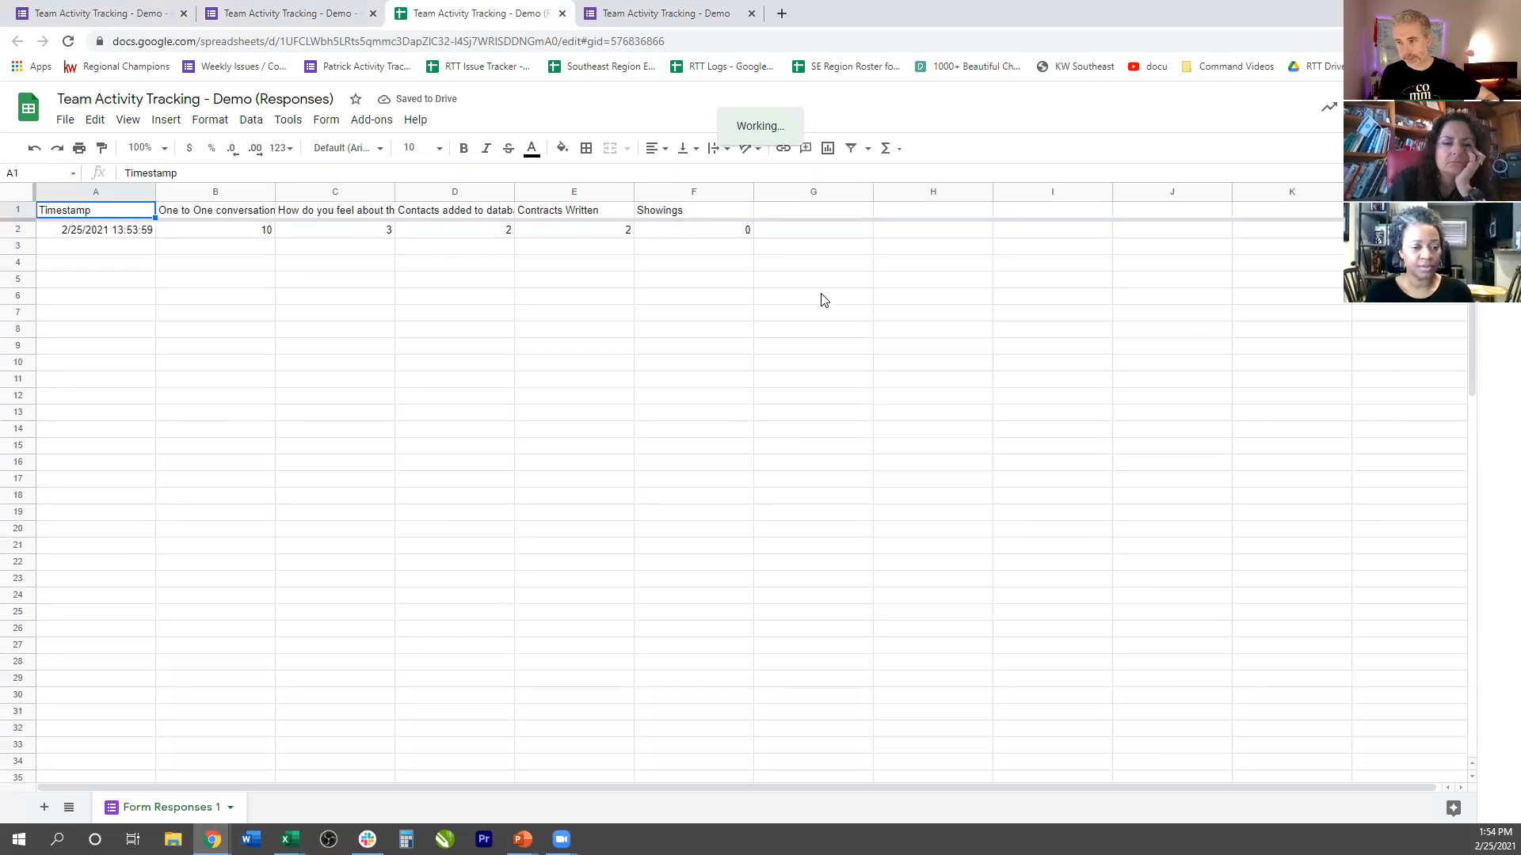
# Examine the recorded test response in row 2, from its timestamp across to Contracts Written
pyautogui.click(125, 231)
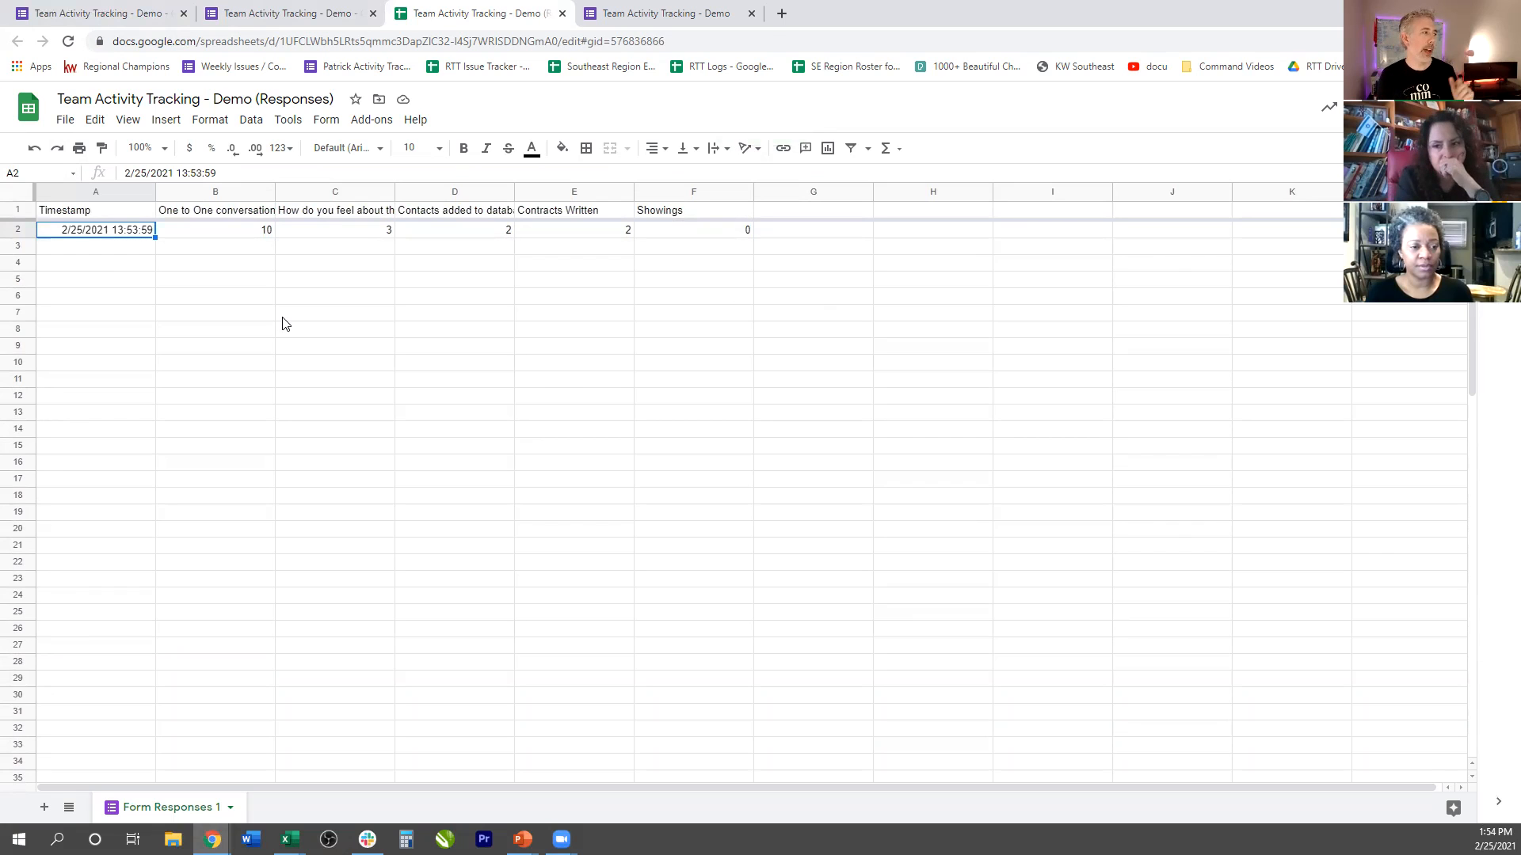
pyautogui.press('Right')
pyautogui.press('Right')
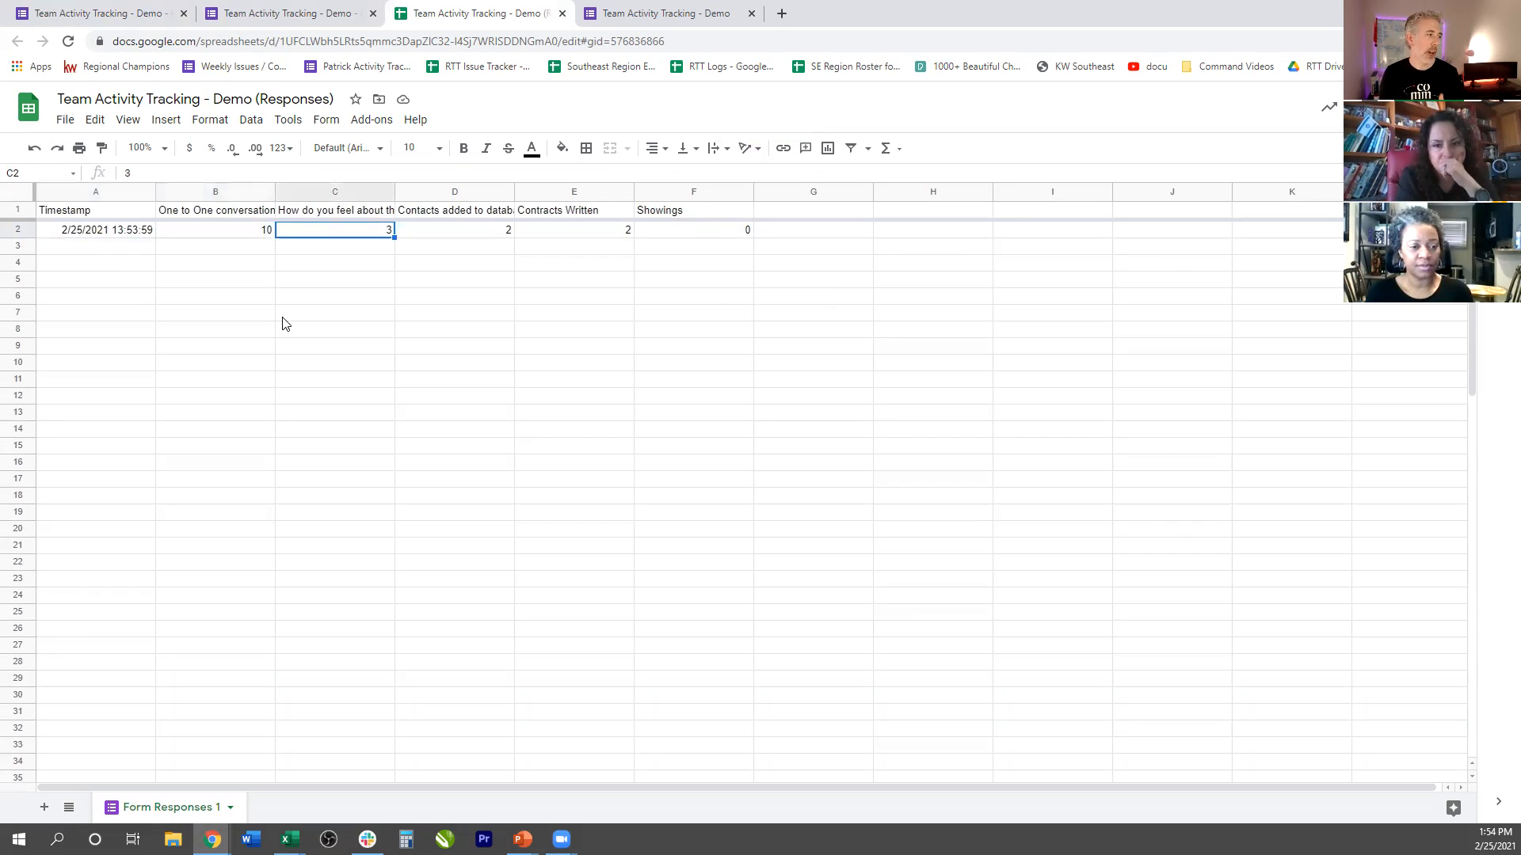
pyautogui.press('Right')
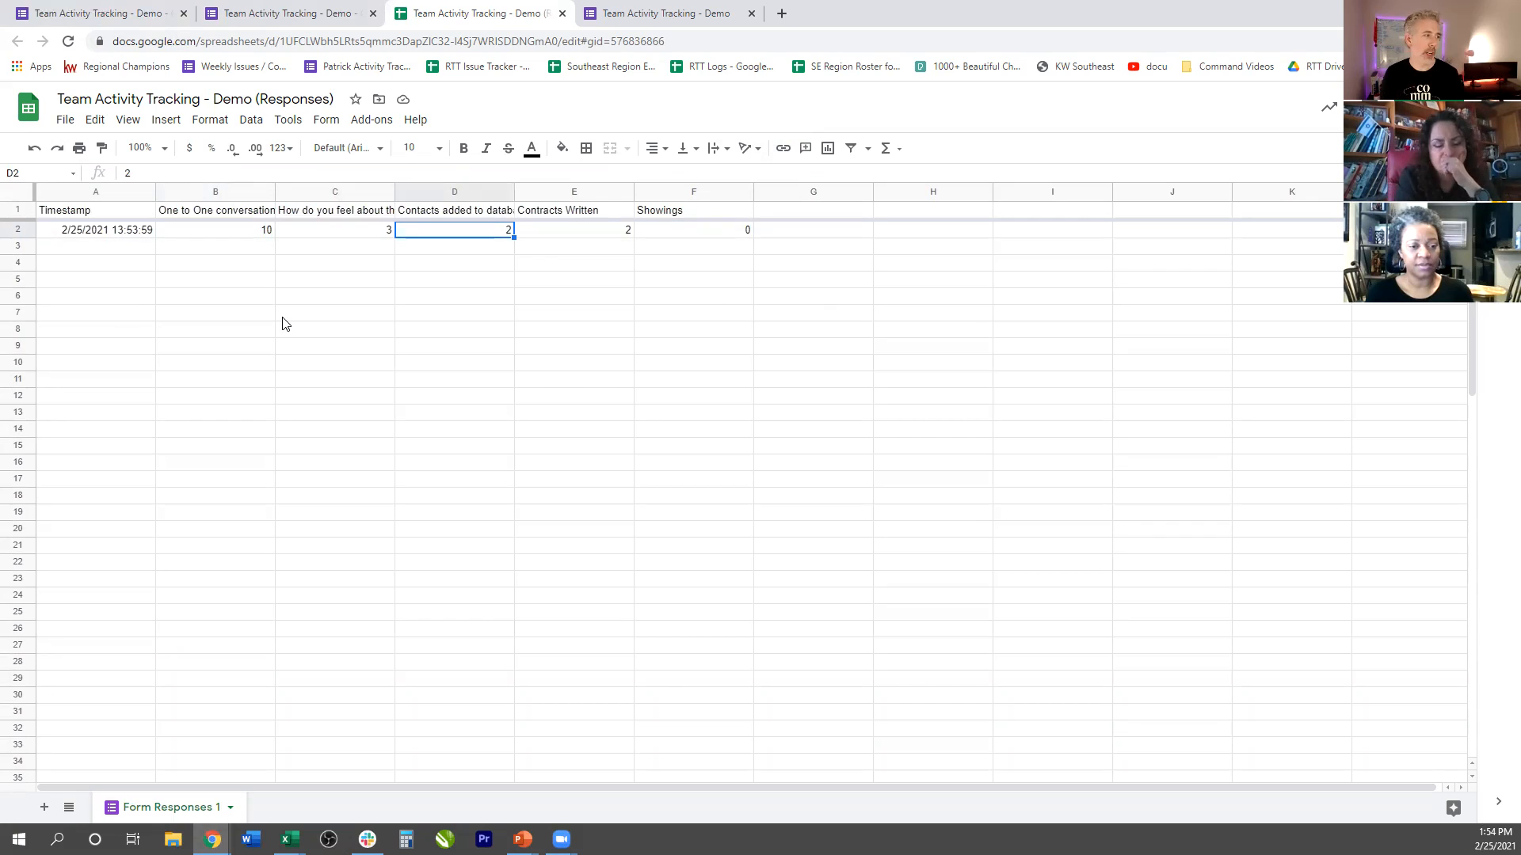
pyautogui.press('Right')
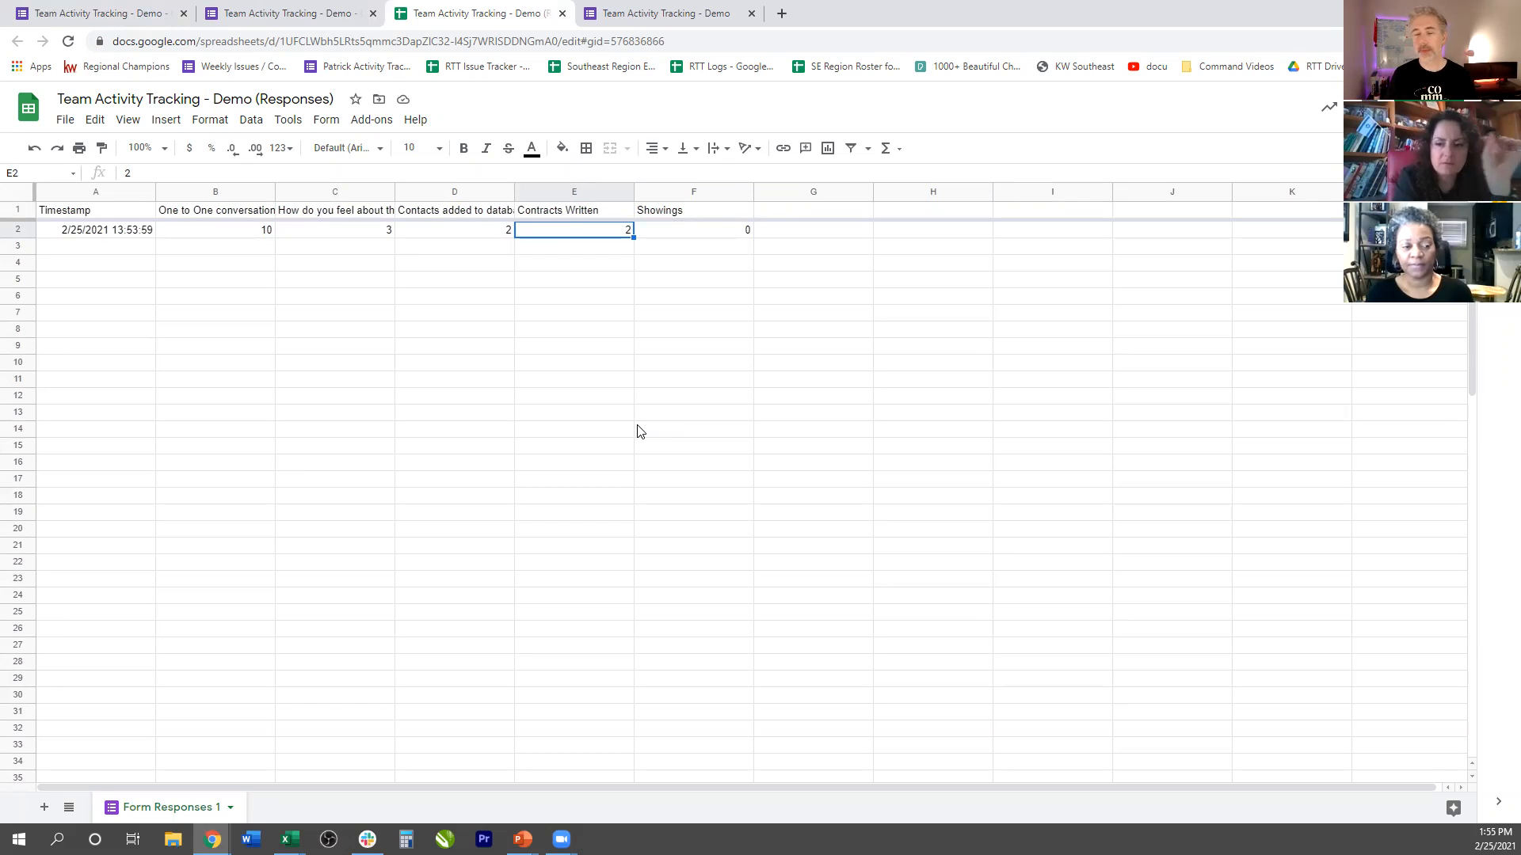
# Return to the form's questions and add a dropdown question titled Team Member directly below the logo image
pyautogui.click(292, 19)
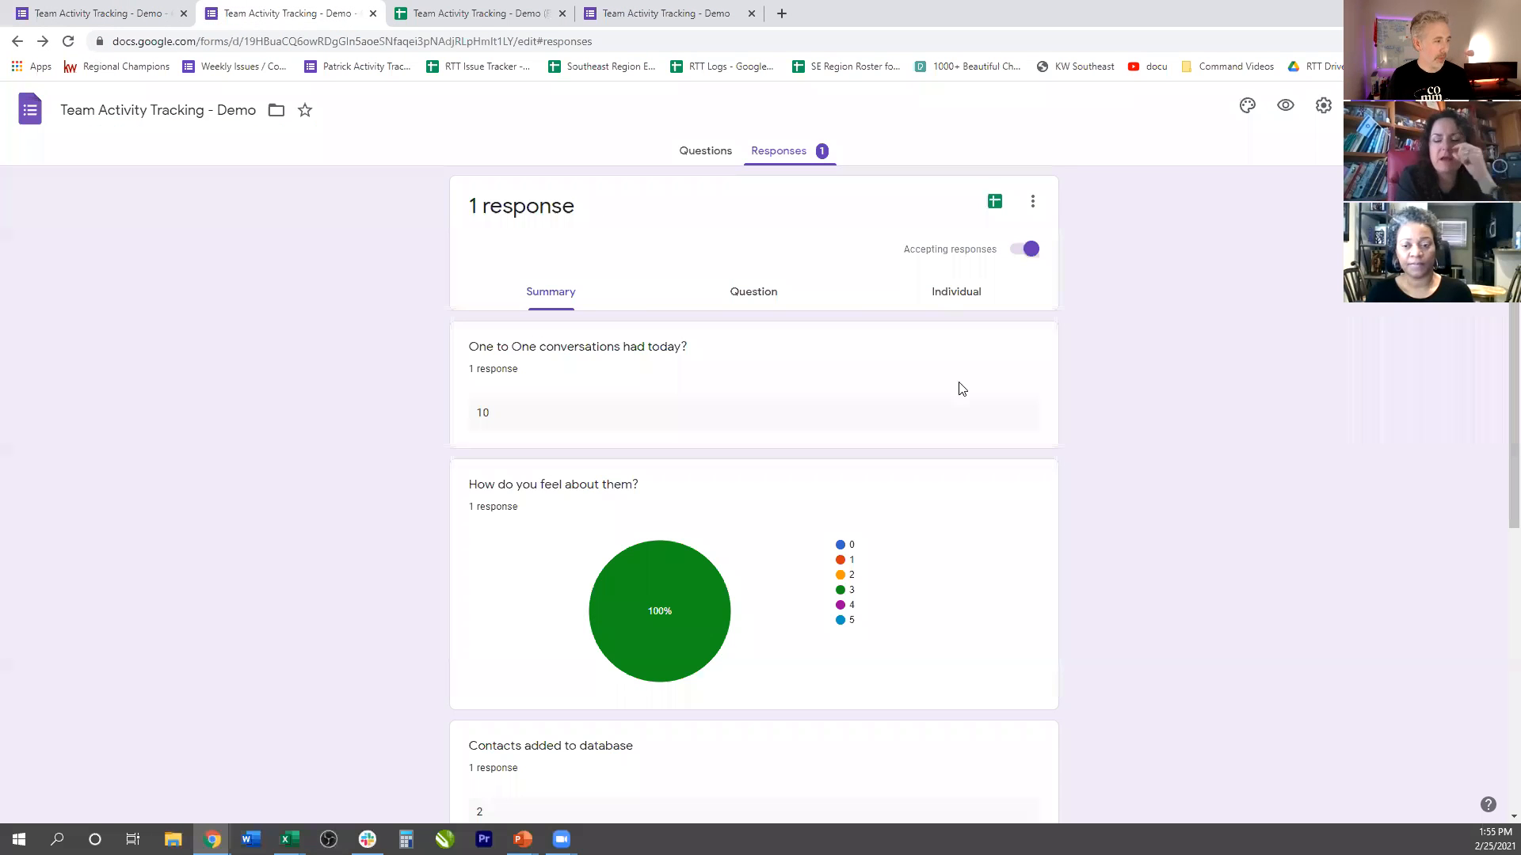
pyautogui.click(704, 150)
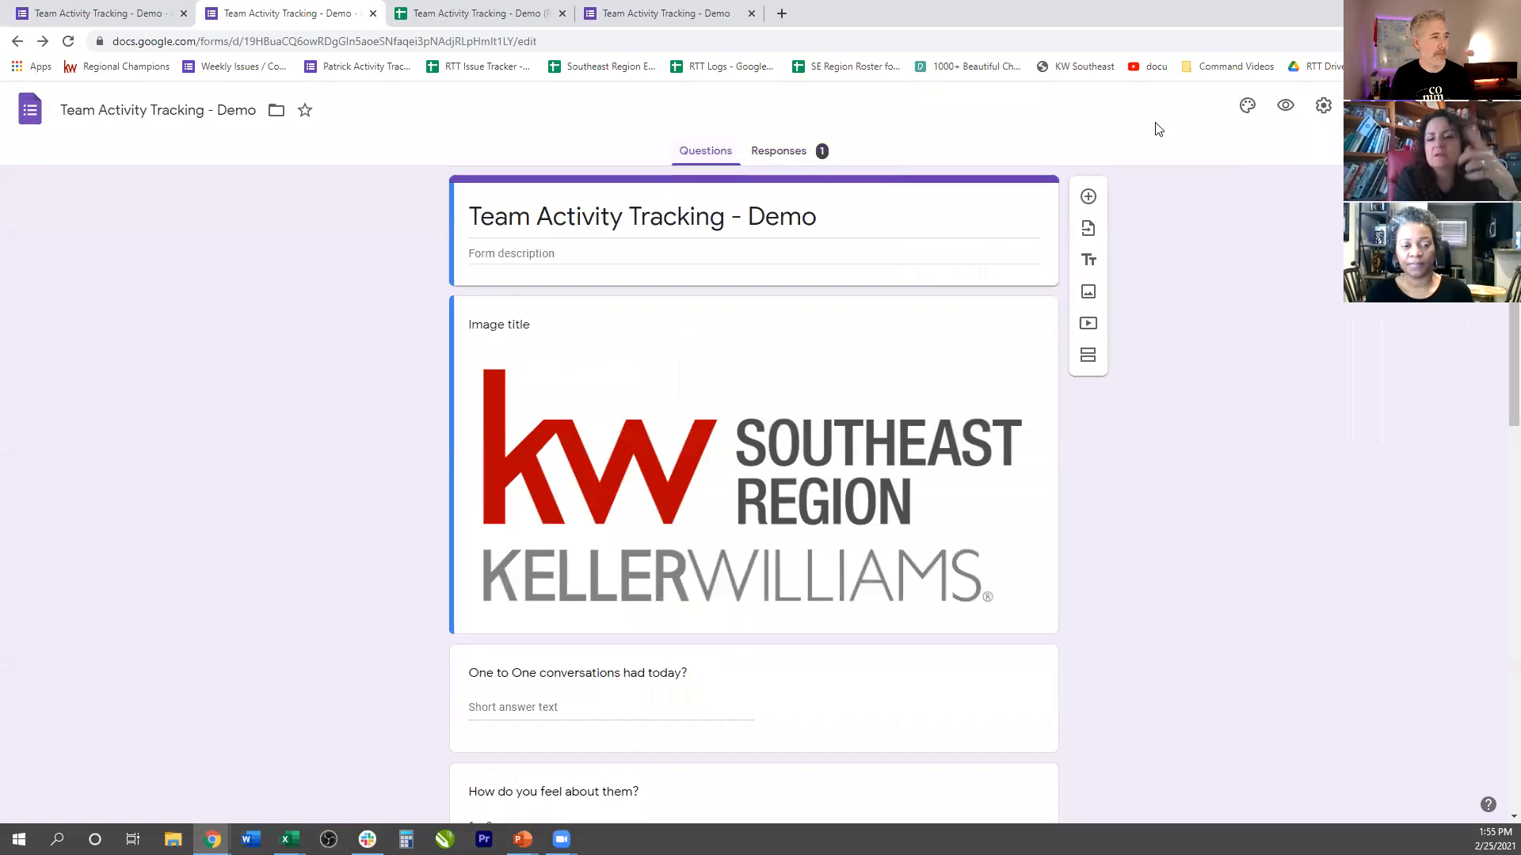
pyautogui.click(1088, 197)
pyautogui.moveTo(753, 300); pyautogui.dragTo(780, 411)
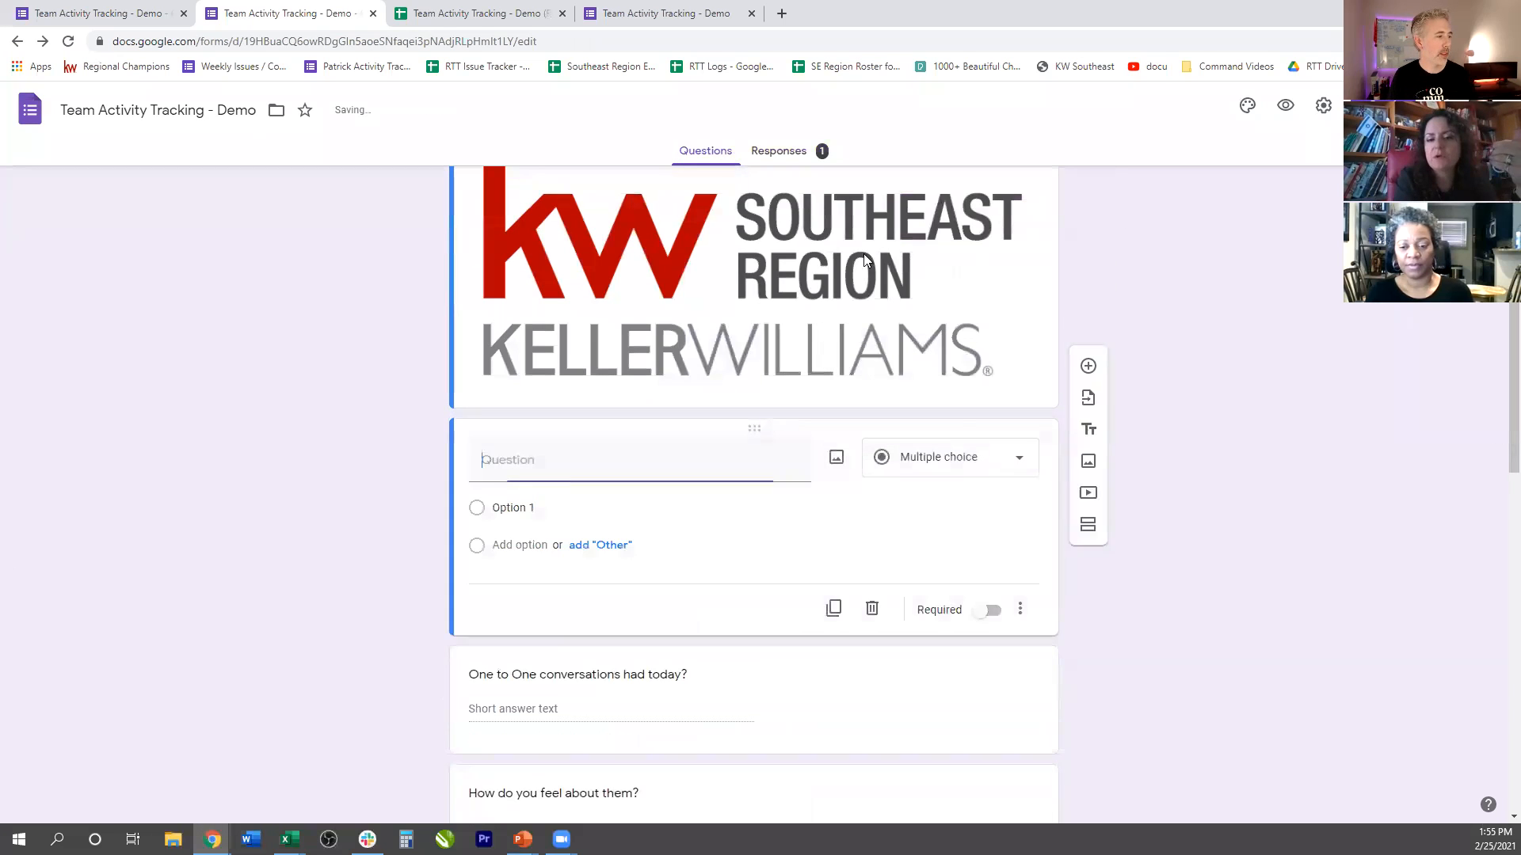
pyautogui.click(937, 458)
pyautogui.click(928, 479)
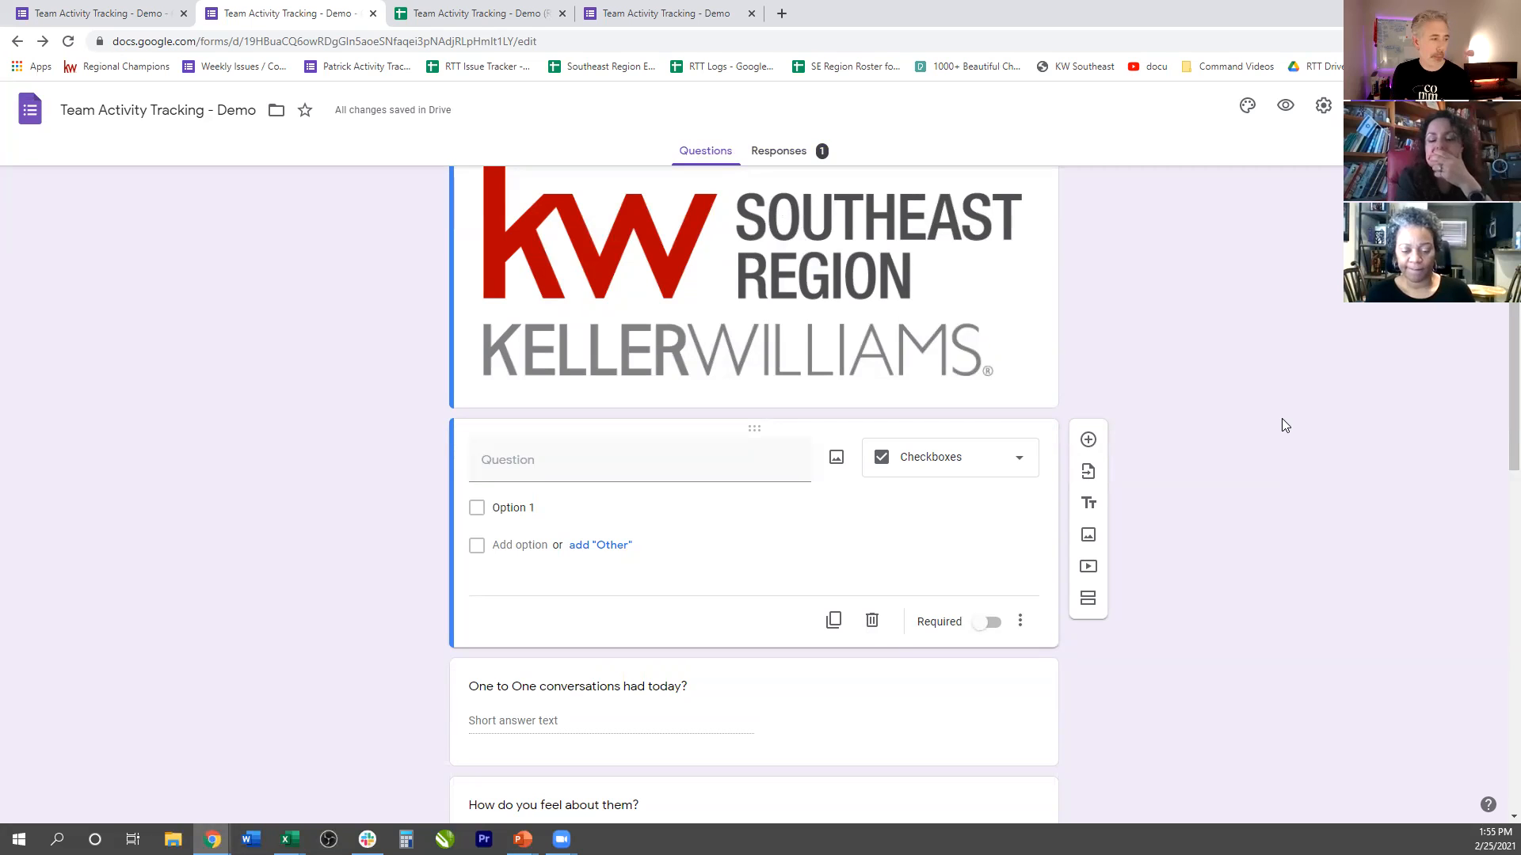
pyautogui.click(952, 456)
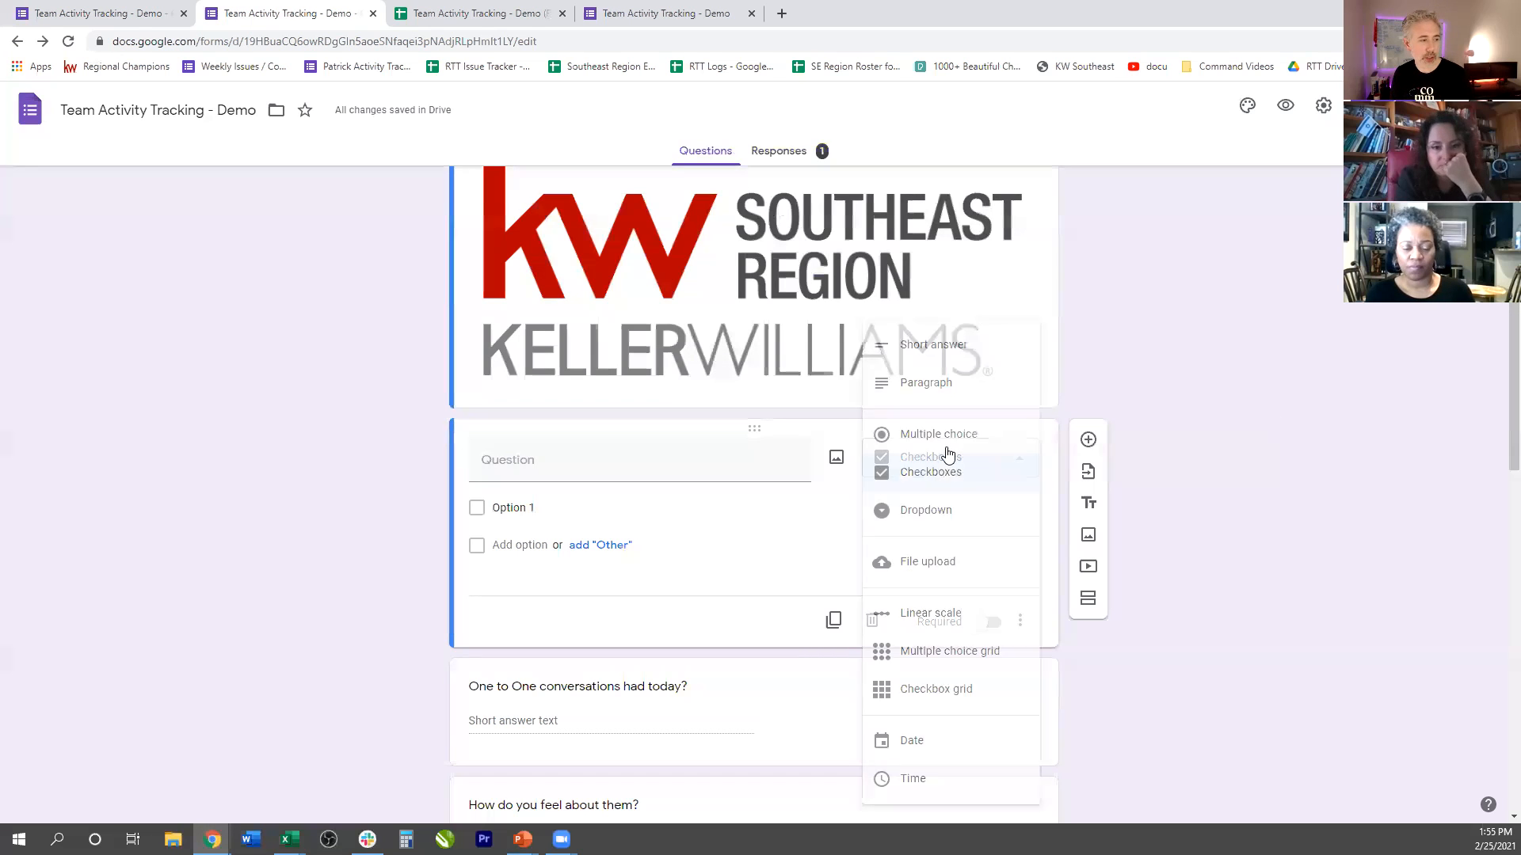
pyautogui.click(953, 527)
pyautogui.click(512, 509)
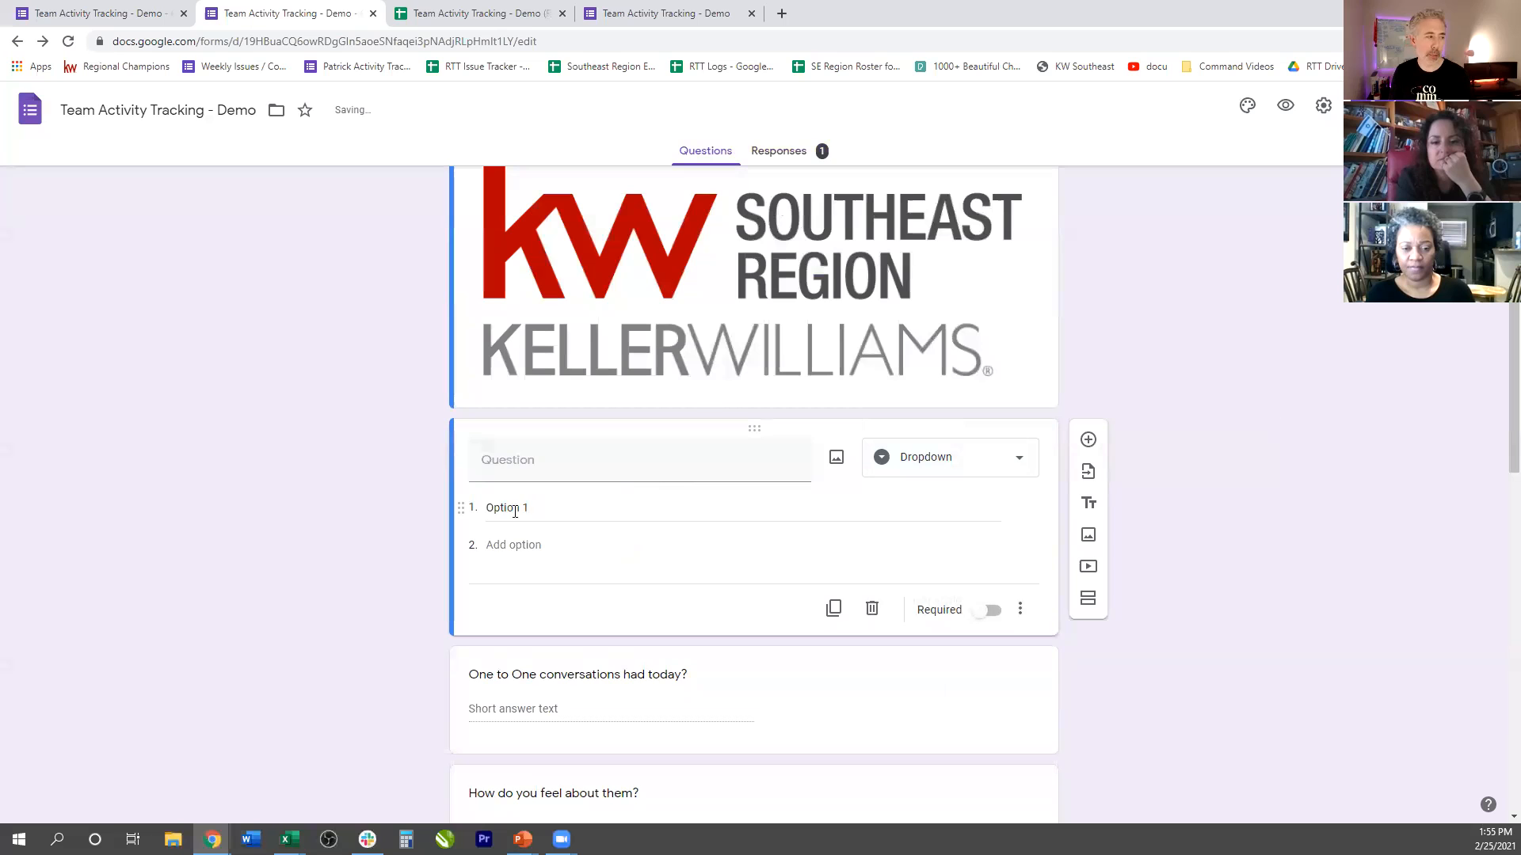
pyautogui.click(523, 466)
pyautogui.write('Team Member')
pyautogui.press('Tab')
# Enter three team members' first names as the options of the Team Member dropdown
pyautogui.click(578, 504)
pyautogui.write('Patrick')
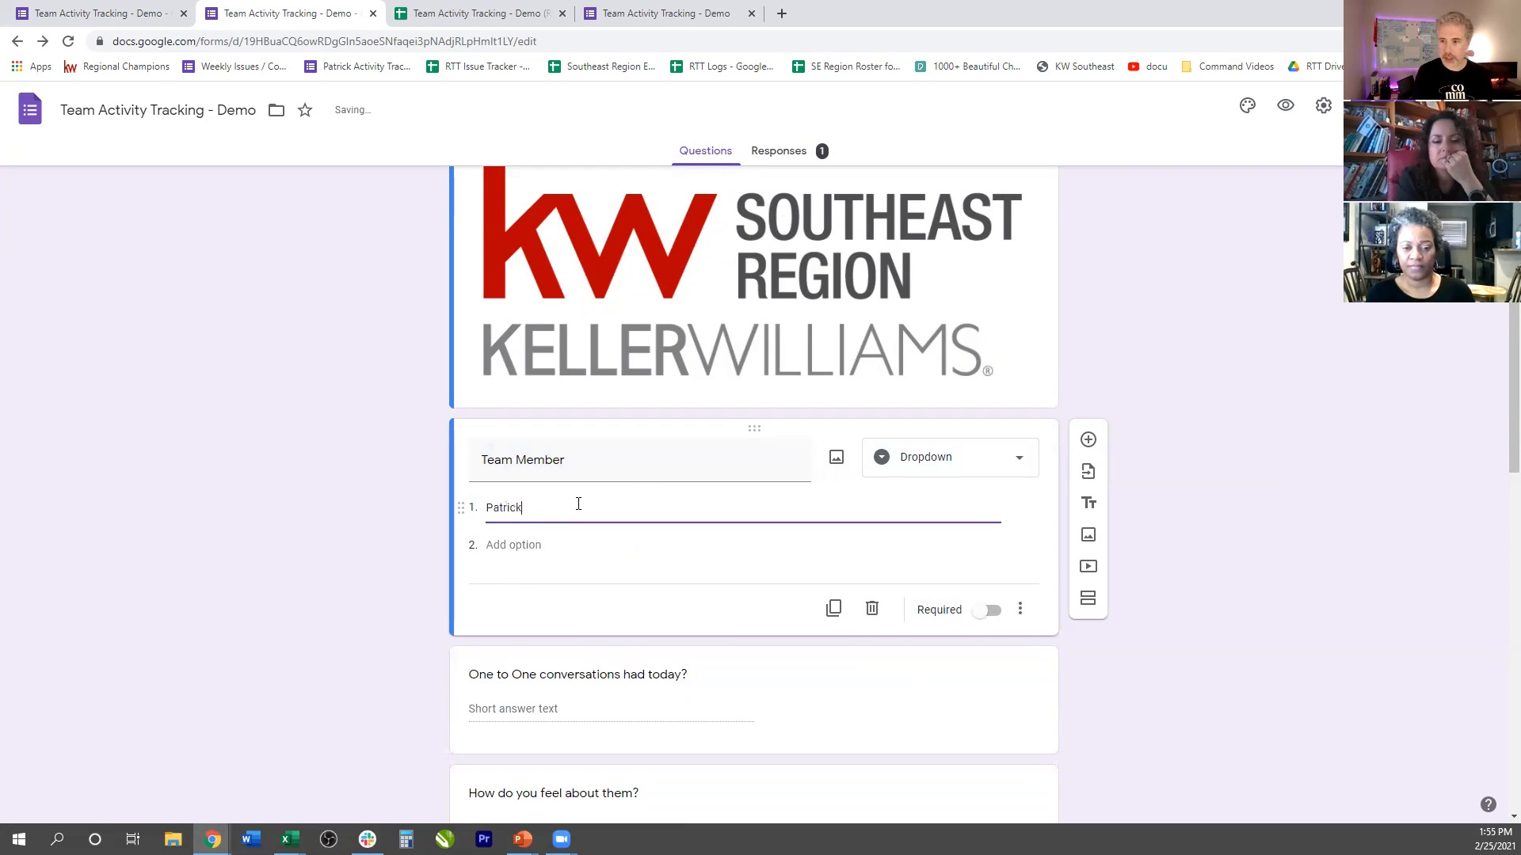
pyautogui.press('Return')
pyautogui.write('Ay')
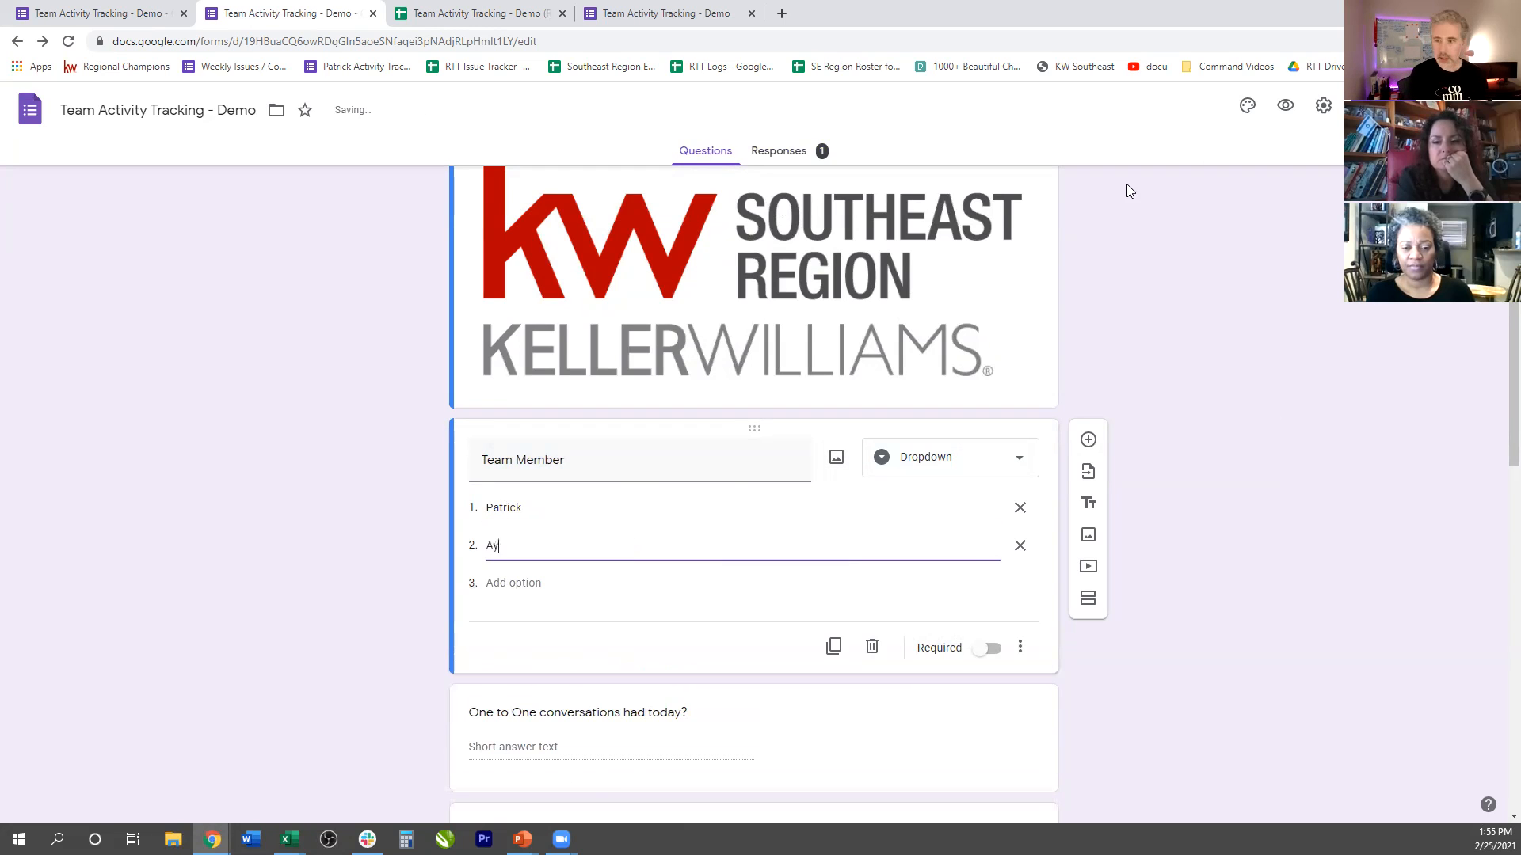
pyautogui.write('elet')
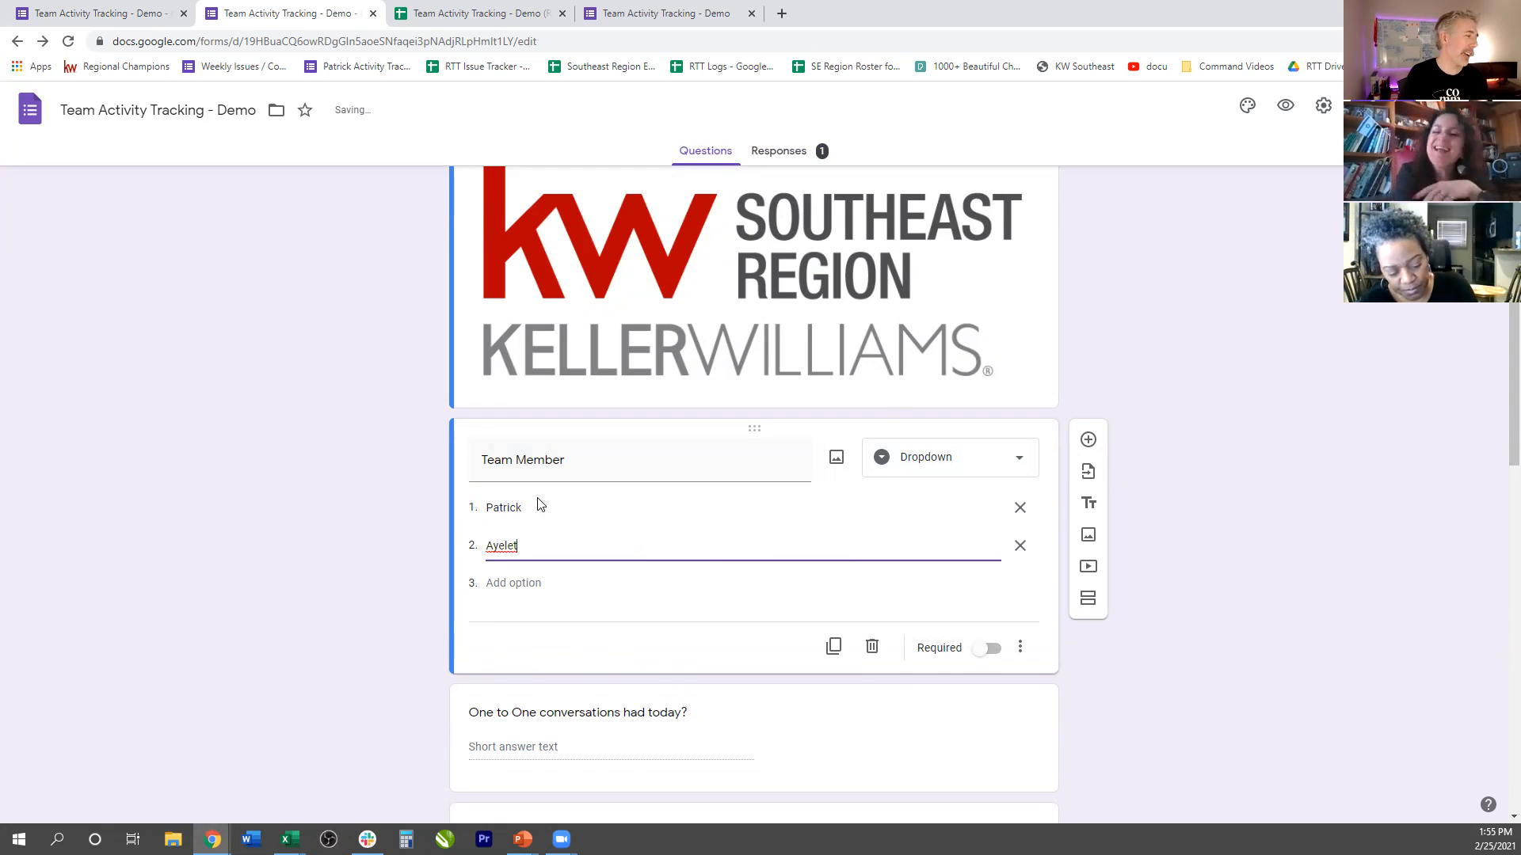
pyautogui.click(523, 584)
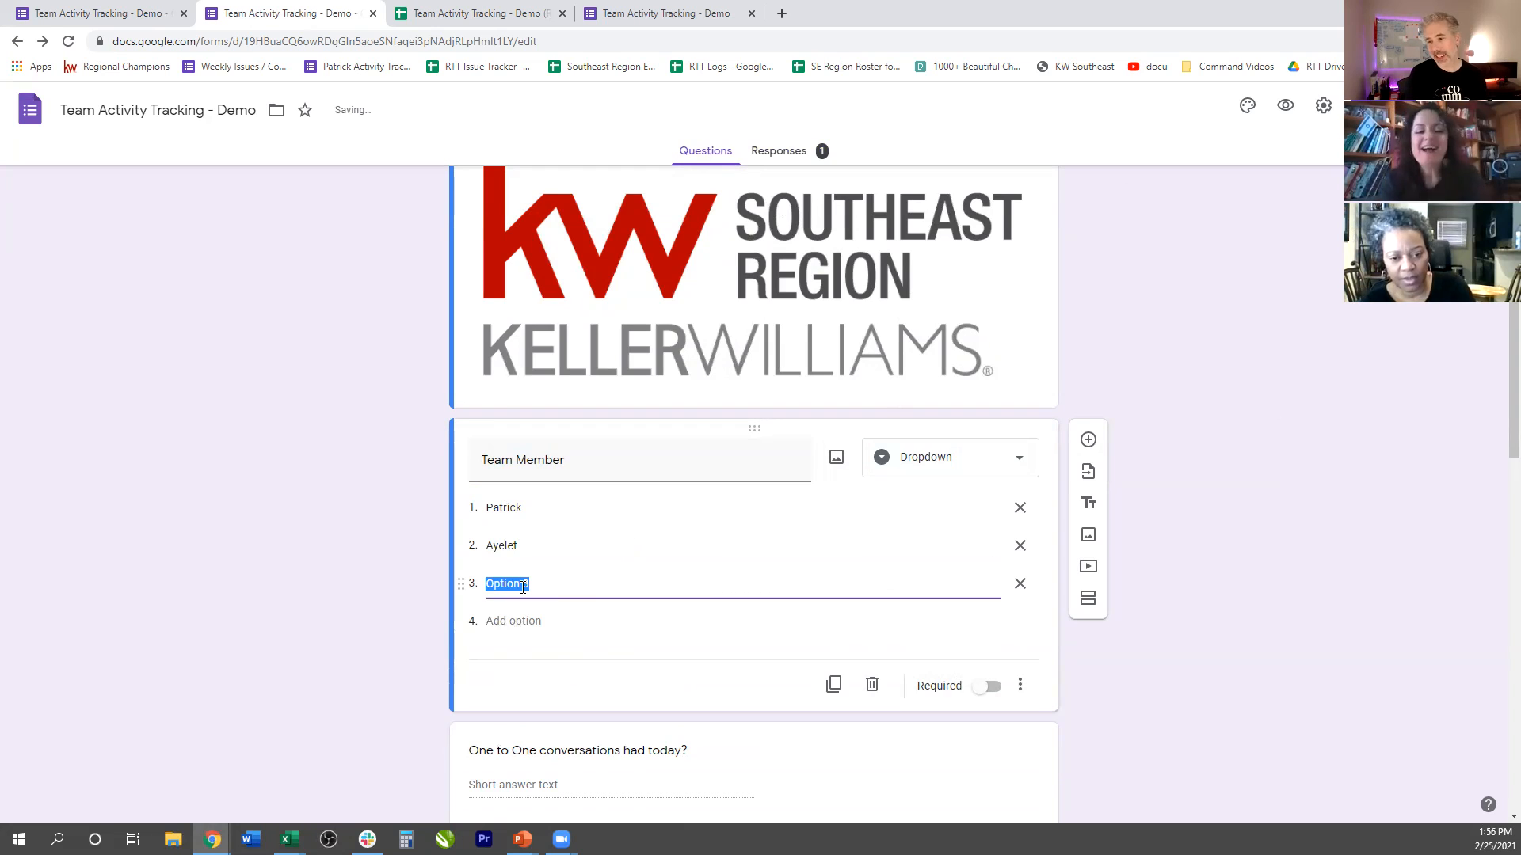
pyautogui.write('Connie')
pyautogui.click(1180, 307)
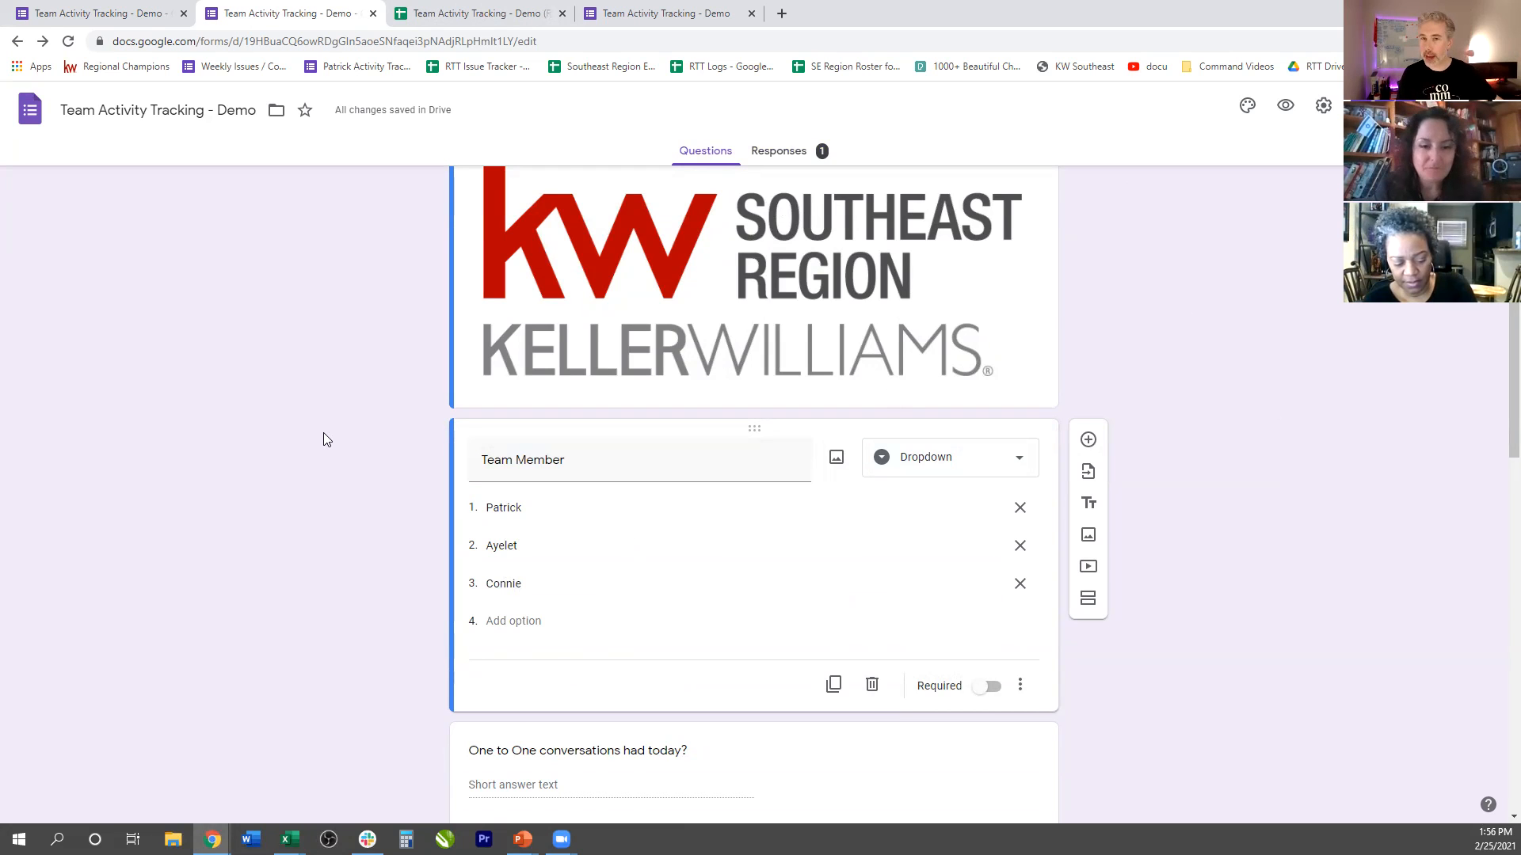
# In the live form, choose the first listed team member, answer 1 one-to-one conversation and rate the feeling 2
pyautogui.click(680, 11)
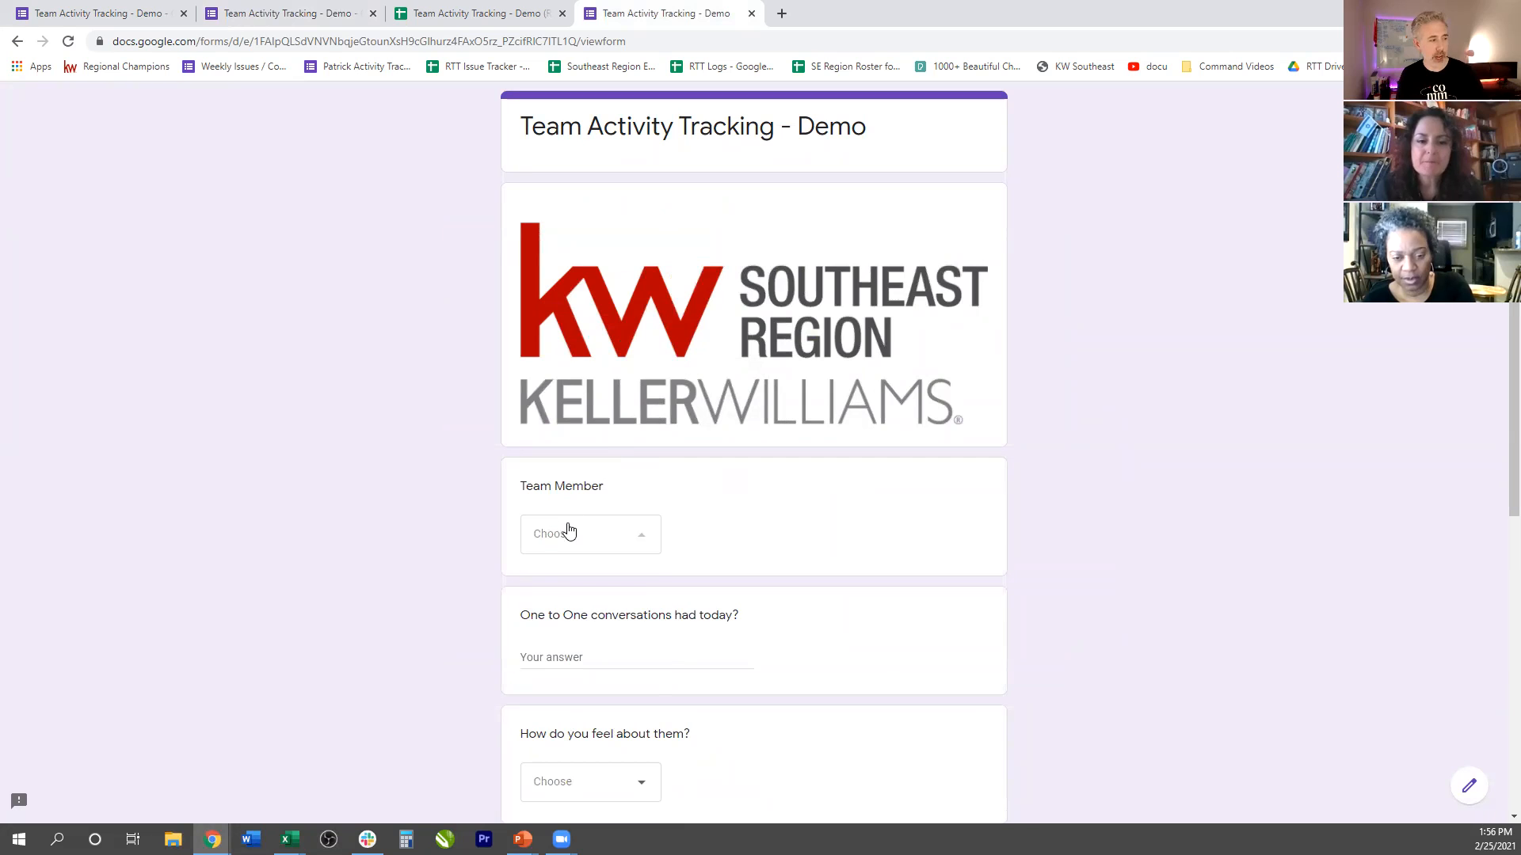
pyautogui.click(567, 532)
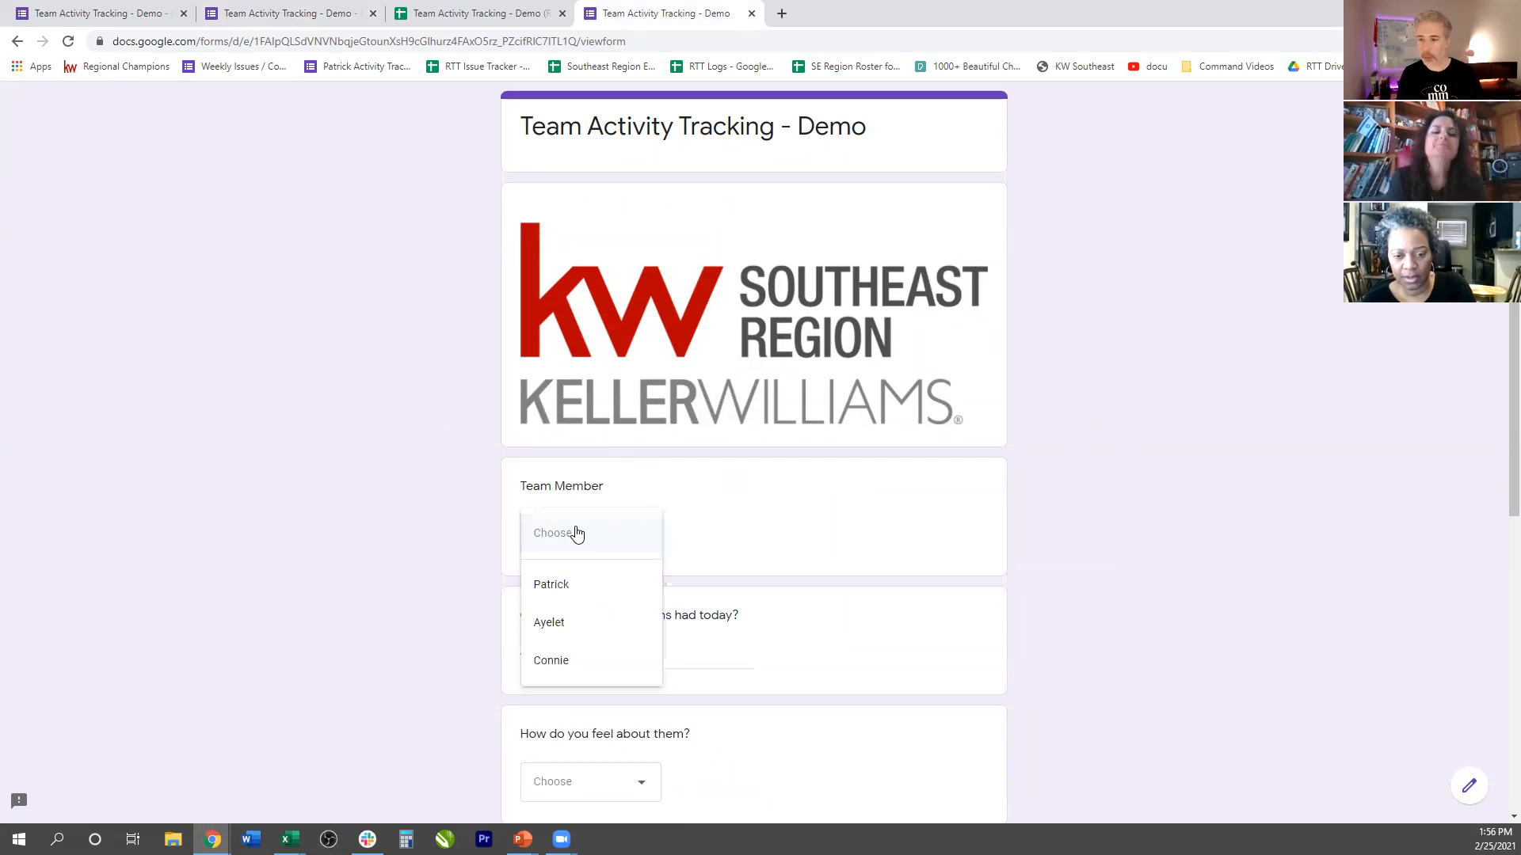
pyautogui.click(632, 595)
pyautogui.scroll(-1, 967, 526)
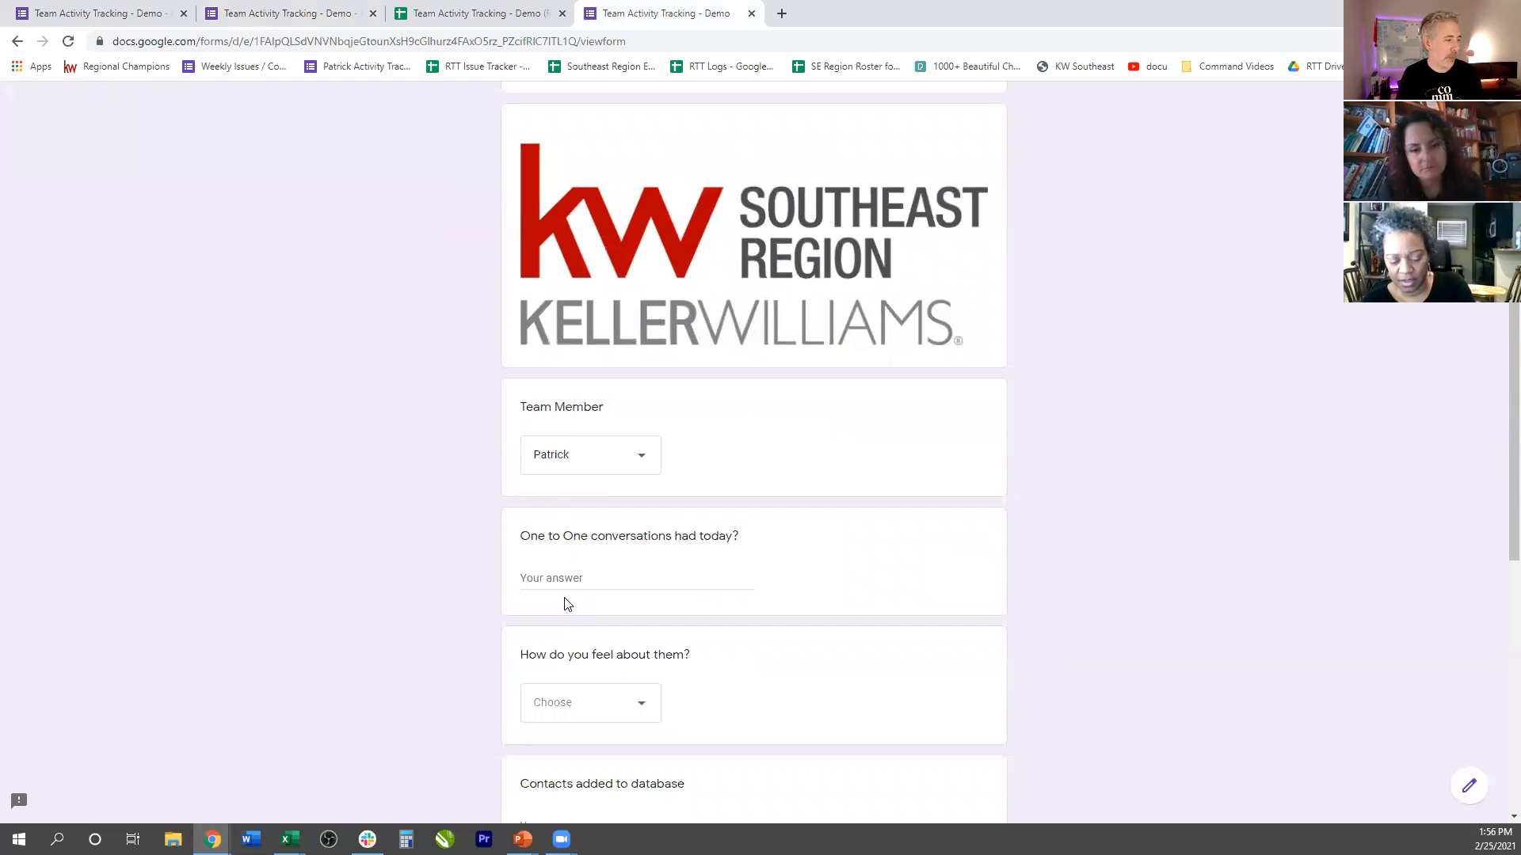
pyautogui.click(624, 578)
pyautogui.write('1')
pyautogui.click(577, 703)
pyautogui.click(567, 625)
# Answer 1 contact added to database, 4 contracts written and 0 showings, submit the response and view the response spreadsheet
pyautogui.scroll(-4, 713, 554)
pyautogui.write('1')
pyautogui.click(614, 634)
pyautogui.click(587, 672)
pyautogui.click(602, 757)
pyautogui.write('0')
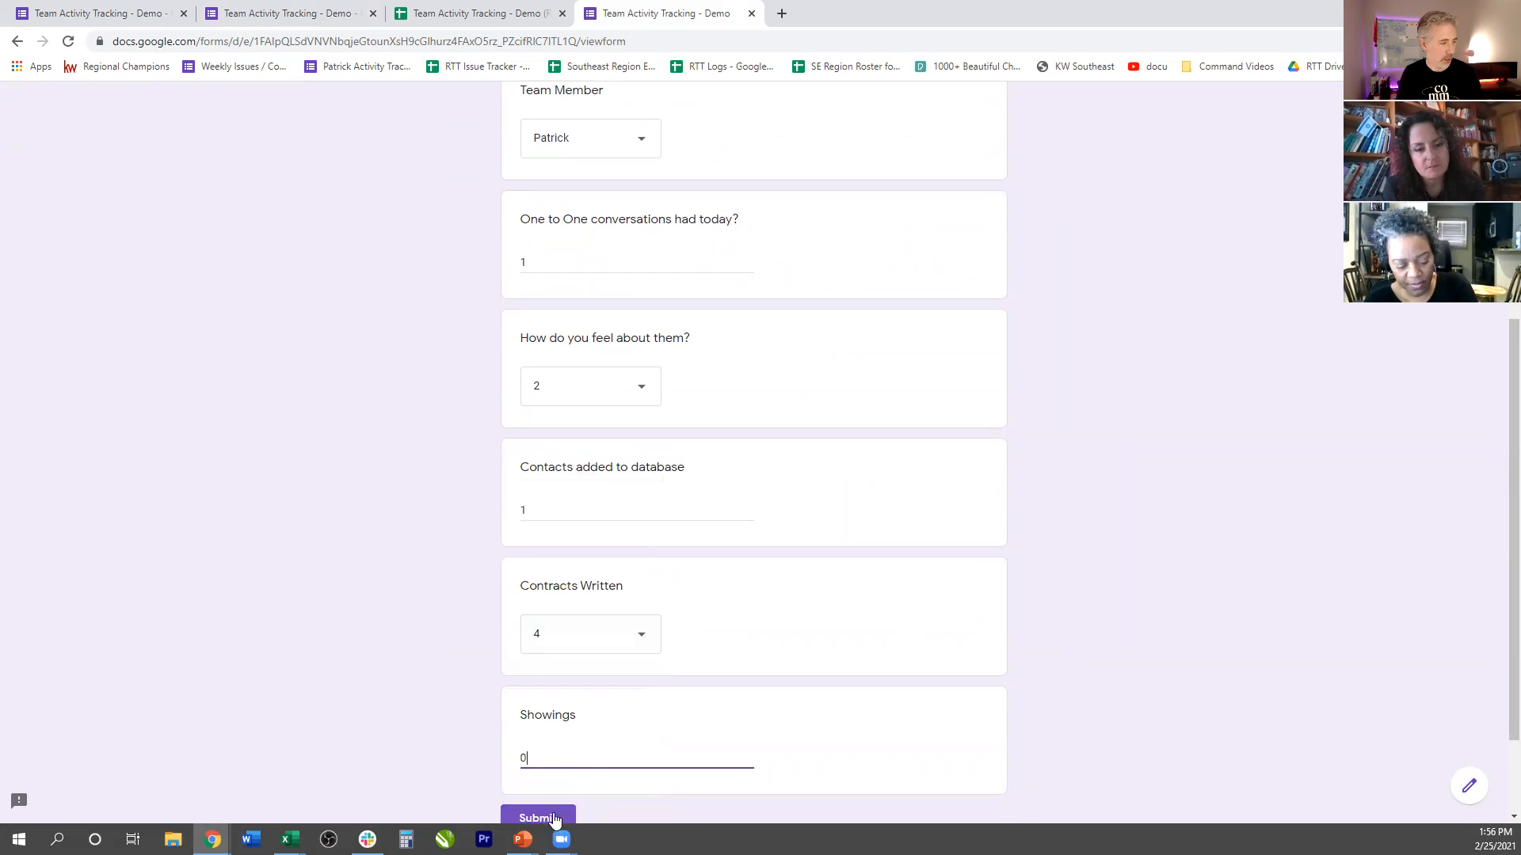
pyautogui.click(537, 817)
pyautogui.click(501, 6)
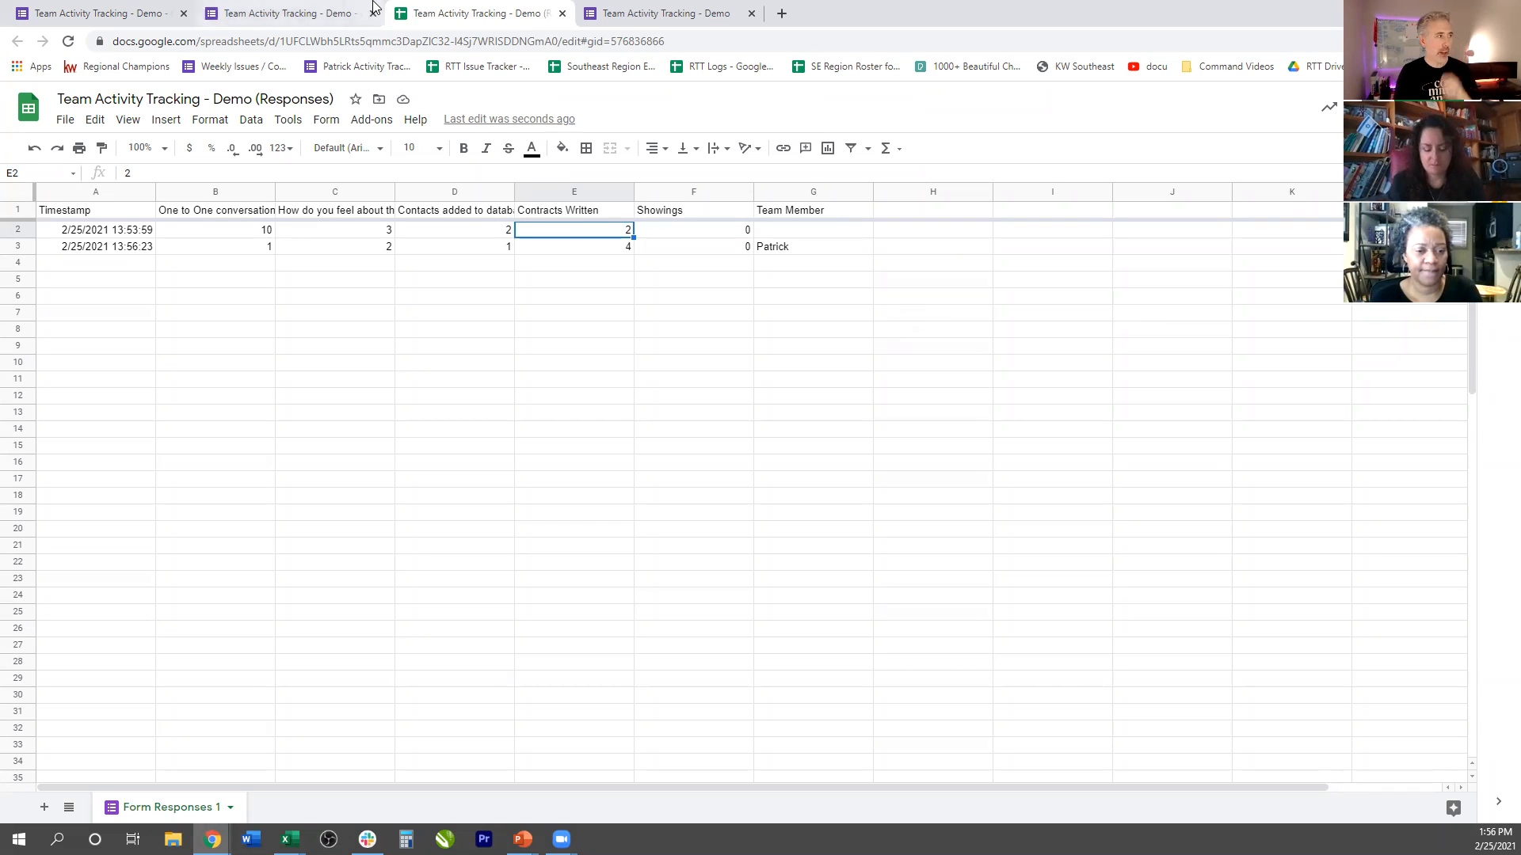
# Go back to the form editor and add a required short-answer question between the logo image and Team Member
pyautogui.click(307, 9)
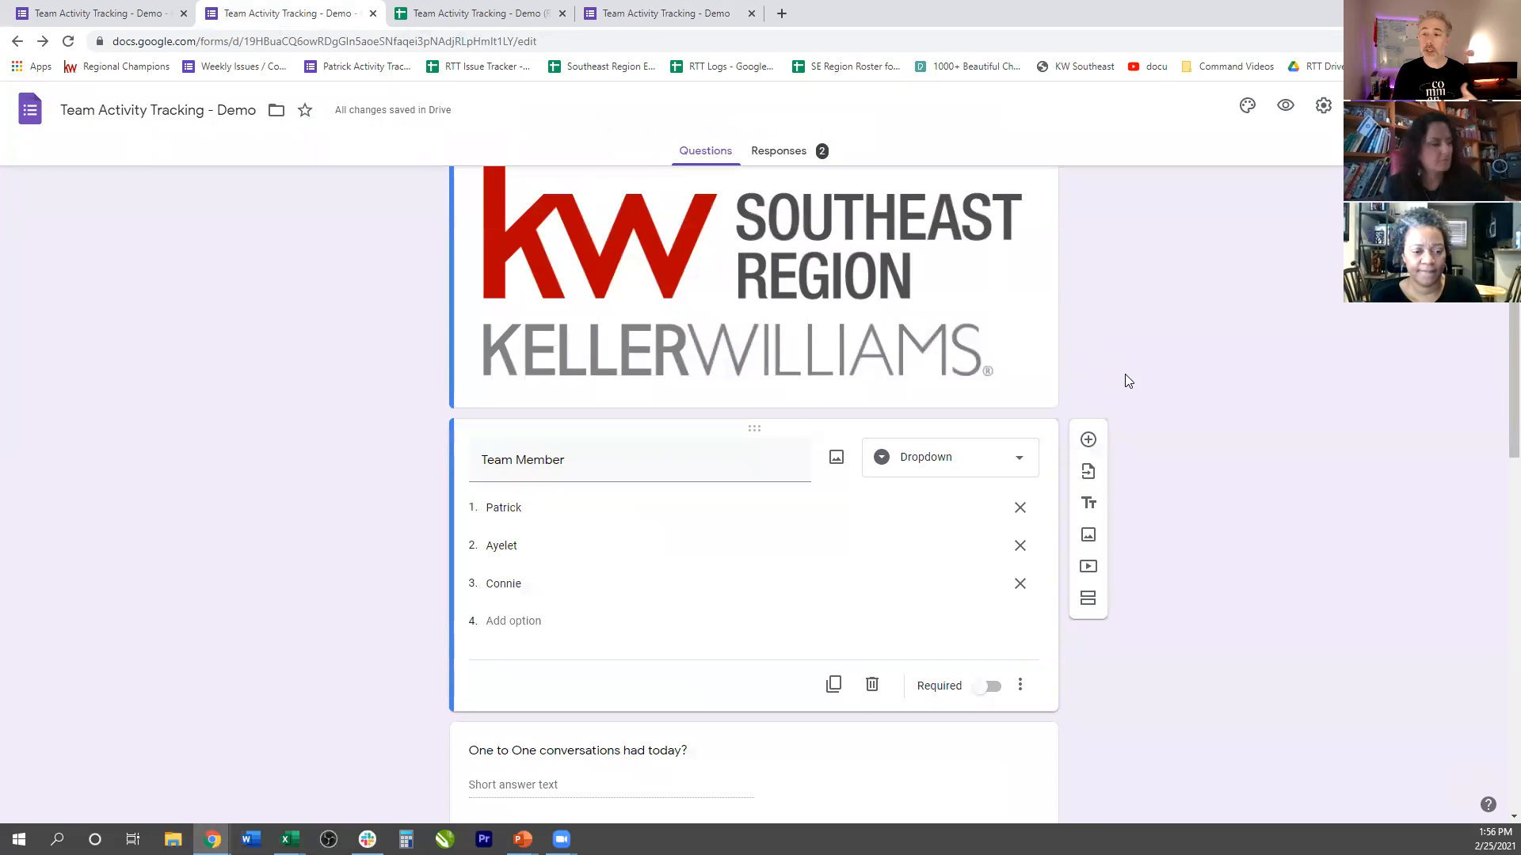
pyautogui.click(1089, 441)
pyautogui.moveTo(754, 618); pyautogui.dragTo(828, 433)
pyautogui.click(950, 457)
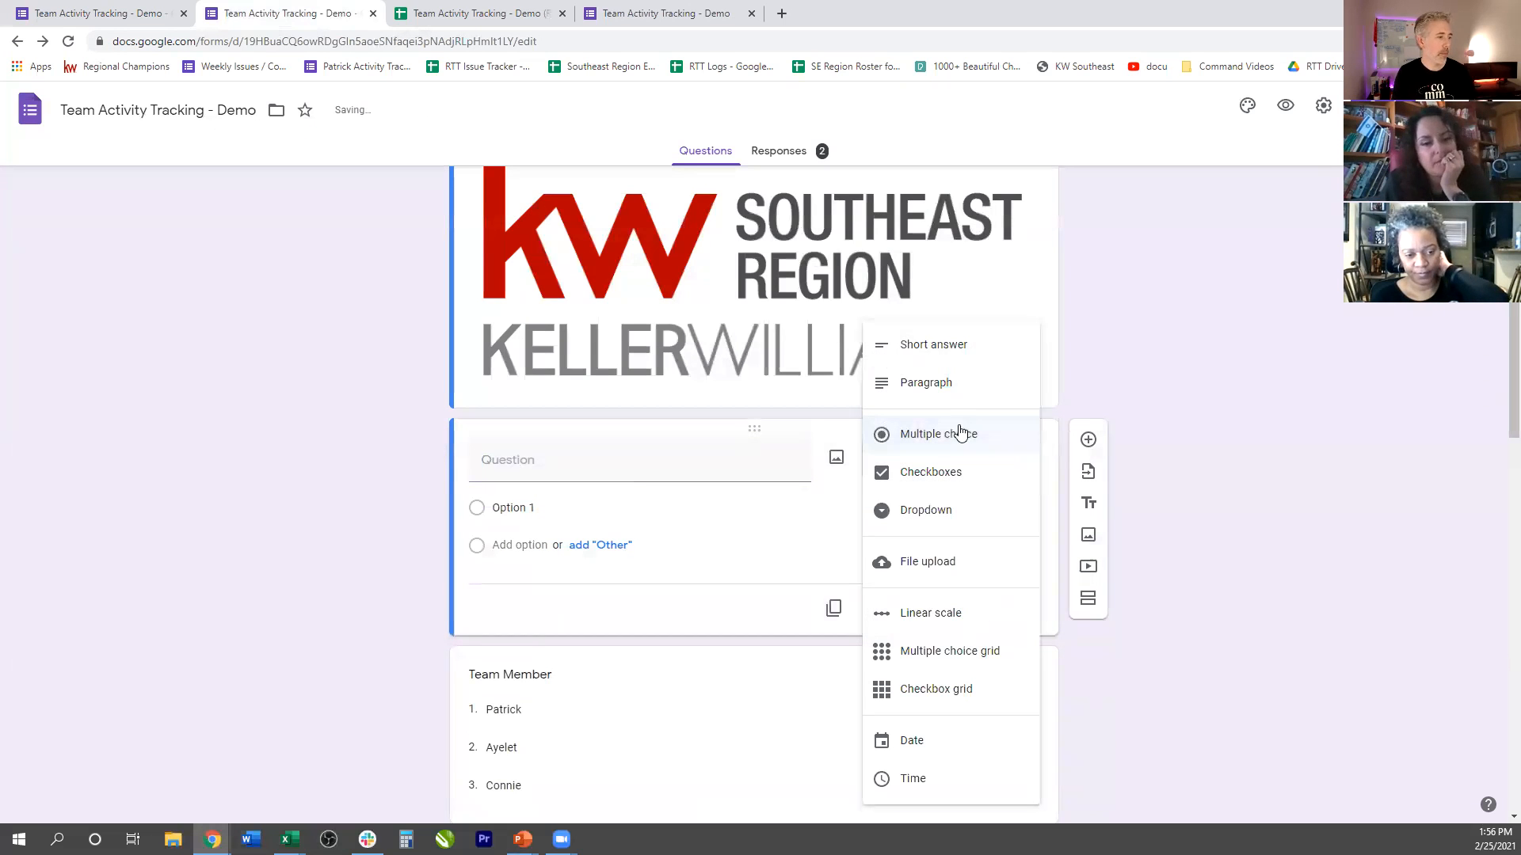
pyautogui.click(986, 351)
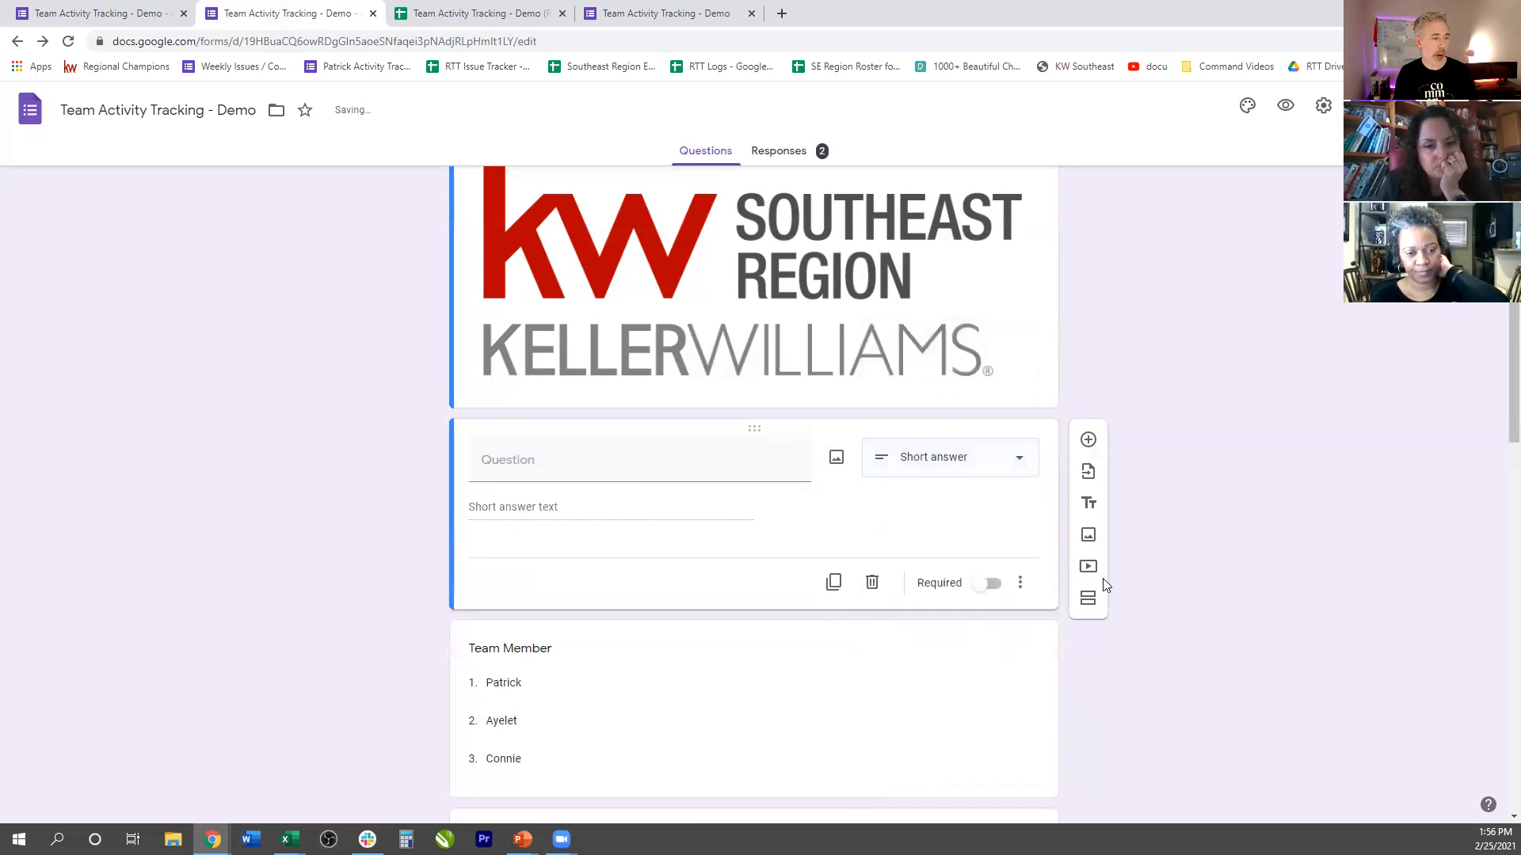
pyautogui.click(988, 583)
# Title the new required question Email Address
pyautogui.click(715, 474)
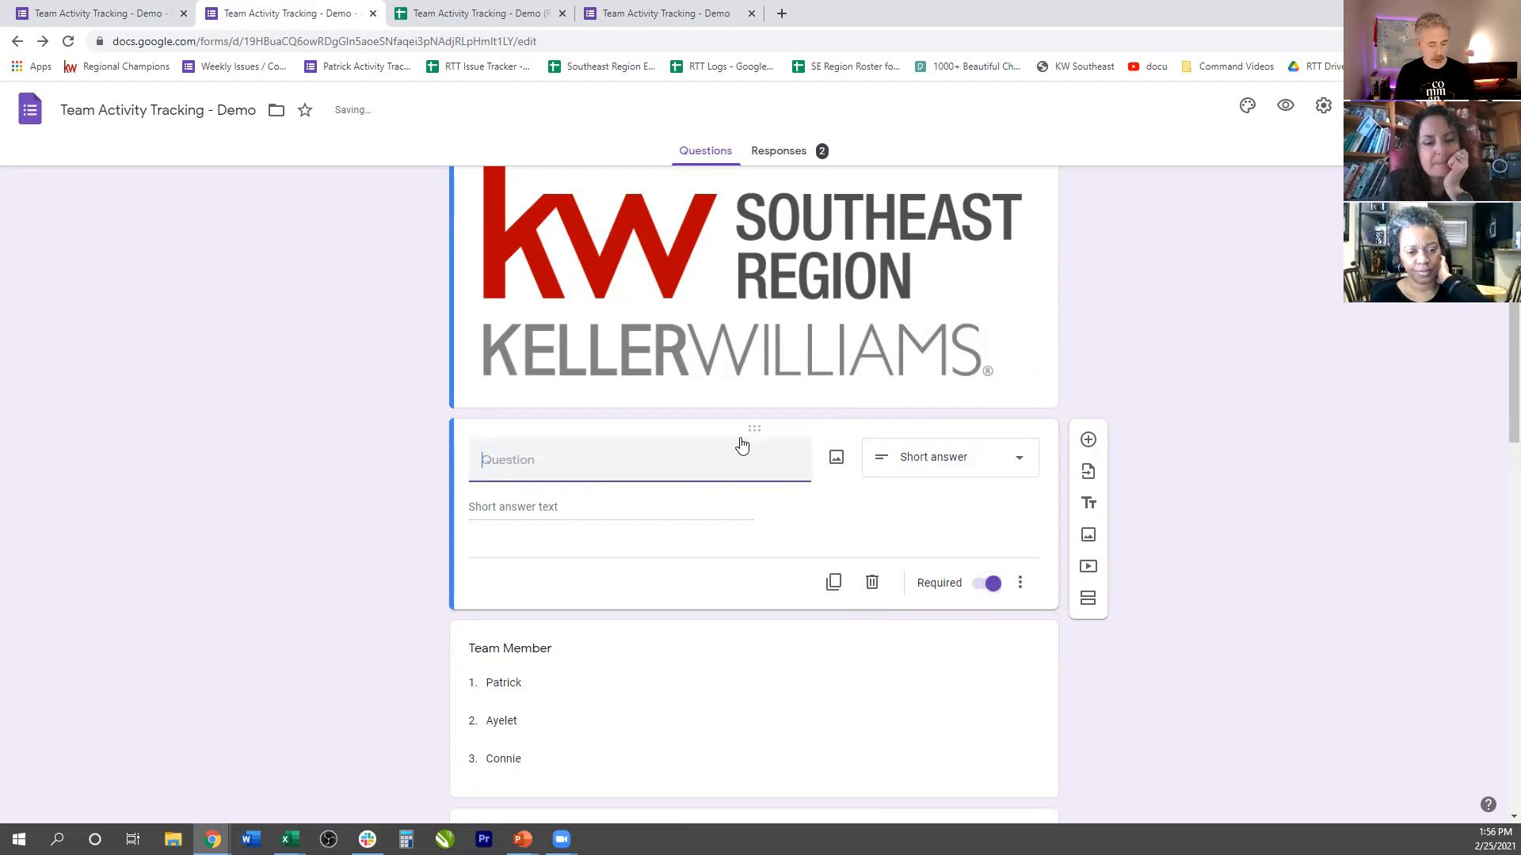
pyautogui.write('Email Address')
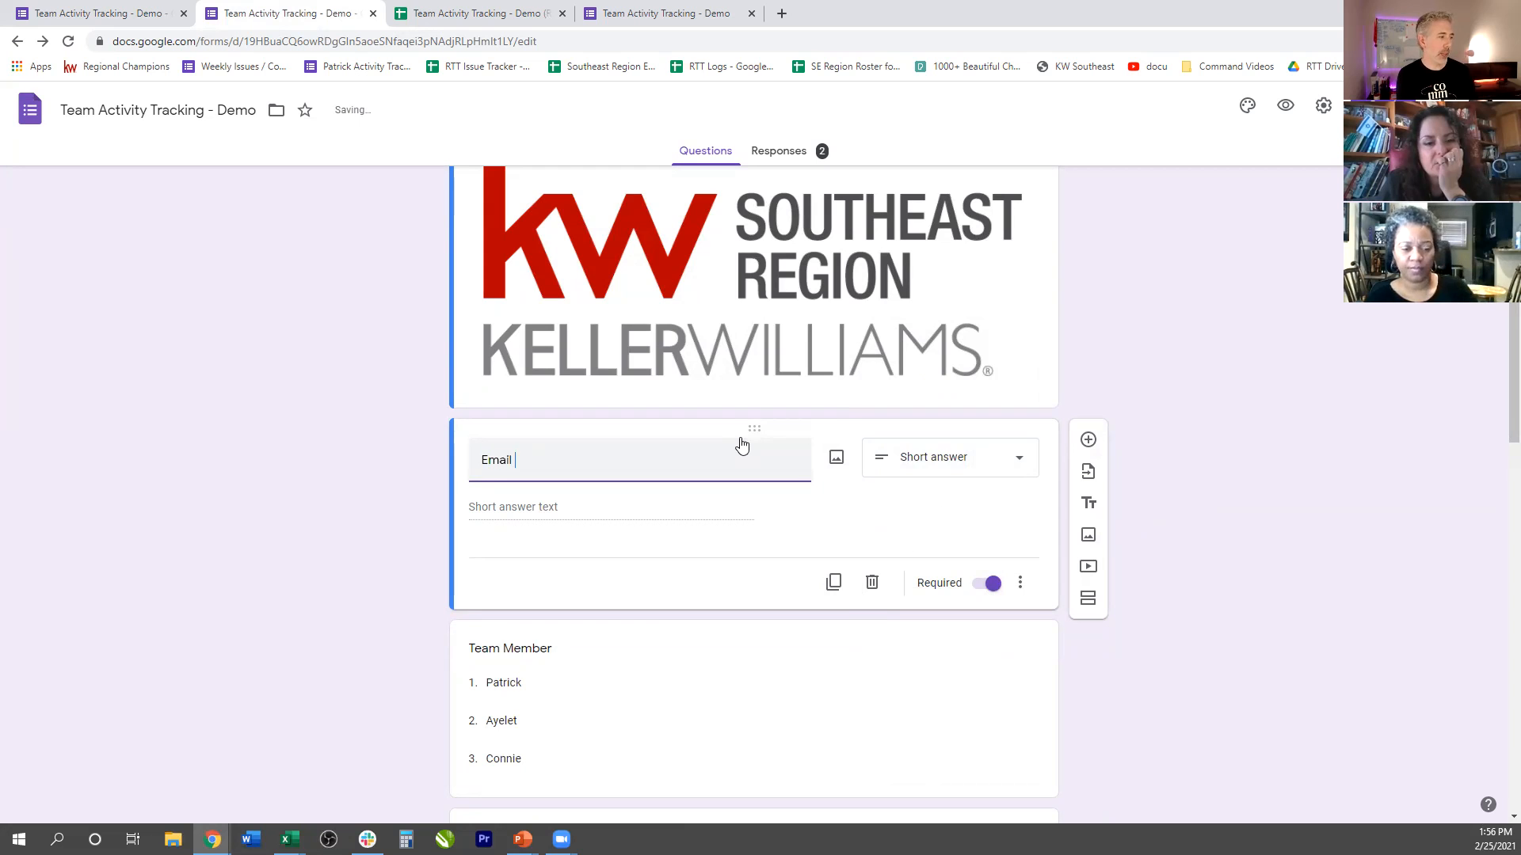
# Add short-answer questions titled First Name and Last Name between Email Address and Team Member
pyautogui.click(1088, 440)
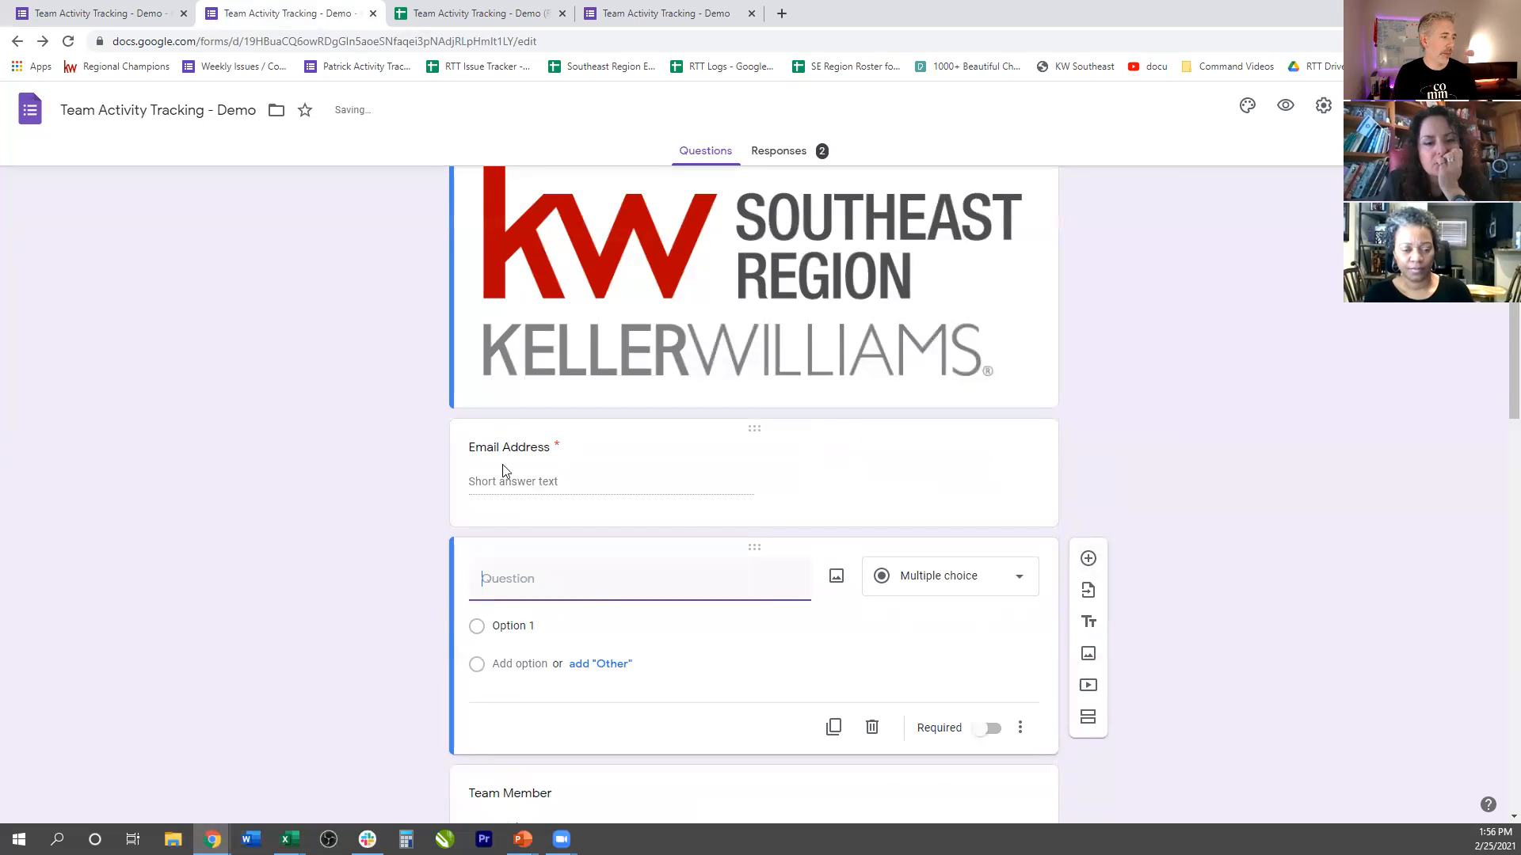
pyautogui.write('First Name')
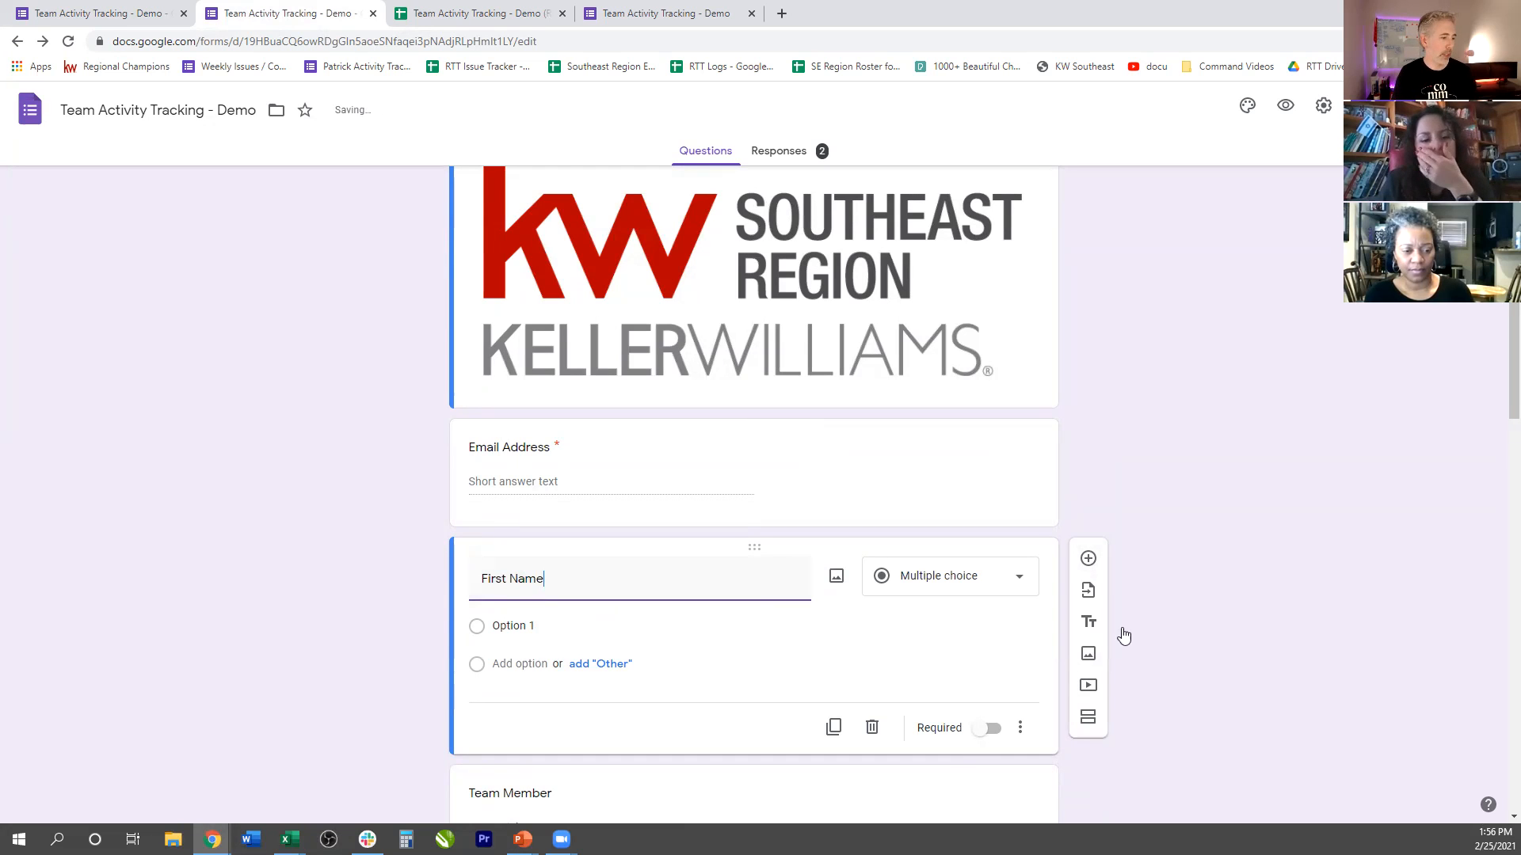
pyautogui.click(1089, 558)
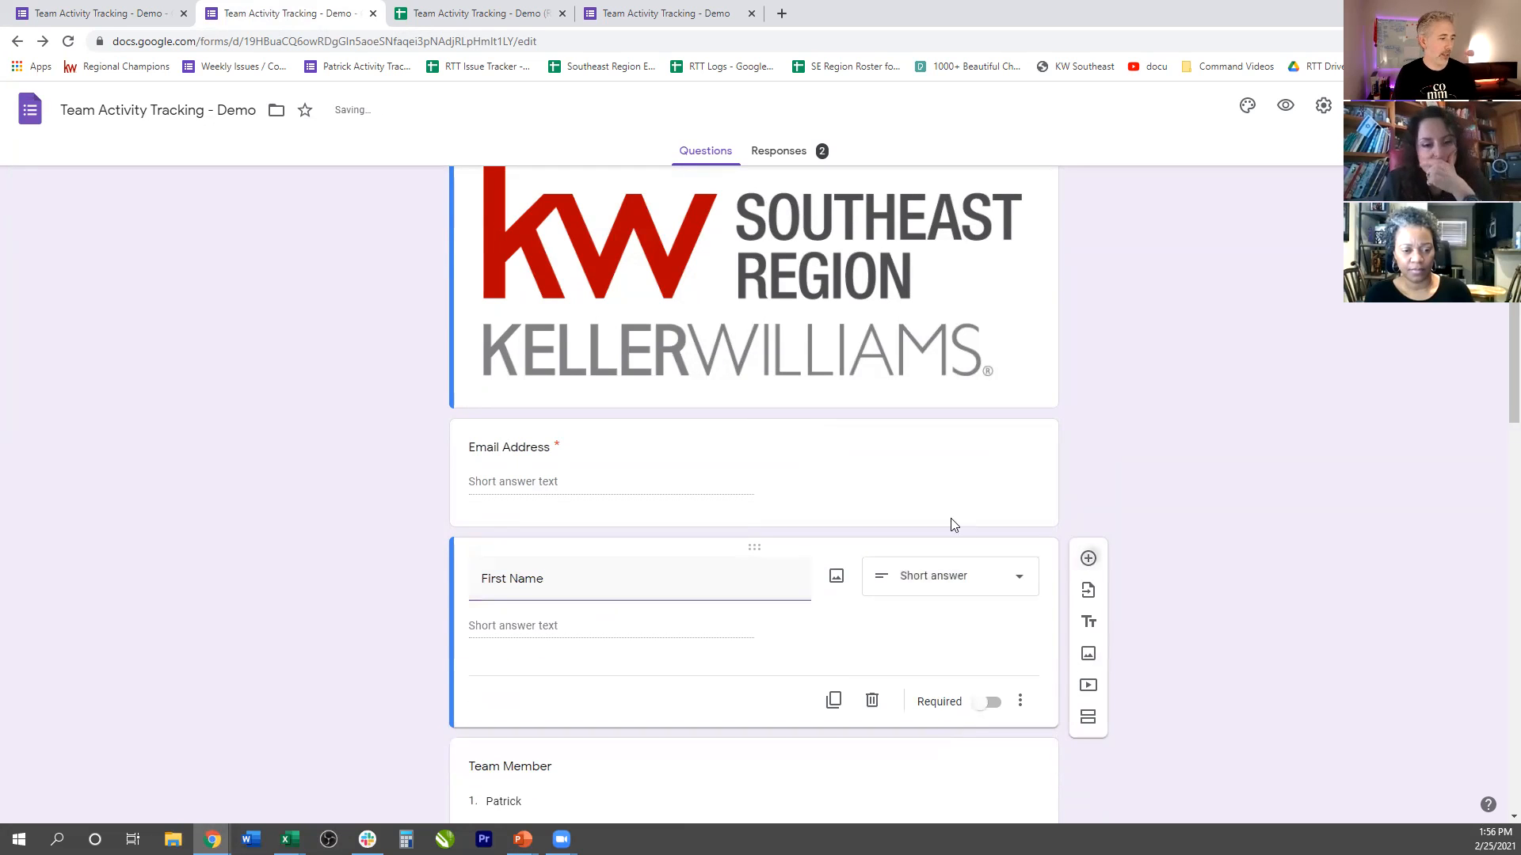
pyautogui.write('Last Name')
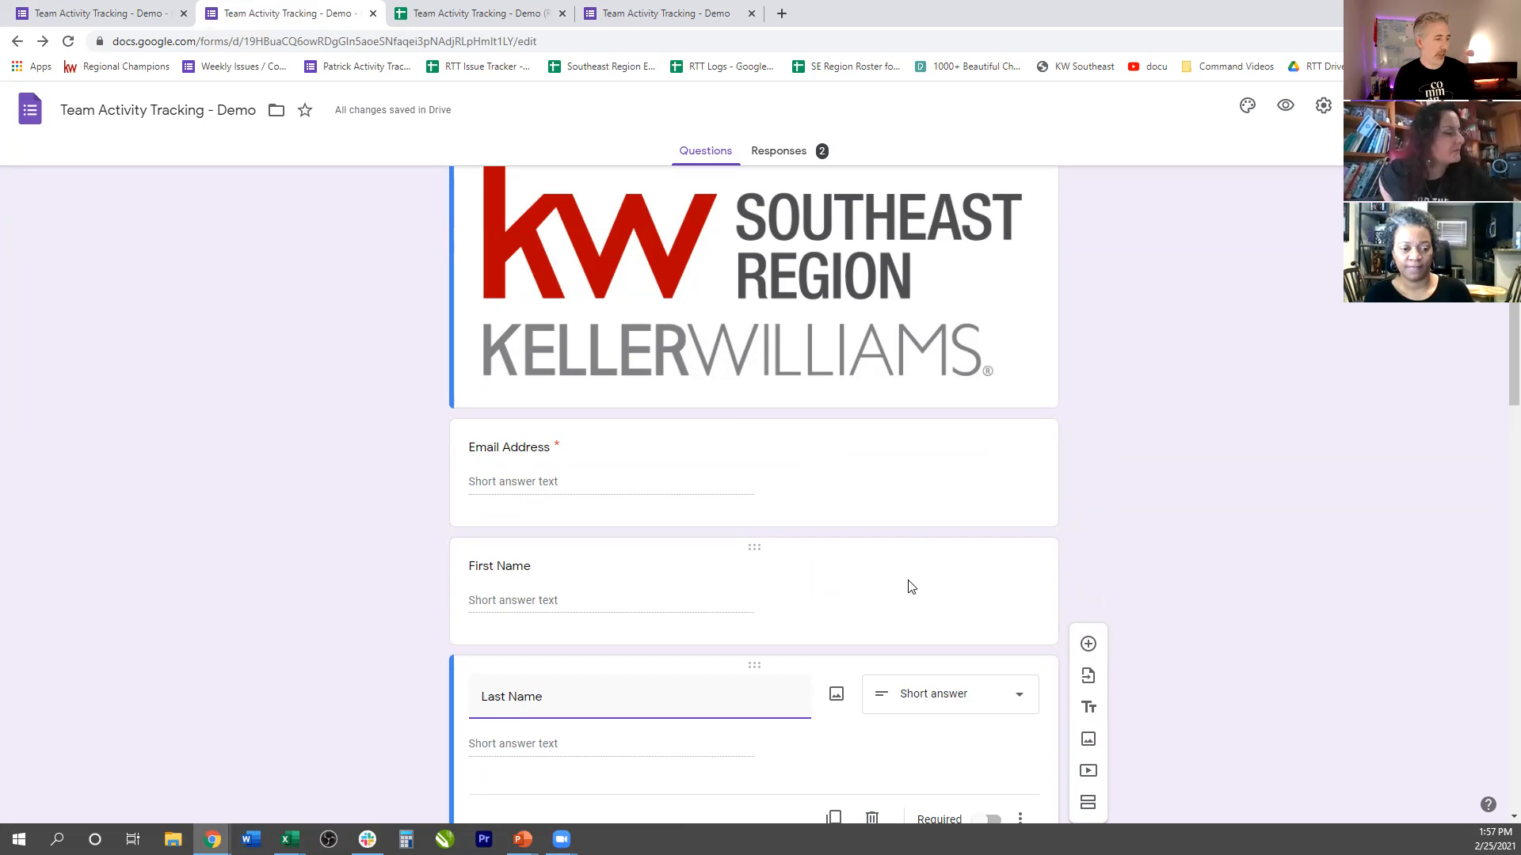
# Make the First Name and Last Name questions required
pyautogui.scroll(-3, 1222, 554)
pyautogui.click(1013, 415)
pyautogui.click(991, 465)
pyautogui.scroll(-1, 981, 459)
pyautogui.click(982, 463)
pyautogui.click(991, 507)
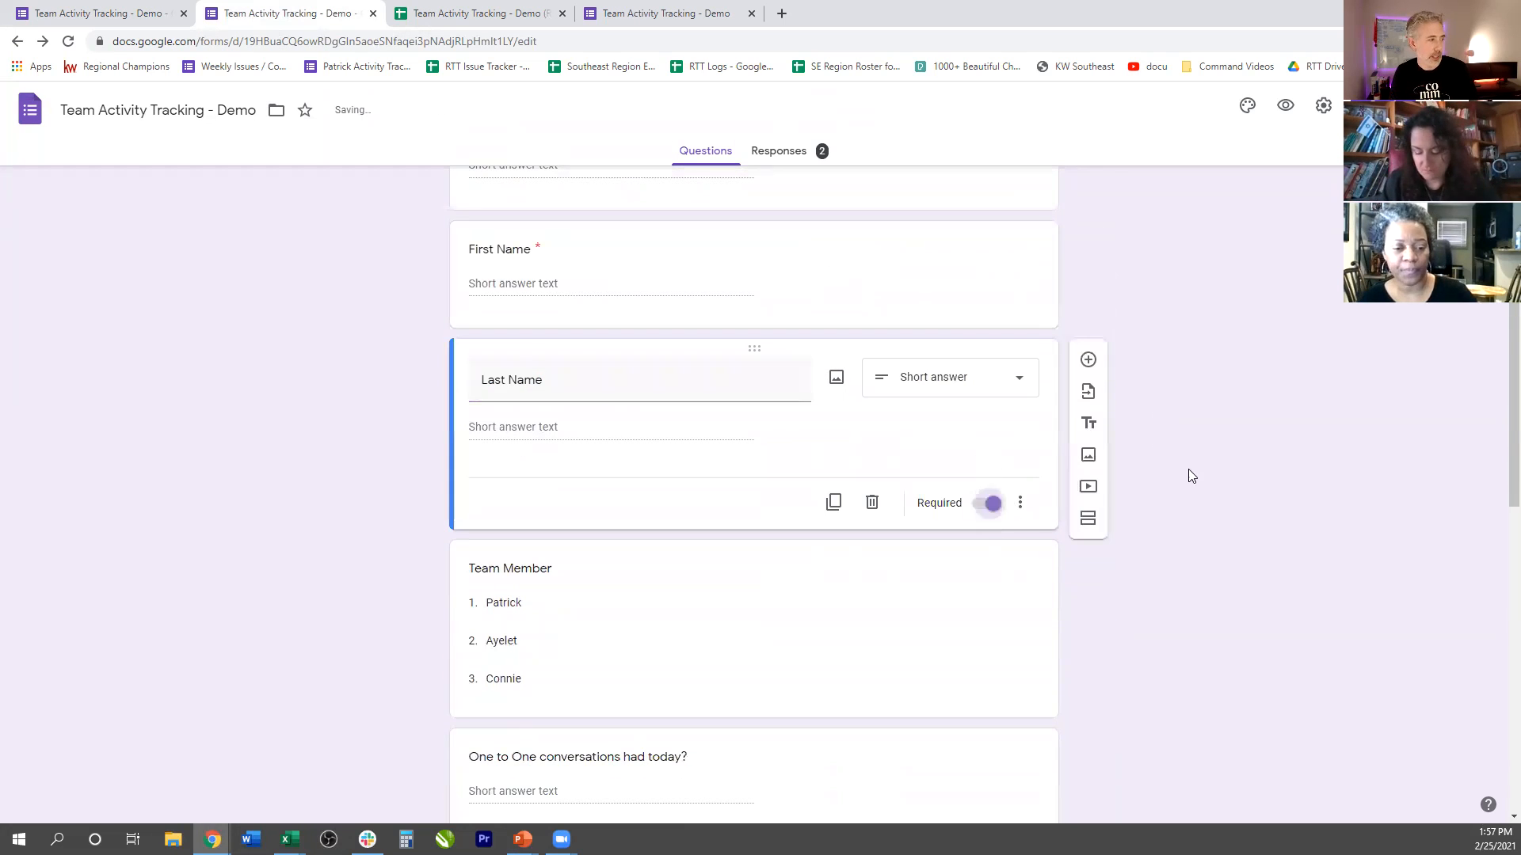
# Reload the form editor and start another response in the live form
pyautogui.scroll(1, 1202, 461)
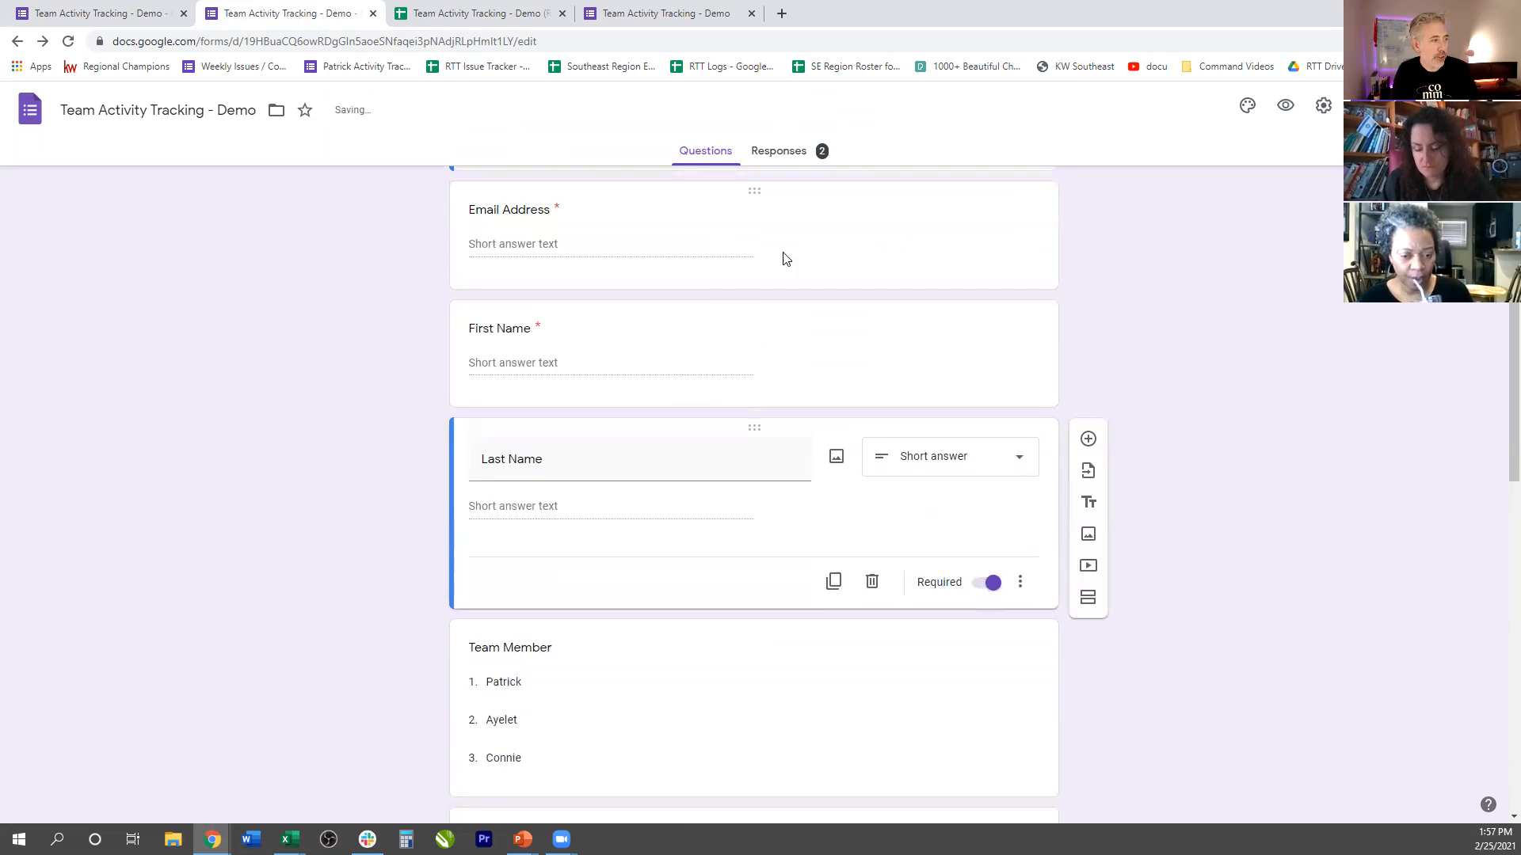
pyautogui.press('F5')
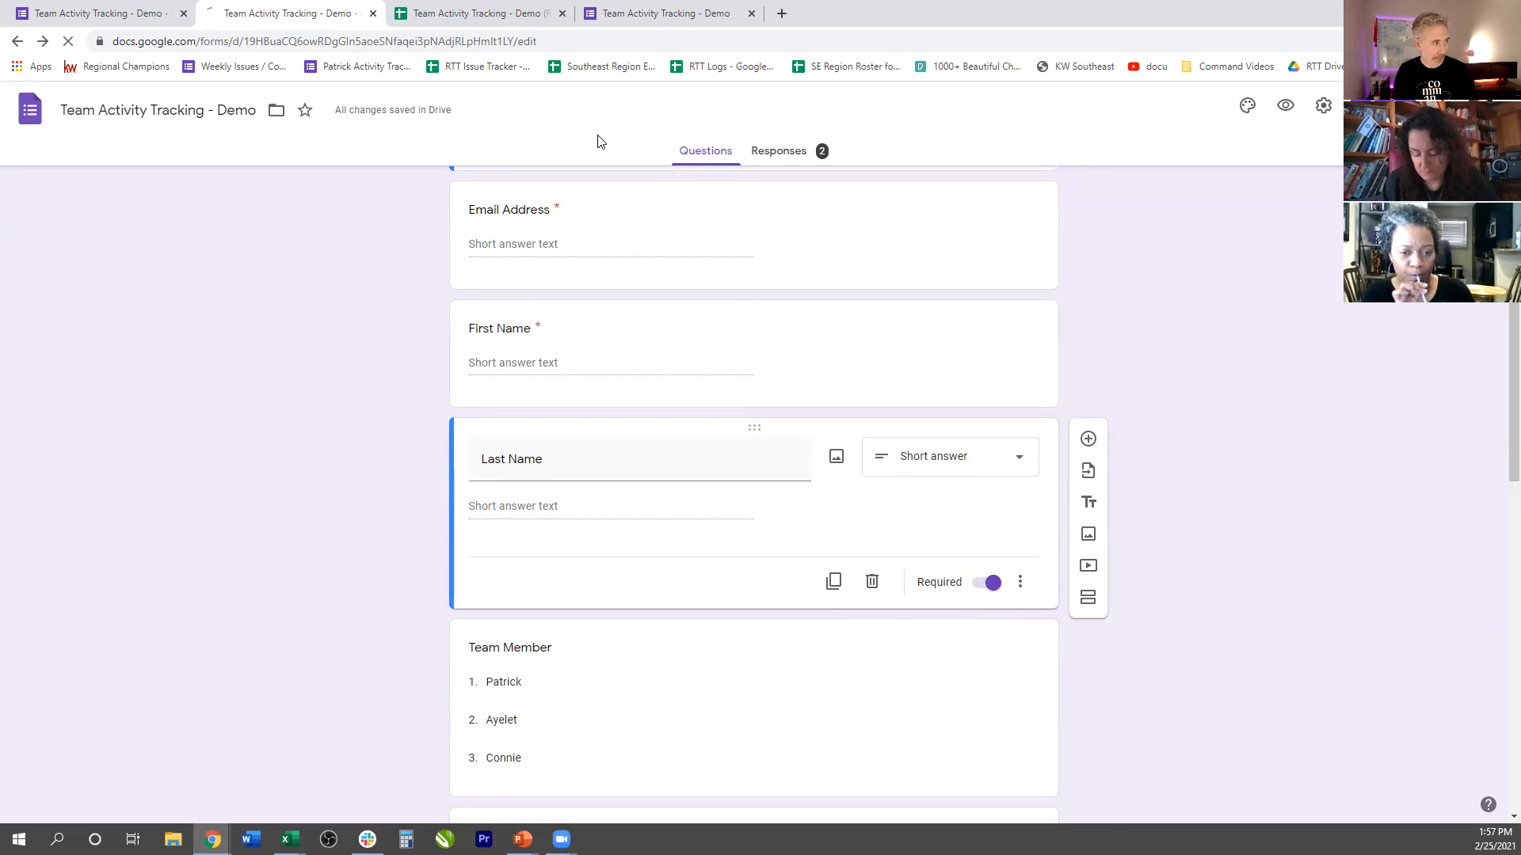
pyautogui.click(528, 7)
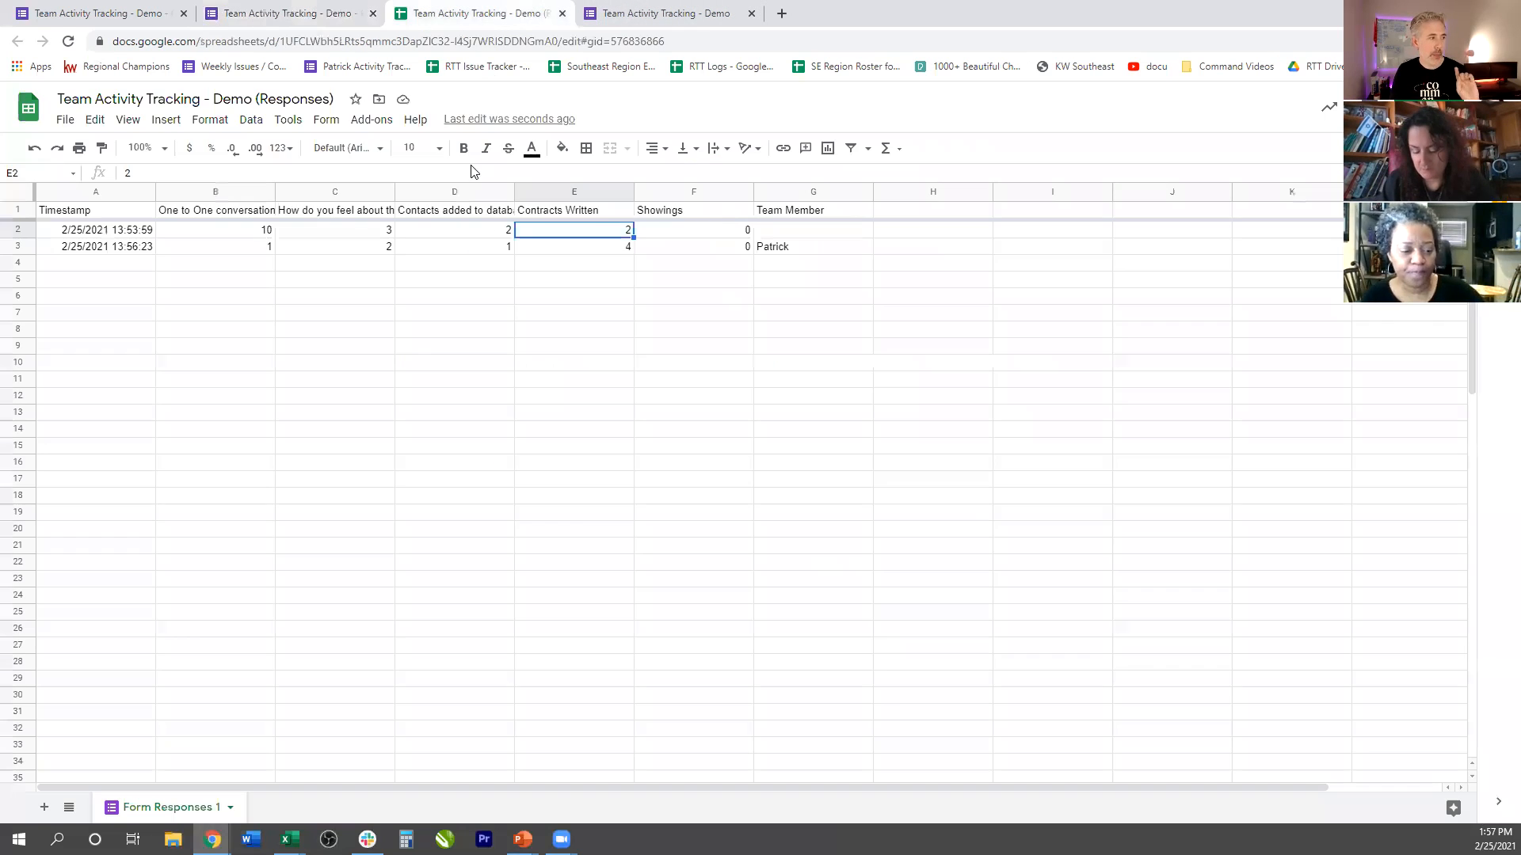
pyautogui.click(697, 11)
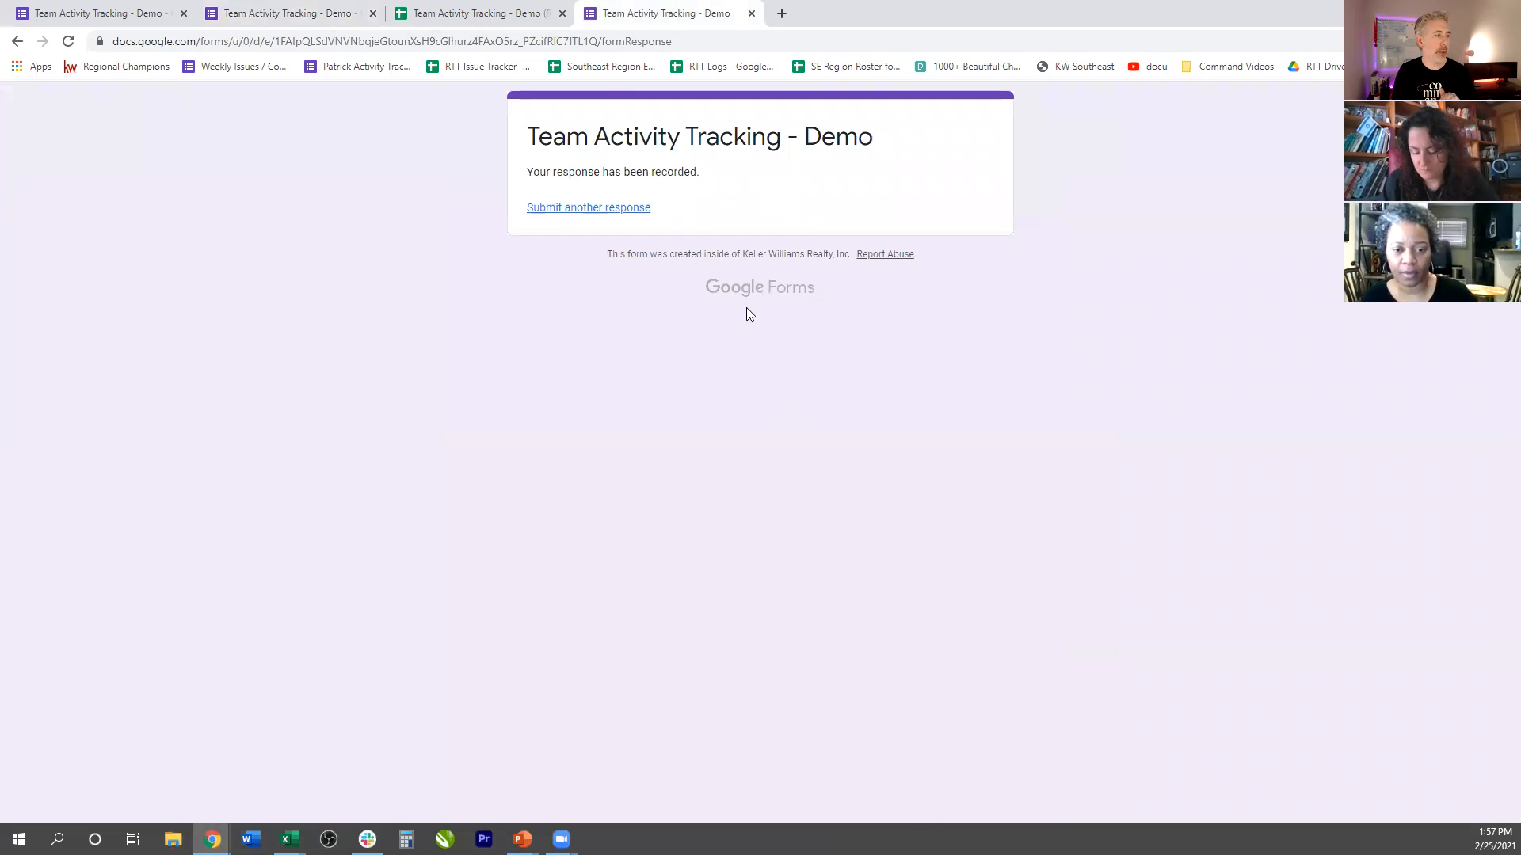
pyautogui.click(573, 212)
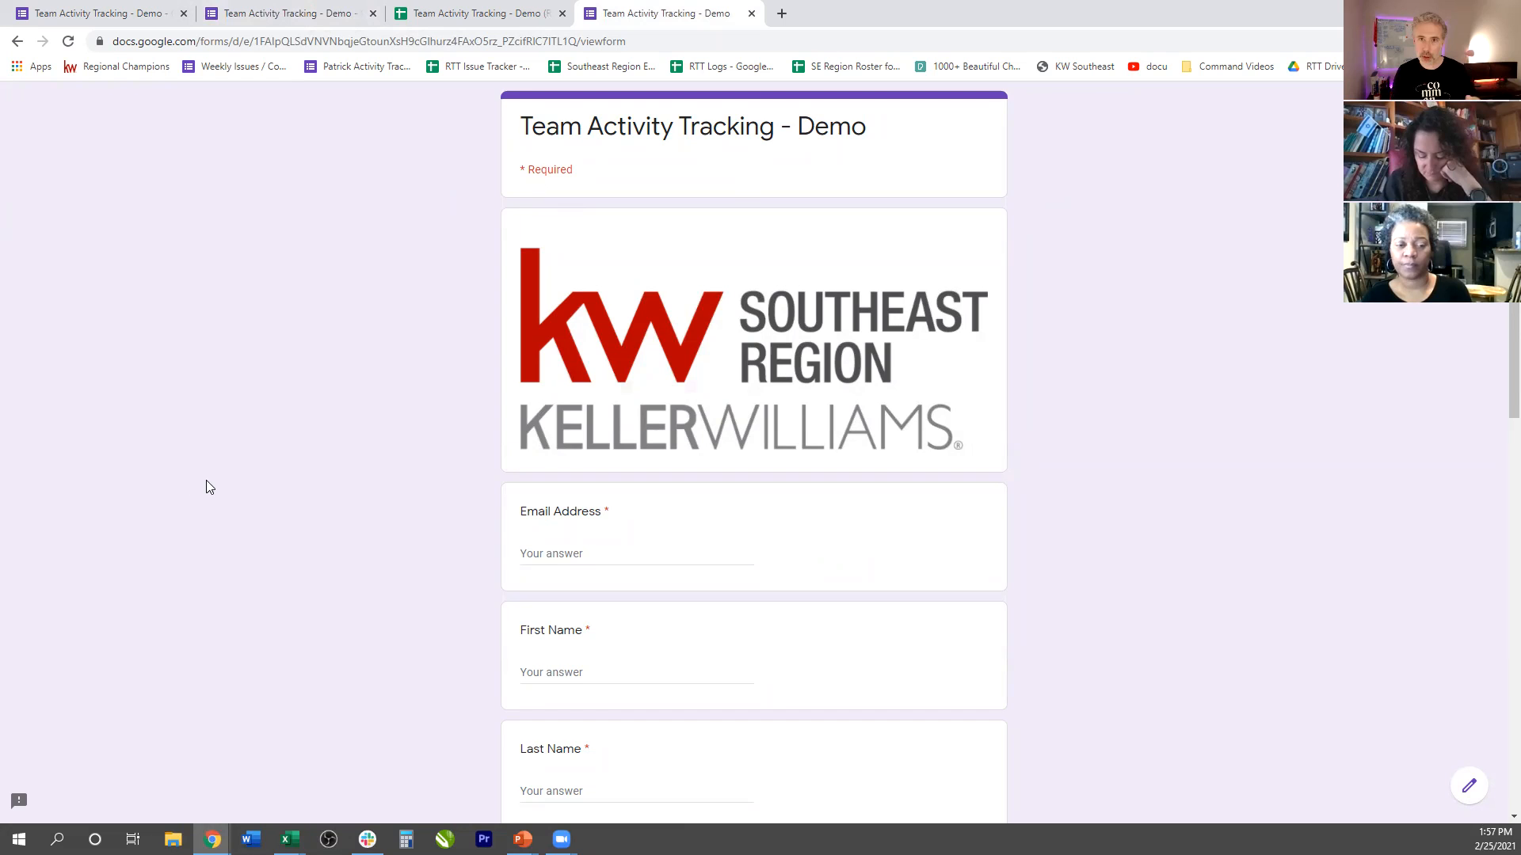
# Examine the Email Address, First Name and Last Name questions in the live form and their columns in the response spreadsheet
pyautogui.scroll(-4, 373, 458)
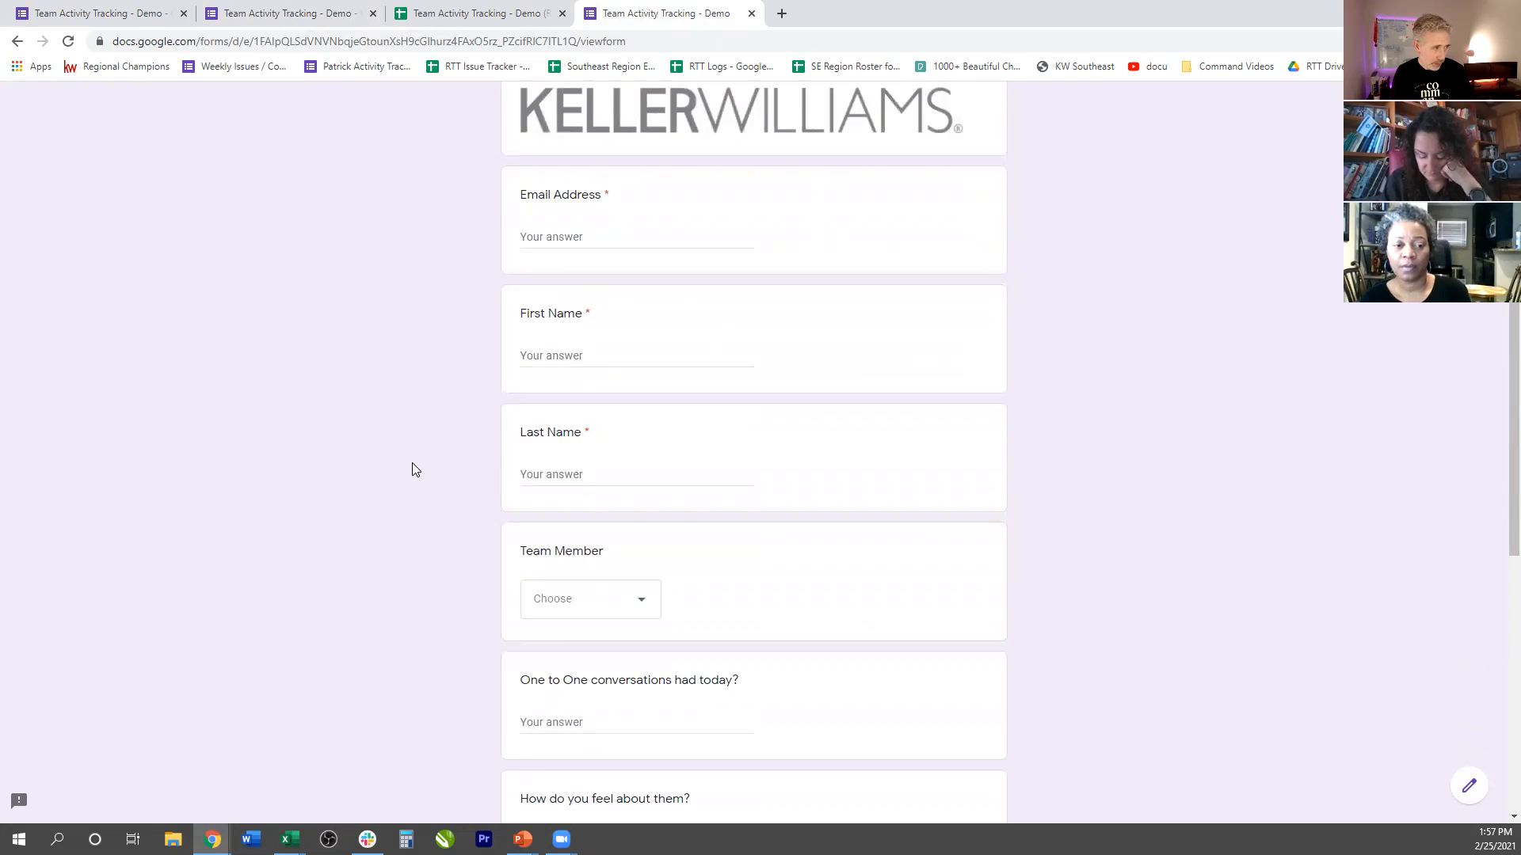
pyautogui.scroll(1, 415, 466)
pyautogui.click(618, 323)
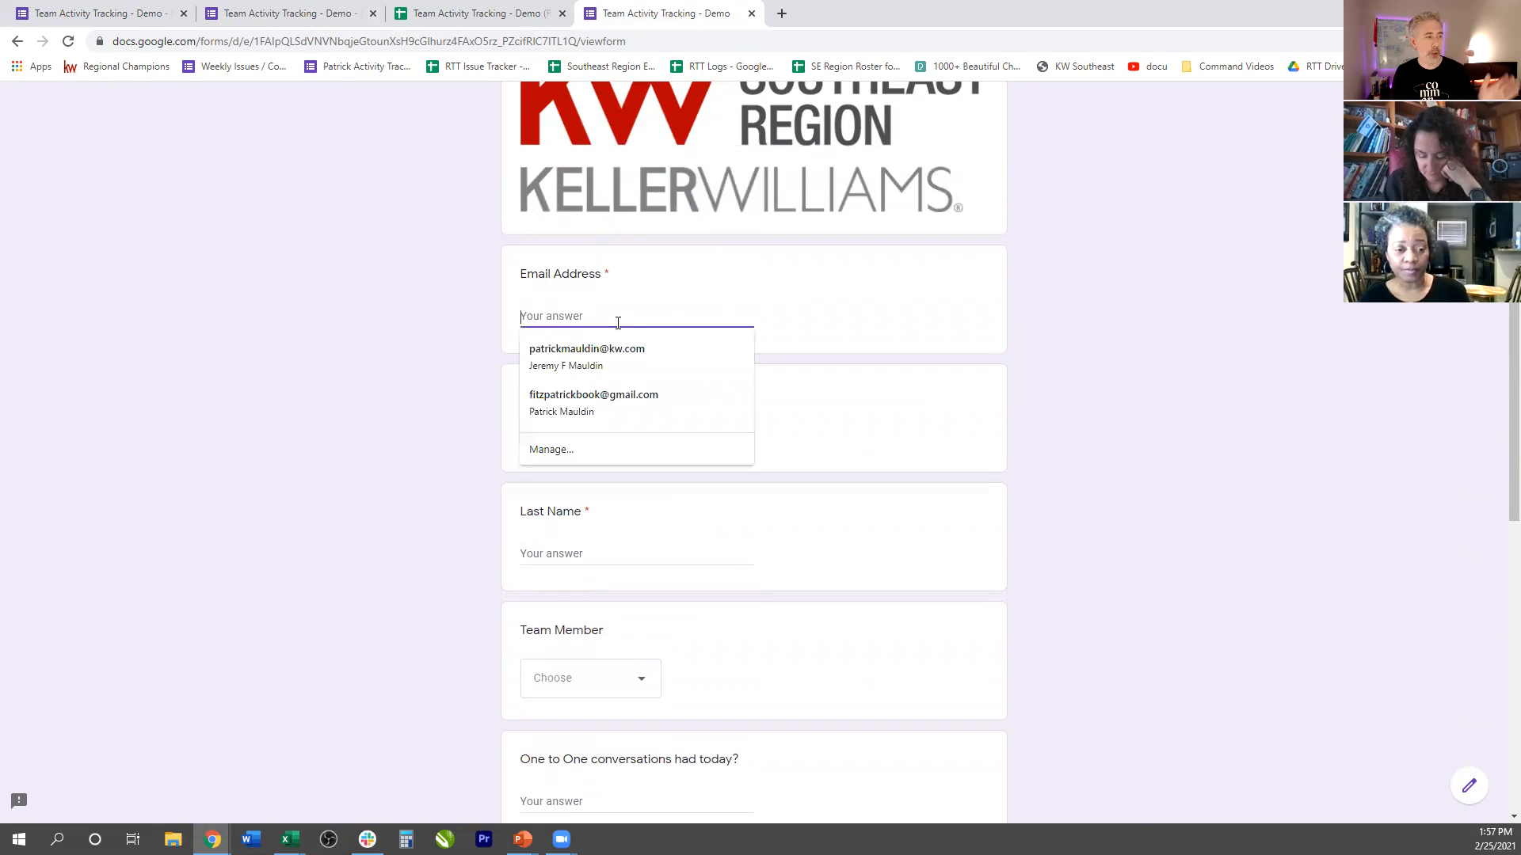
pyautogui.click(348, 343)
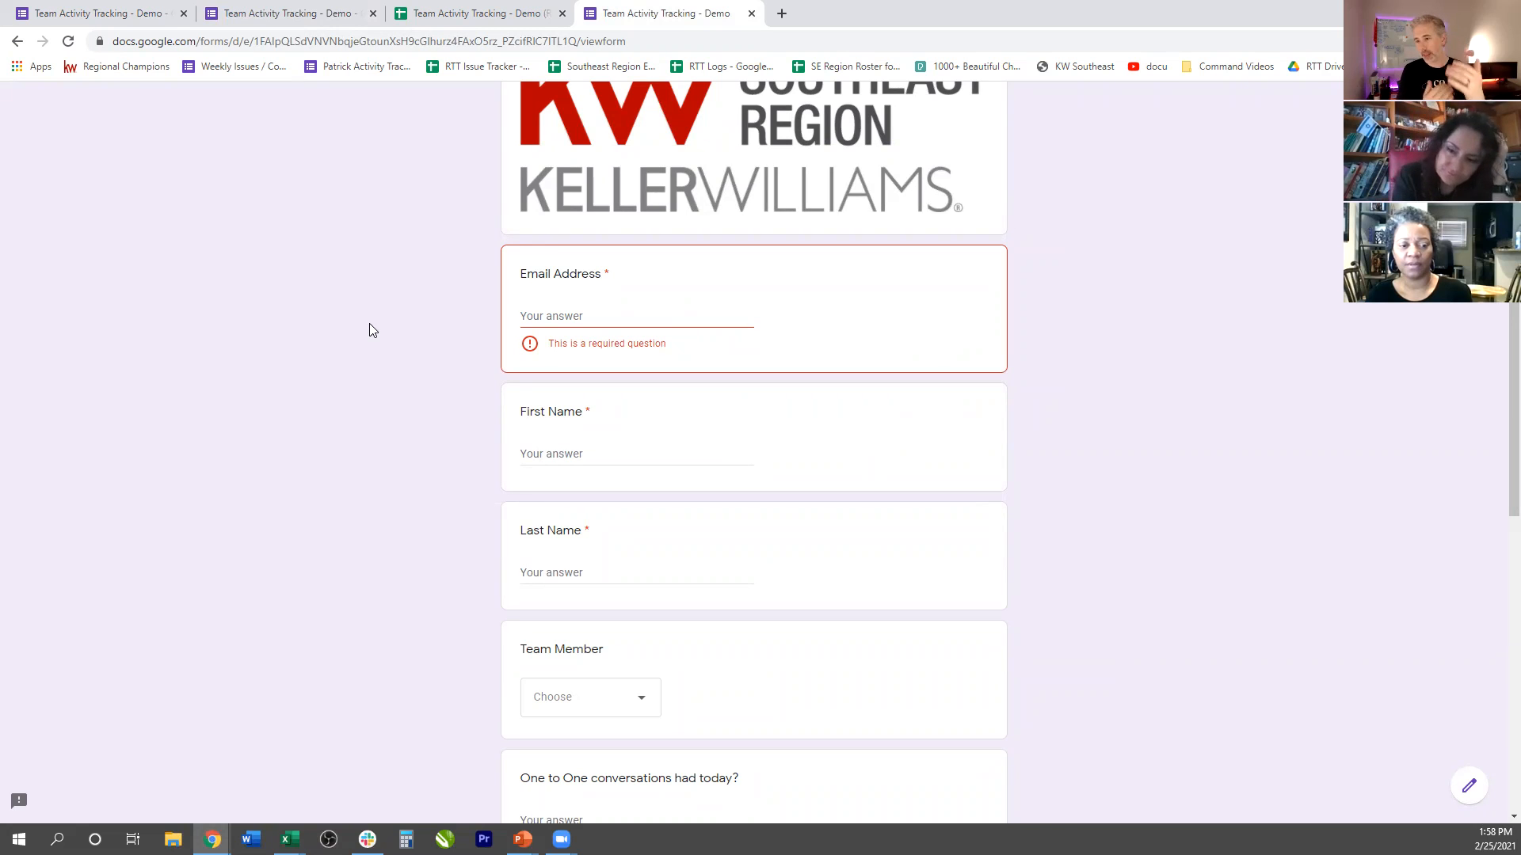
pyautogui.click(483, 12)
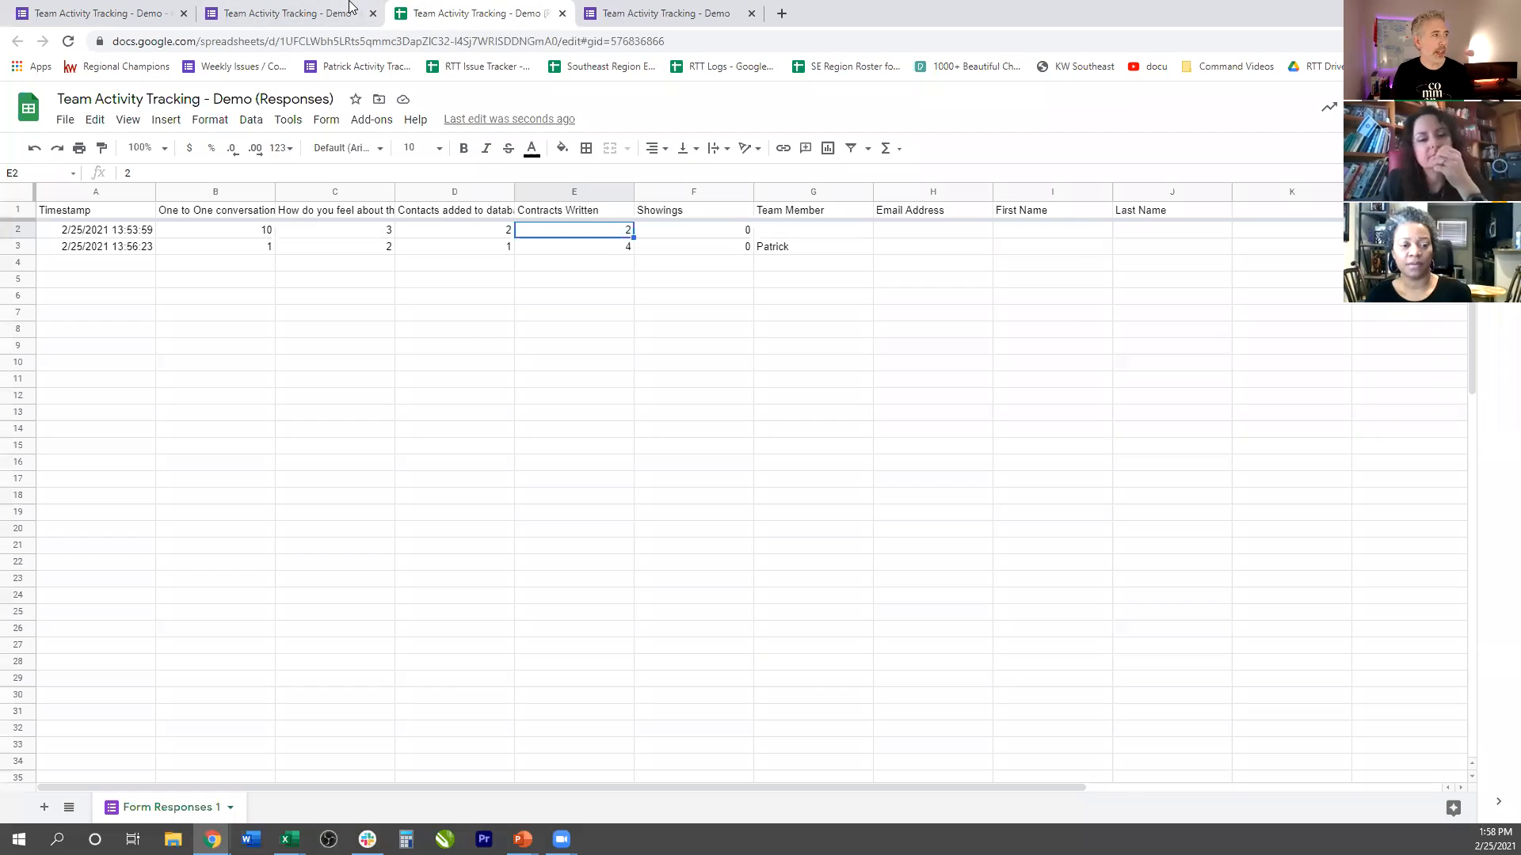
# Go to the Google Forms home page in the first browser tab
pyautogui.click(350, 6)
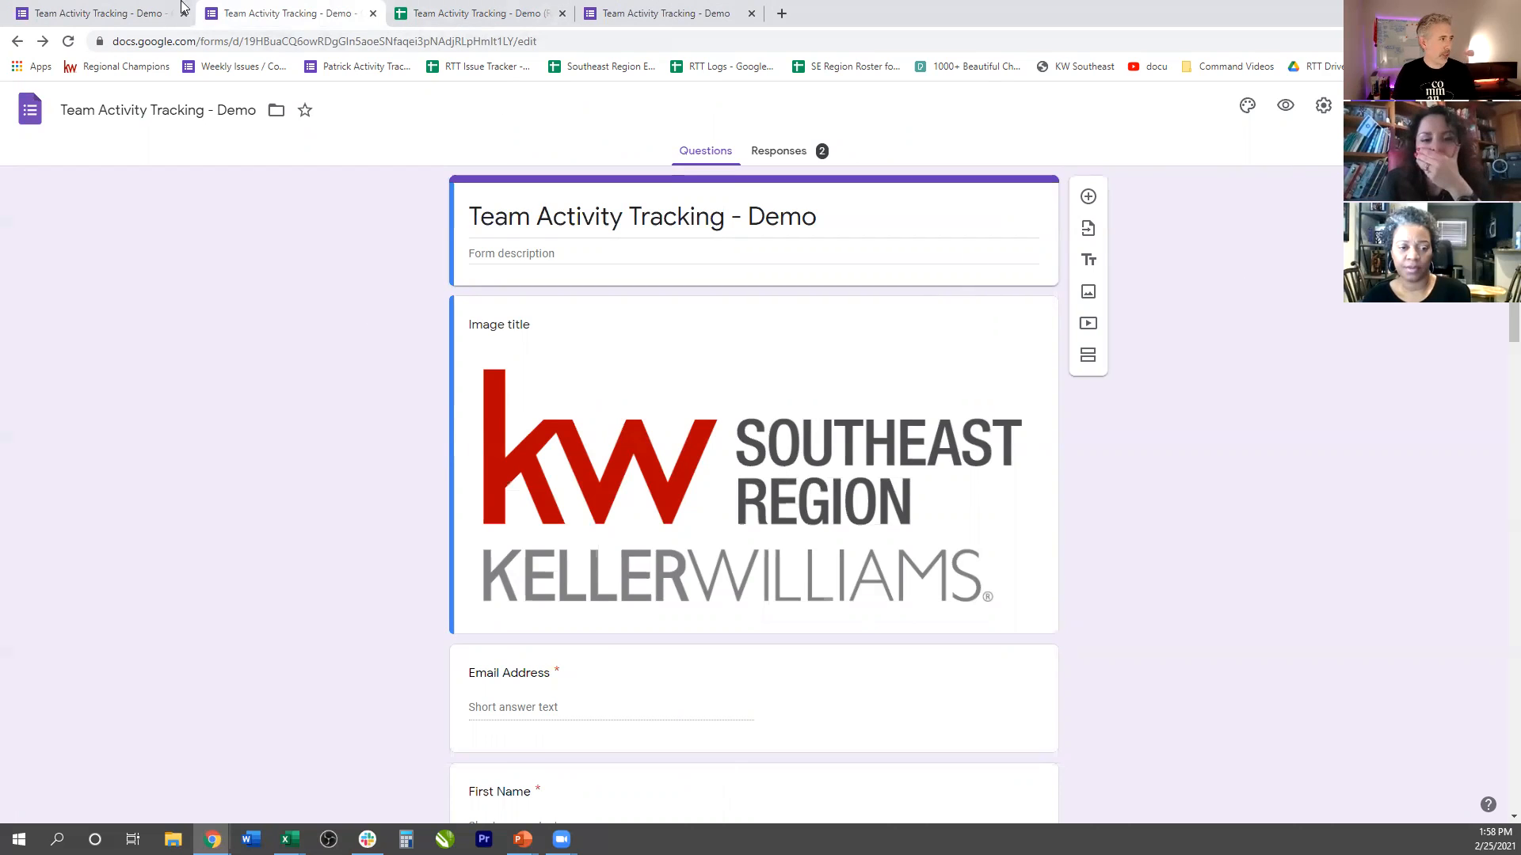
pyautogui.click(142, 14)
pyautogui.click(193, 46)
pyautogui.write('form')
pyautogui.press('Return')
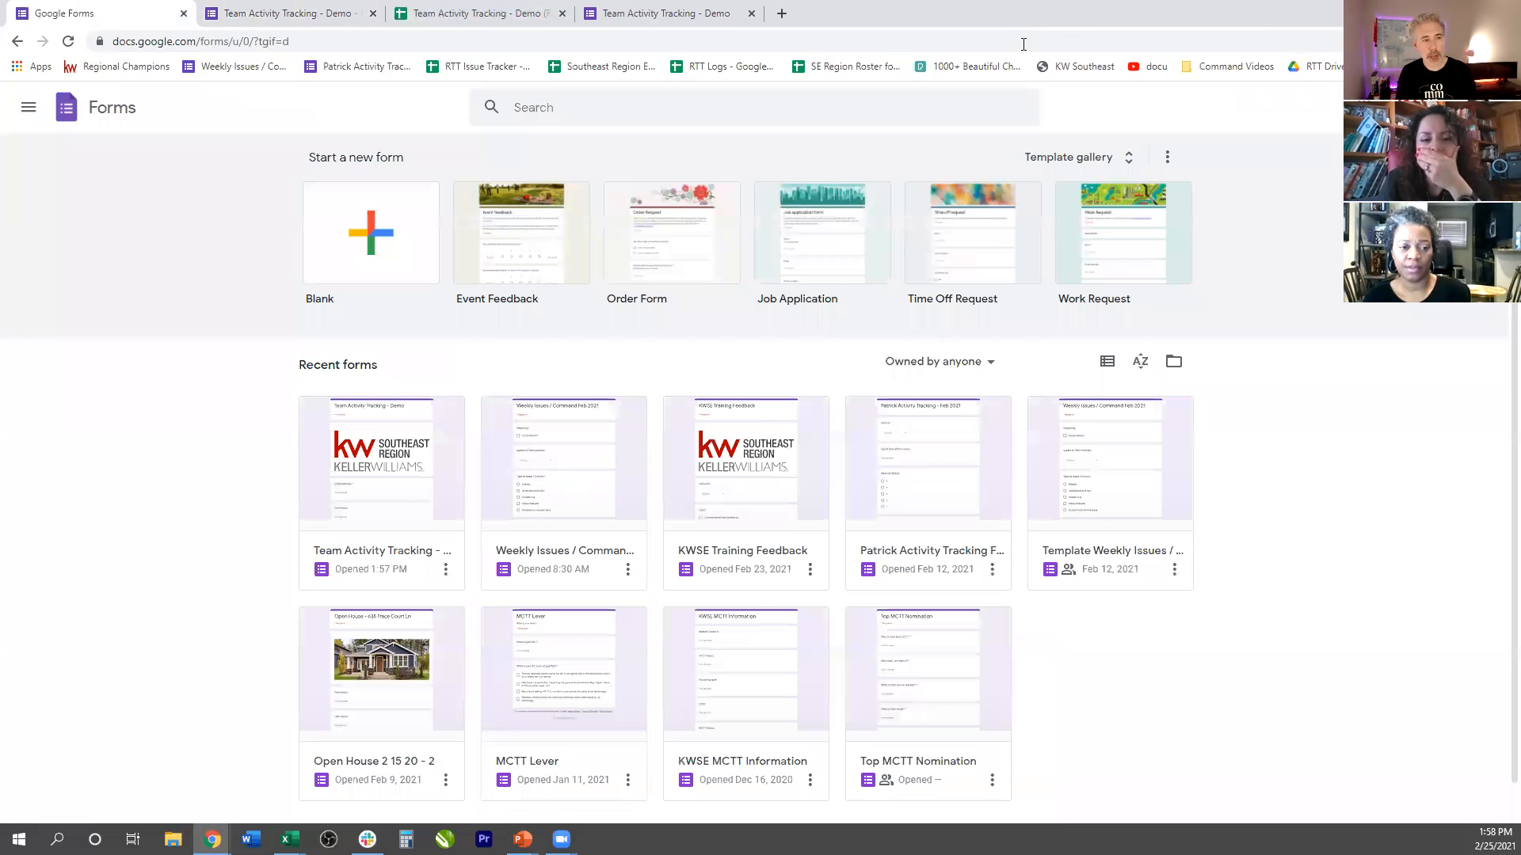
# Look through the Google apps list and open the recent form Open House 2 15 20 - 2
pyautogui.click(1443, 107)
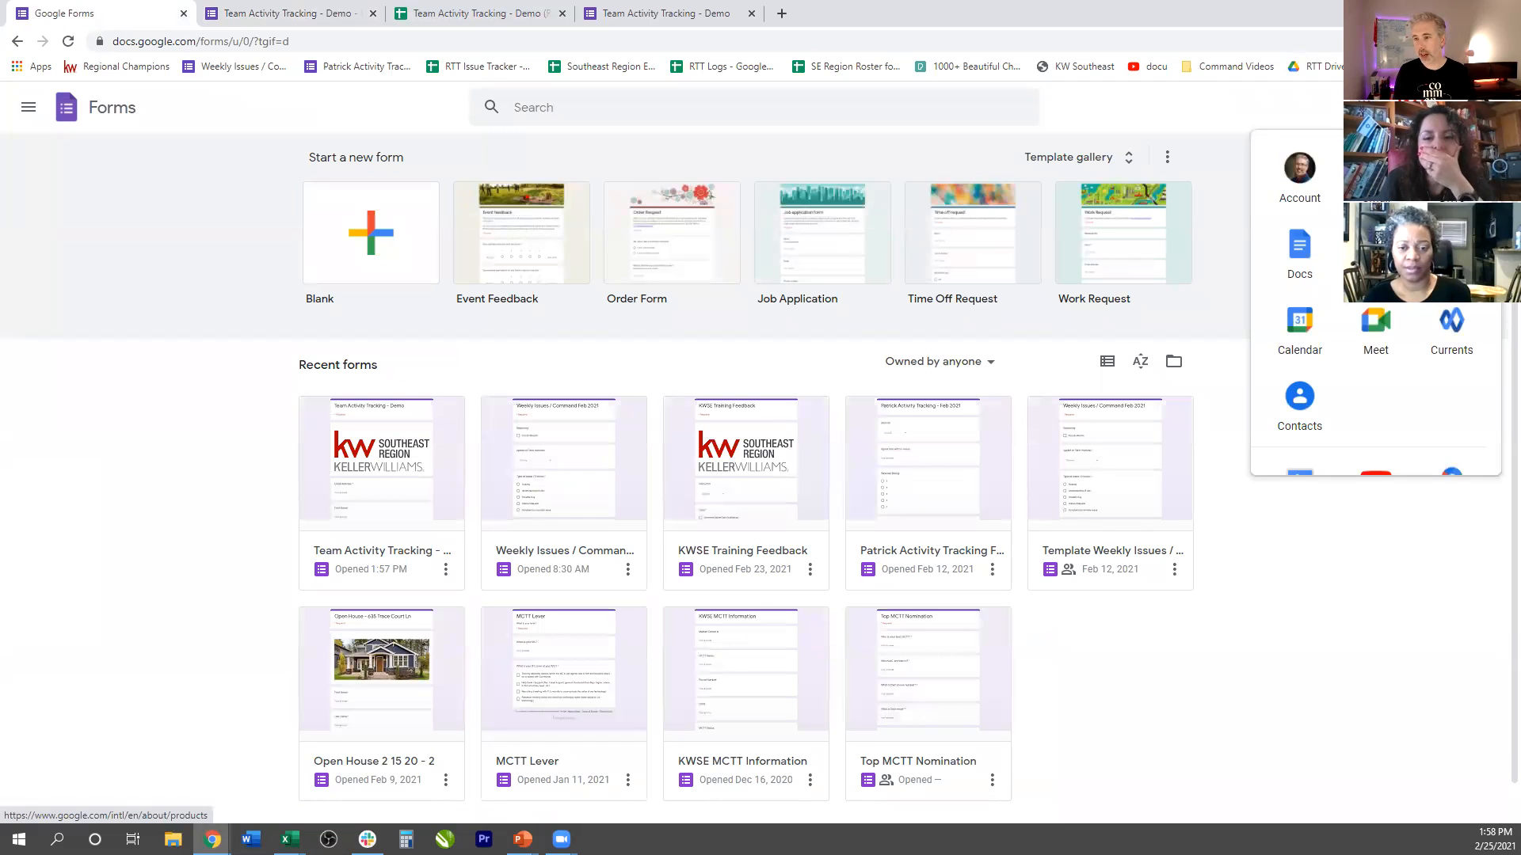
pyautogui.scroll(-5, 1380, 372)
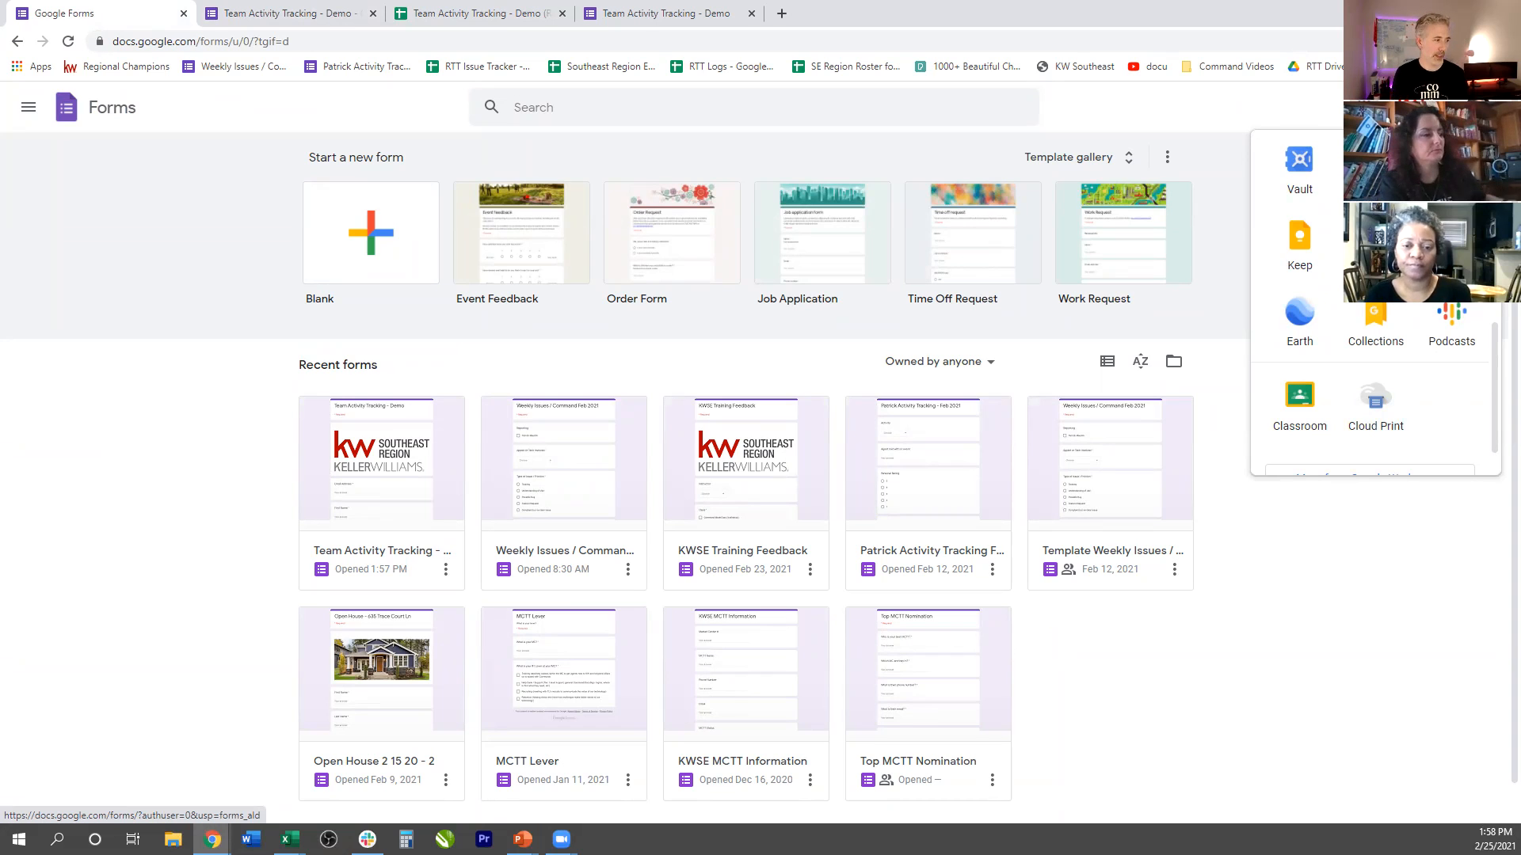
pyautogui.click(129, 556)
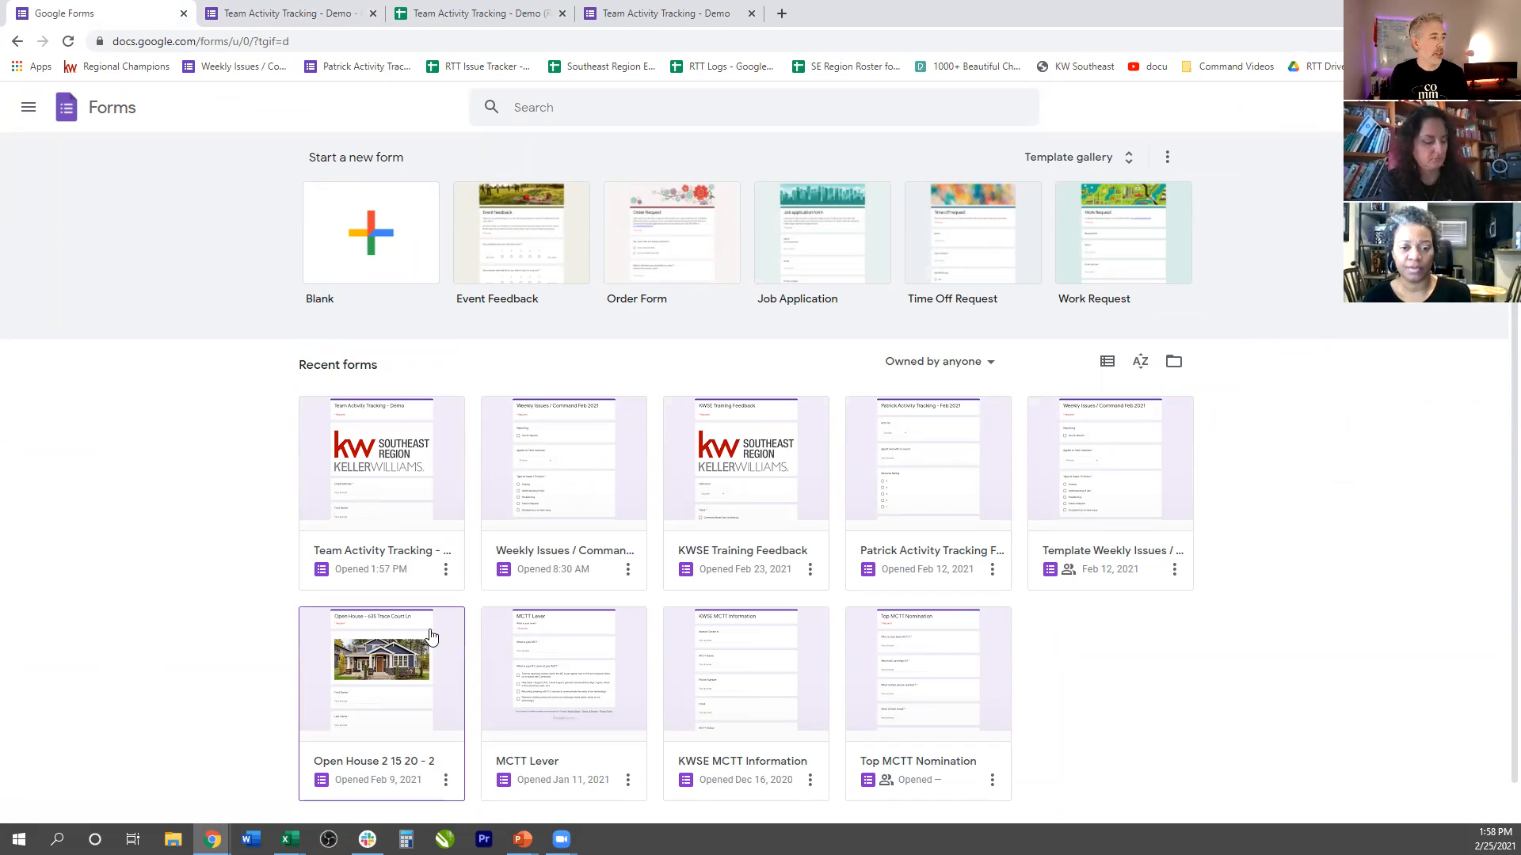
pyautogui.click(420, 641)
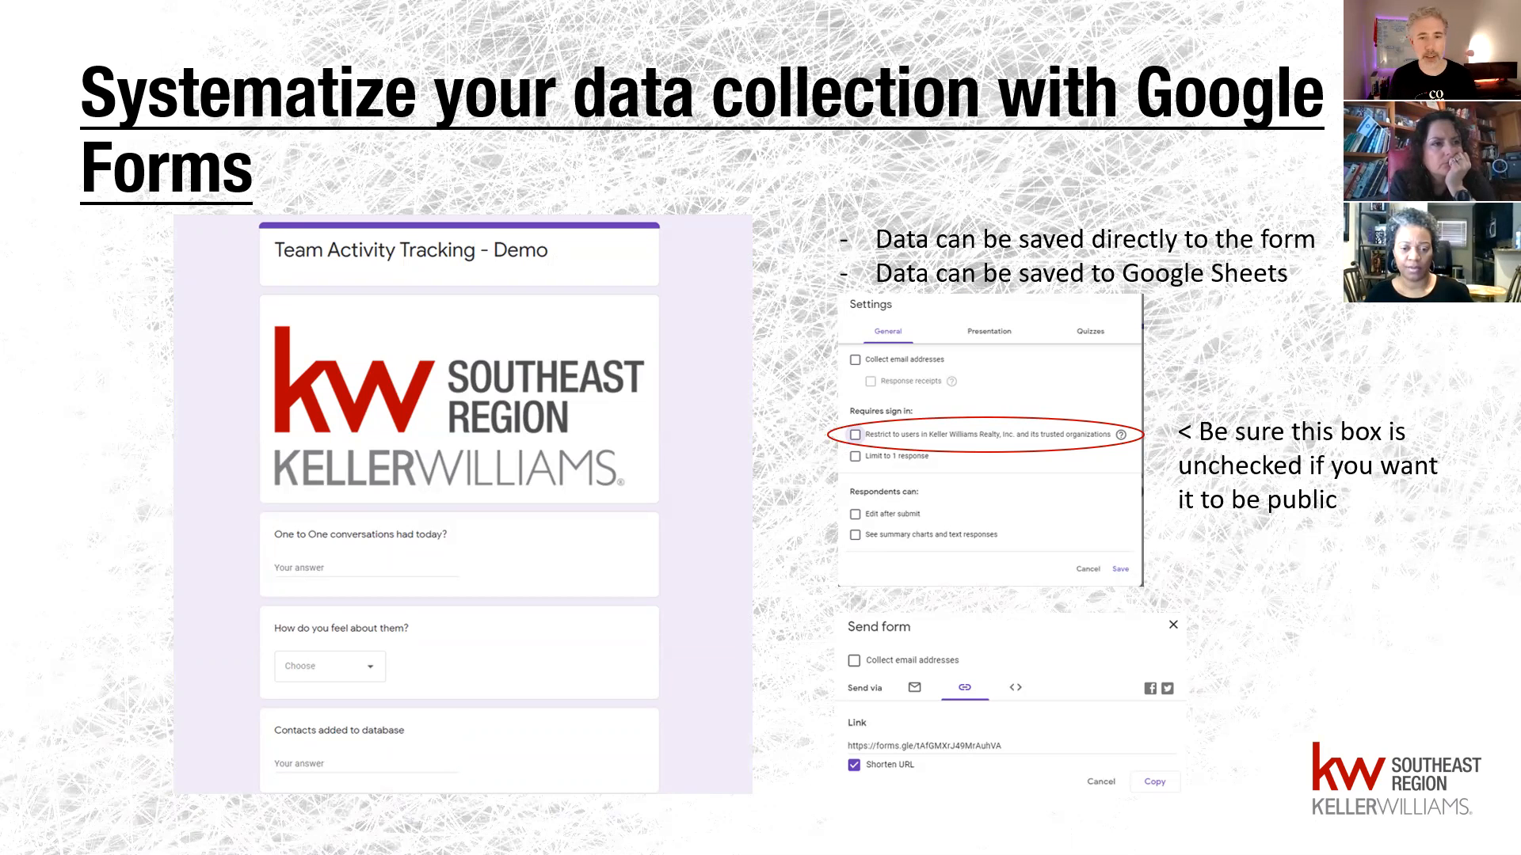
# Return from the slides to the Open House form and dismiss its settings without saving
pyautogui.hotkey('alt', 'Tab')
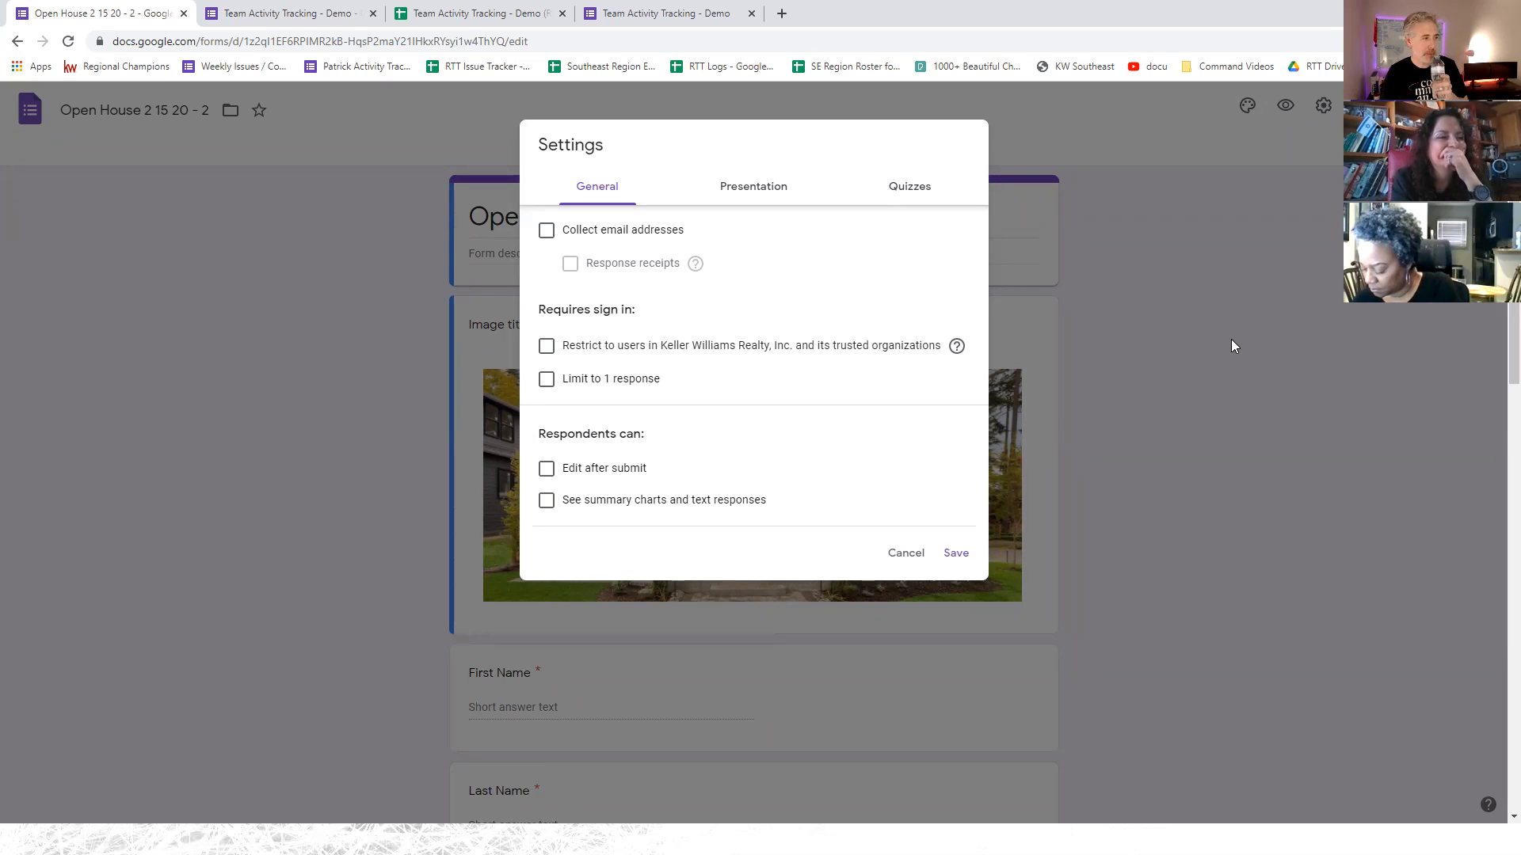
pyautogui.click(902, 554)
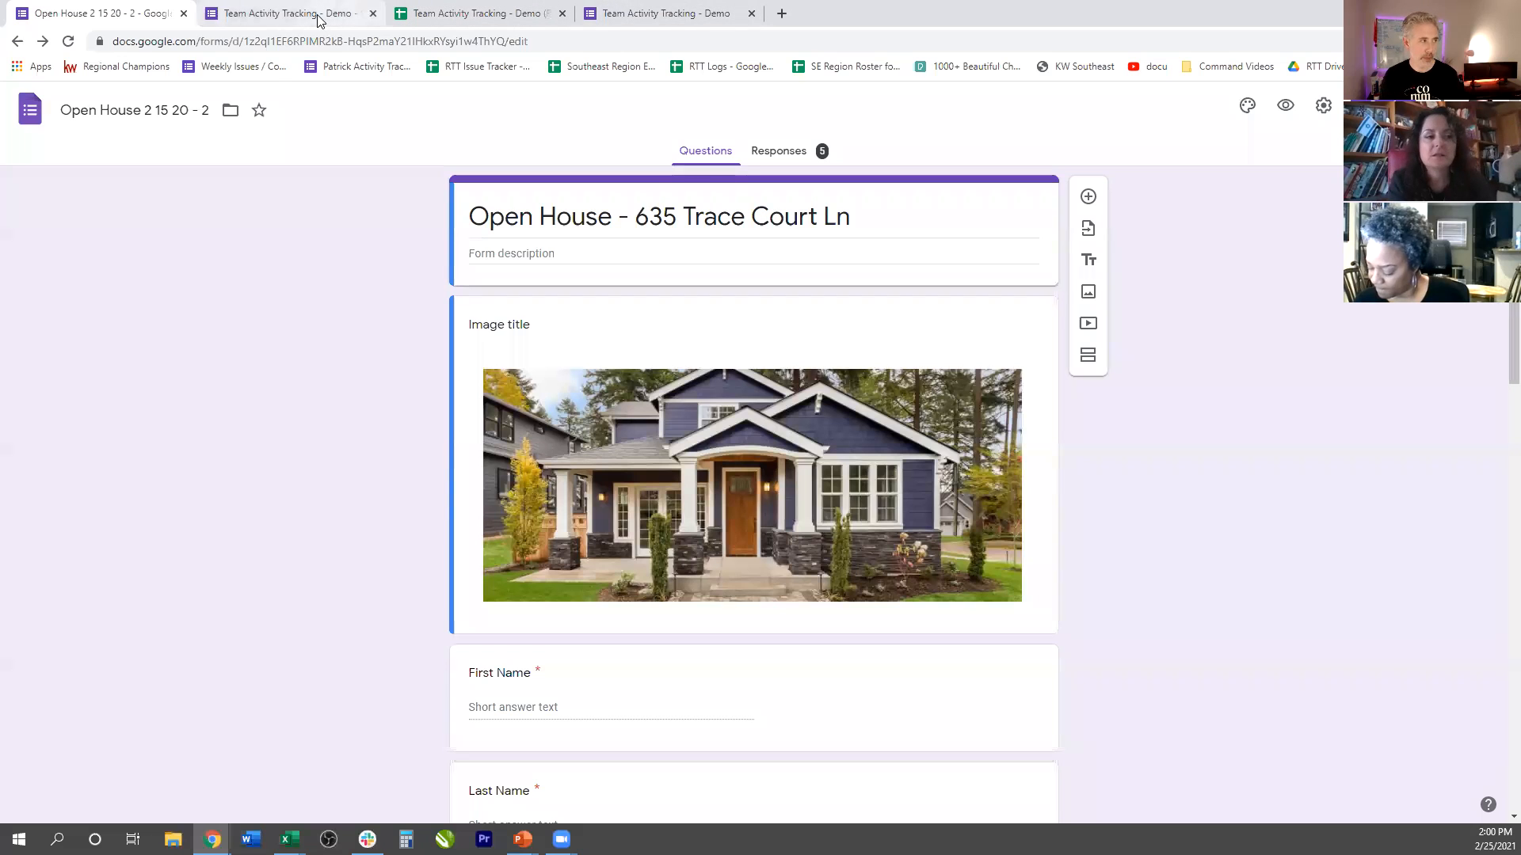
pyautogui.click(238, 12)
pyautogui.click(109, 8)
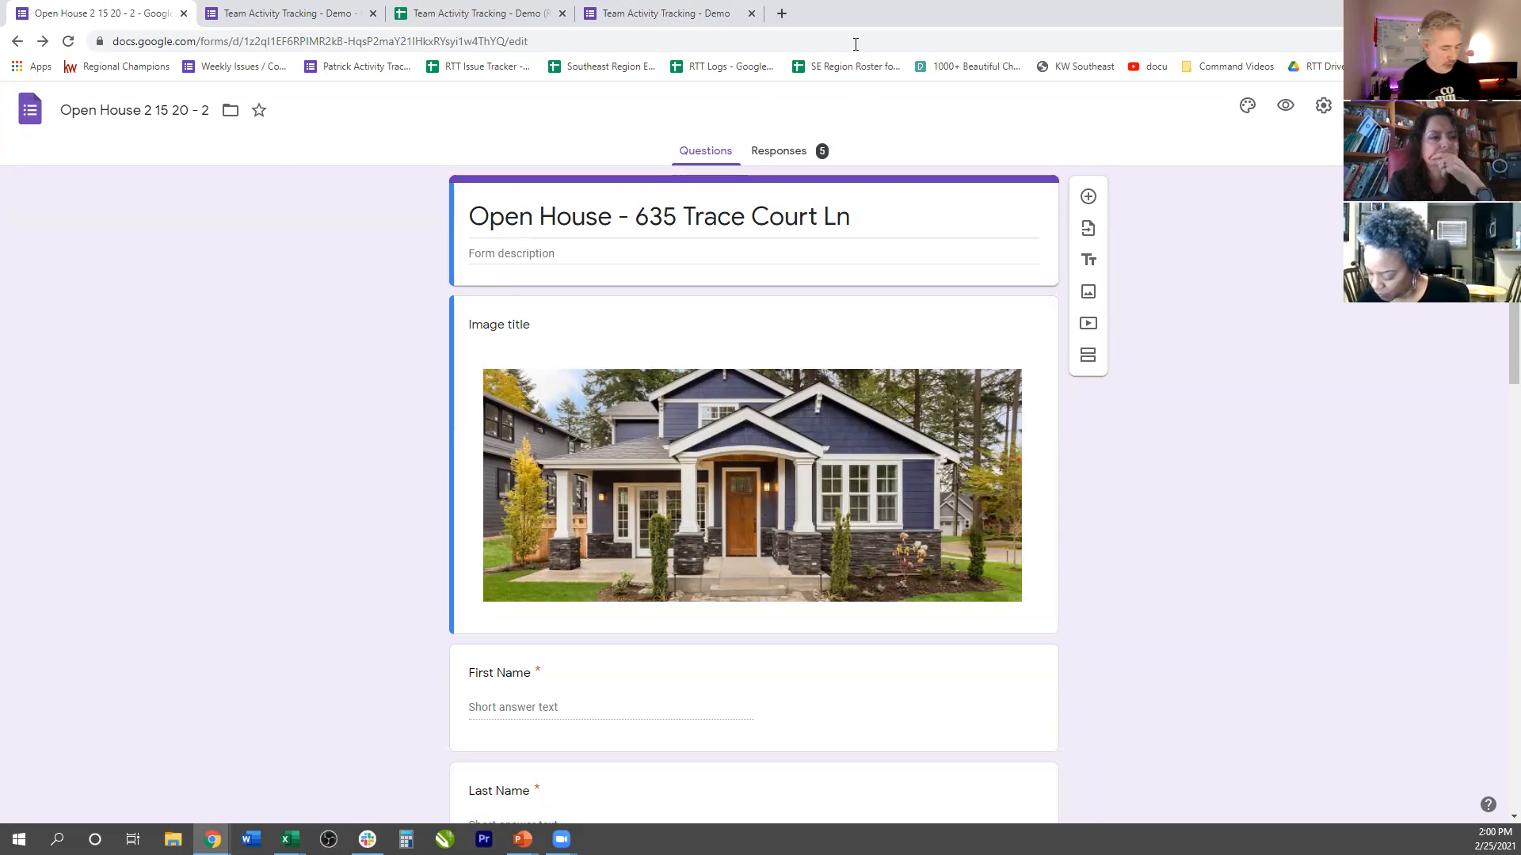
pyautogui.hotkey('ctrl', 'shift', 'n')
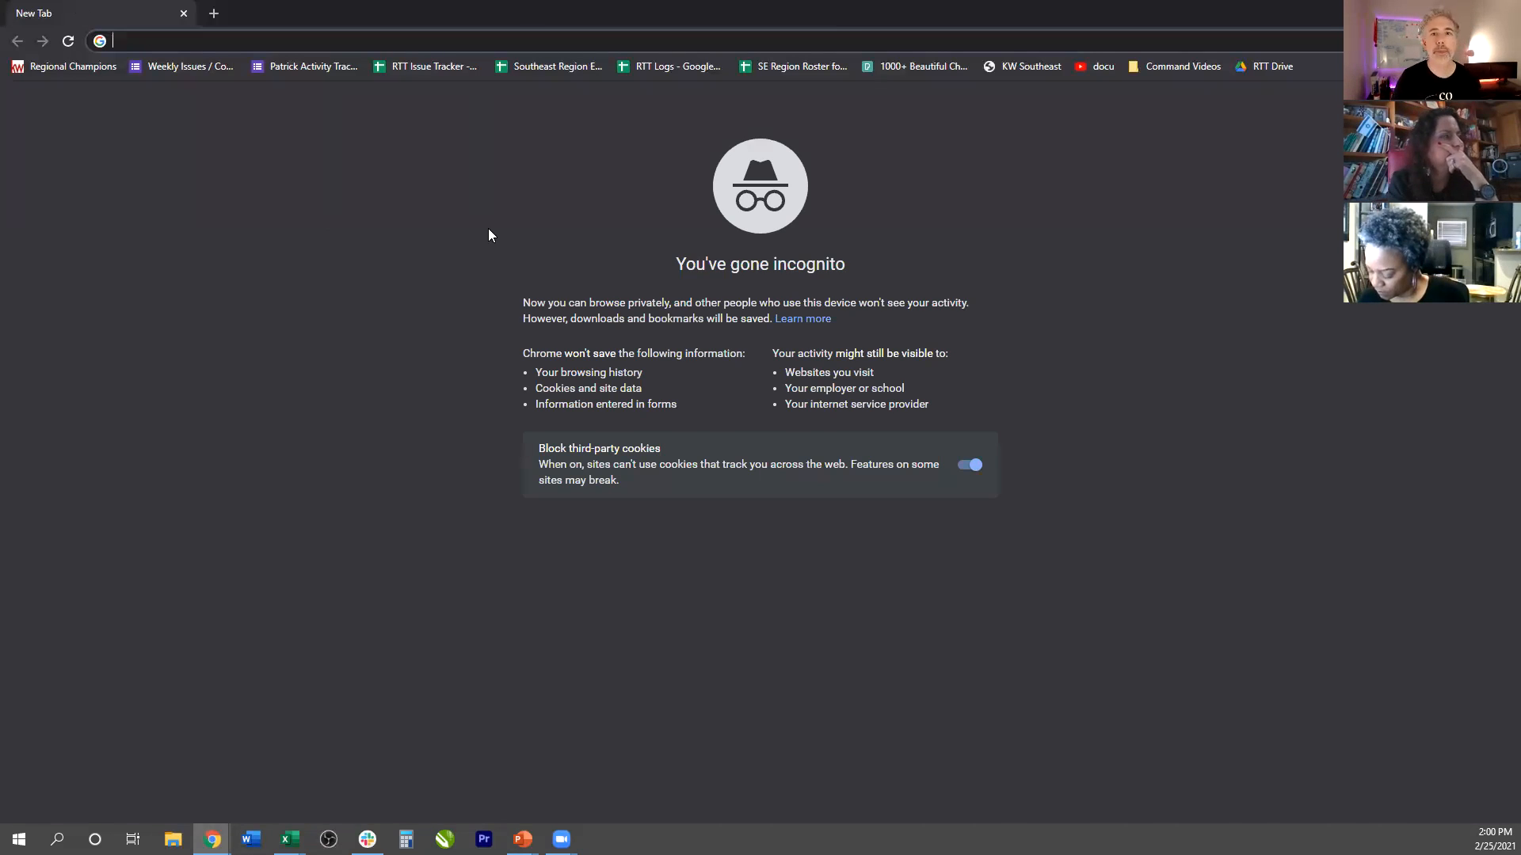
pyautogui.hotkey('ctrl', 'w')
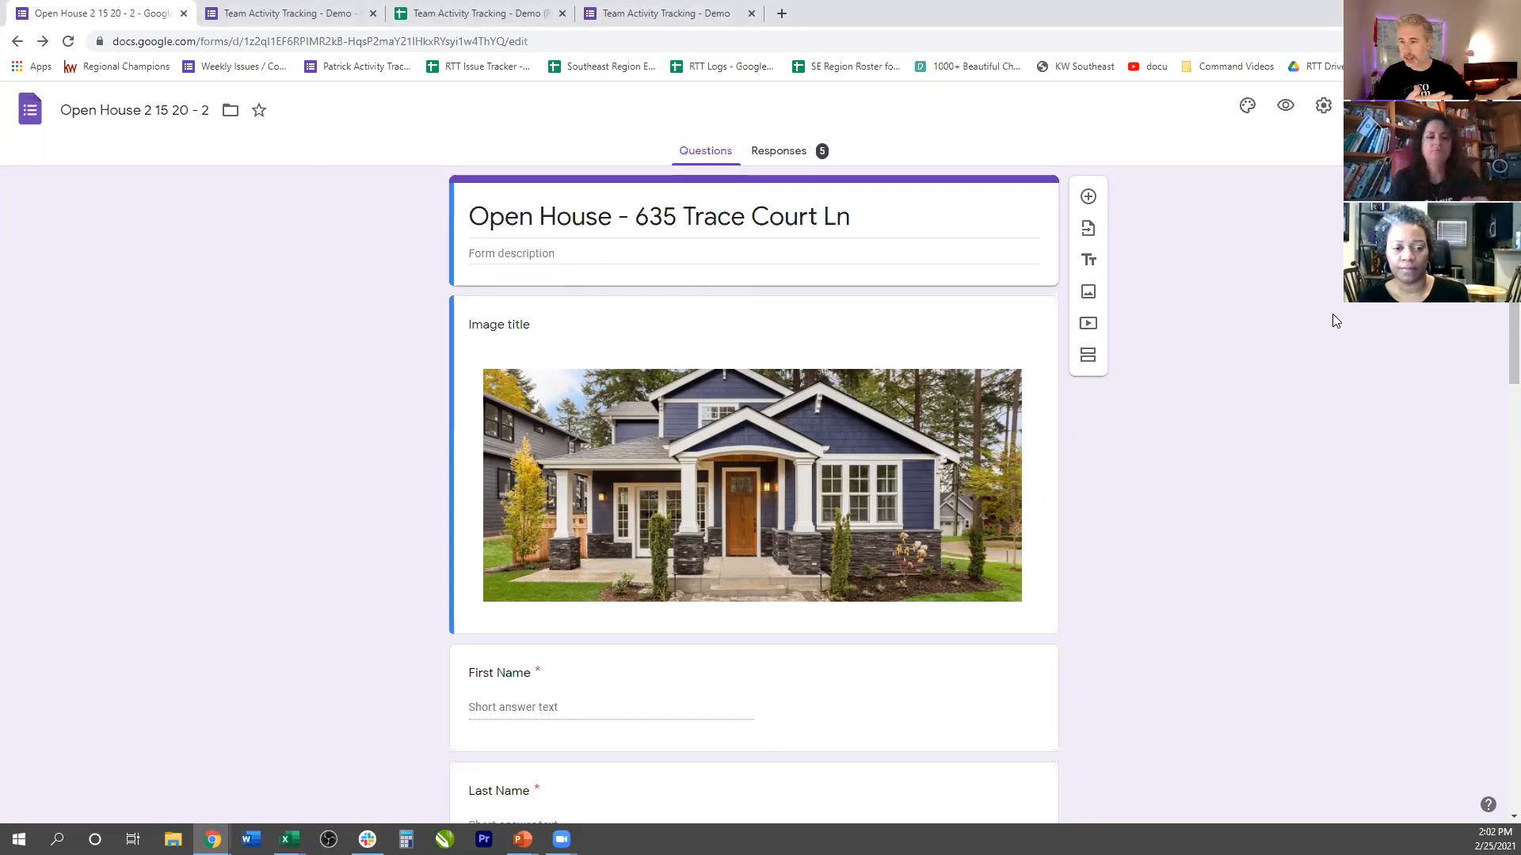
# Look at the source options for inserting an image into the Open House form without adding one
pyautogui.scroll(-1, 1339, 369)
pyautogui.scroll(1, 1328, 374)
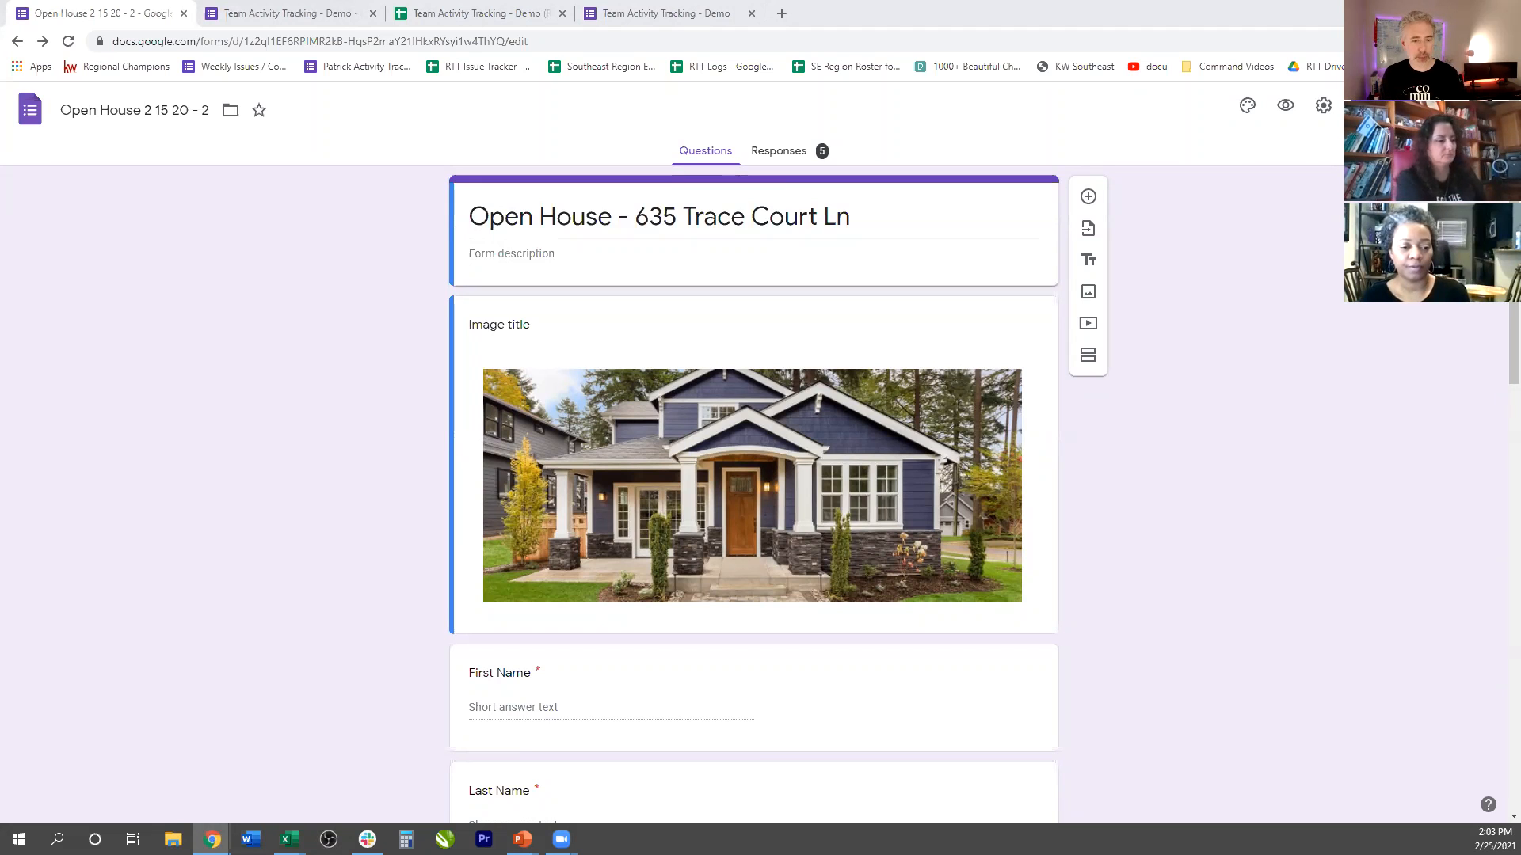
pyautogui.scroll(-1, 1272, 244)
pyautogui.scroll(1, 1259, 316)
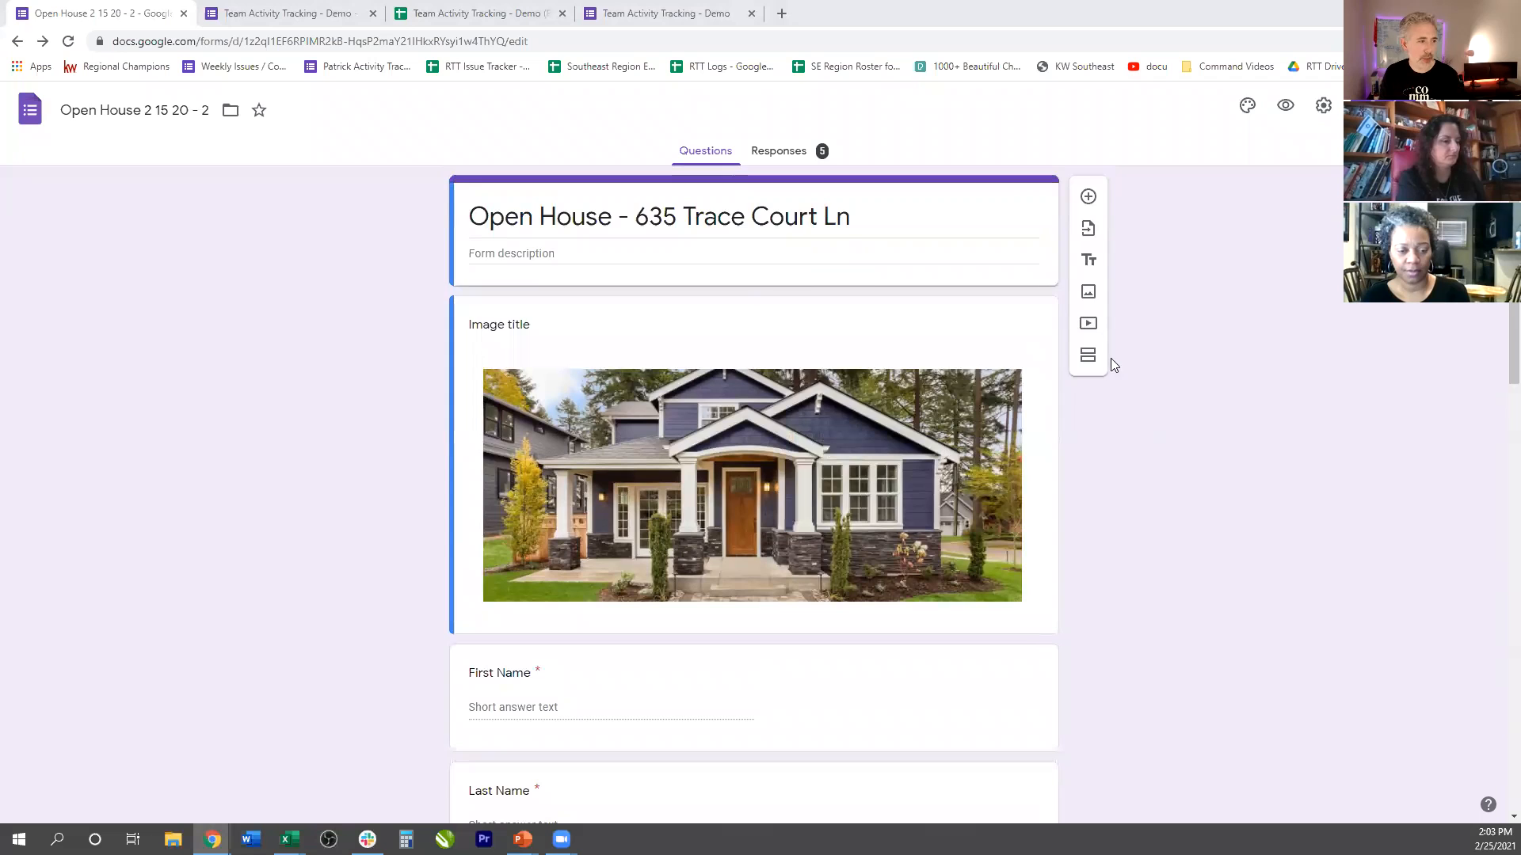
pyautogui.click(1089, 291)
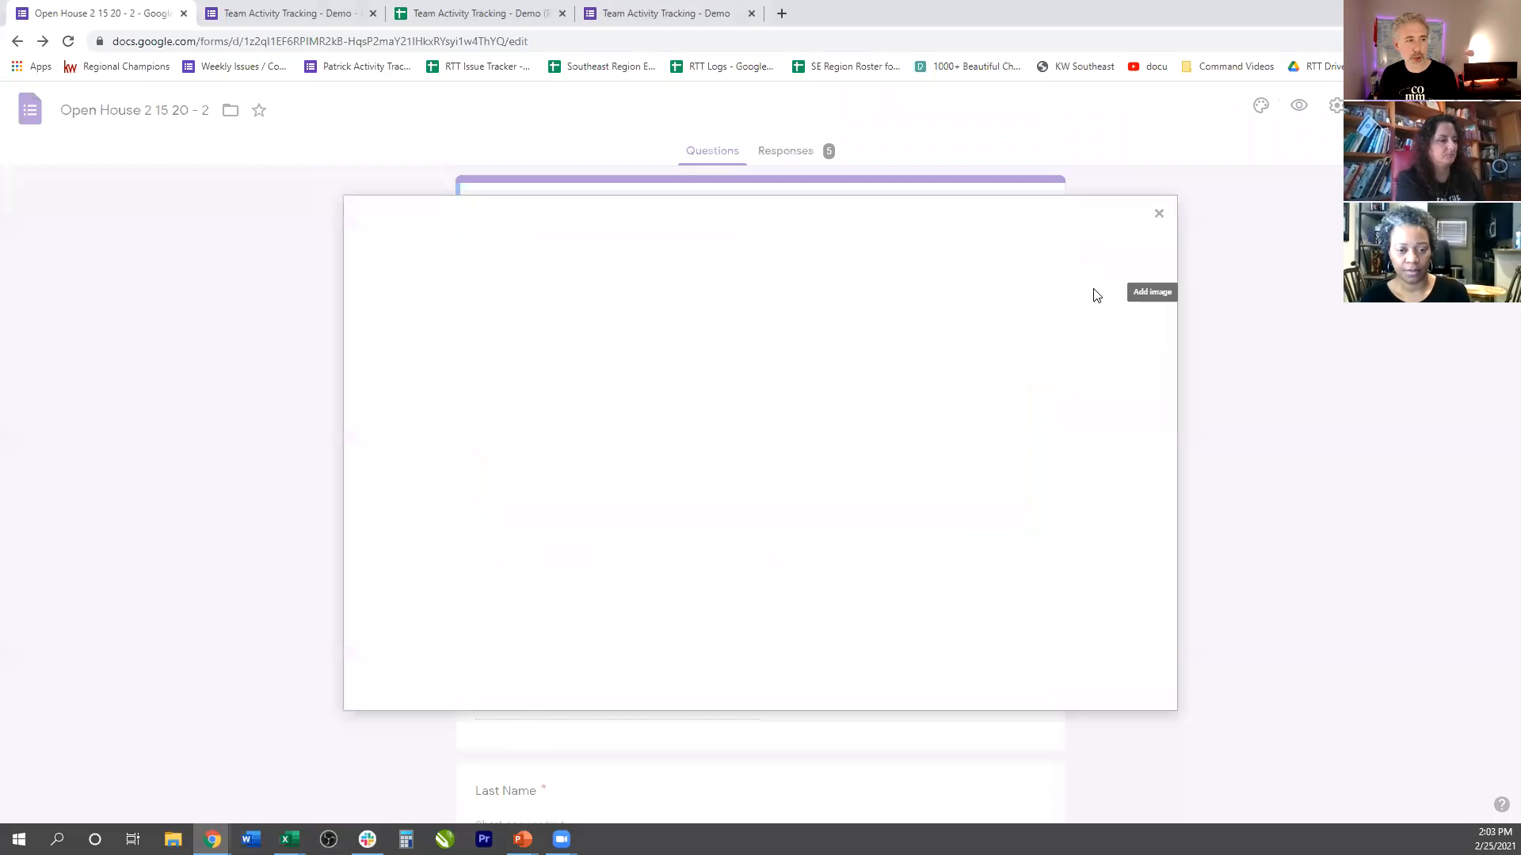
pyautogui.click(1150, 227)
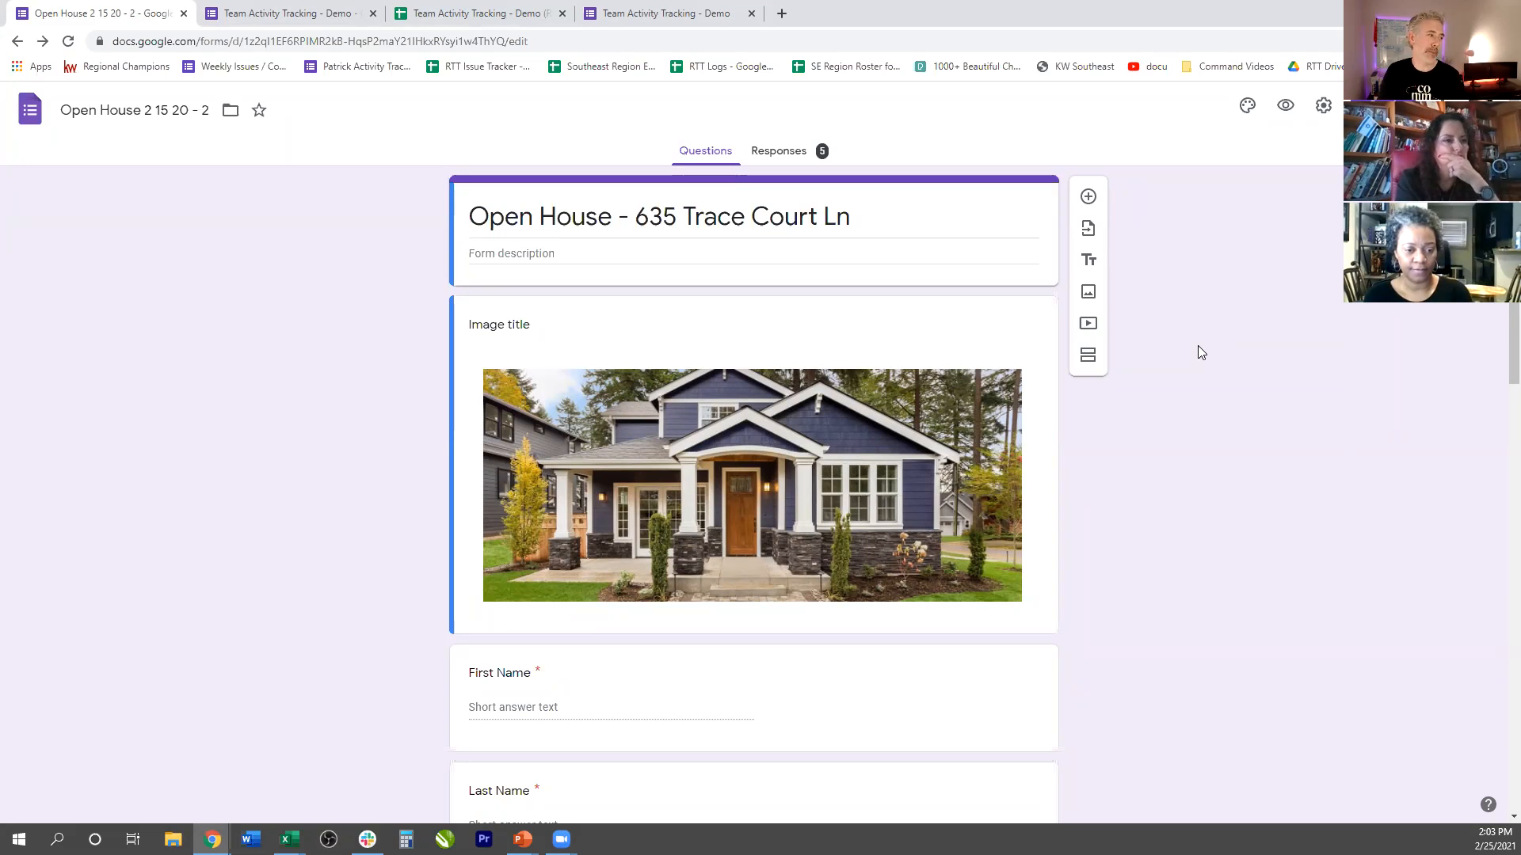
# Examine the Open House form's questions, from the visitor's contact details and agent status to exterior impressions and liked features
pyautogui.scroll(-6, 1272, 475)
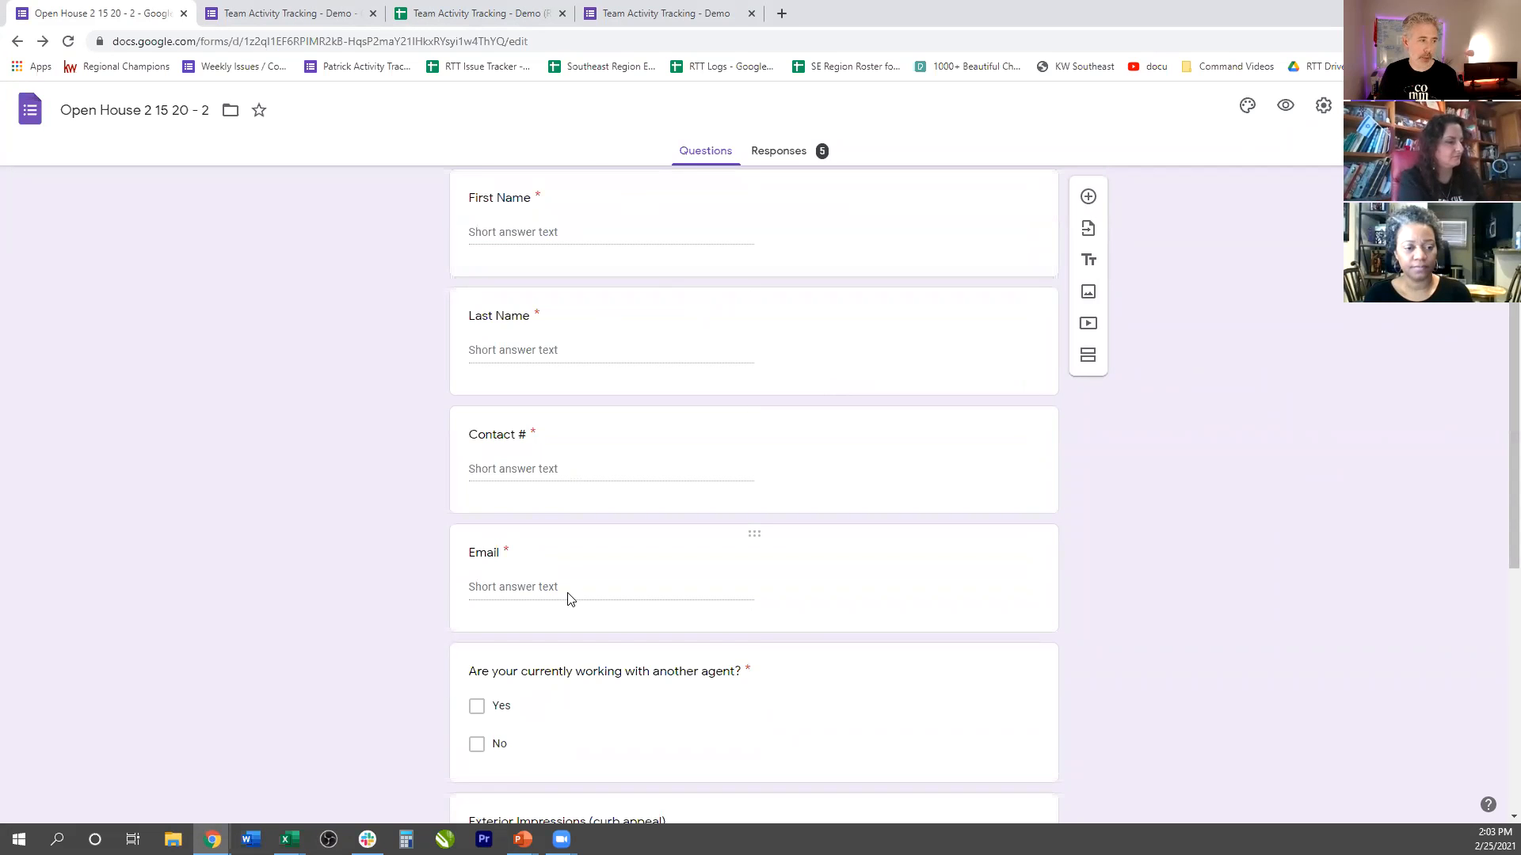
pyautogui.scroll(-4, 290, 470)
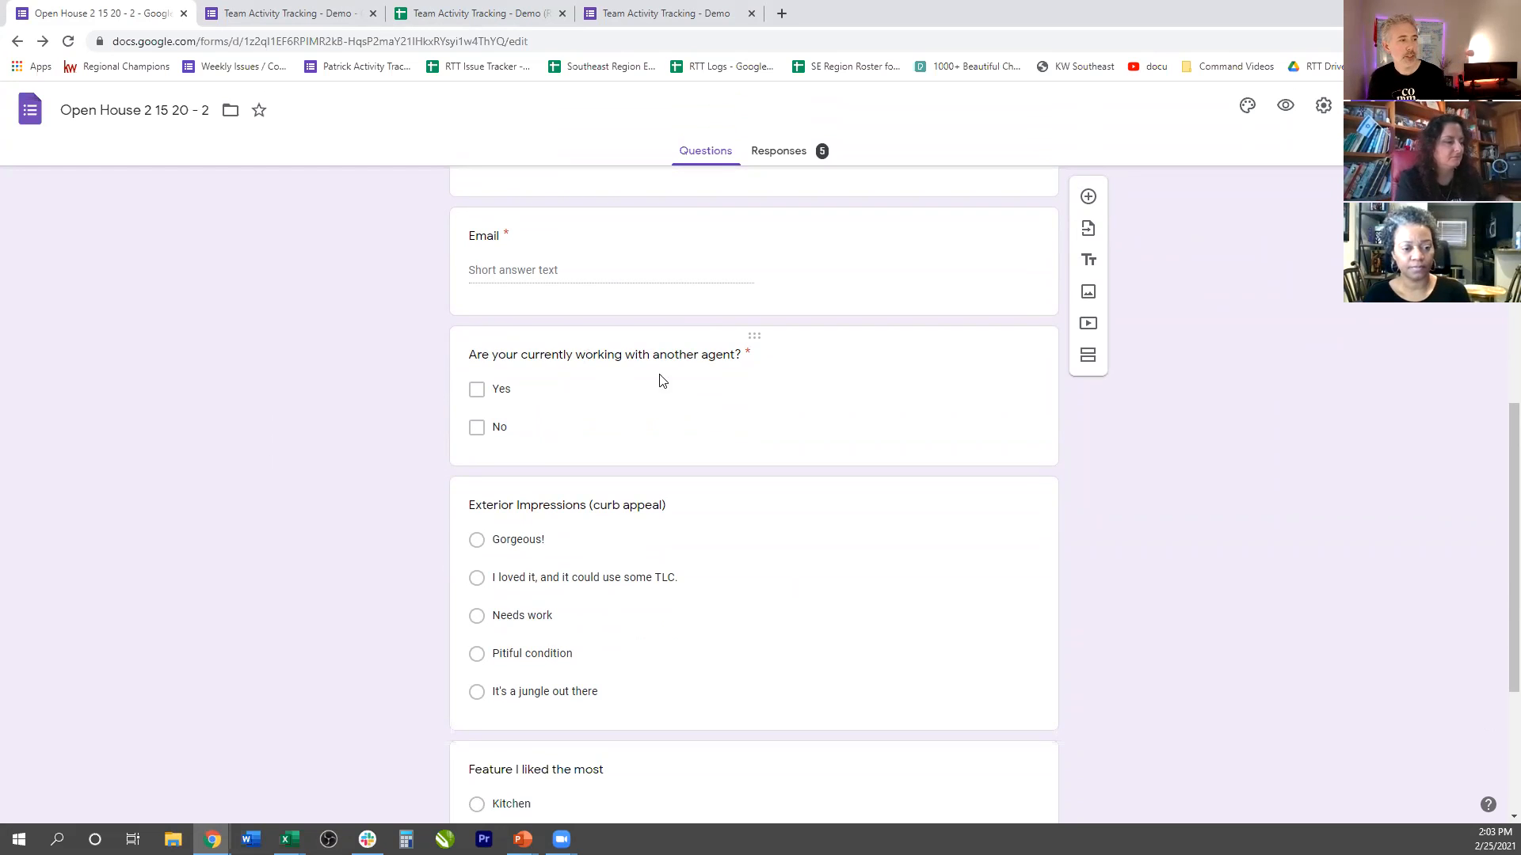
pyautogui.click(734, 354)
pyautogui.click(1231, 402)
pyautogui.scroll(-2, 1257, 440)
pyautogui.scroll(-2, 1258, 454)
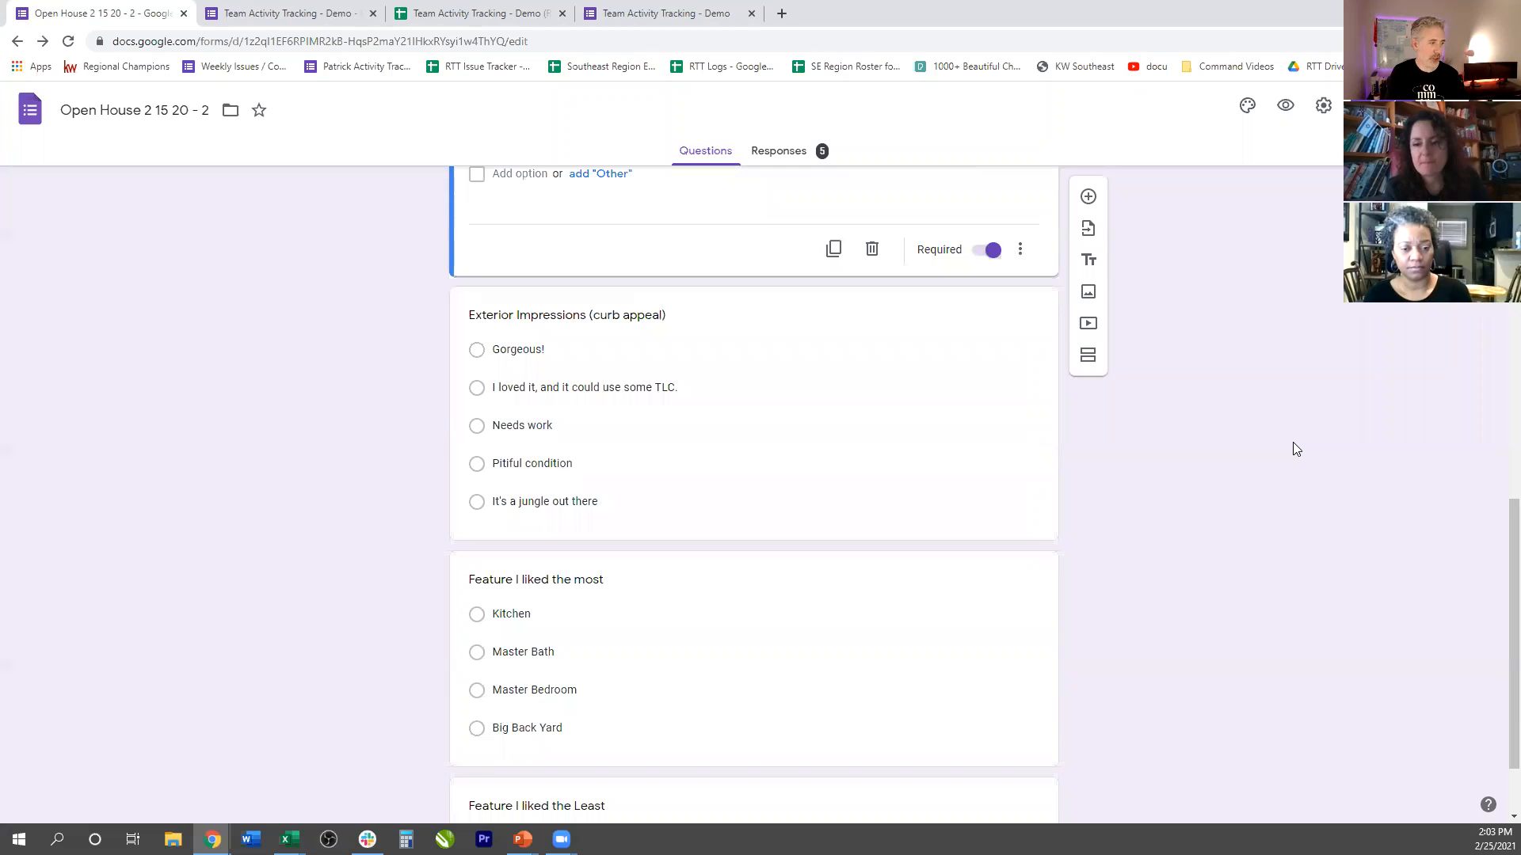
pyautogui.scroll(-2, 1298, 393)
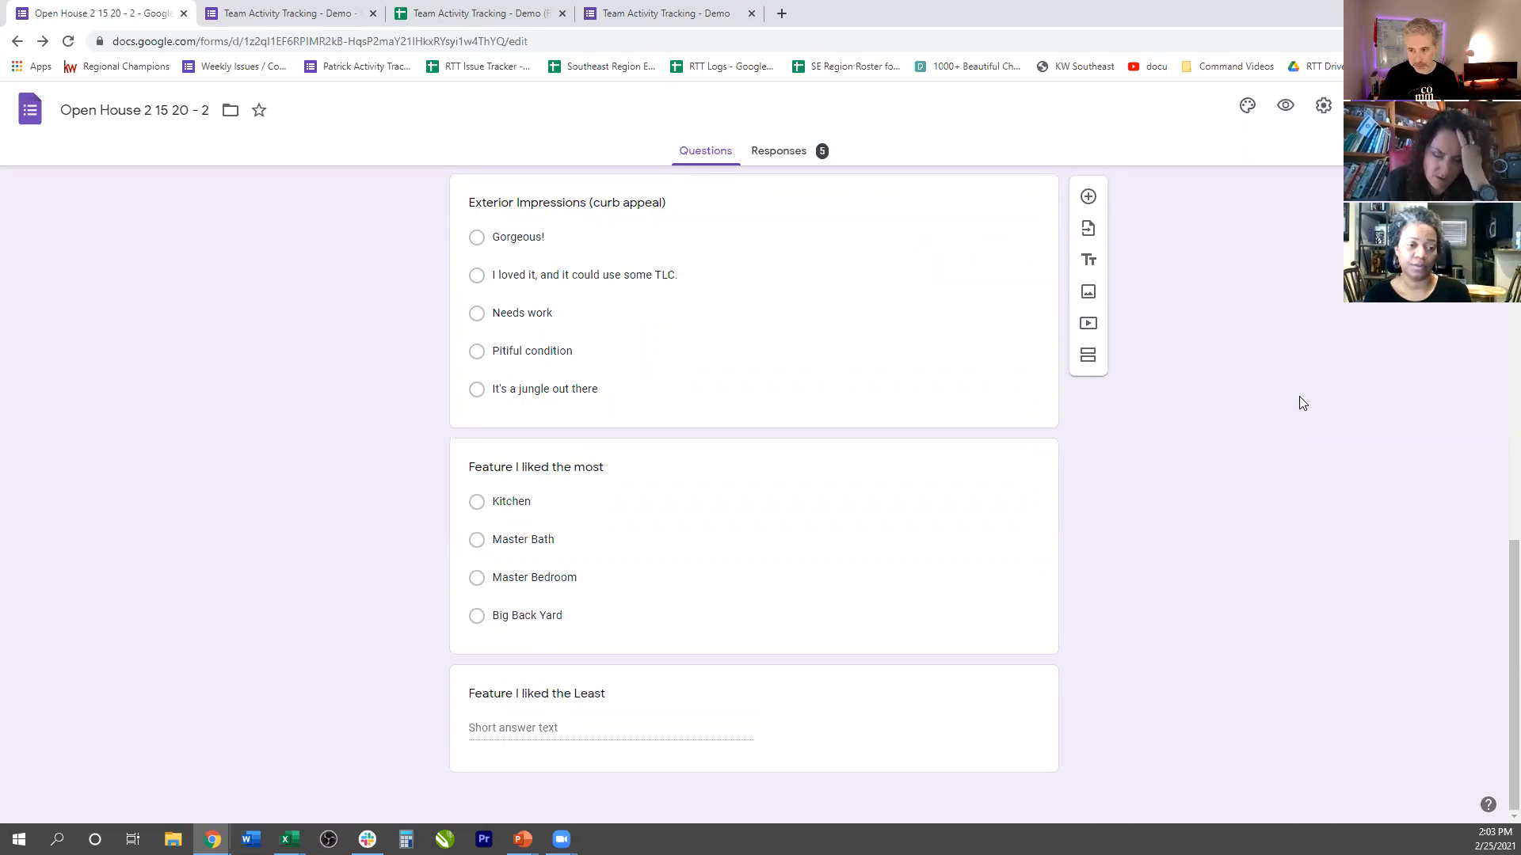
pyautogui.scroll(10, 1315, 408)
pyautogui.scroll(5, 1331, 412)
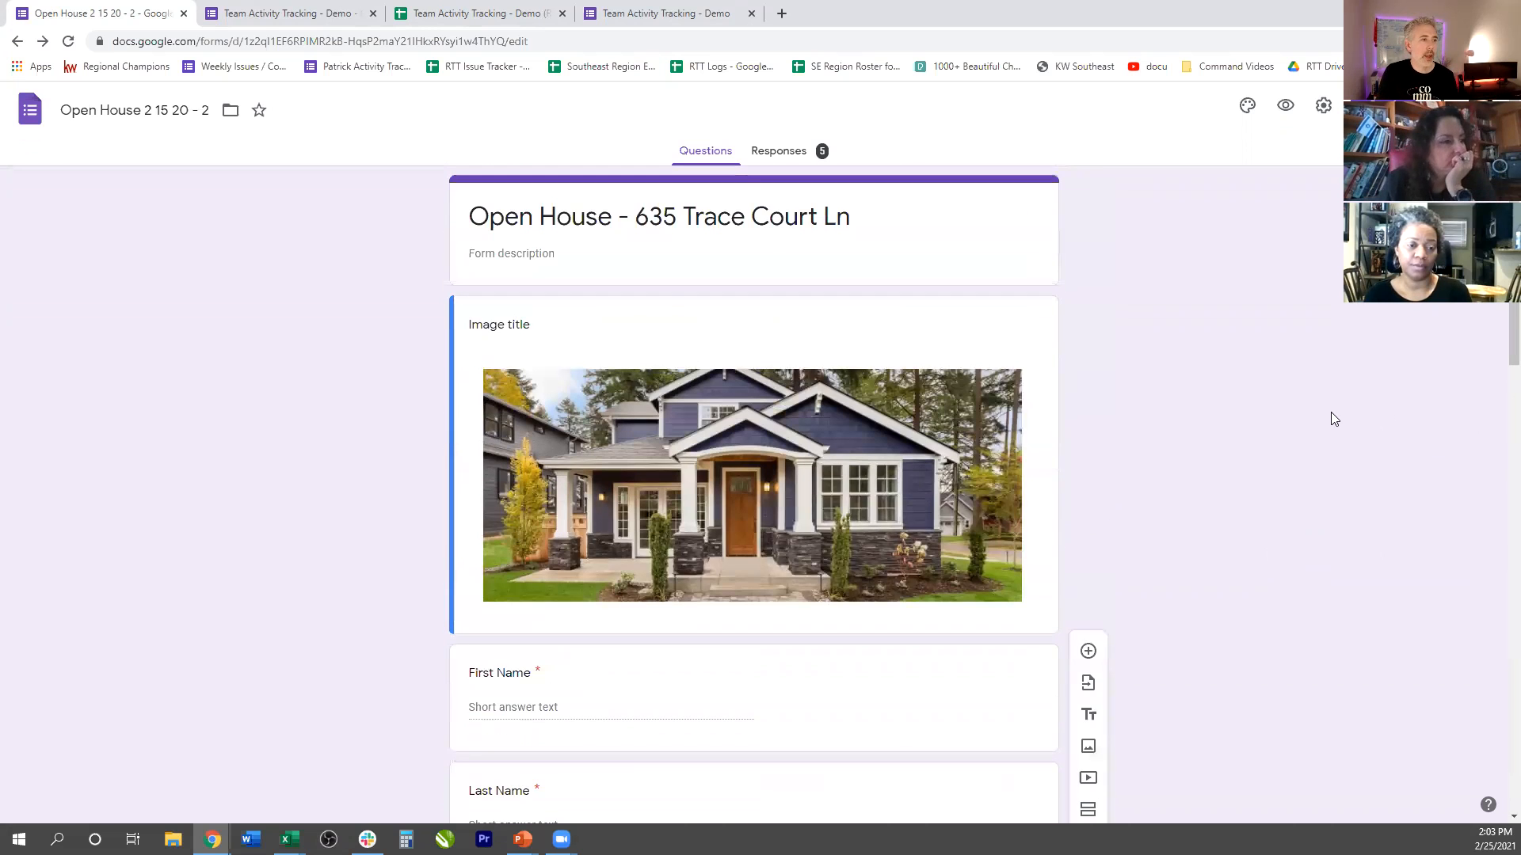
# Check the Open House form's general settings and dismiss them without saving
pyautogui.click(1324, 105)
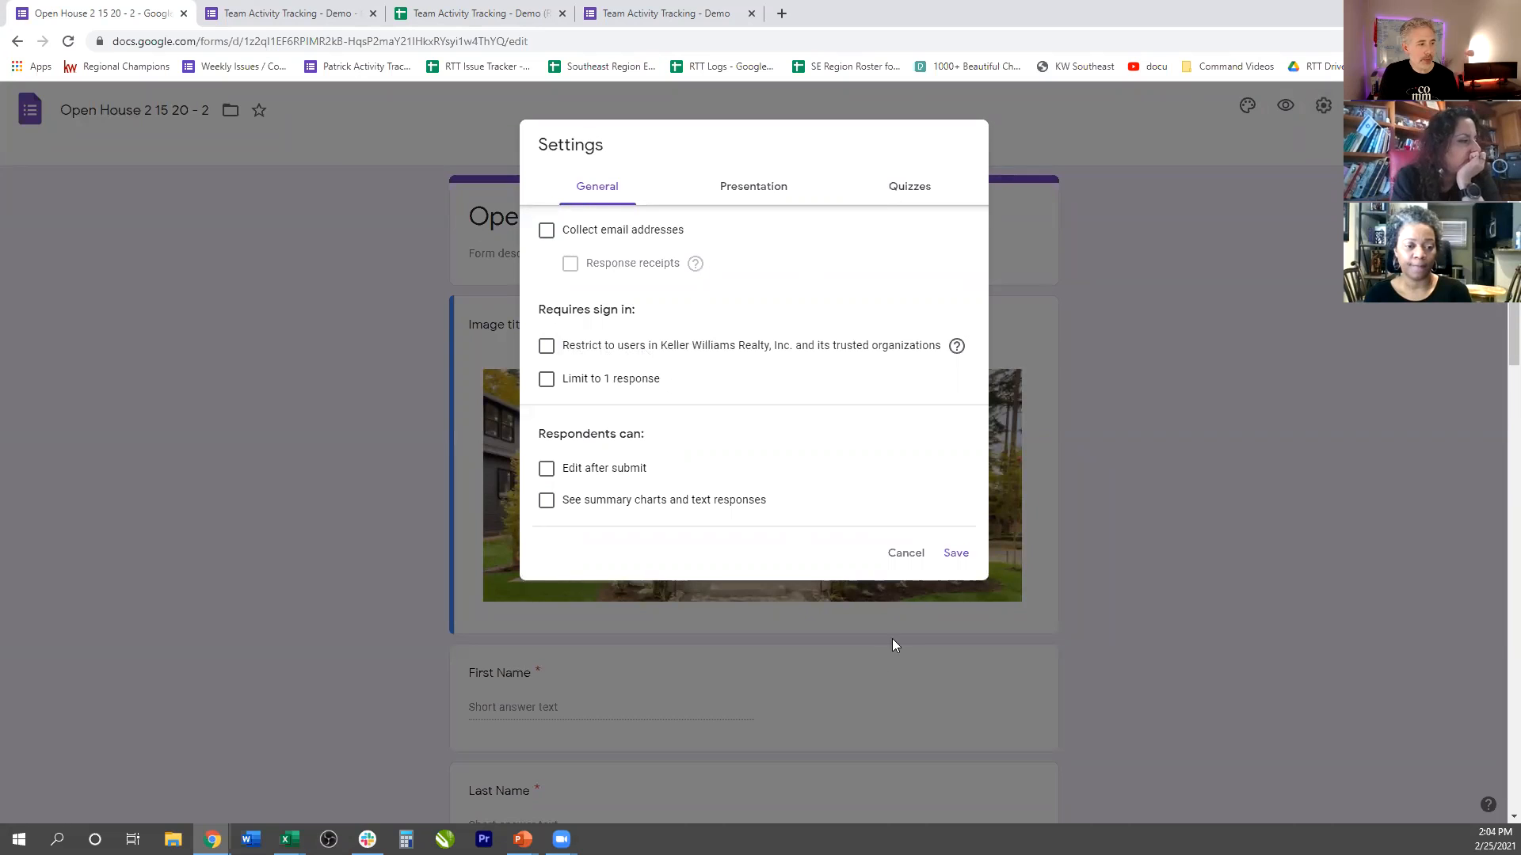
pyautogui.click(908, 556)
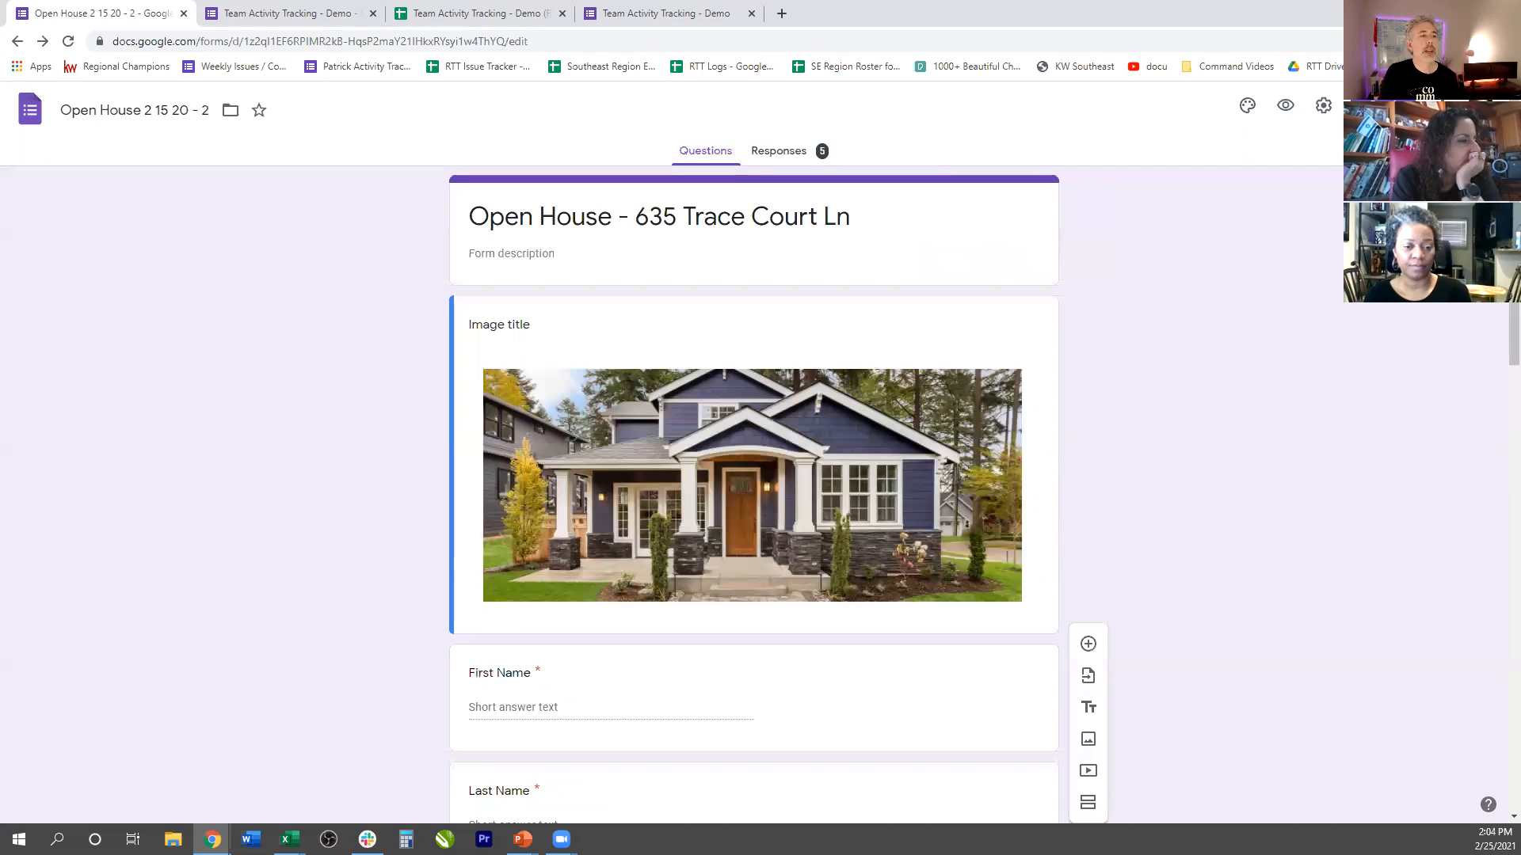
# Shorten the Open House form's share link and look at its HTML embed code among the sending options
pyautogui.click(1387, 106)
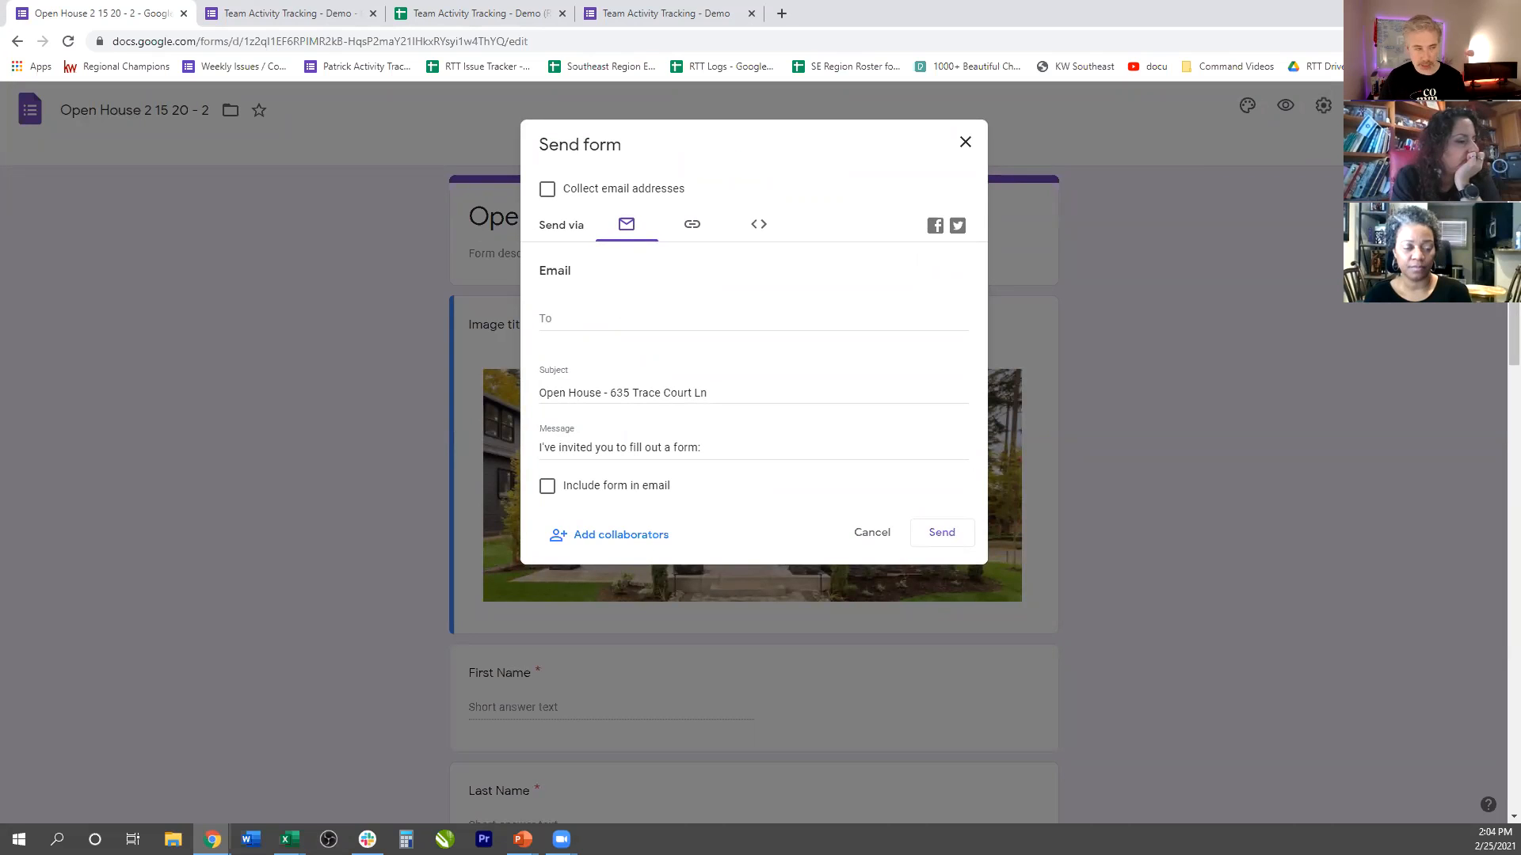
pyautogui.click(681, 225)
pyautogui.click(546, 332)
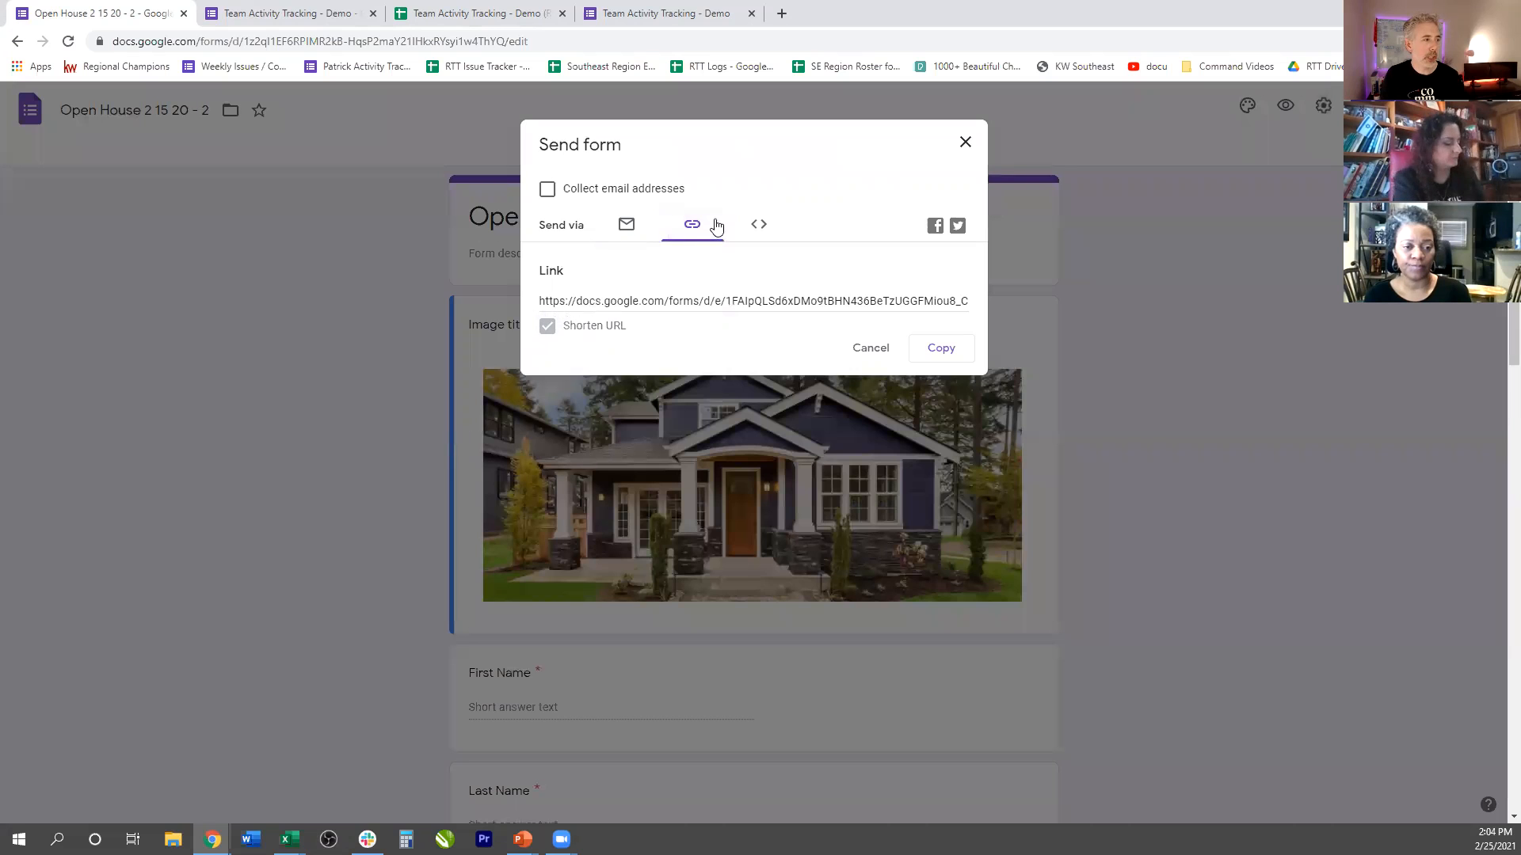
pyautogui.click(758, 225)
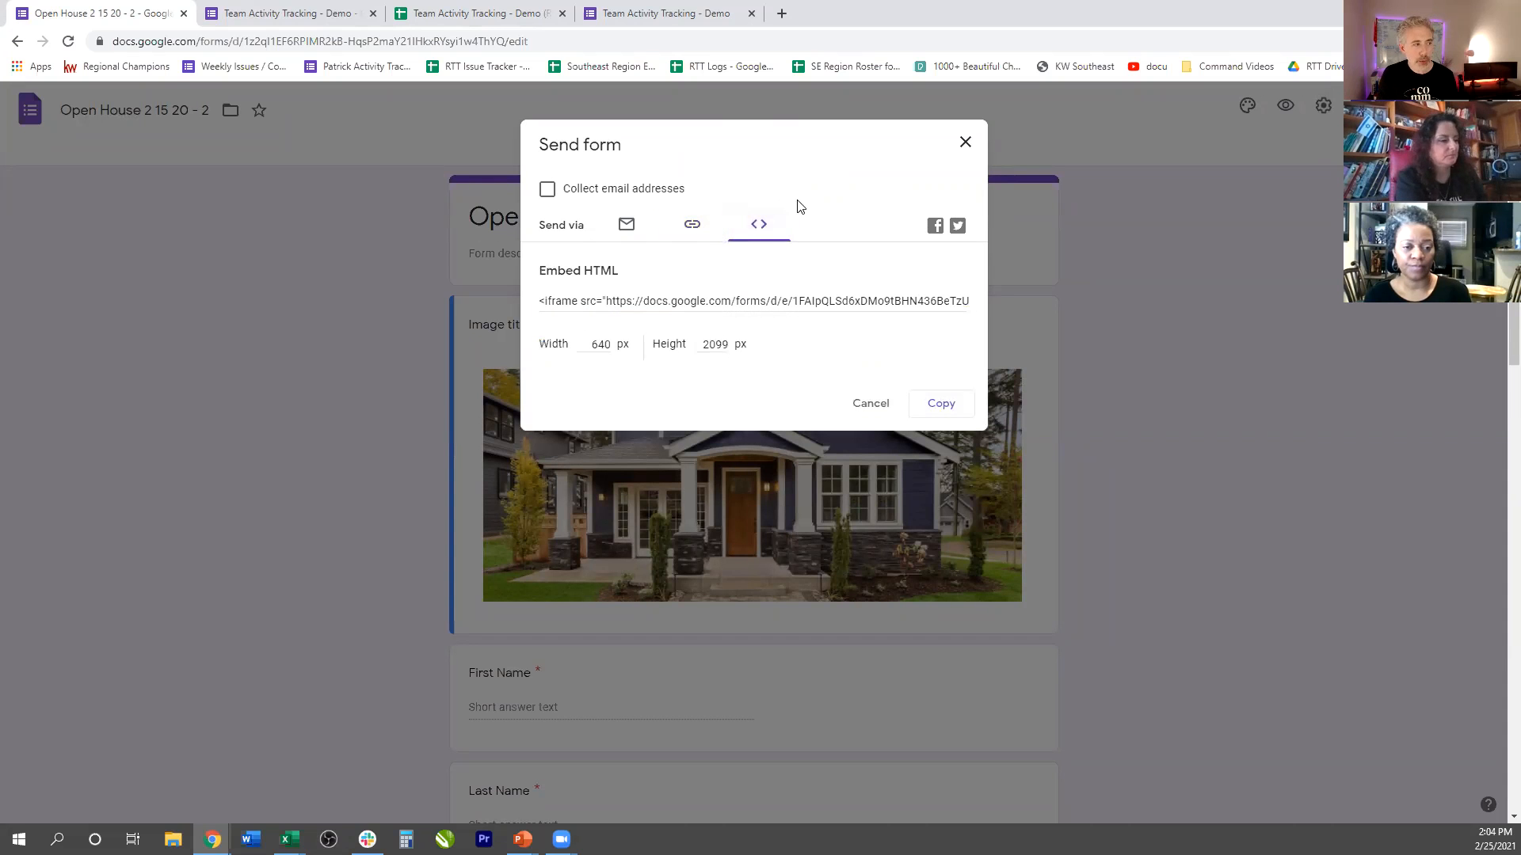
pyautogui.click(724, 304)
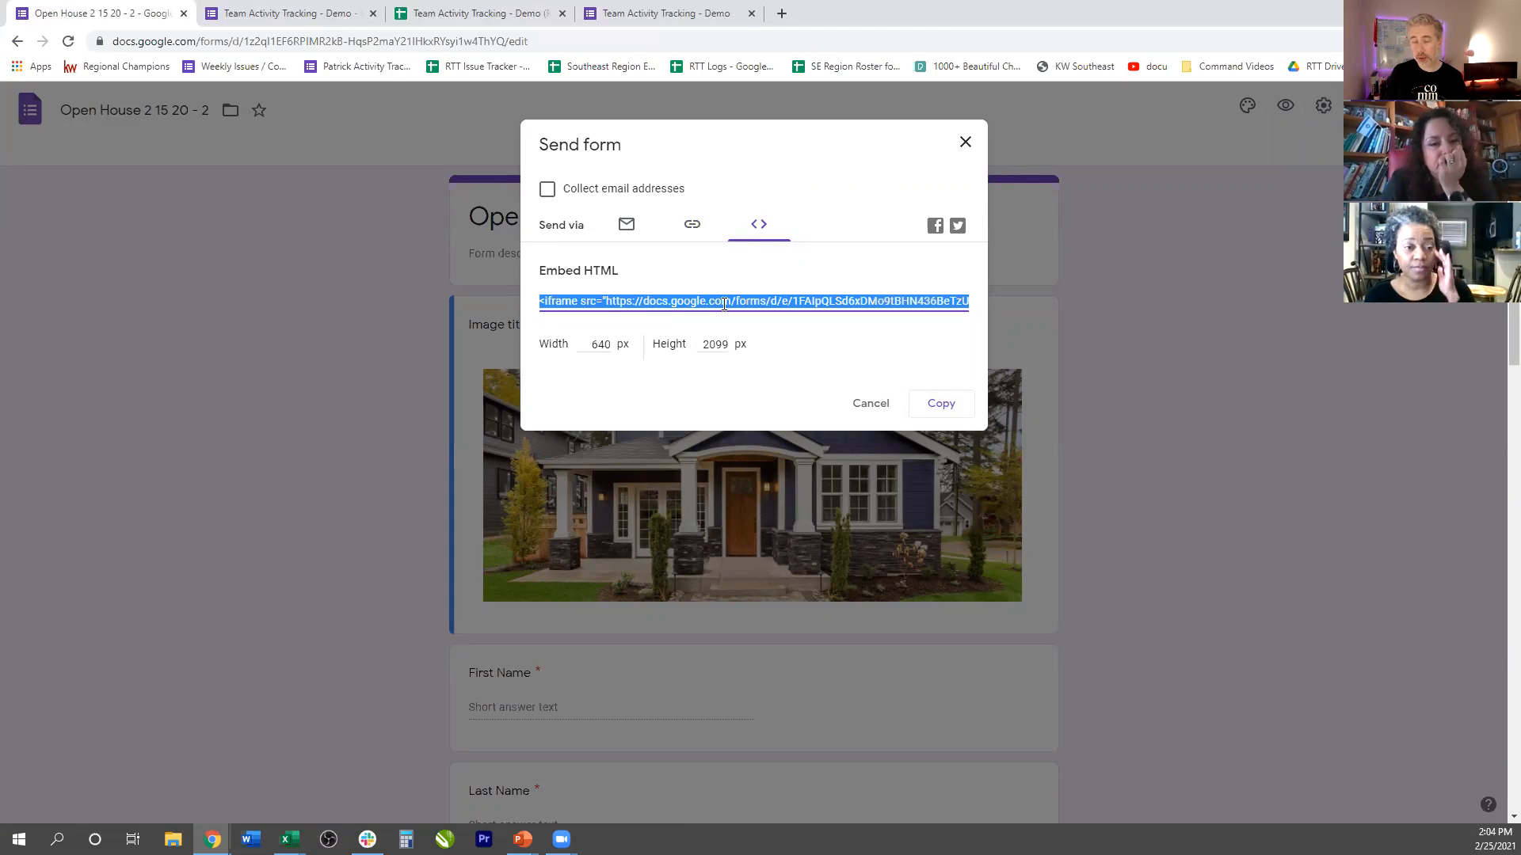
# Copy the form's shortened share link and open it in an incognito window
pyautogui.click(692, 225)
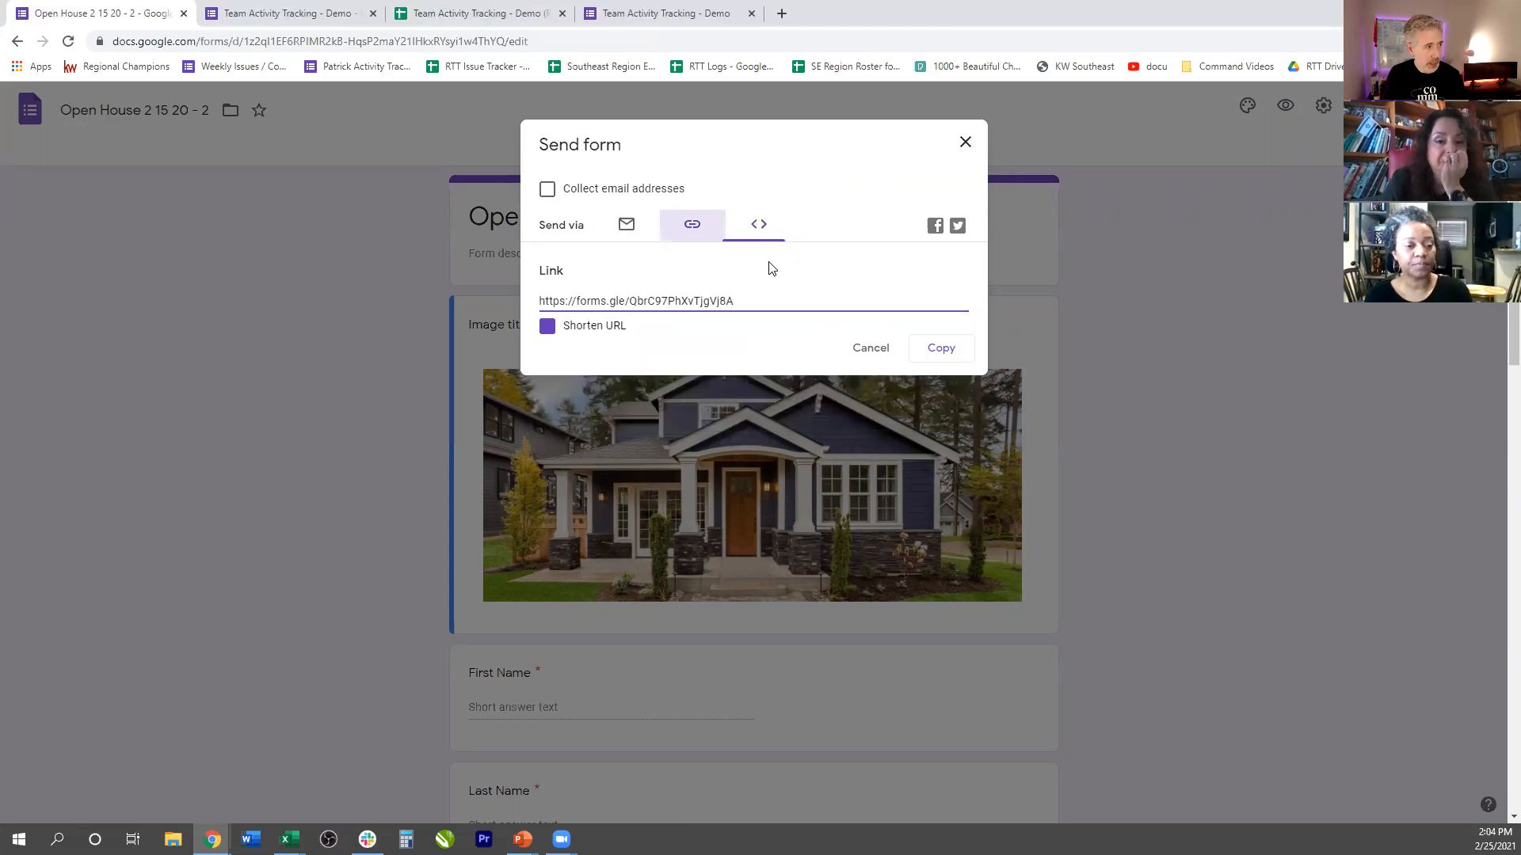
pyautogui.click(941, 346)
pyautogui.hotkey('ctrl', 'shift', 'n')
pyautogui.hotkey('ctrl', 'v')
pyautogui.press('Return')
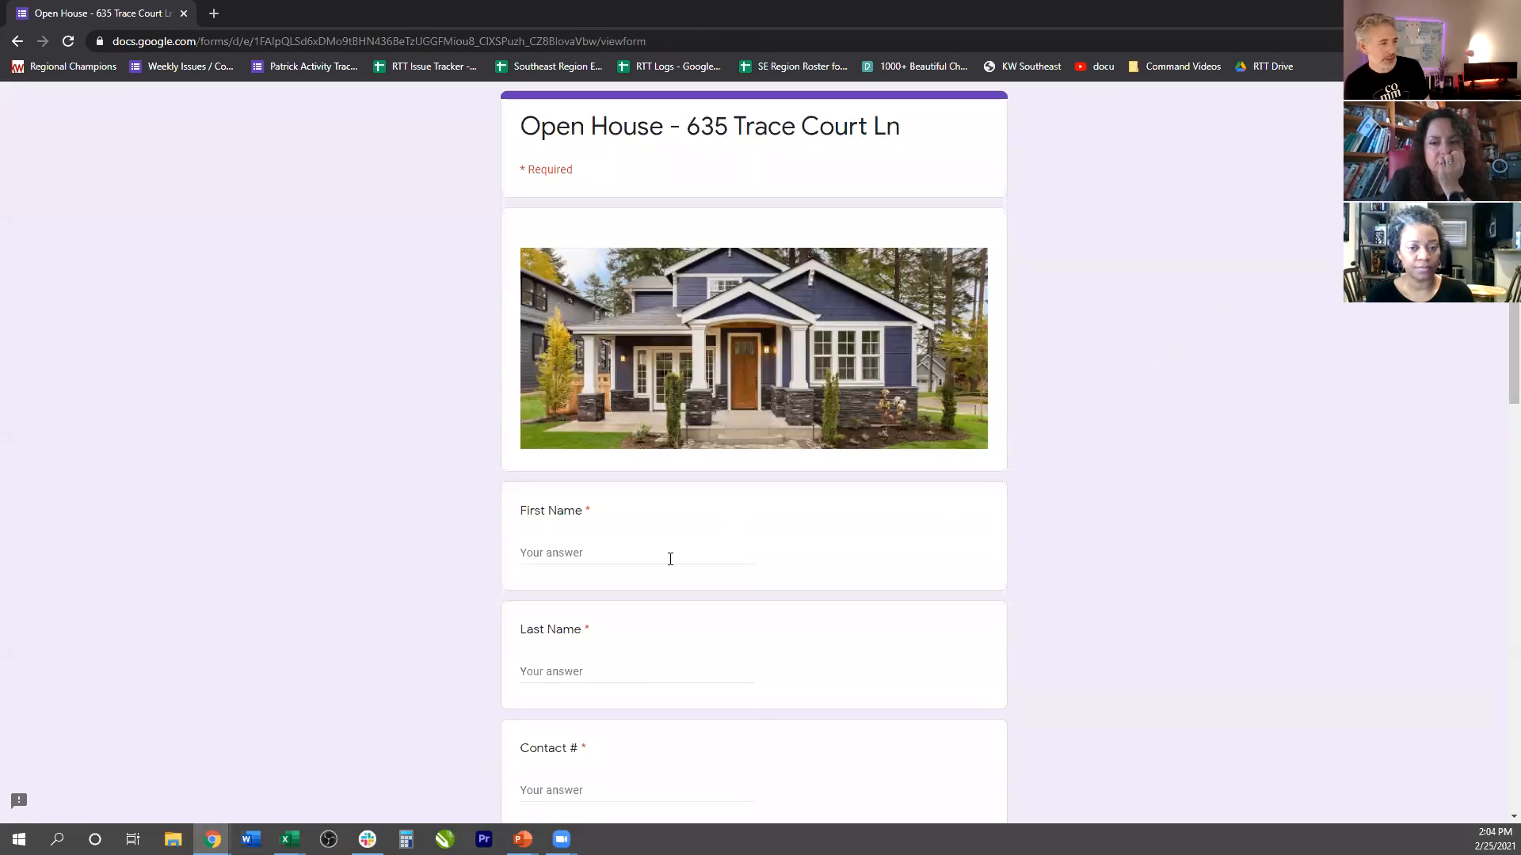
# Fill in the visitor's first name and last name on the live Open House form
pyautogui.click(669, 555)
pyautogui.scroll(-3, 824, 395)
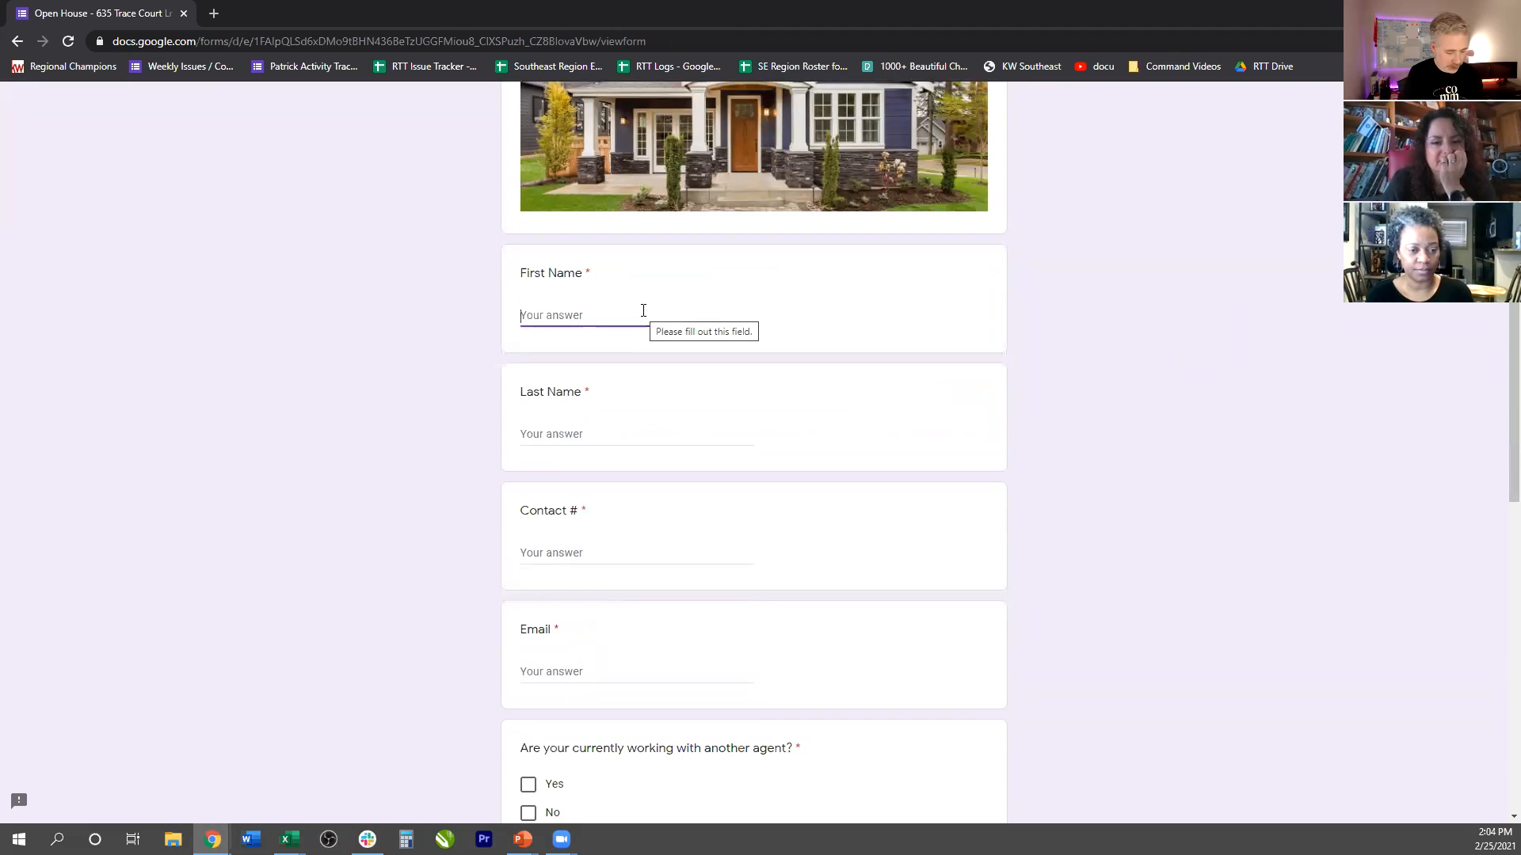
pyautogui.press('Tab')
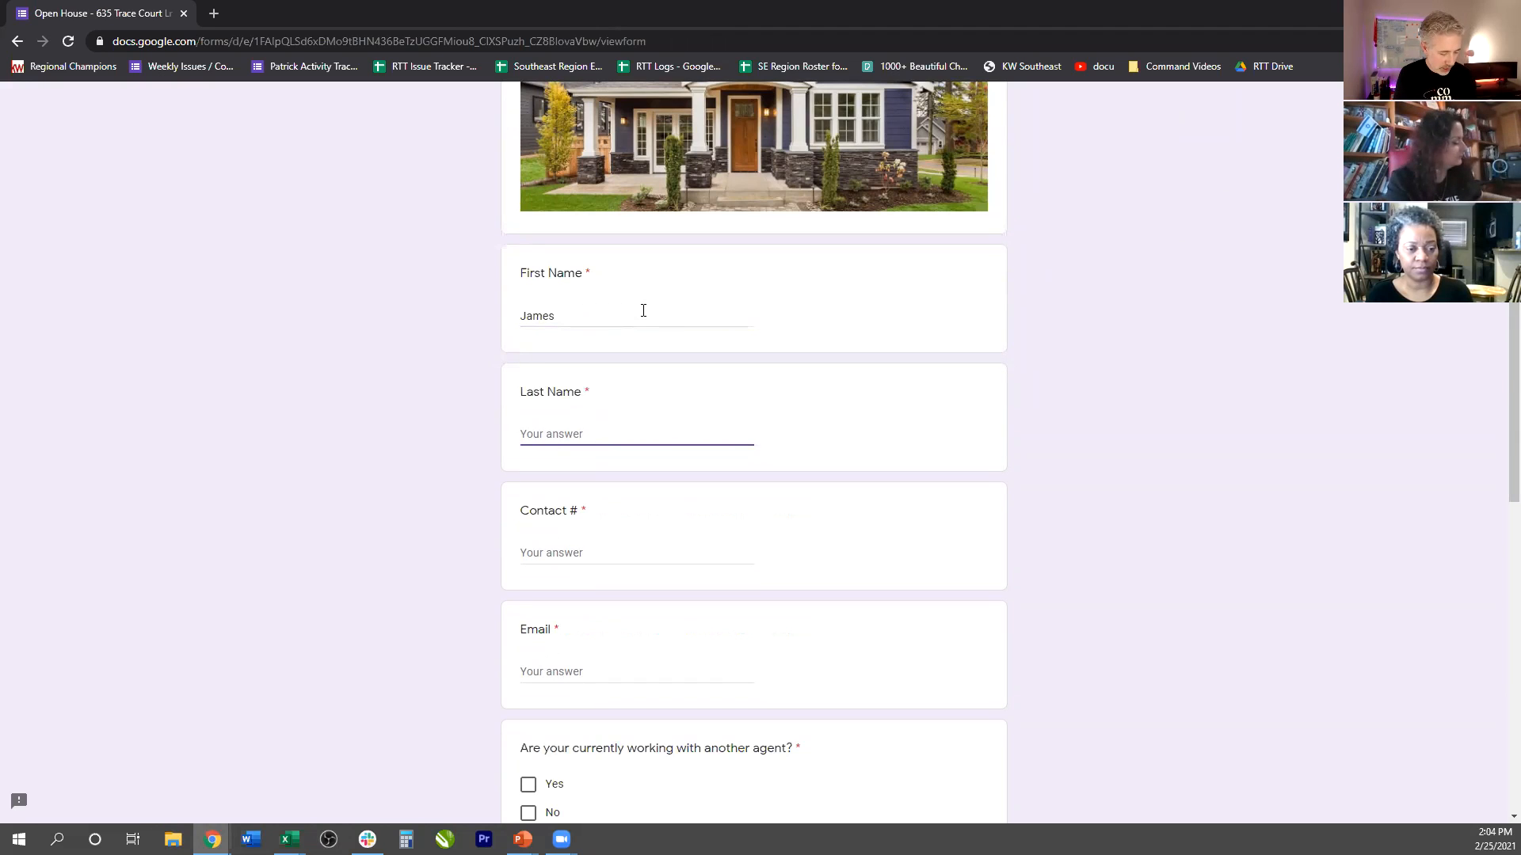
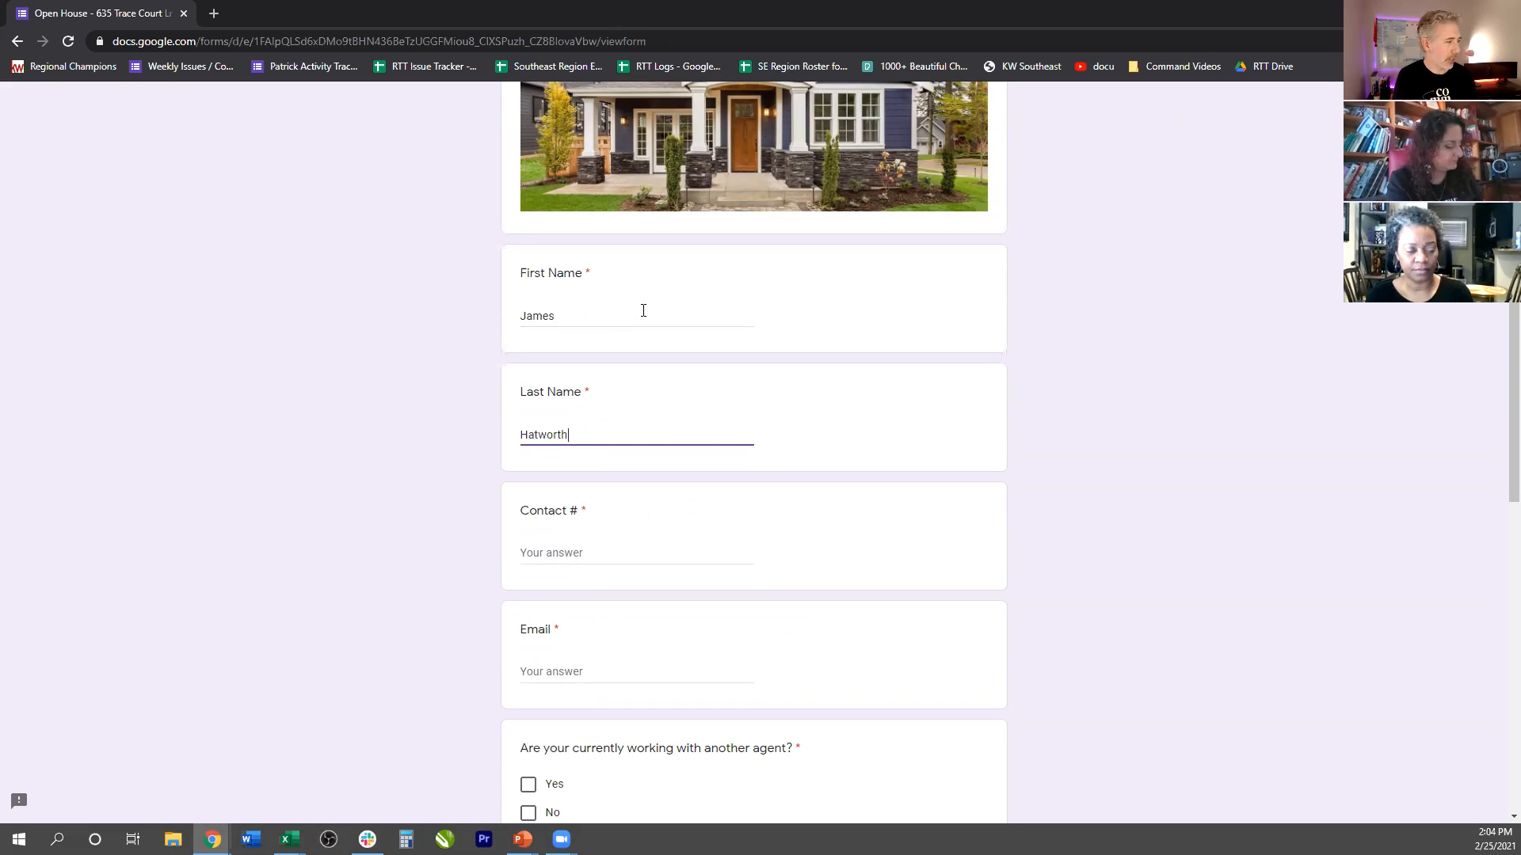
# Enter the visitor's contact number and email address on the Open House form
pyautogui.click(533, 553)
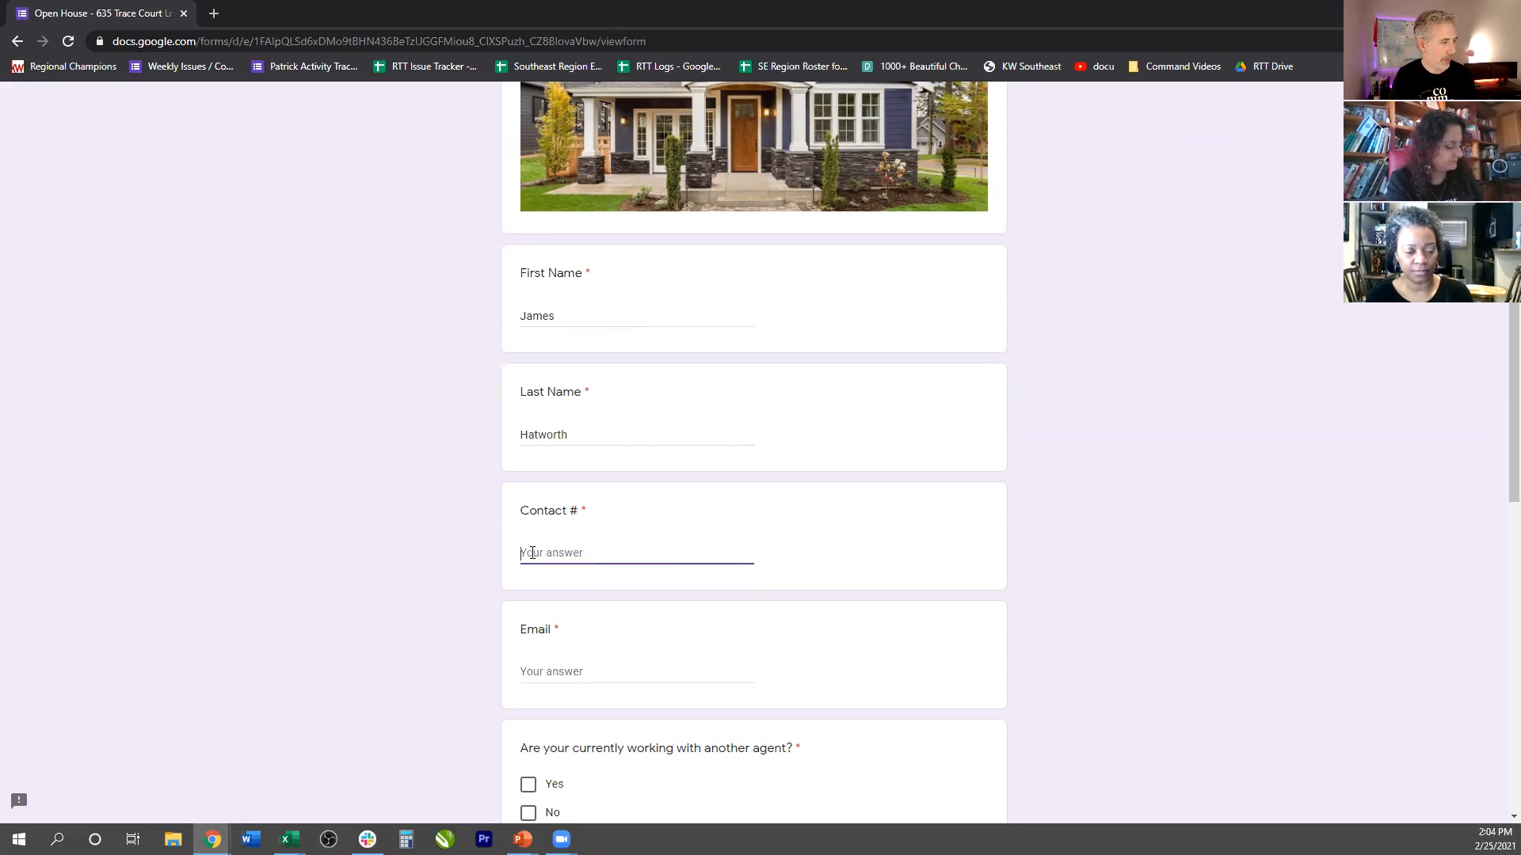
pyautogui.write('205')
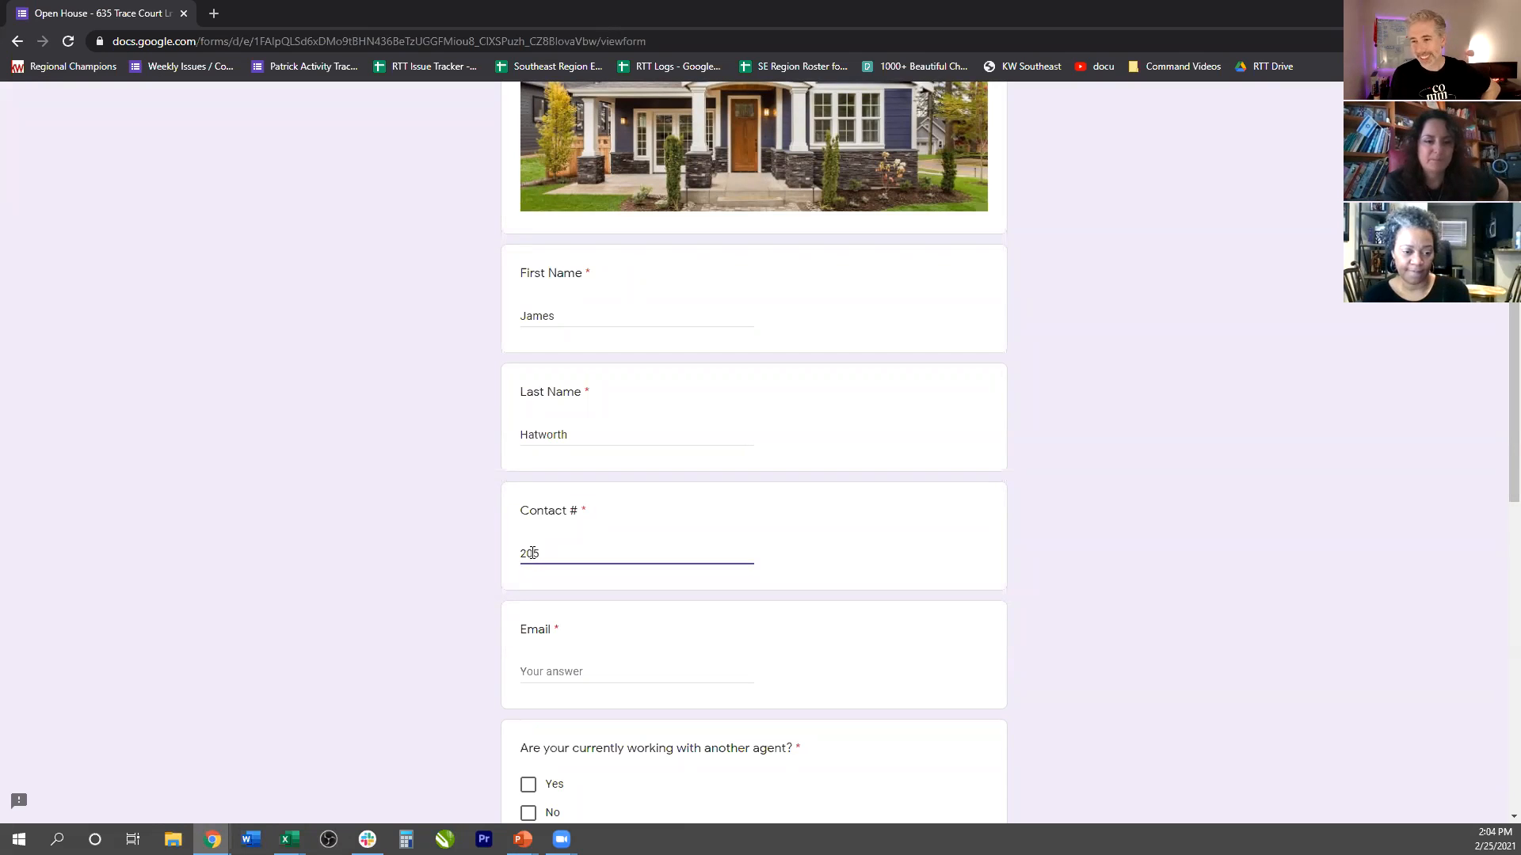
pyautogui.write('55559871')
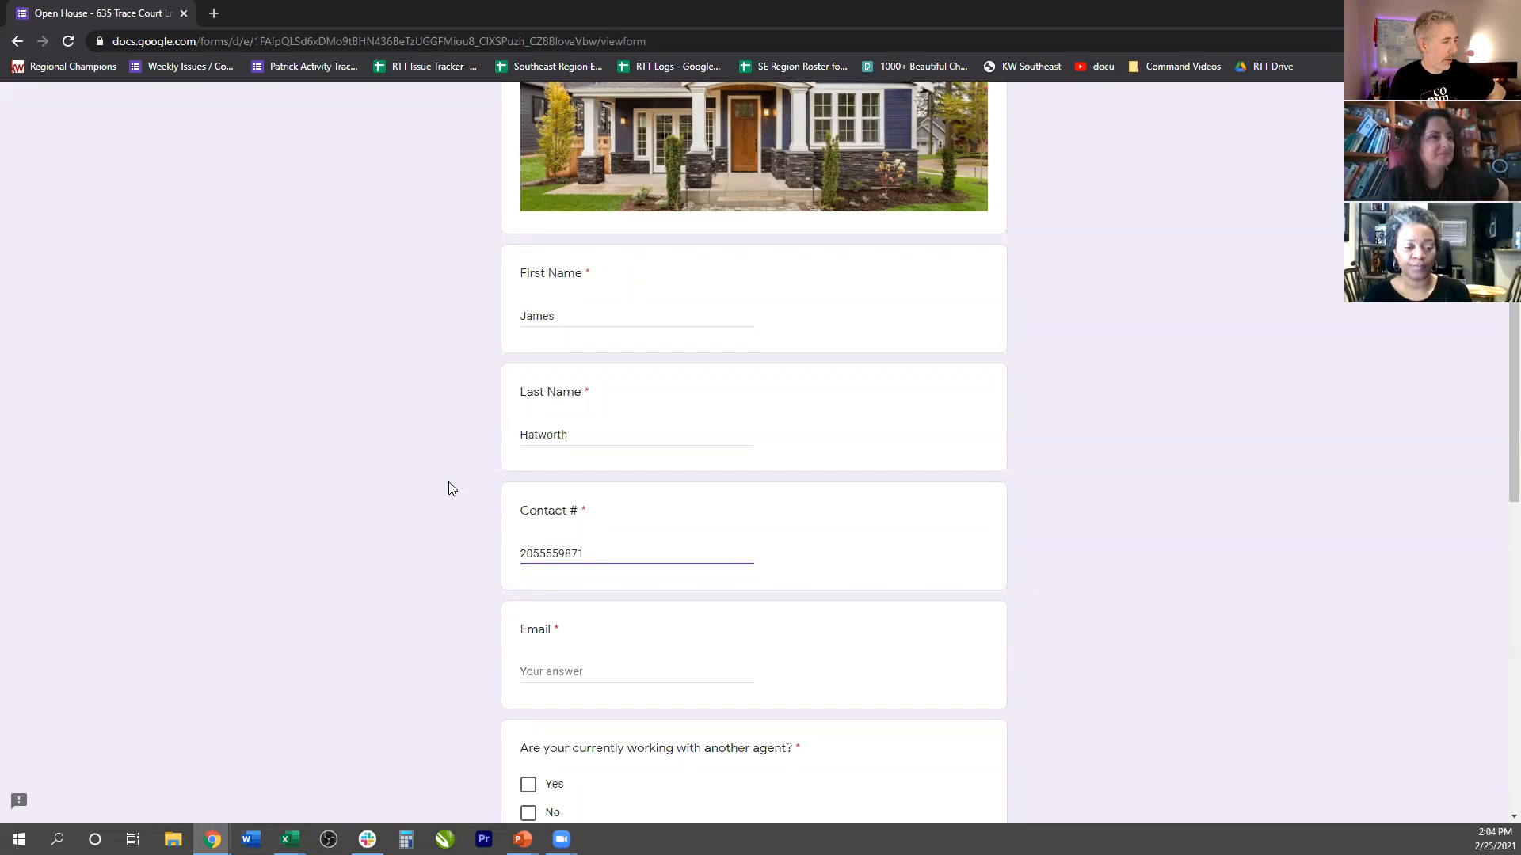
pyautogui.click(689, 662)
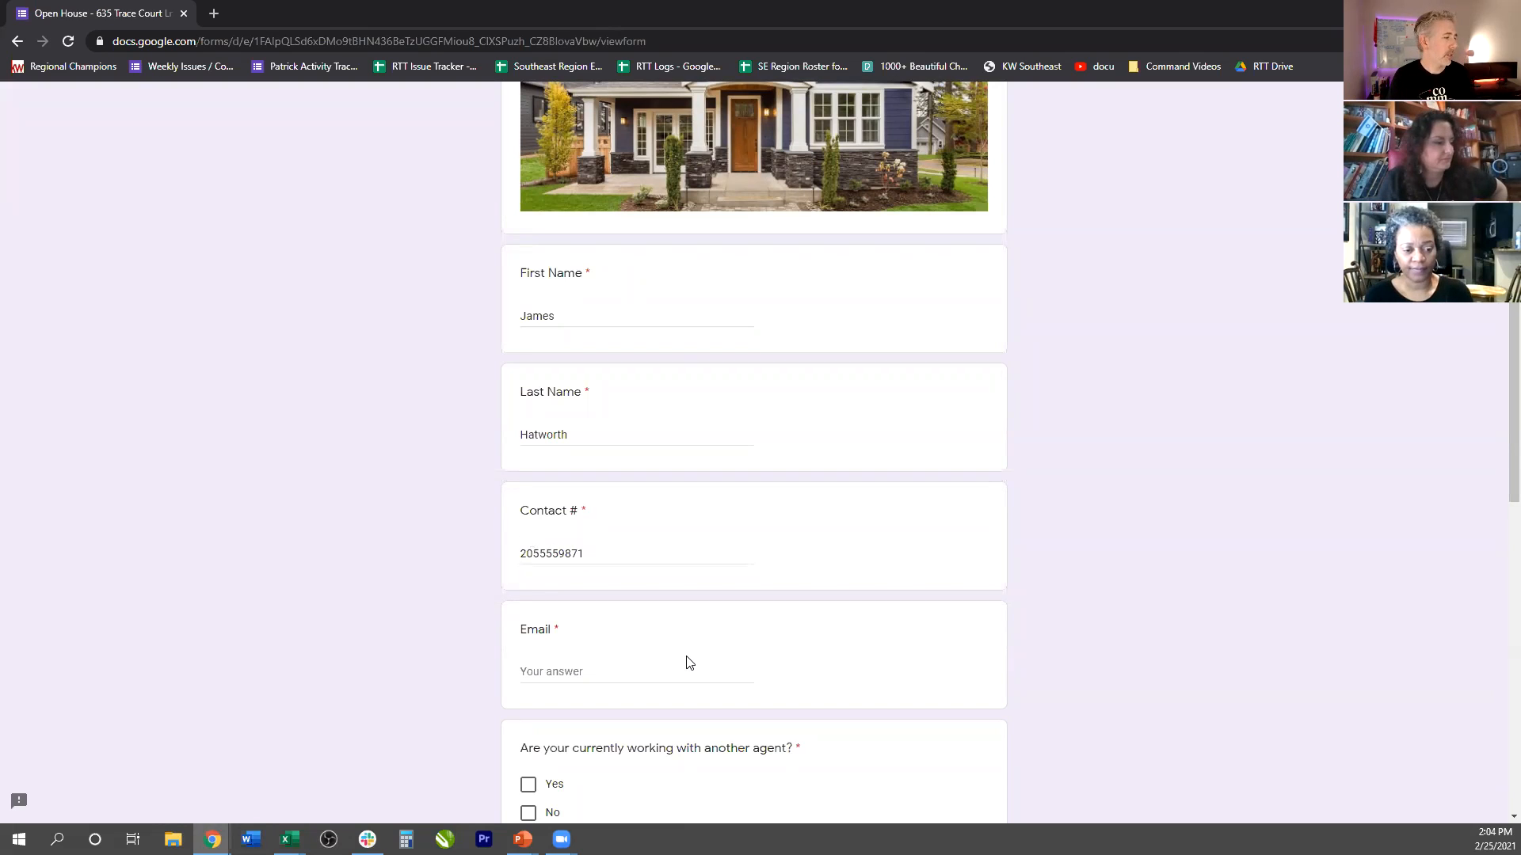
pyautogui.click(585, 673)
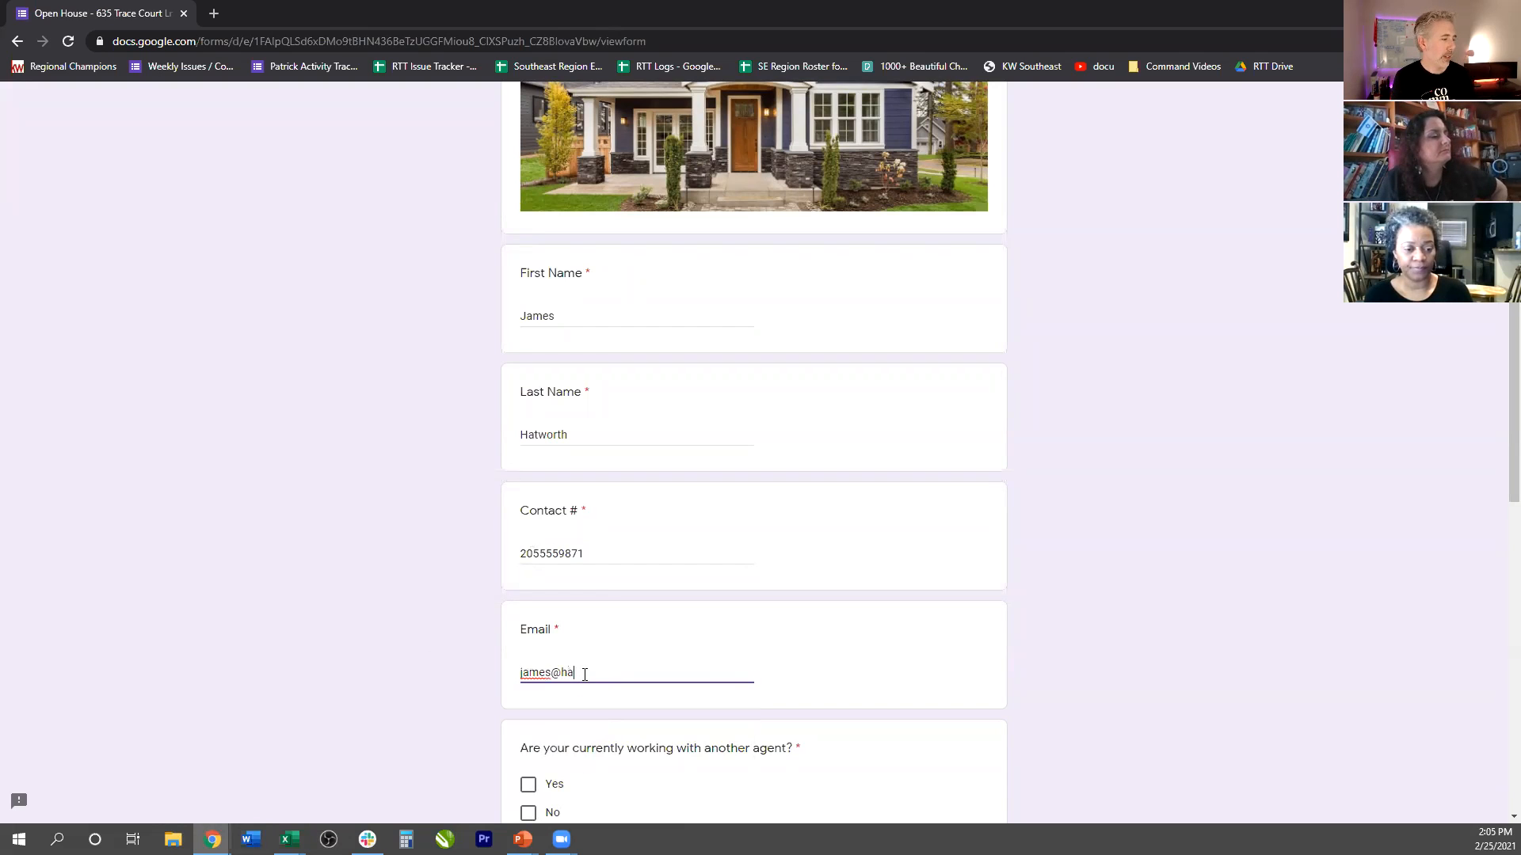
pyautogui.click(1419, 639)
# Answer No to working with another agent, rate the exterior impressions Gorgeous!, and choose Kitchen as the most liked feature
pyautogui.scroll(-5, 1373, 401)
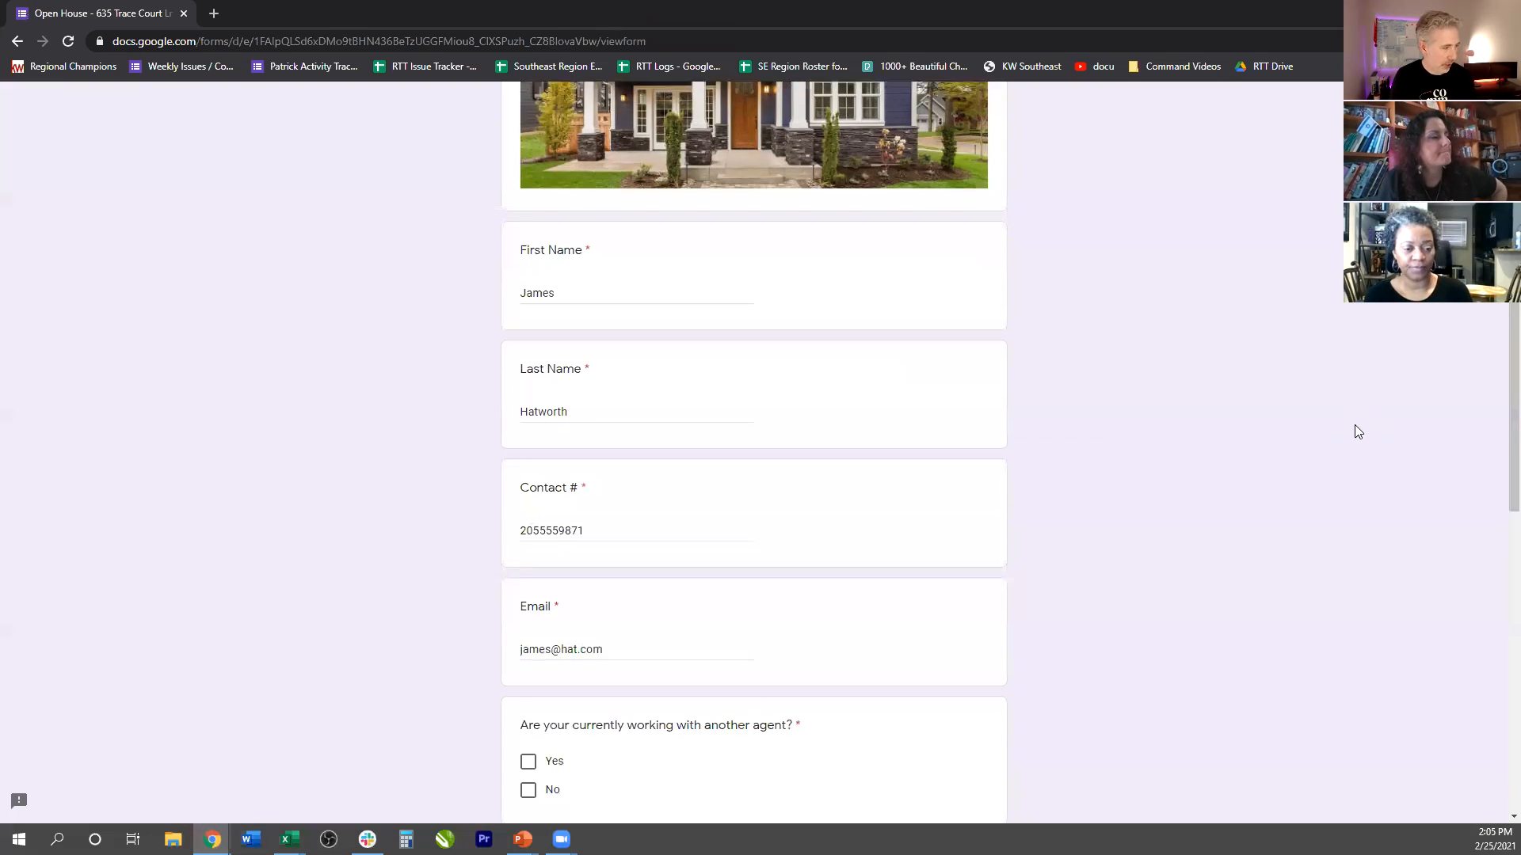
pyautogui.click(529, 419)
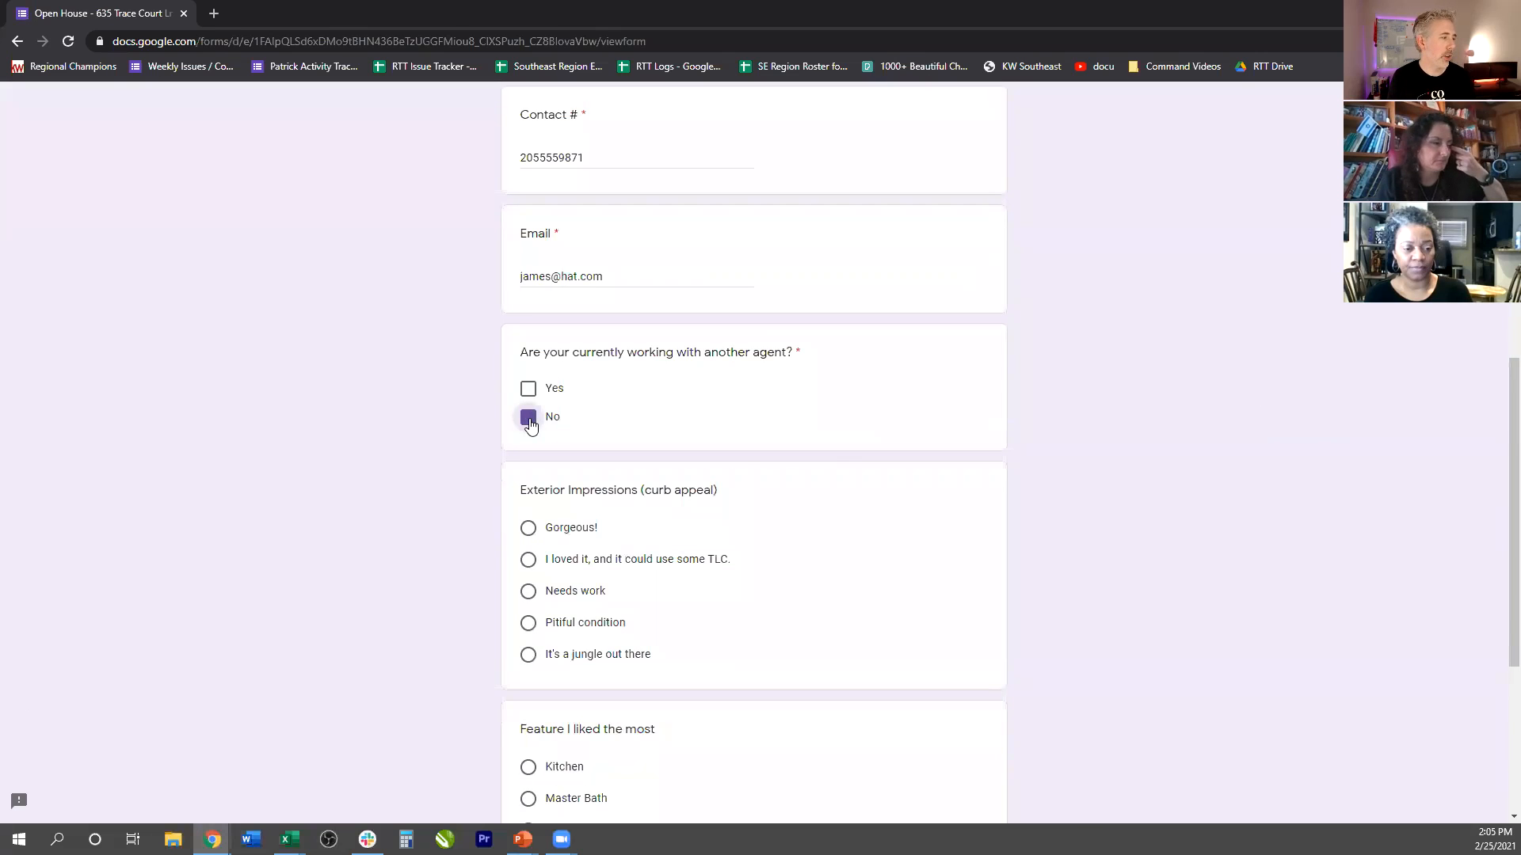
pyautogui.click(527, 531)
pyautogui.scroll(-4, 1104, 486)
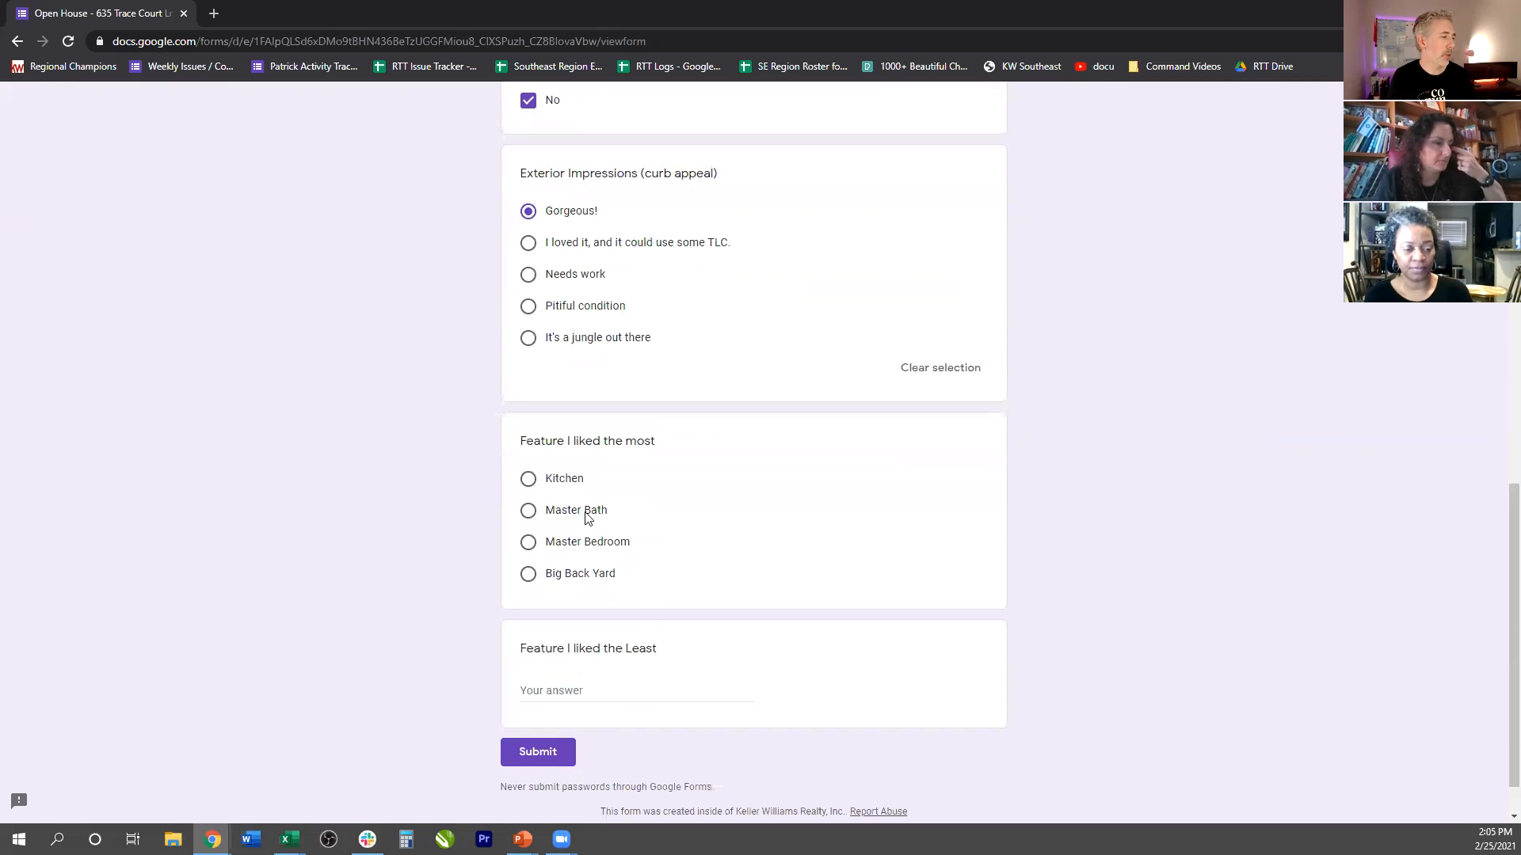
pyautogui.click(527, 482)
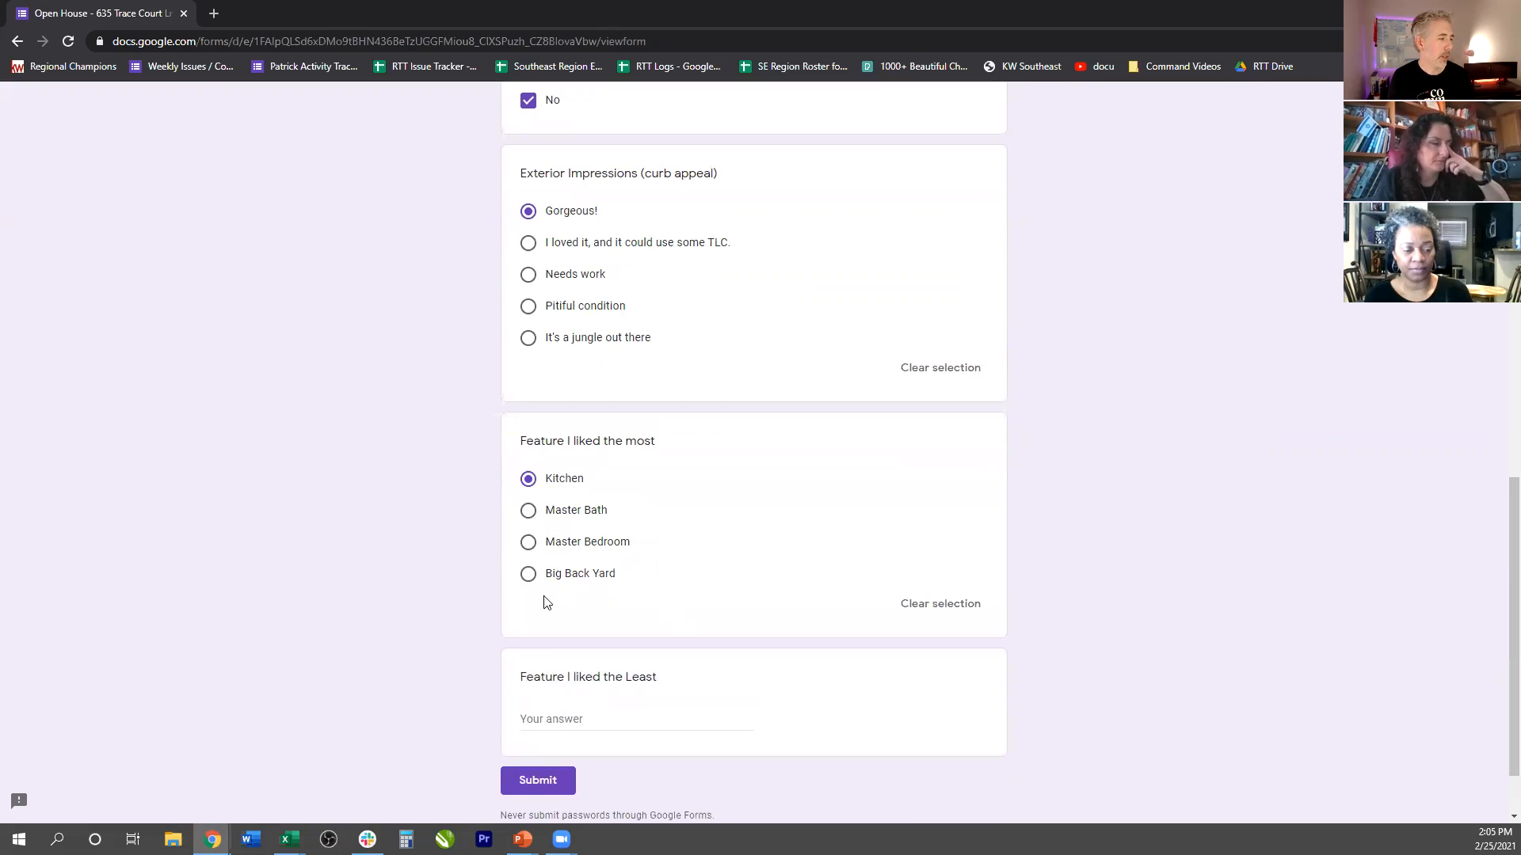
# Enter "Weird closet" as the least liked feature and submit the form response
pyautogui.click(575, 716)
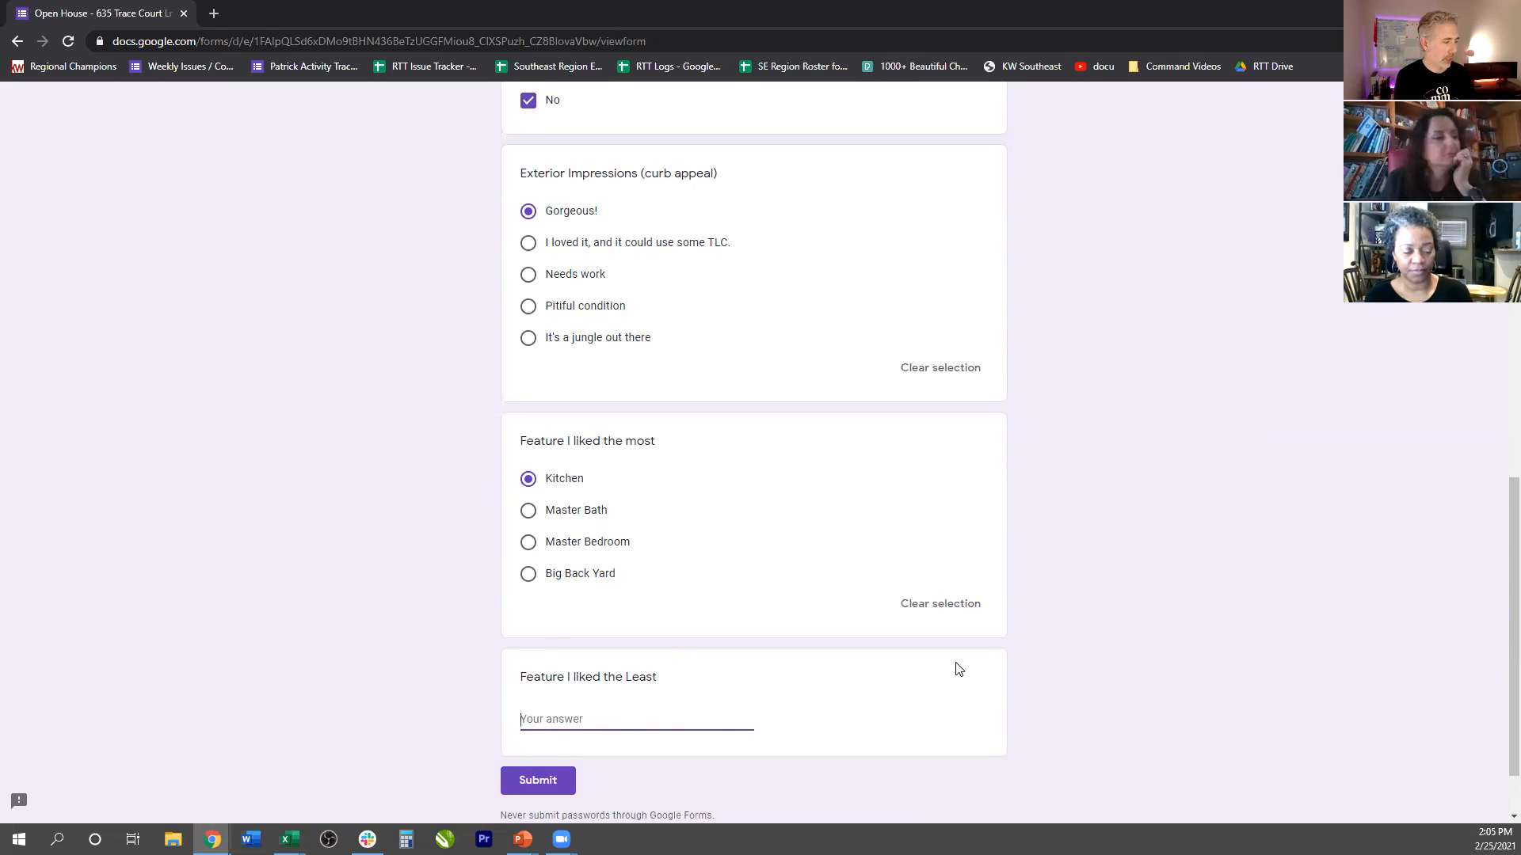
pyautogui.write('Weird closet')
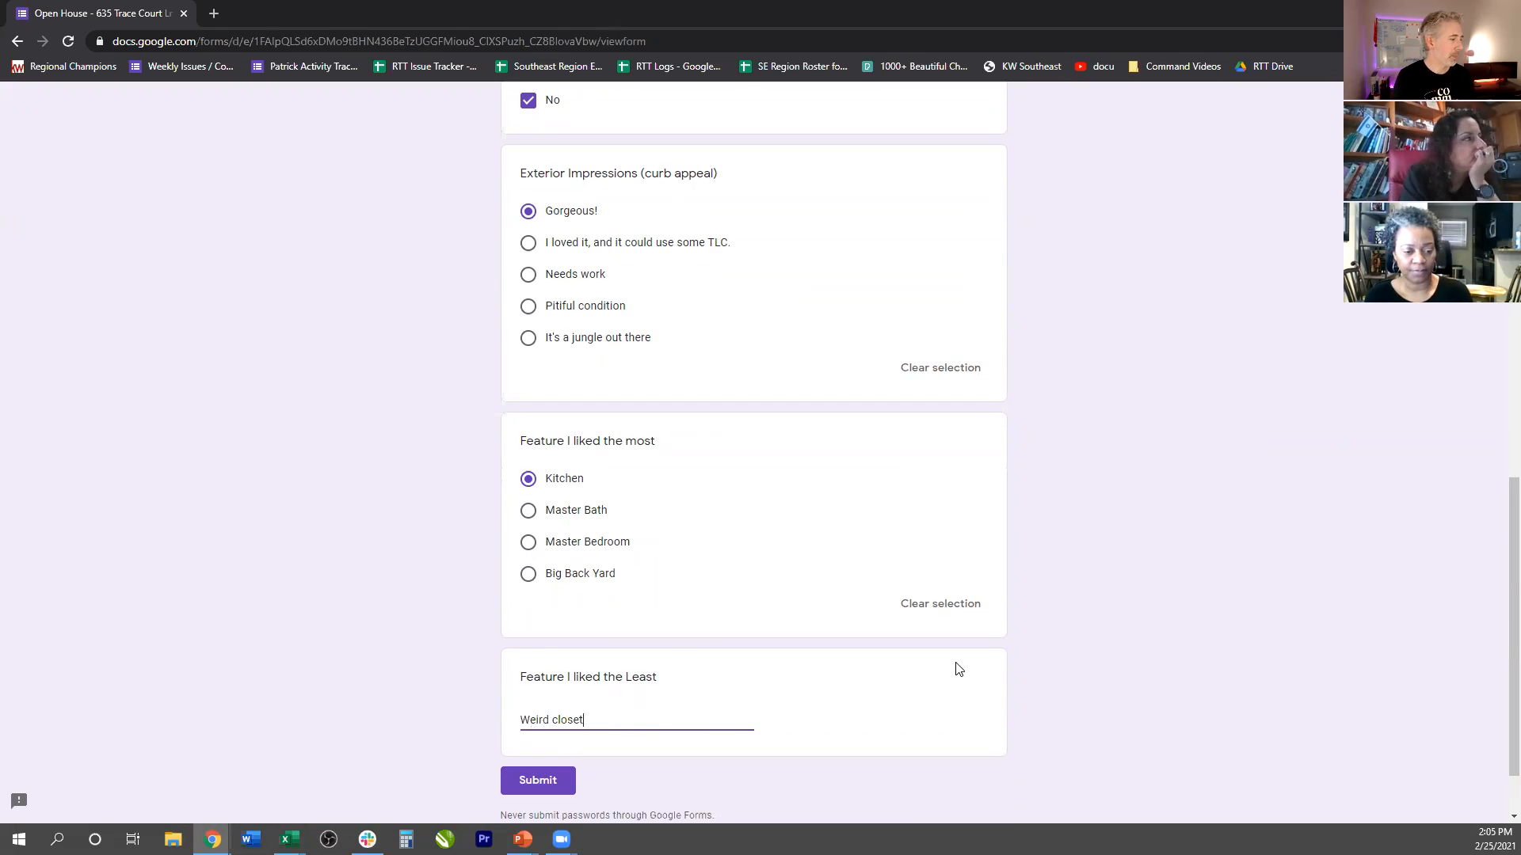
pyautogui.click(538, 780)
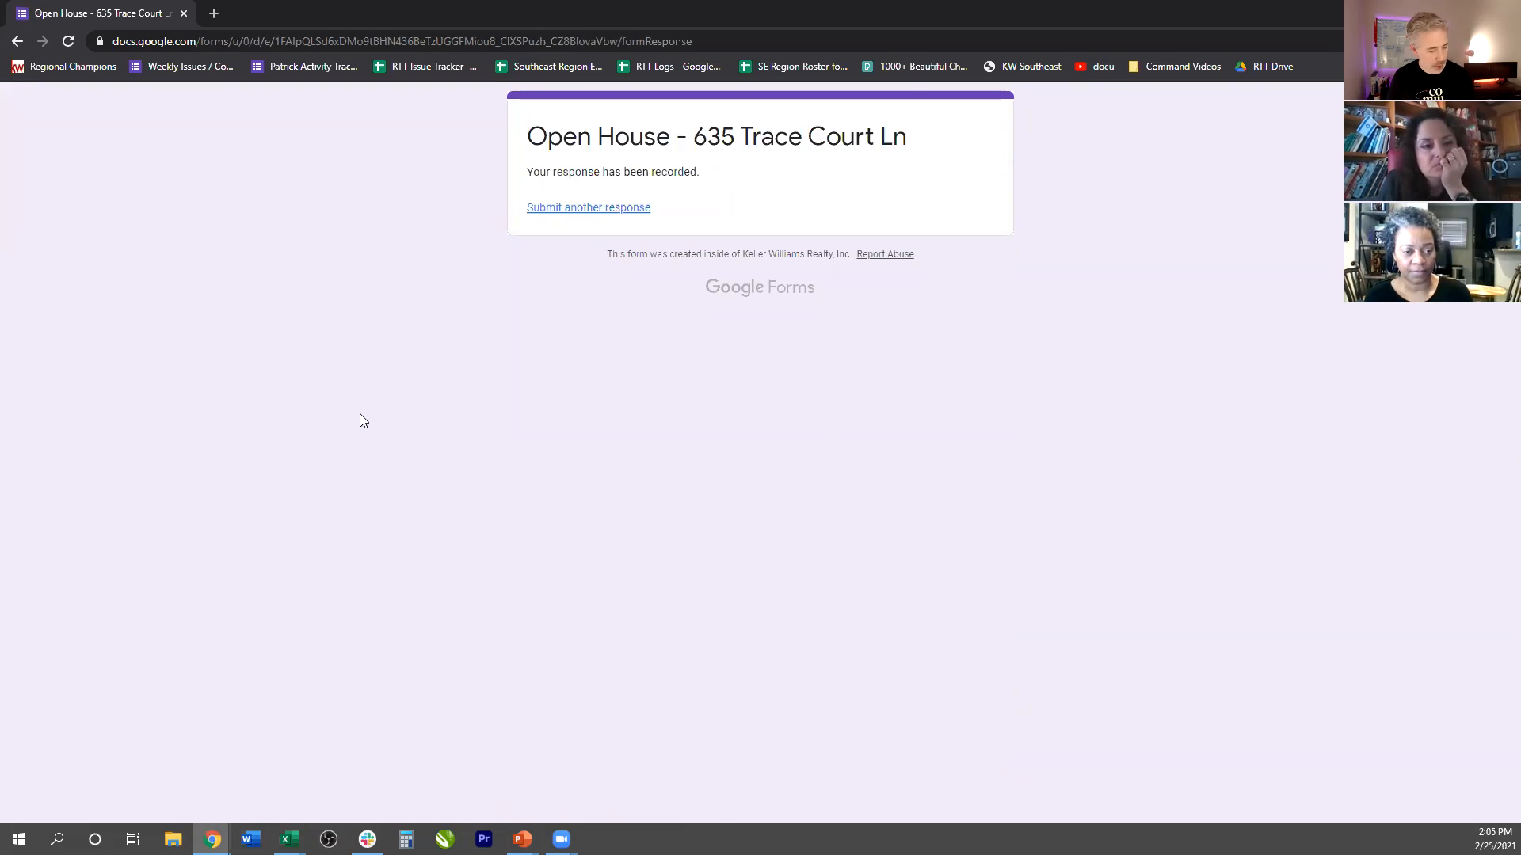
# Return to the form editor, close the sending options and open the linked spreadsheet of the form's responses
pyautogui.hotkey('alt', 'Tab')
pyautogui.click(966, 143)
pyautogui.click(792, 154)
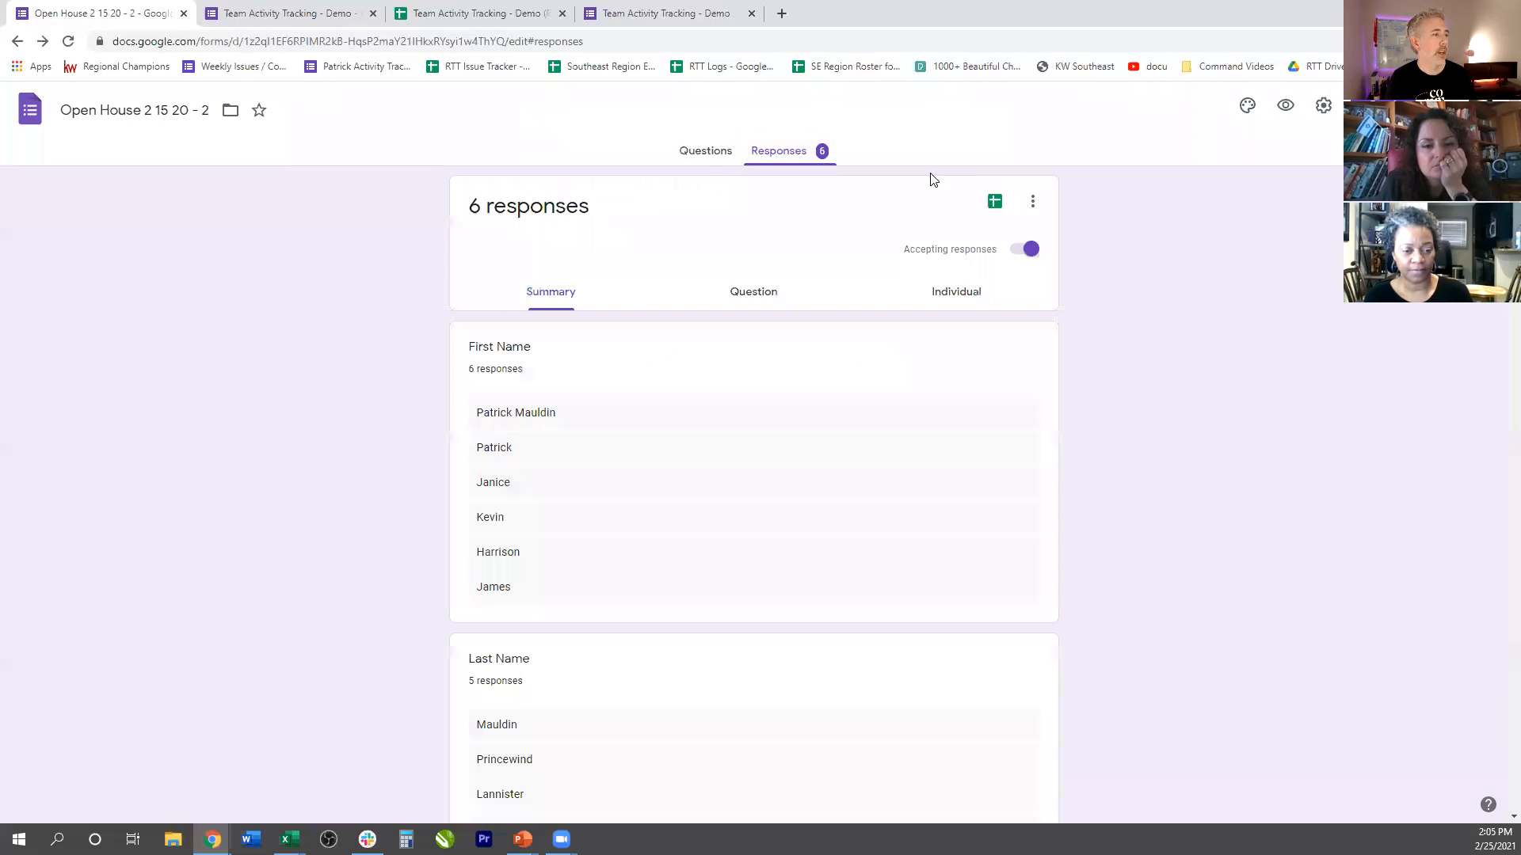
pyautogui.click(995, 203)
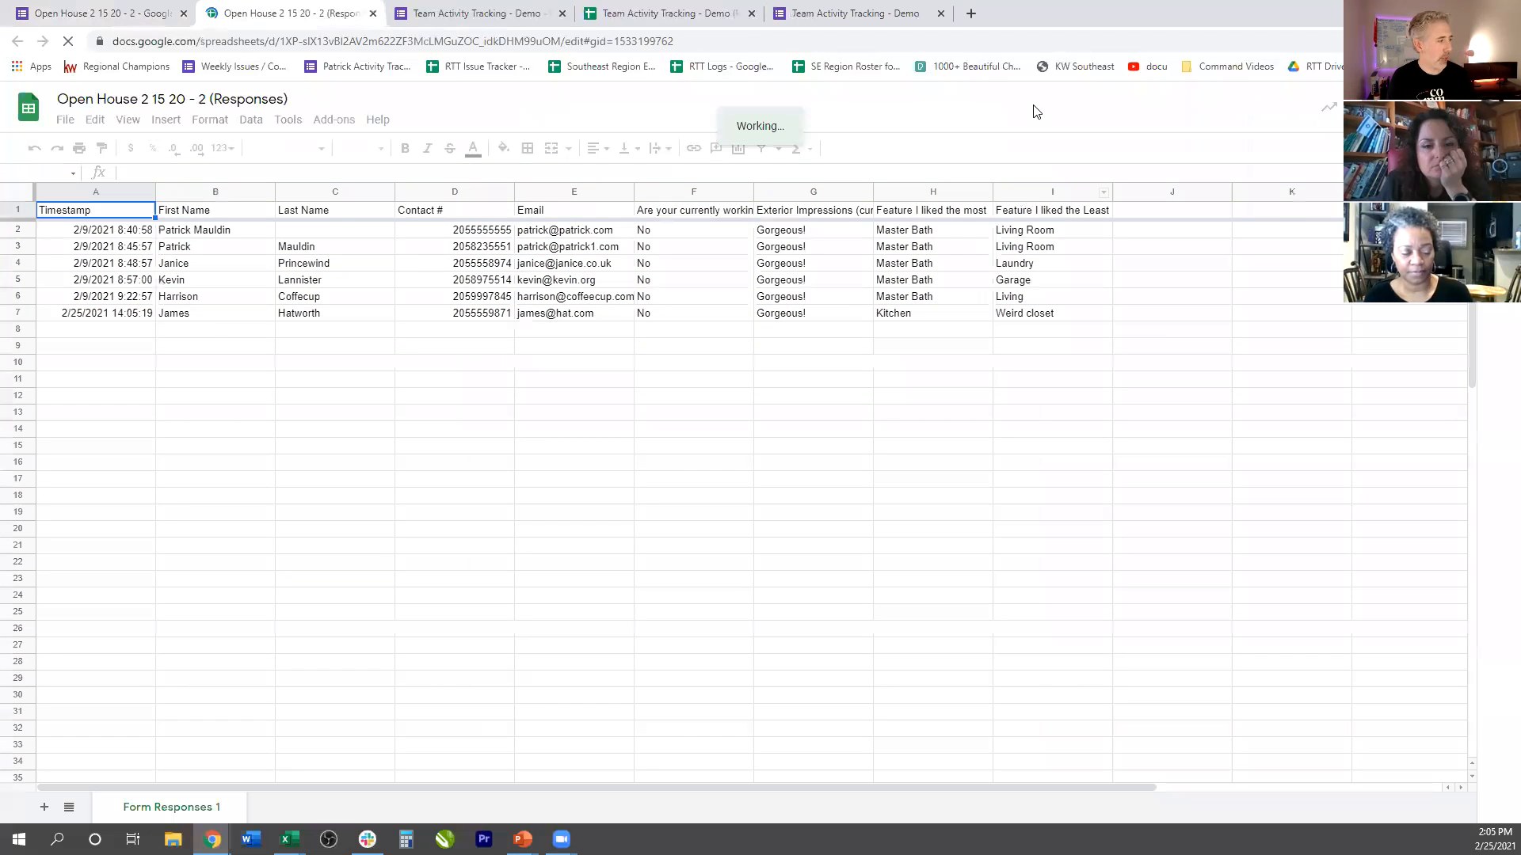
# Examine the newest response row in the spreadsheet, from its timestamp across to the least liked feature
pyautogui.hotkey('ctrl', 'Down')
pyautogui.press('Right')
pyautogui.press('Right')
pyautogui.press('Right')
pyautogui.press('Right')
pyautogui.press('Right')
pyautogui.press('Right')
pyautogui.press('Right')
pyautogui.press('Right')
pyautogui.press('Right')
pyautogui.press('Left')
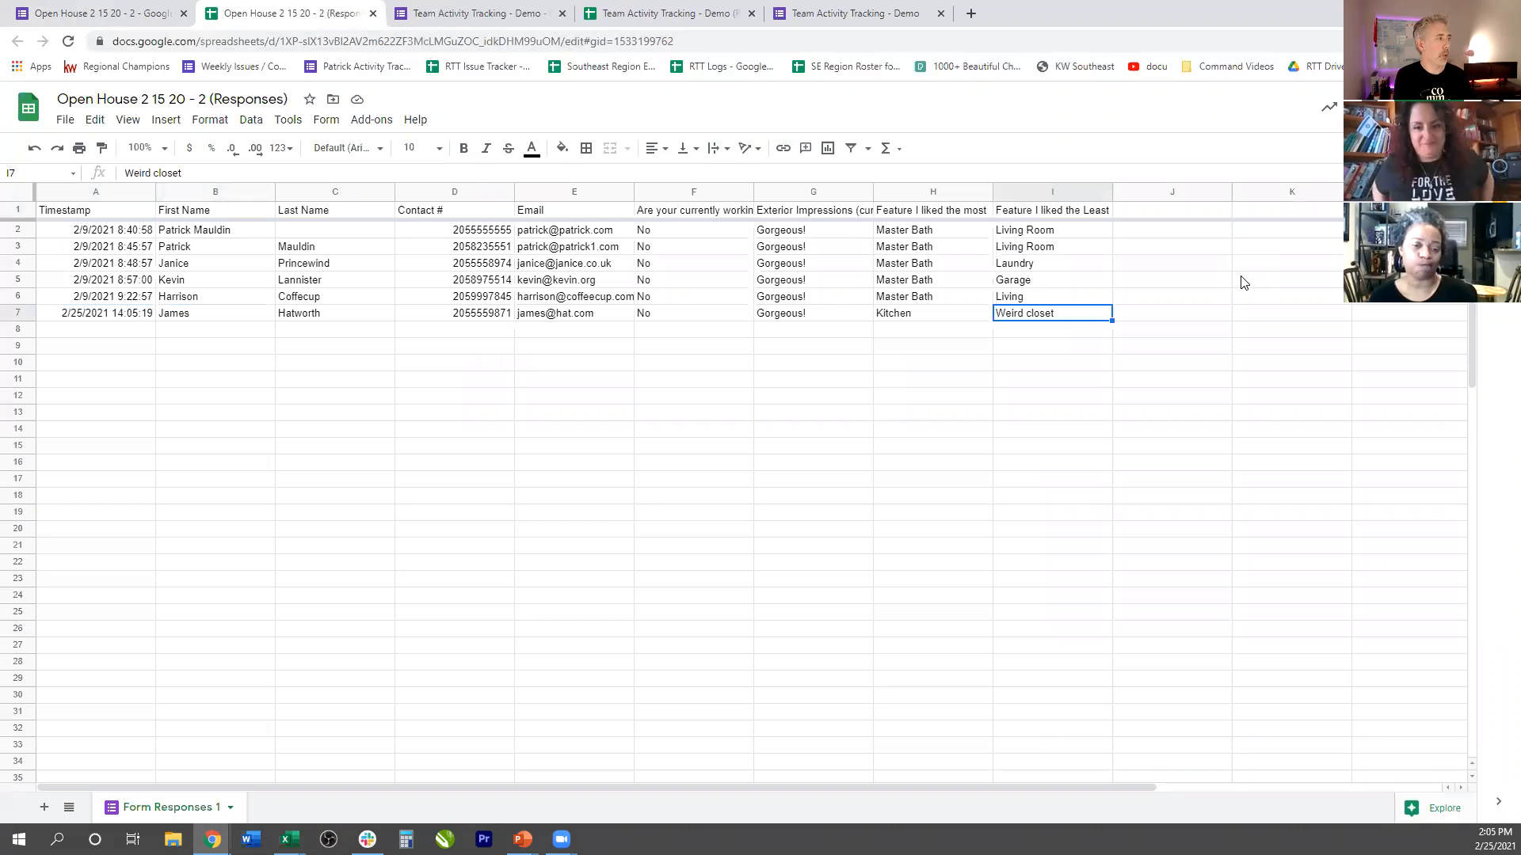
# Open zapier.com in a new browser tab and sign in with the first listed Google account
pyautogui.hotkey('ctrl', 't')
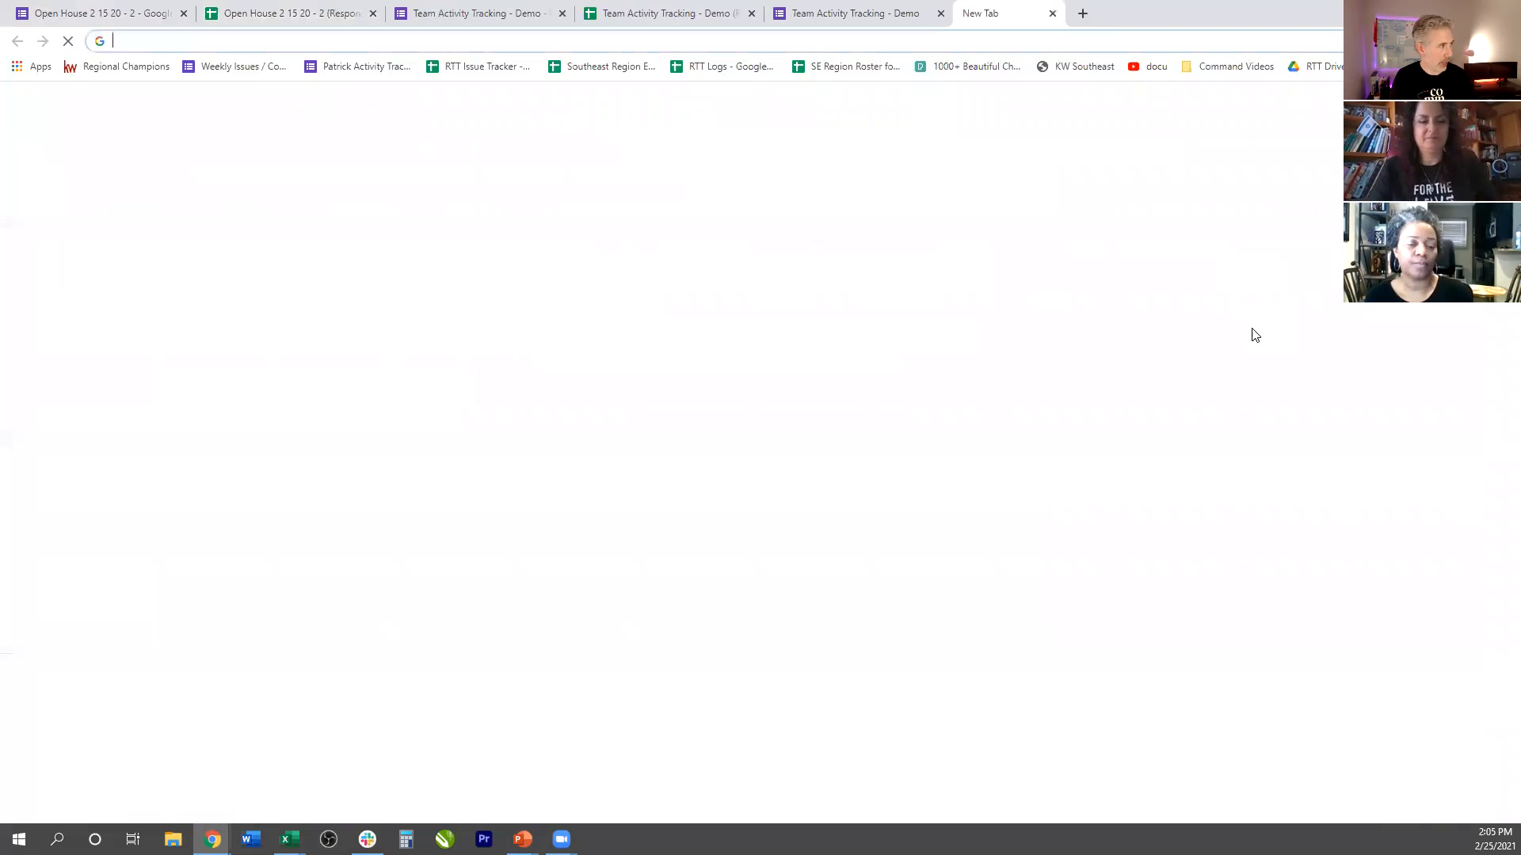
pyautogui.write('zapier.com')
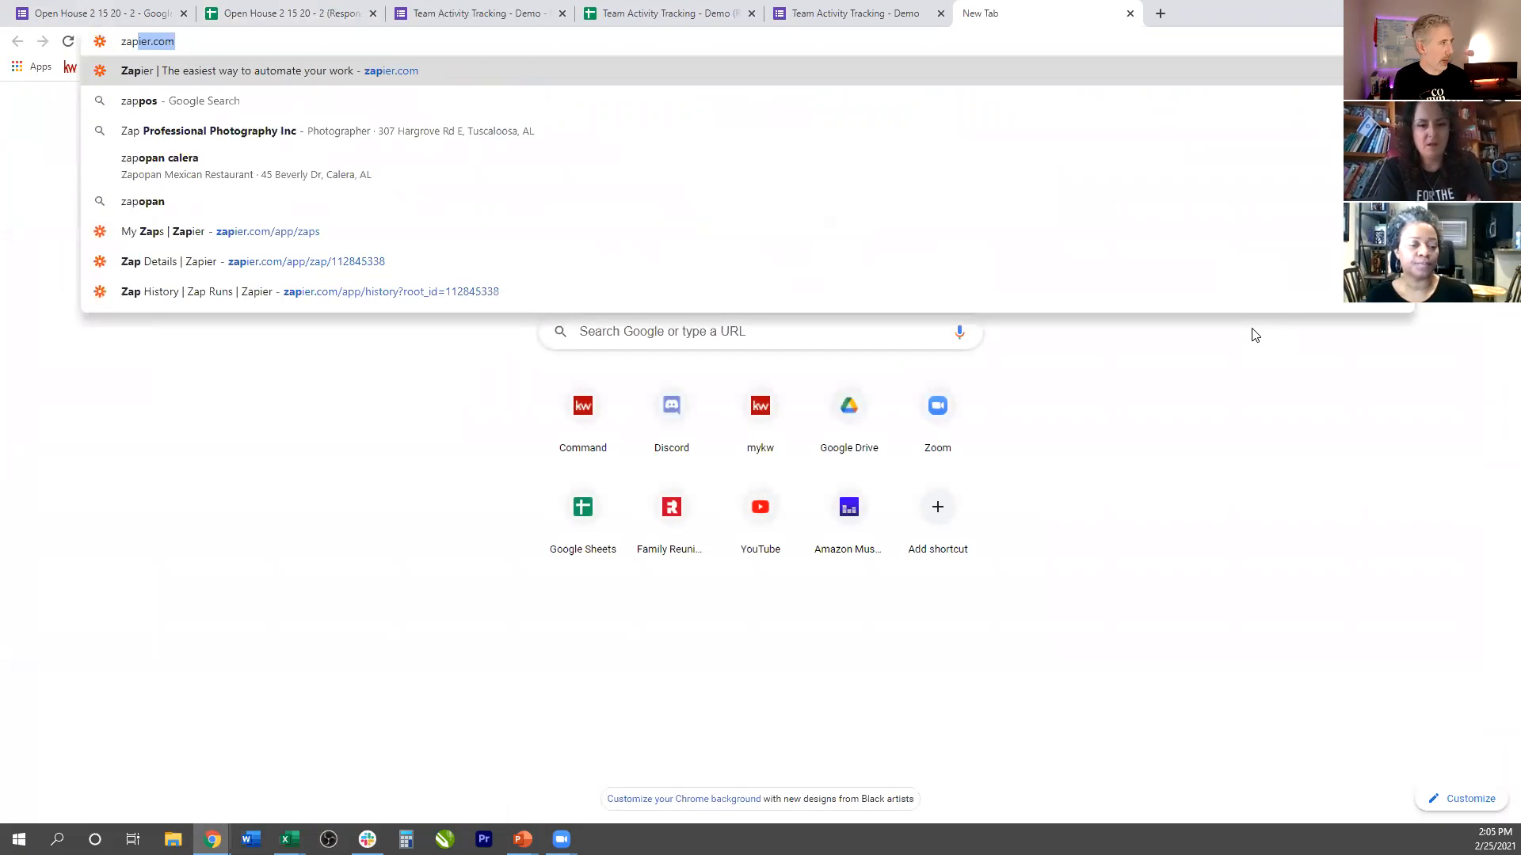
pyautogui.press('Return')
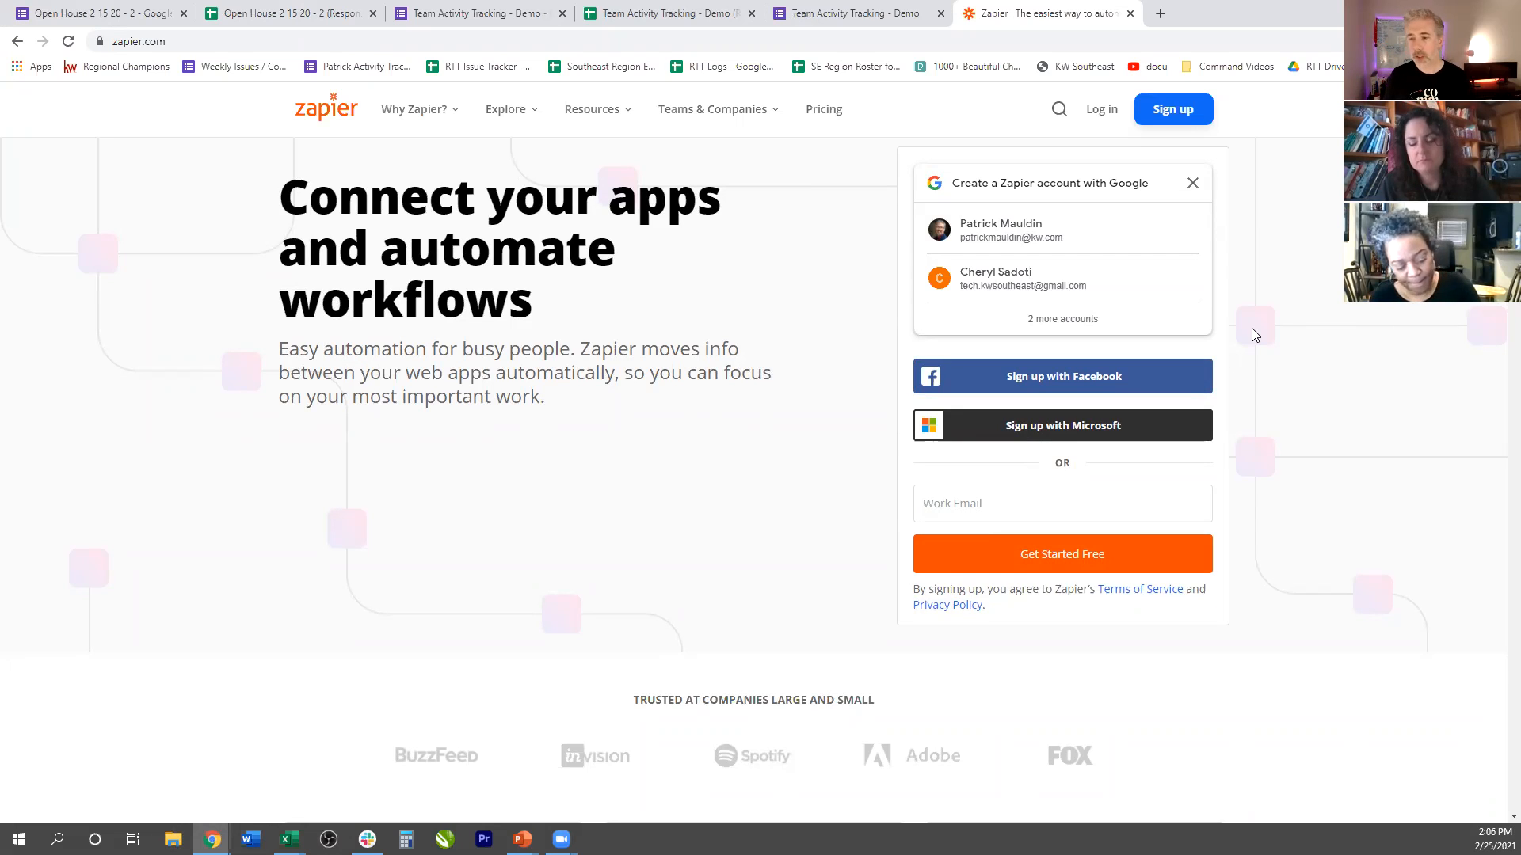
pyautogui.click(1063, 229)
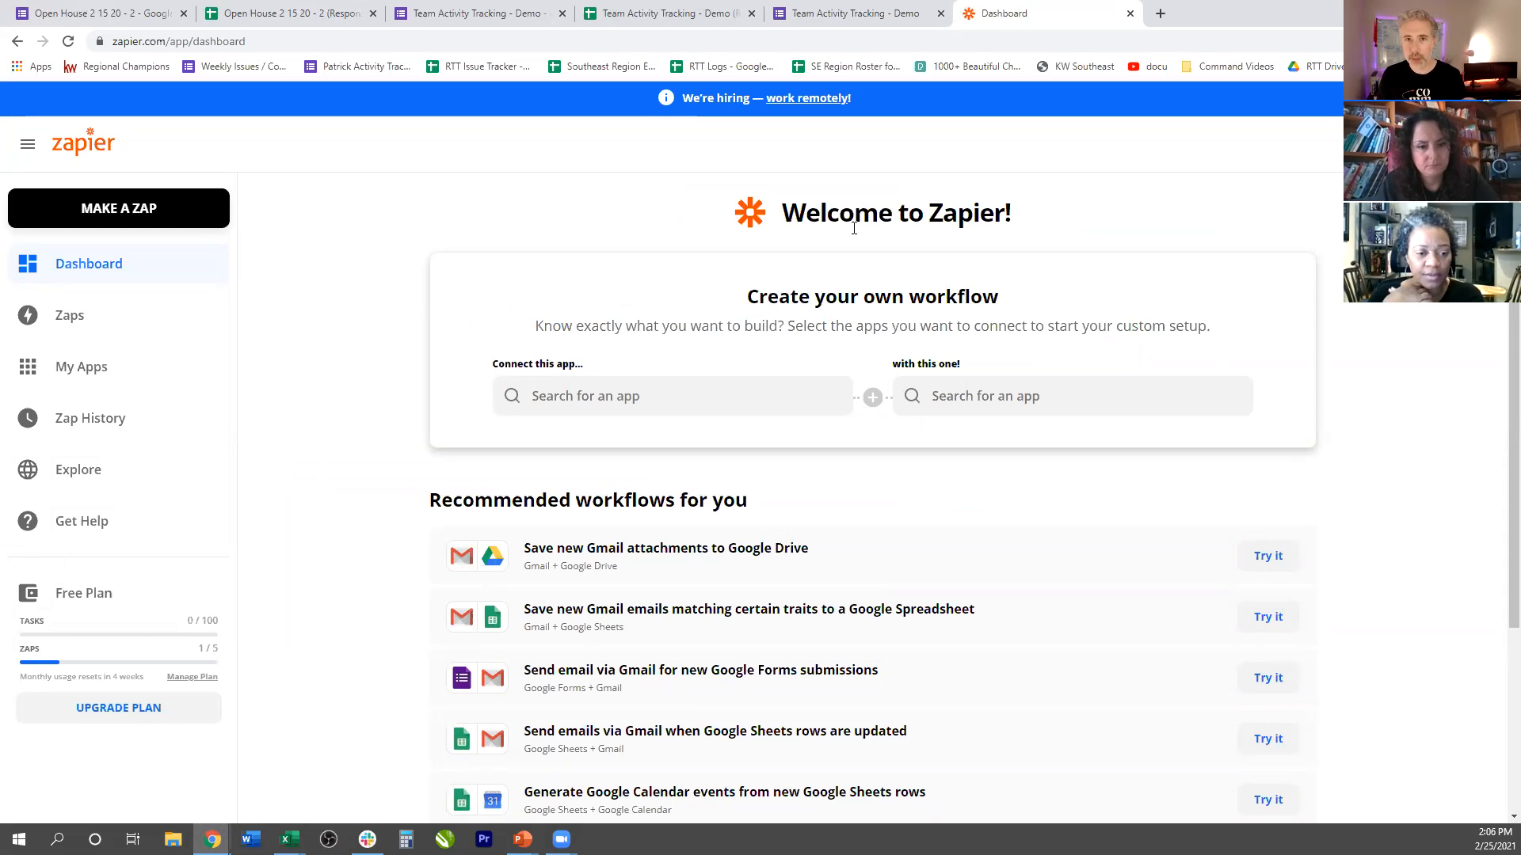
# Choose Google Forms and Keller Williams Command as the two apps to connect in the custom workflow
pyautogui.click(680, 393)
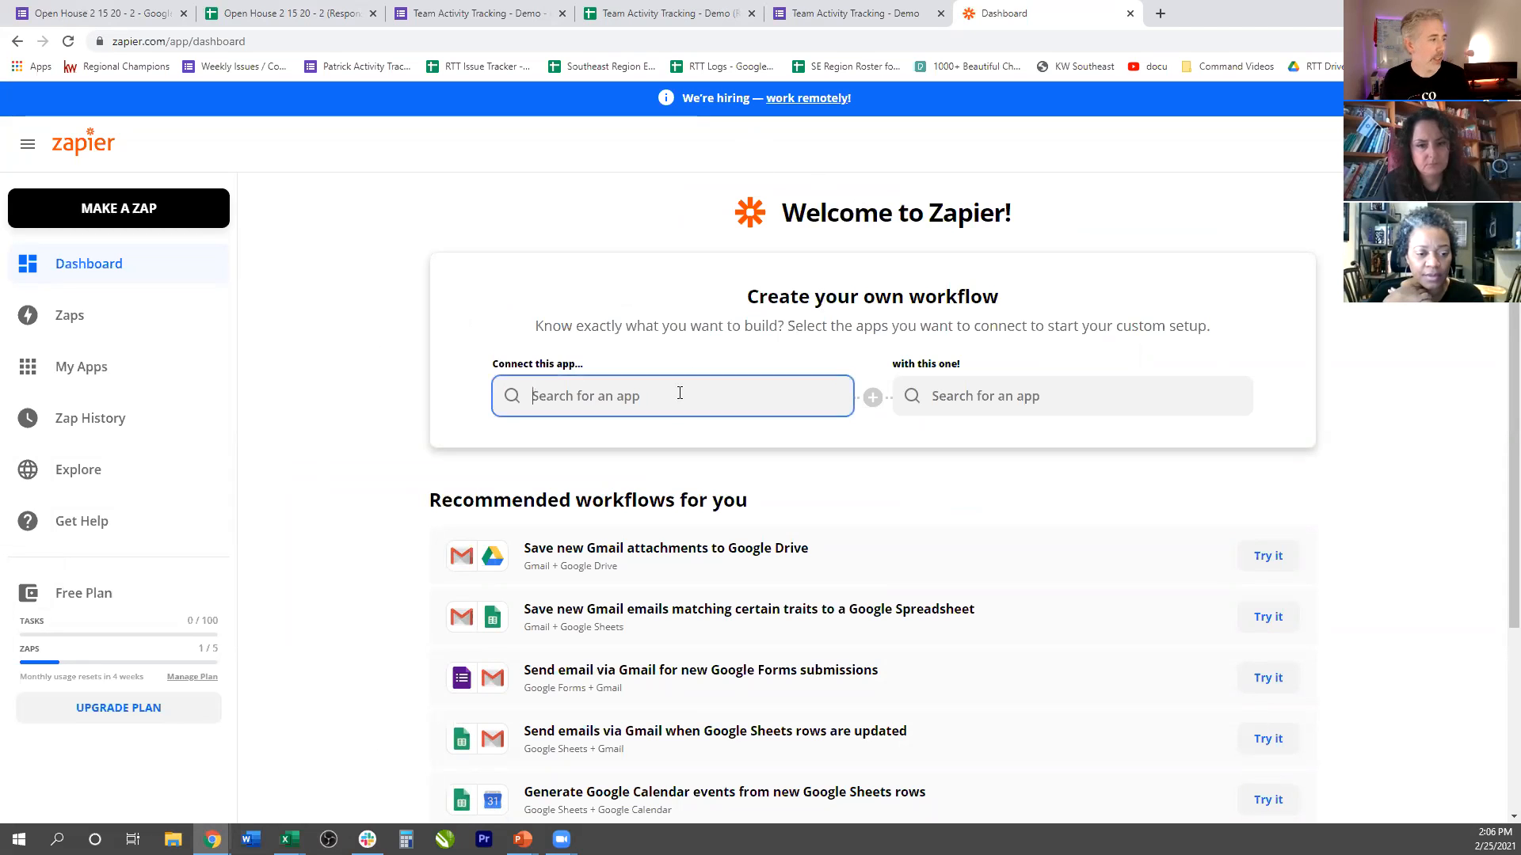
pyautogui.write('forms')
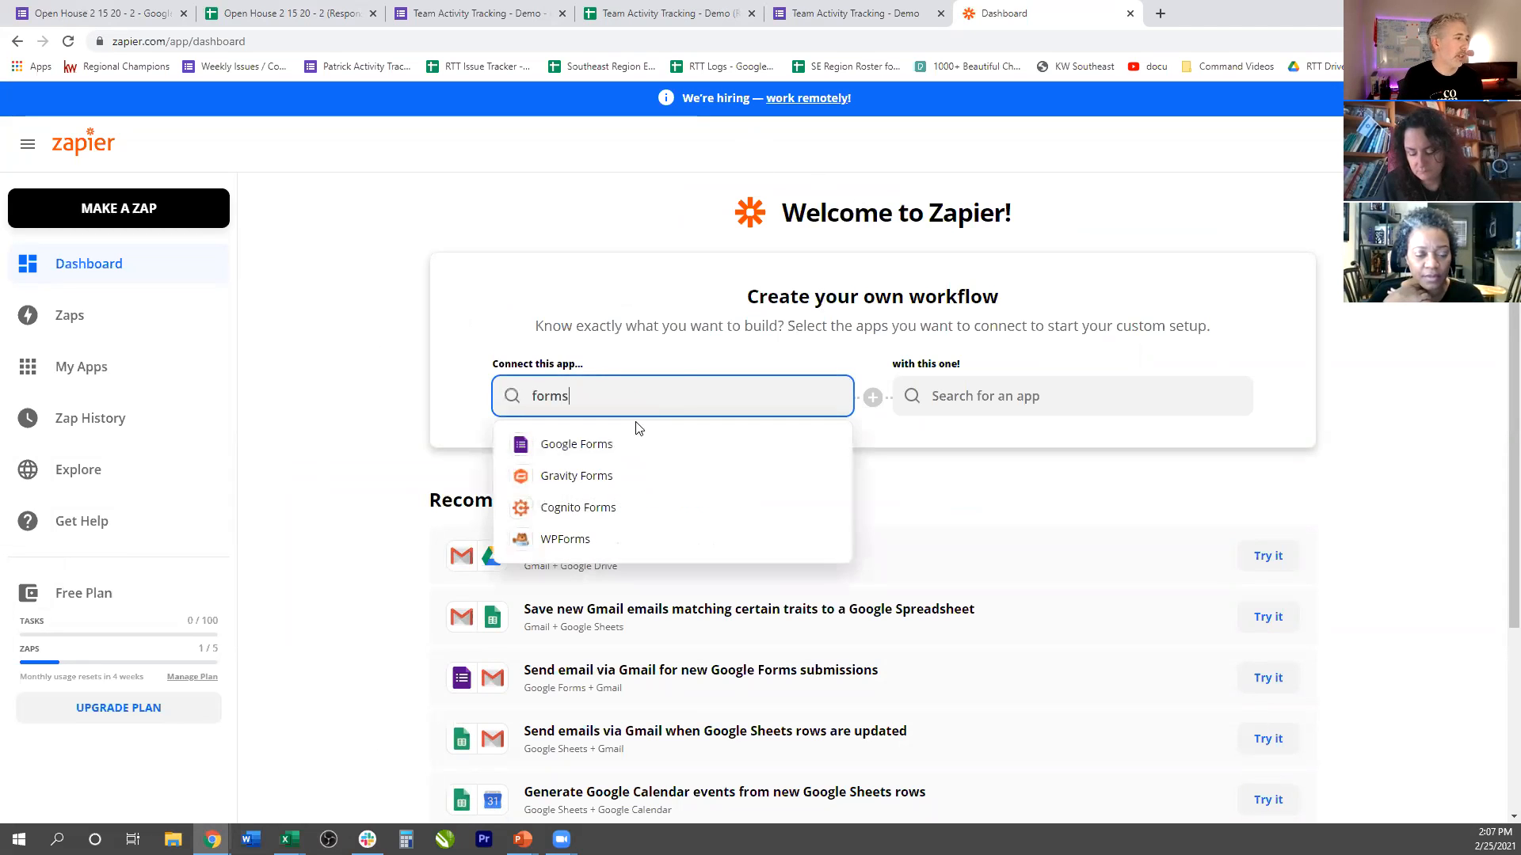
pyautogui.click(599, 442)
pyautogui.click(1041, 404)
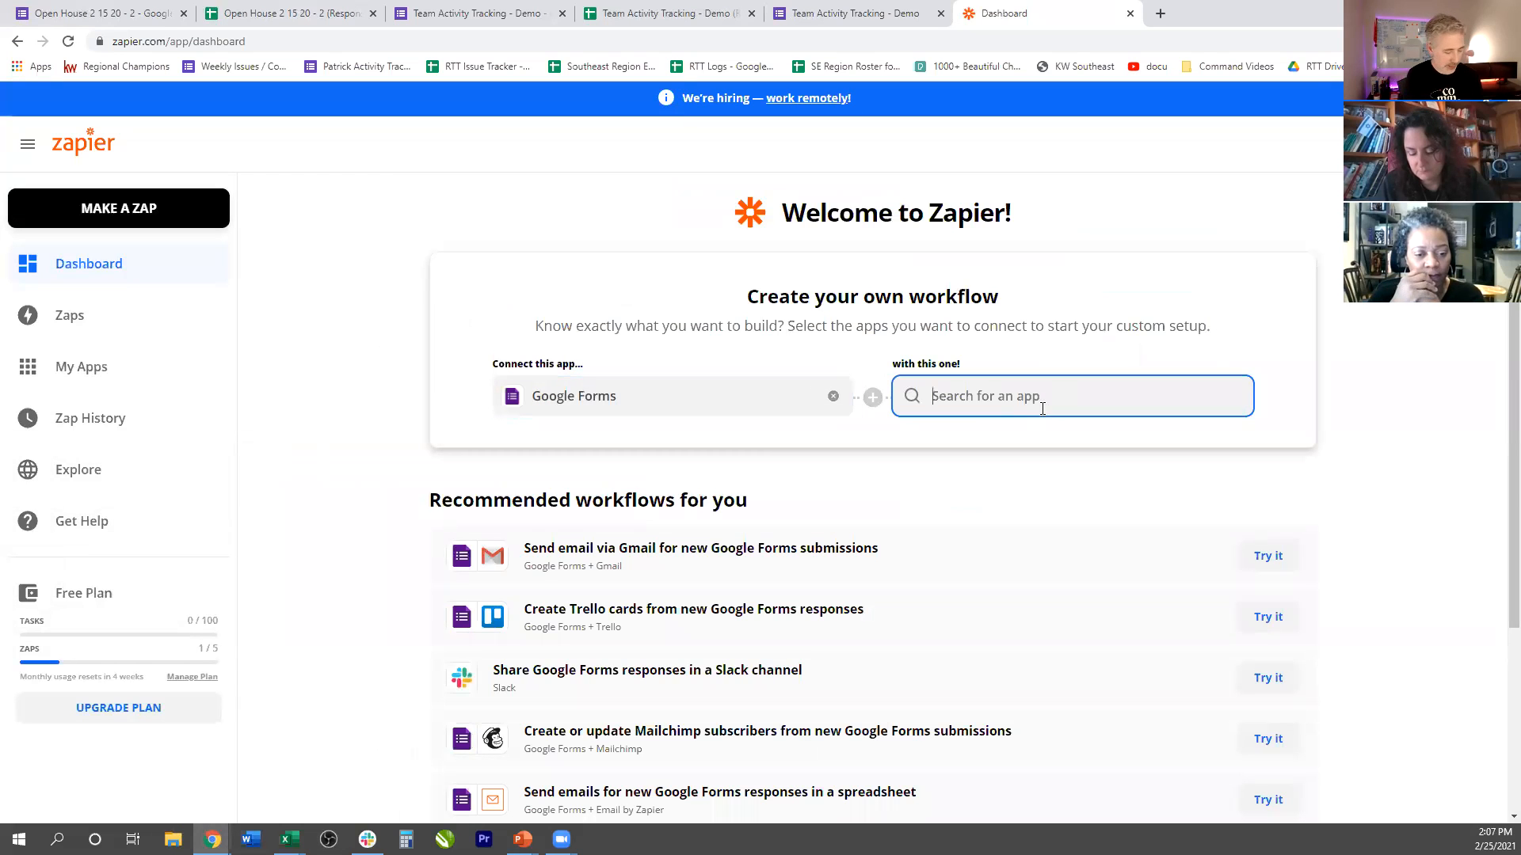
pyautogui.write('command')
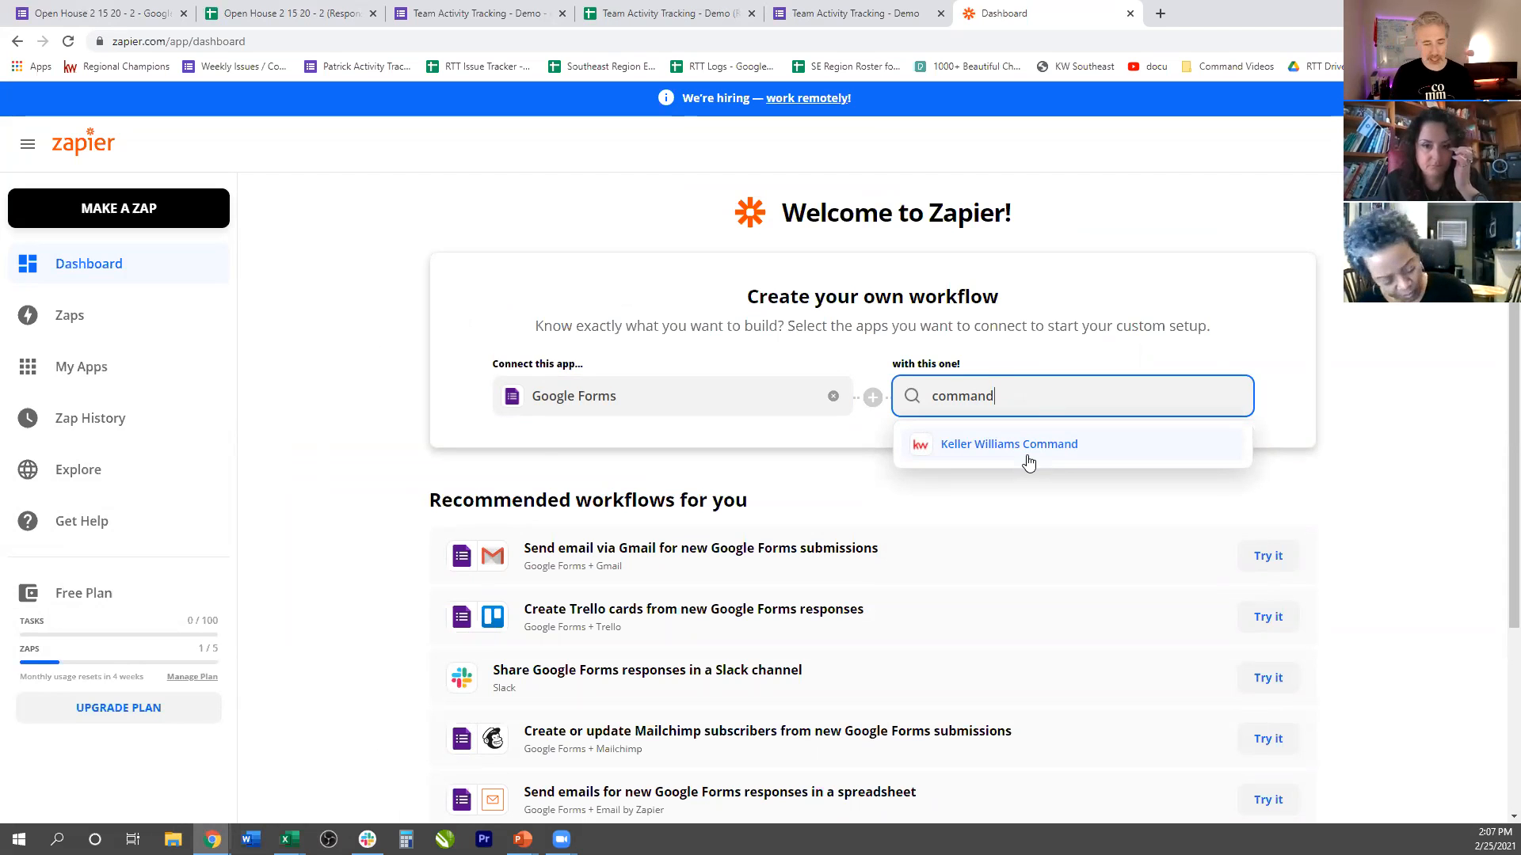
pyautogui.click(1040, 445)
# Set the workflow's trigger to New Response in Spreadsheet and its action to Create Contact
pyautogui.click(668, 478)
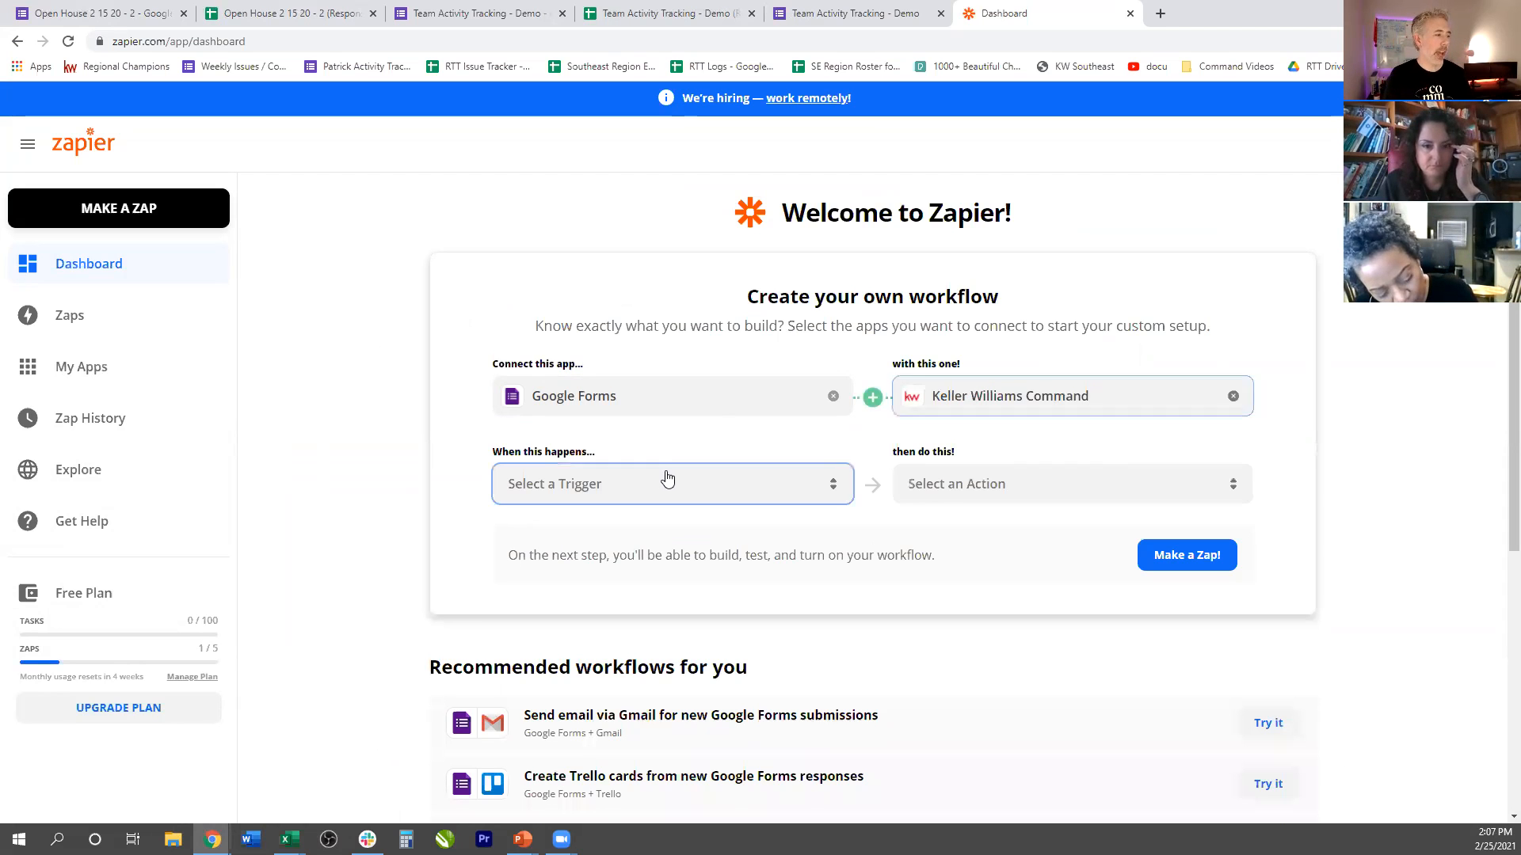
pyautogui.click(707, 531)
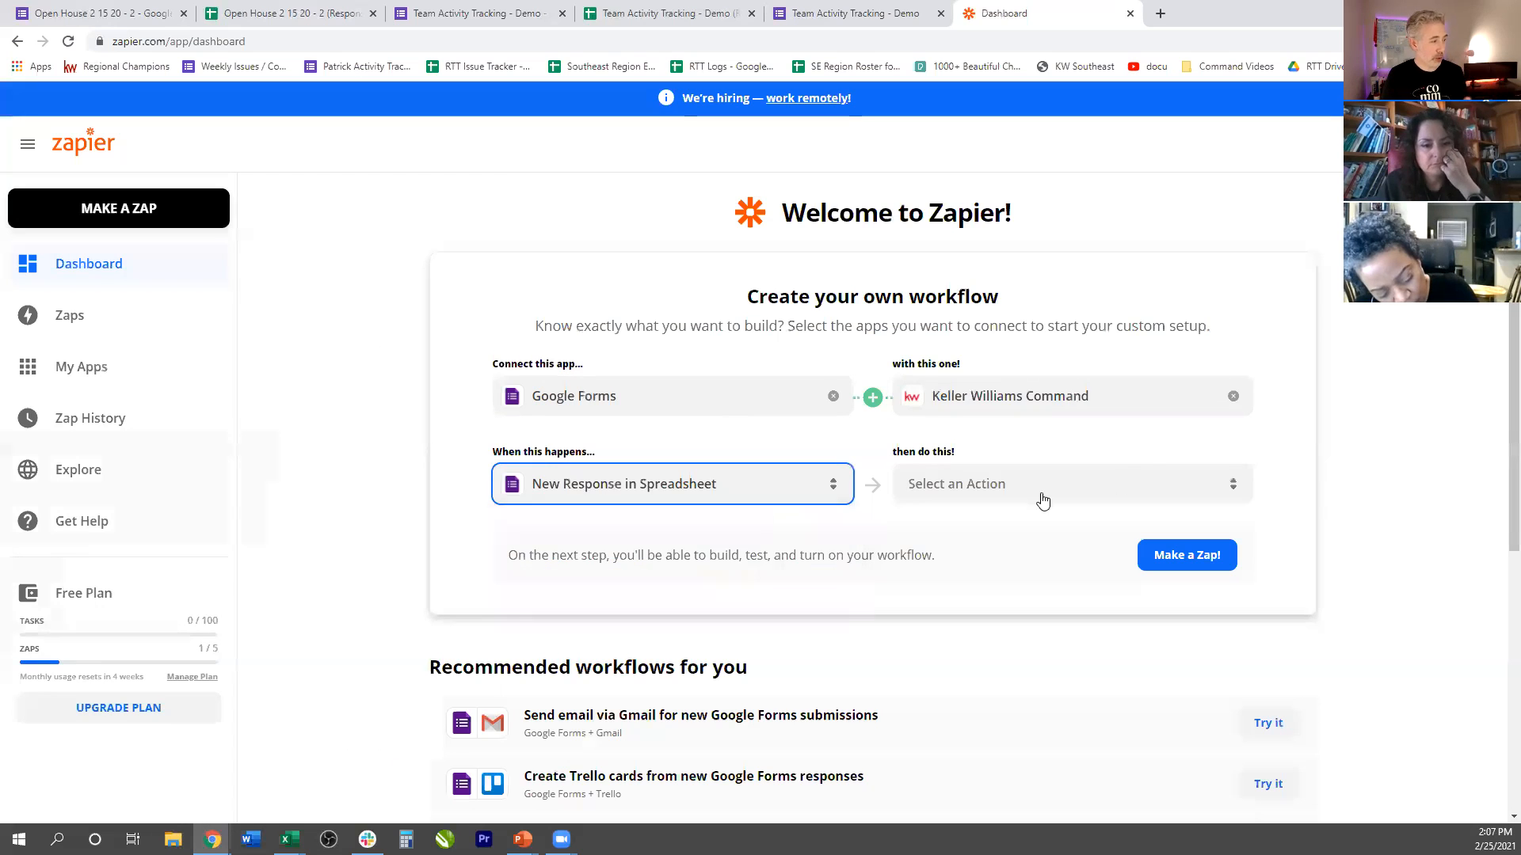
pyautogui.click(1093, 491)
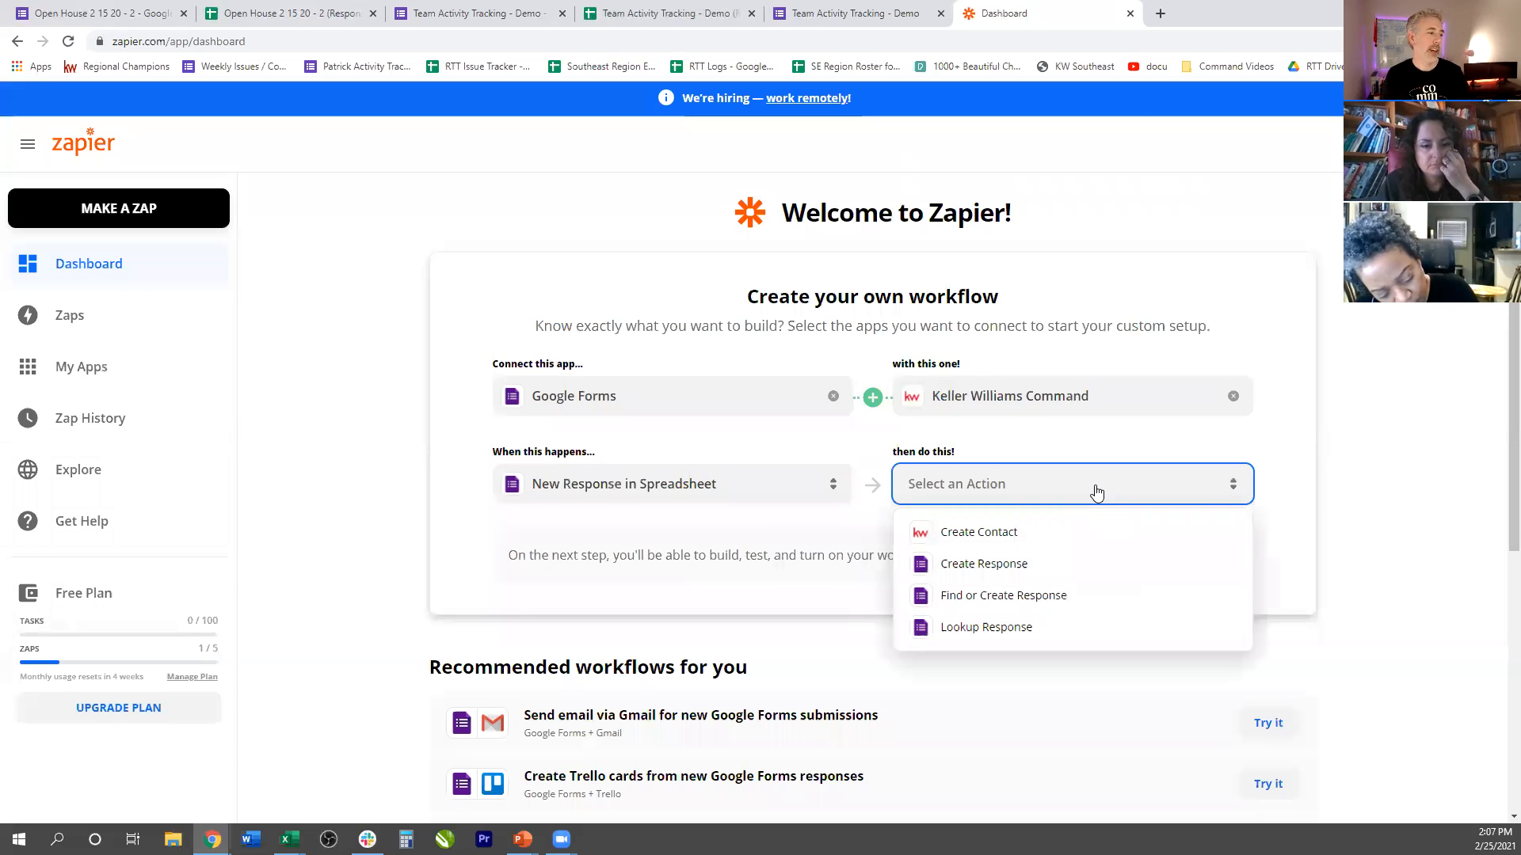
pyautogui.click(1082, 541)
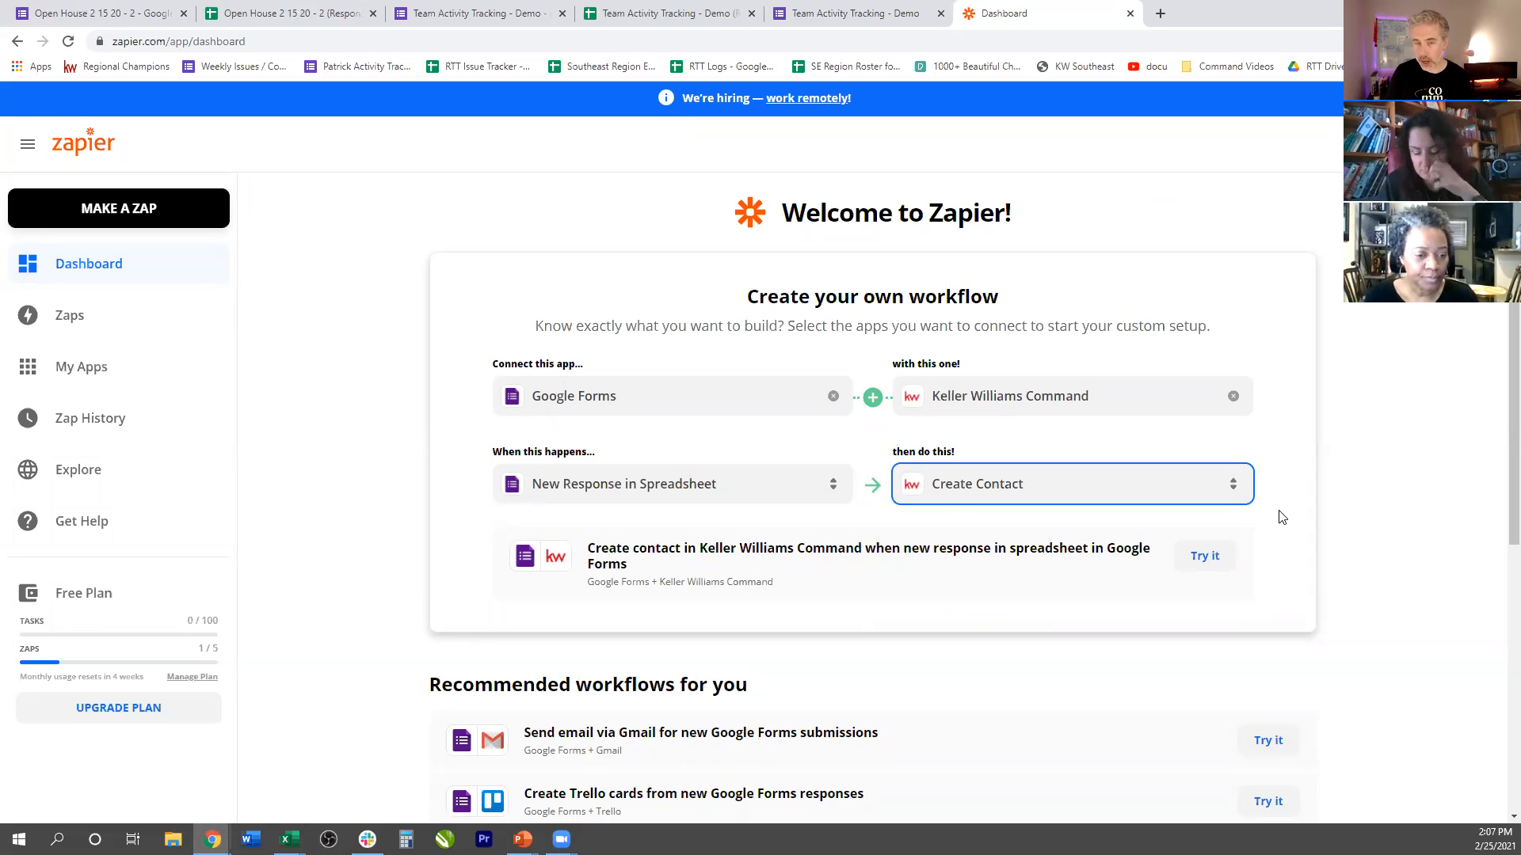
# Open the list of existing Zaps and view the options available for the active Google Forms to Command Zap
pyautogui.click(63, 322)
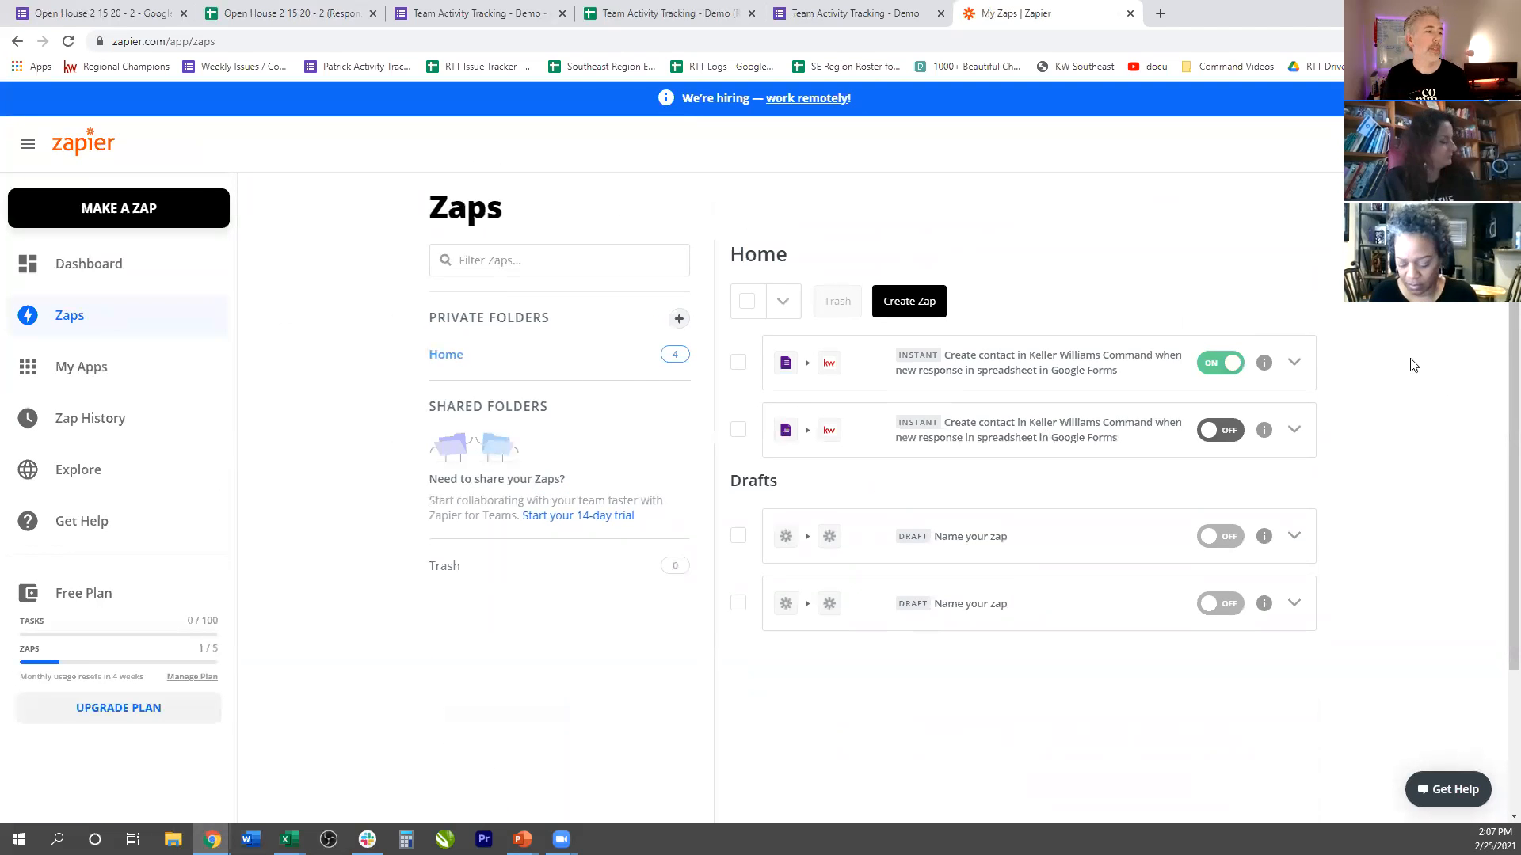
pyautogui.click(1294, 363)
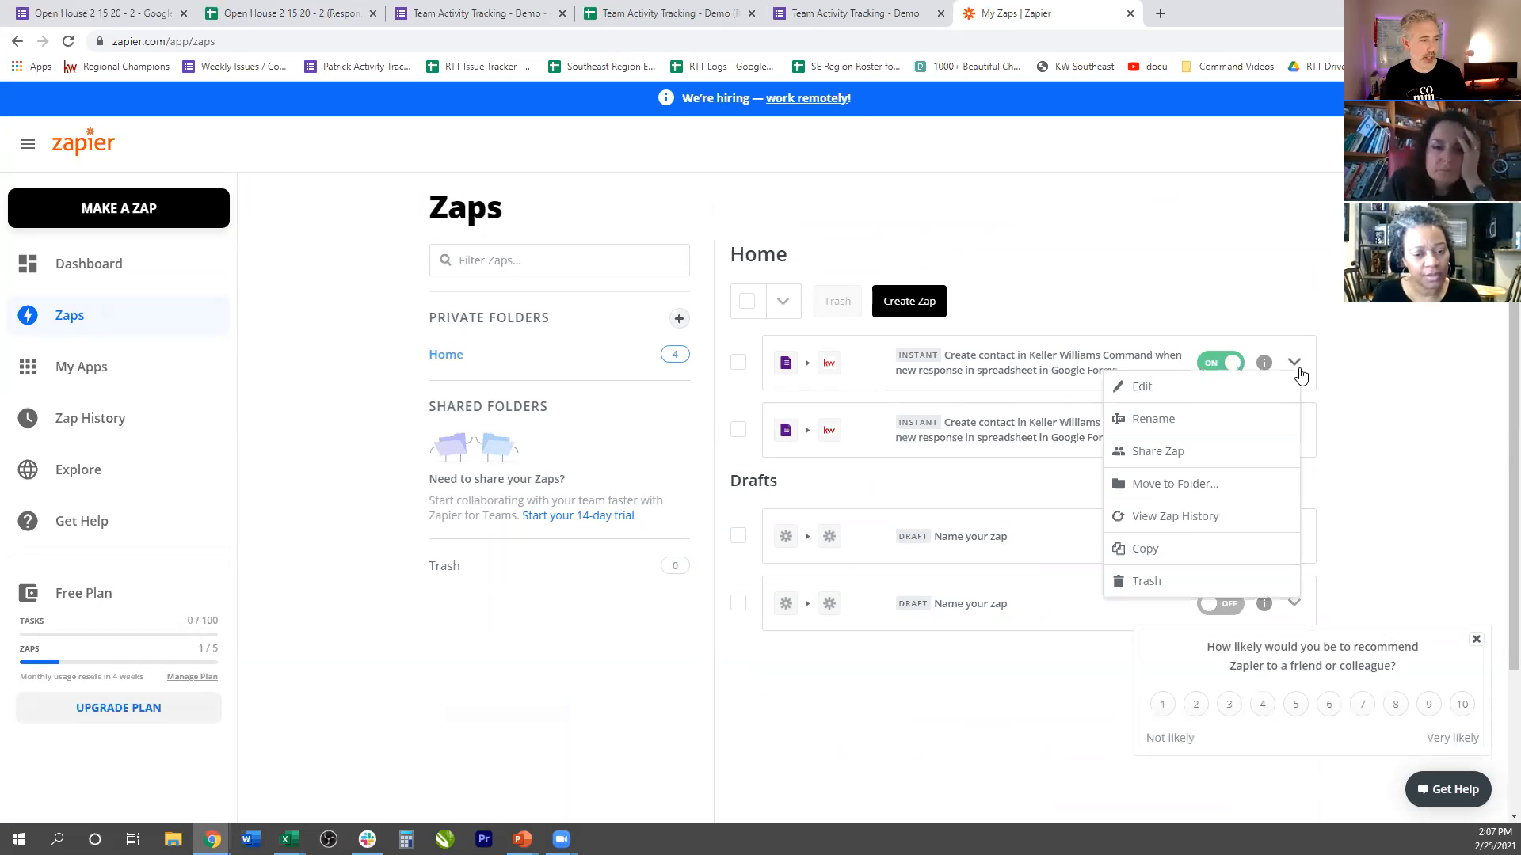
pyautogui.click(1309, 307)
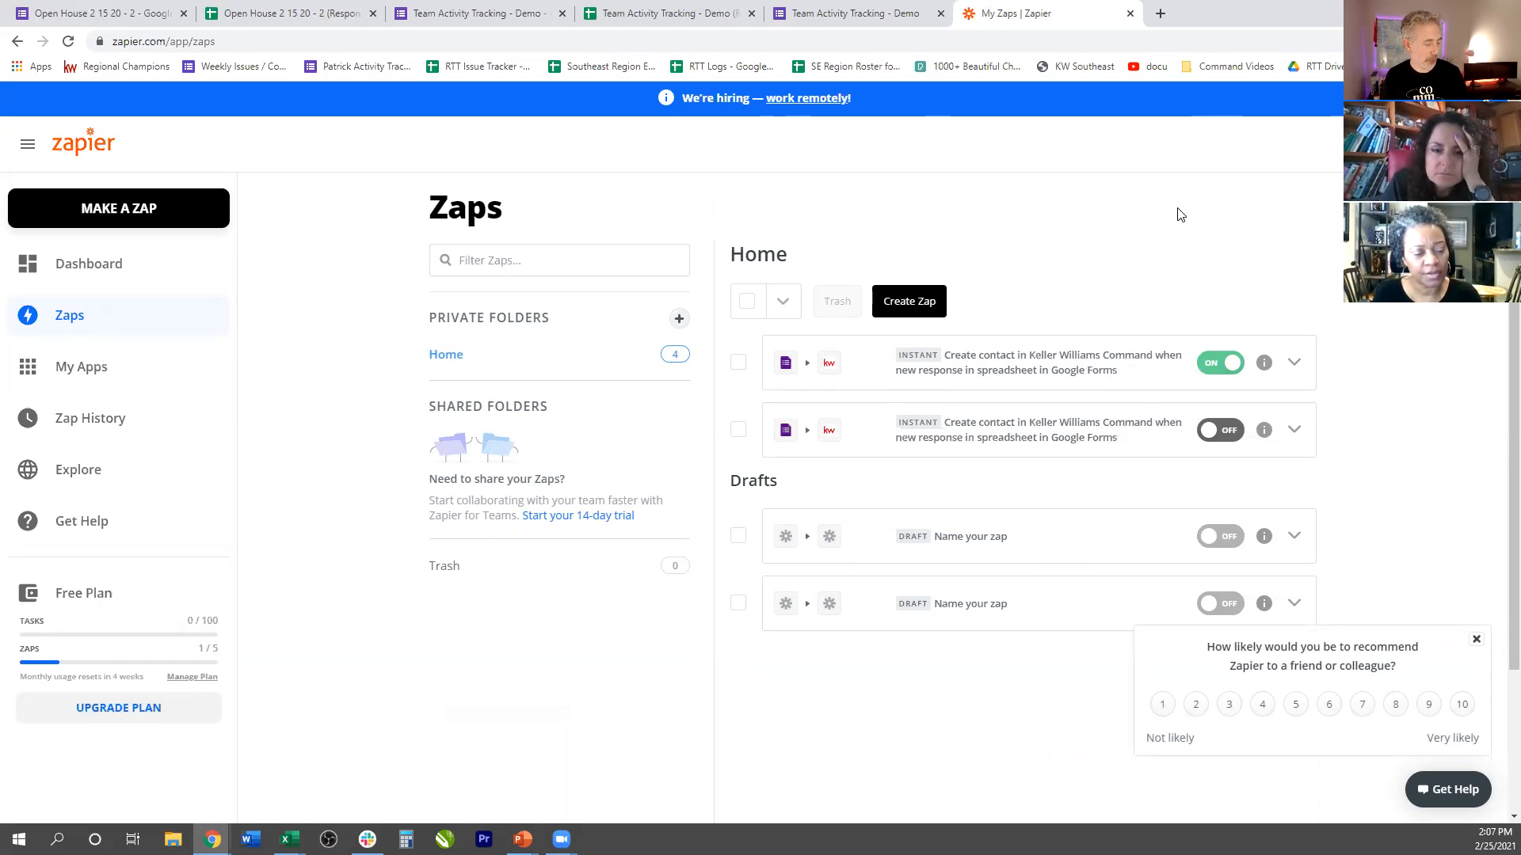
# Open agent.kw.com in a new browser tab and search the Command contacts for "hat"
pyautogui.hotkey('ctrl', 't')
pyautogui.write('agent.kw.com')
pyautogui.press('Return')
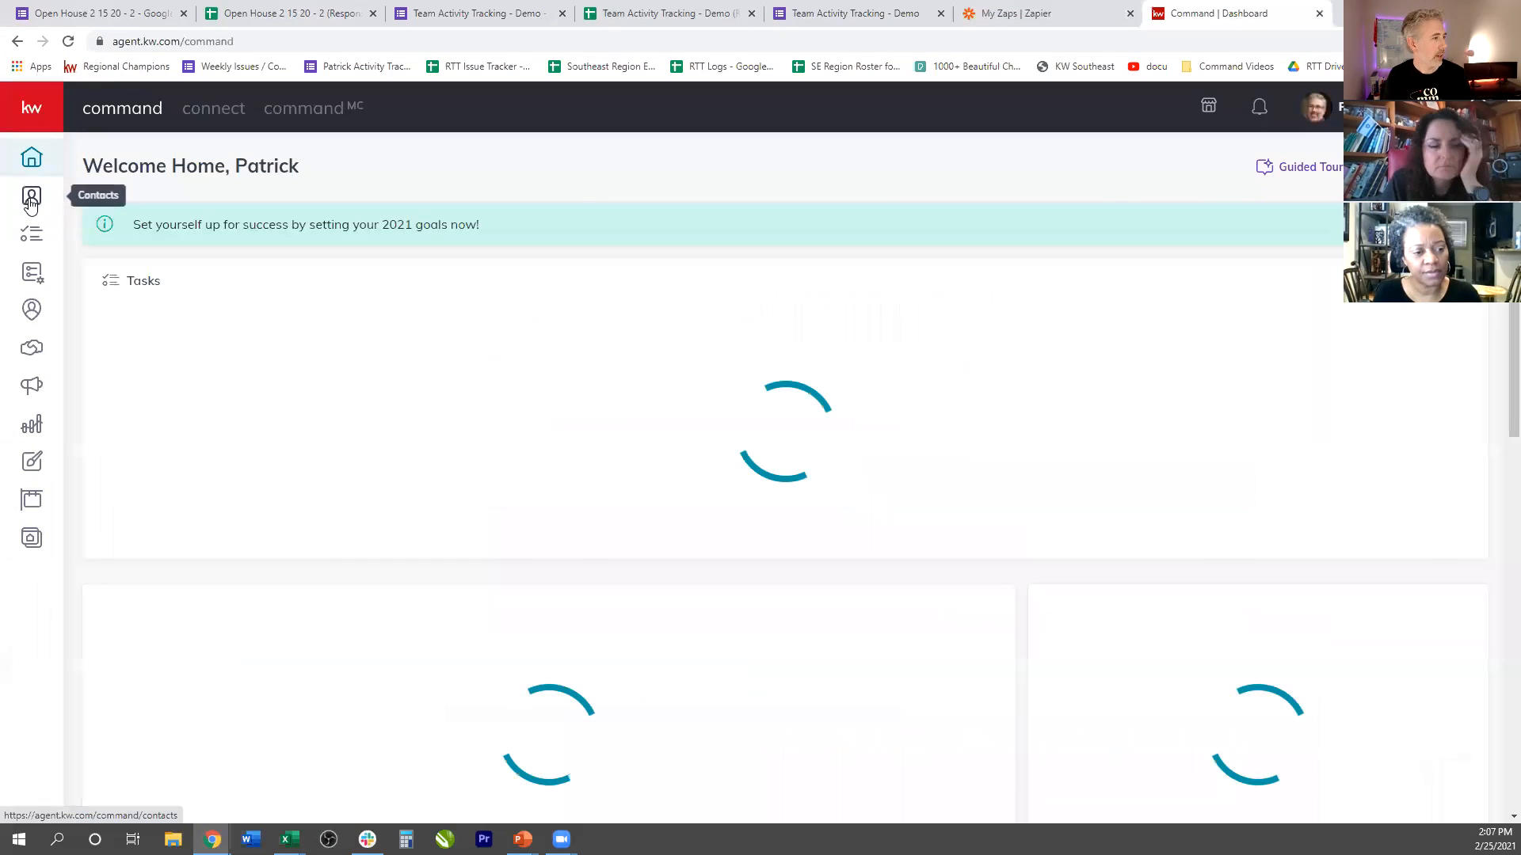
pyautogui.click(24, 235)
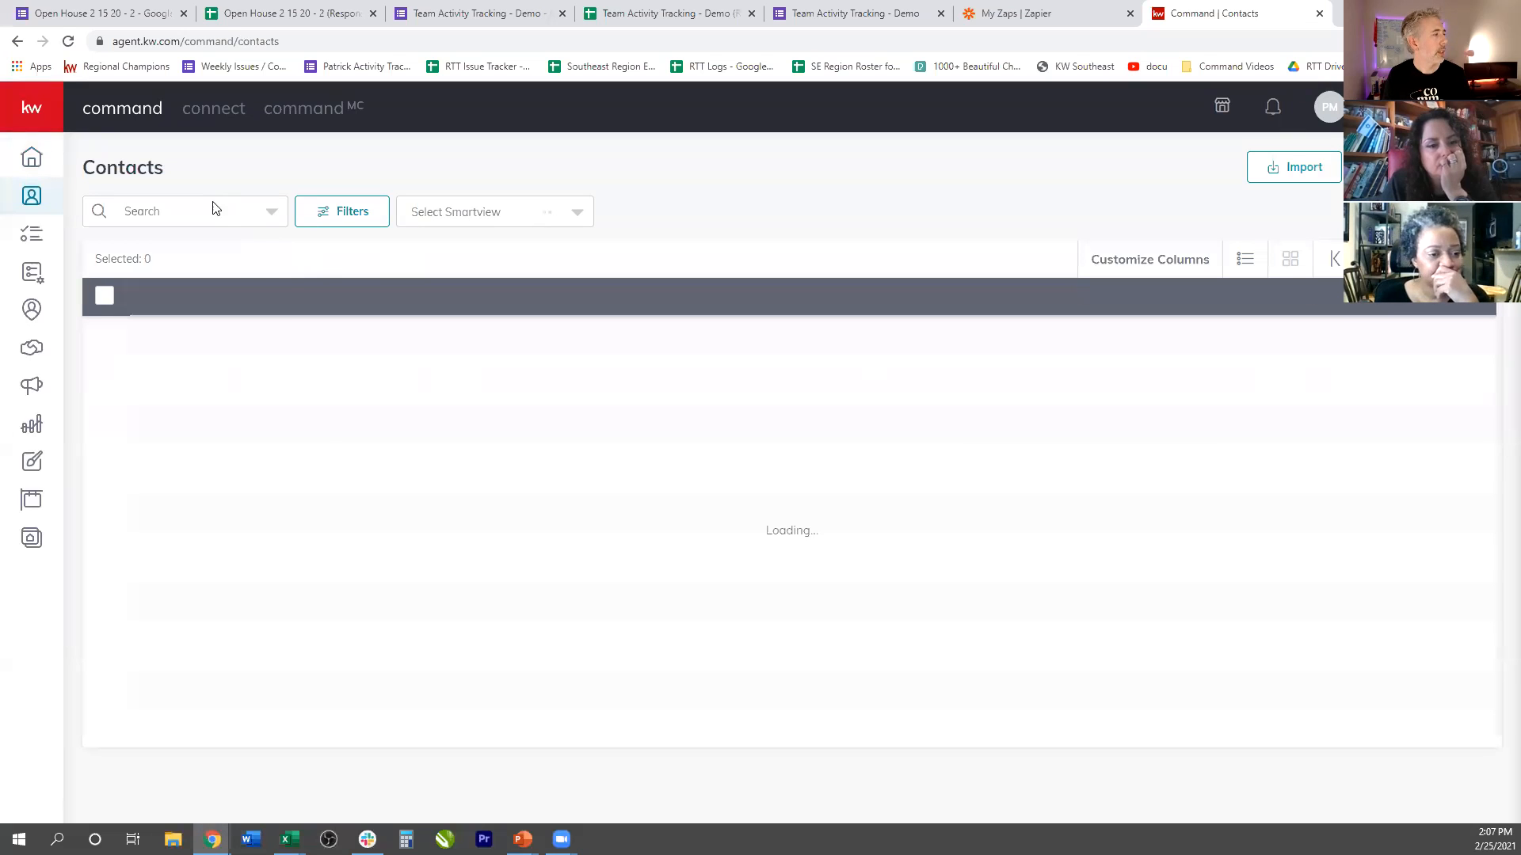
pyautogui.click(214, 201)
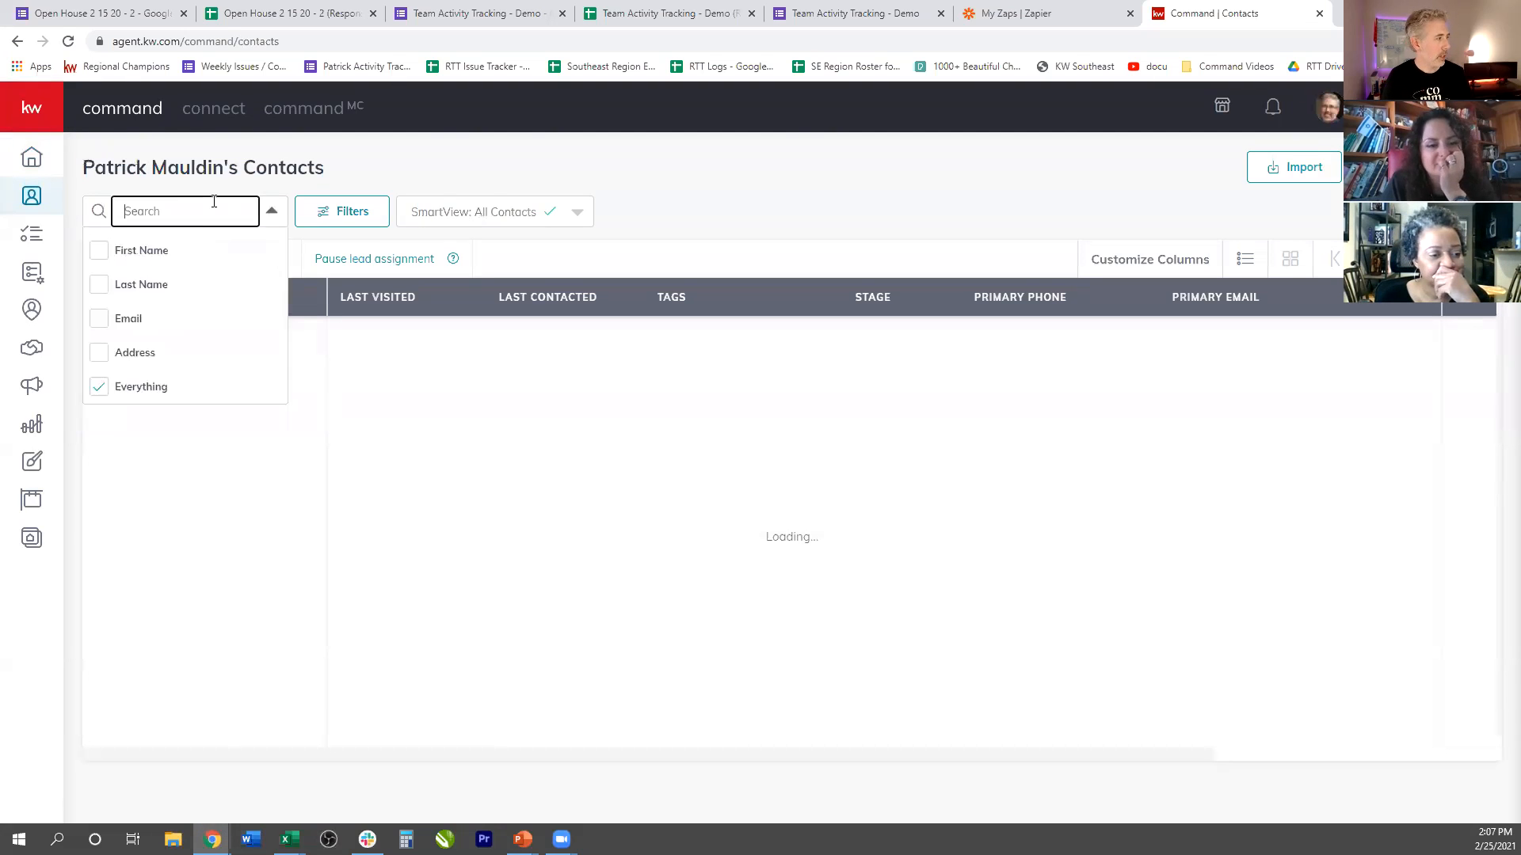
pyautogui.write('hat')
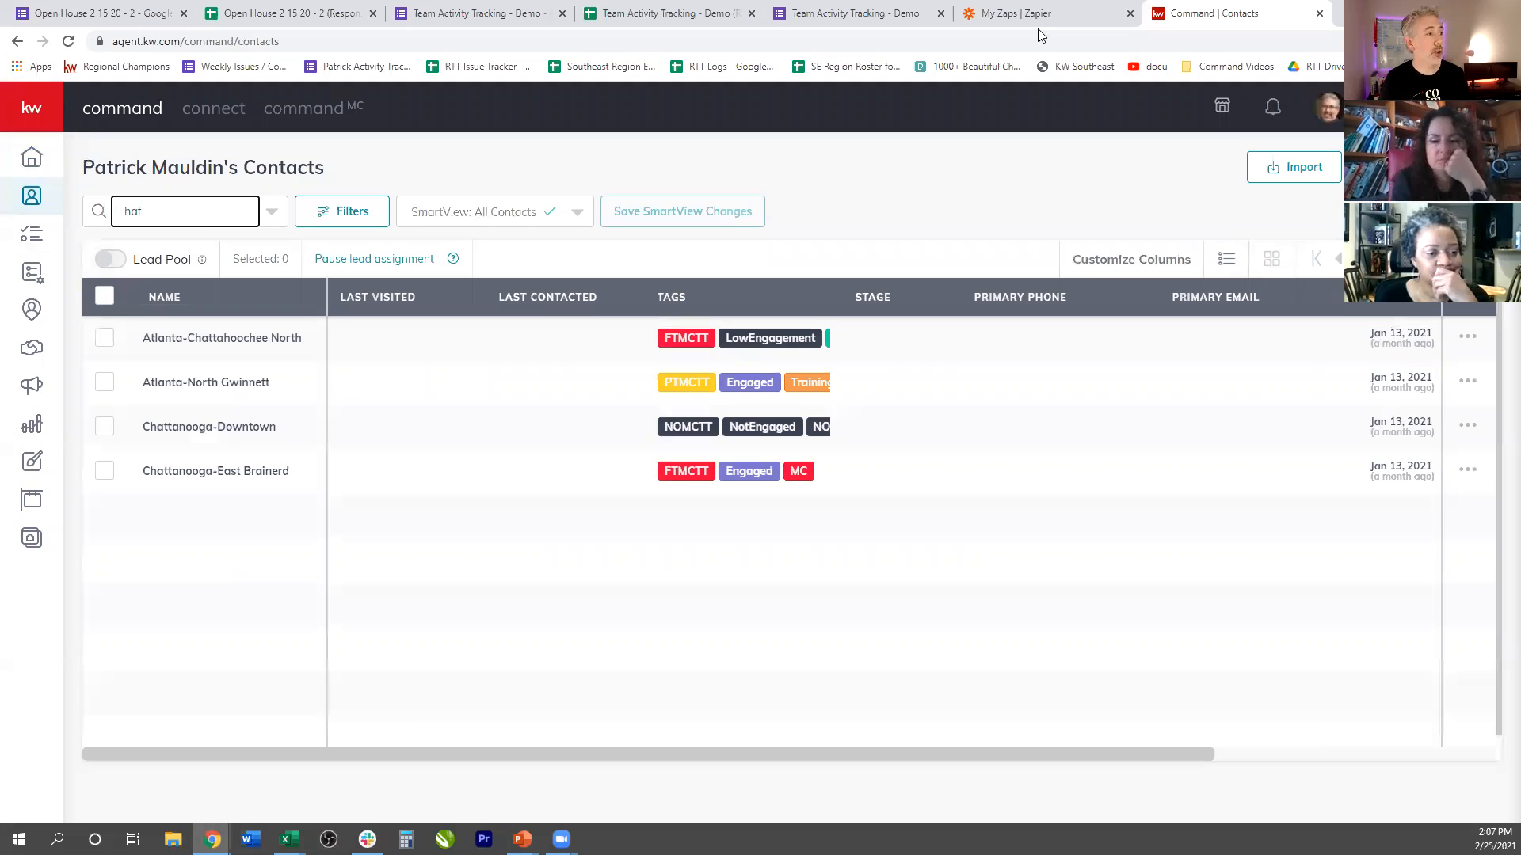
# Return to Zapier and open the active Zap that creates Command contacts from new Google Forms responses
pyautogui.click(1053, 14)
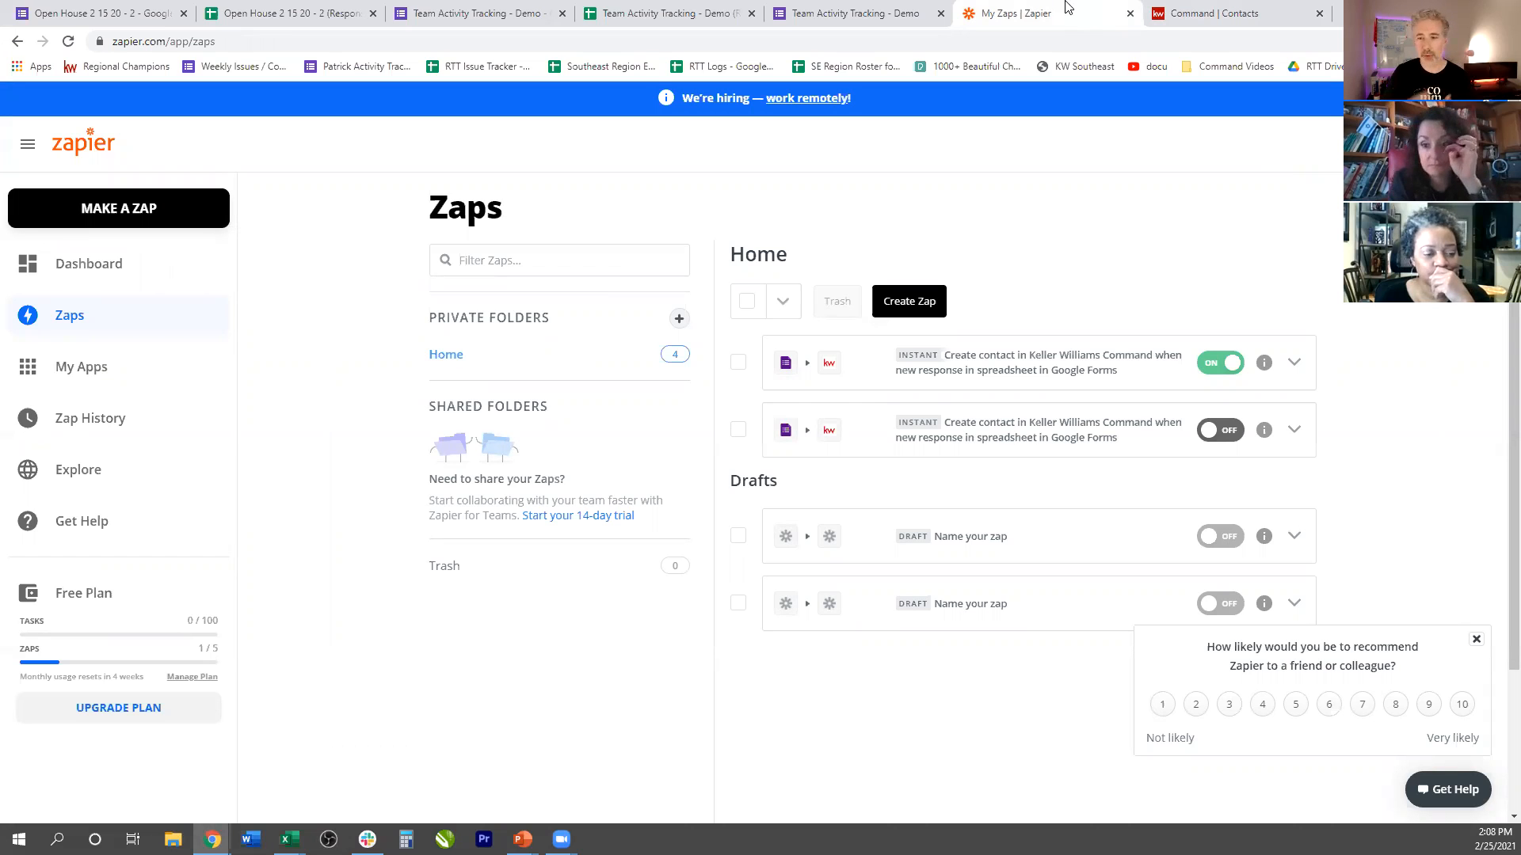
pyautogui.click(1294, 365)
pyautogui.click(1297, 342)
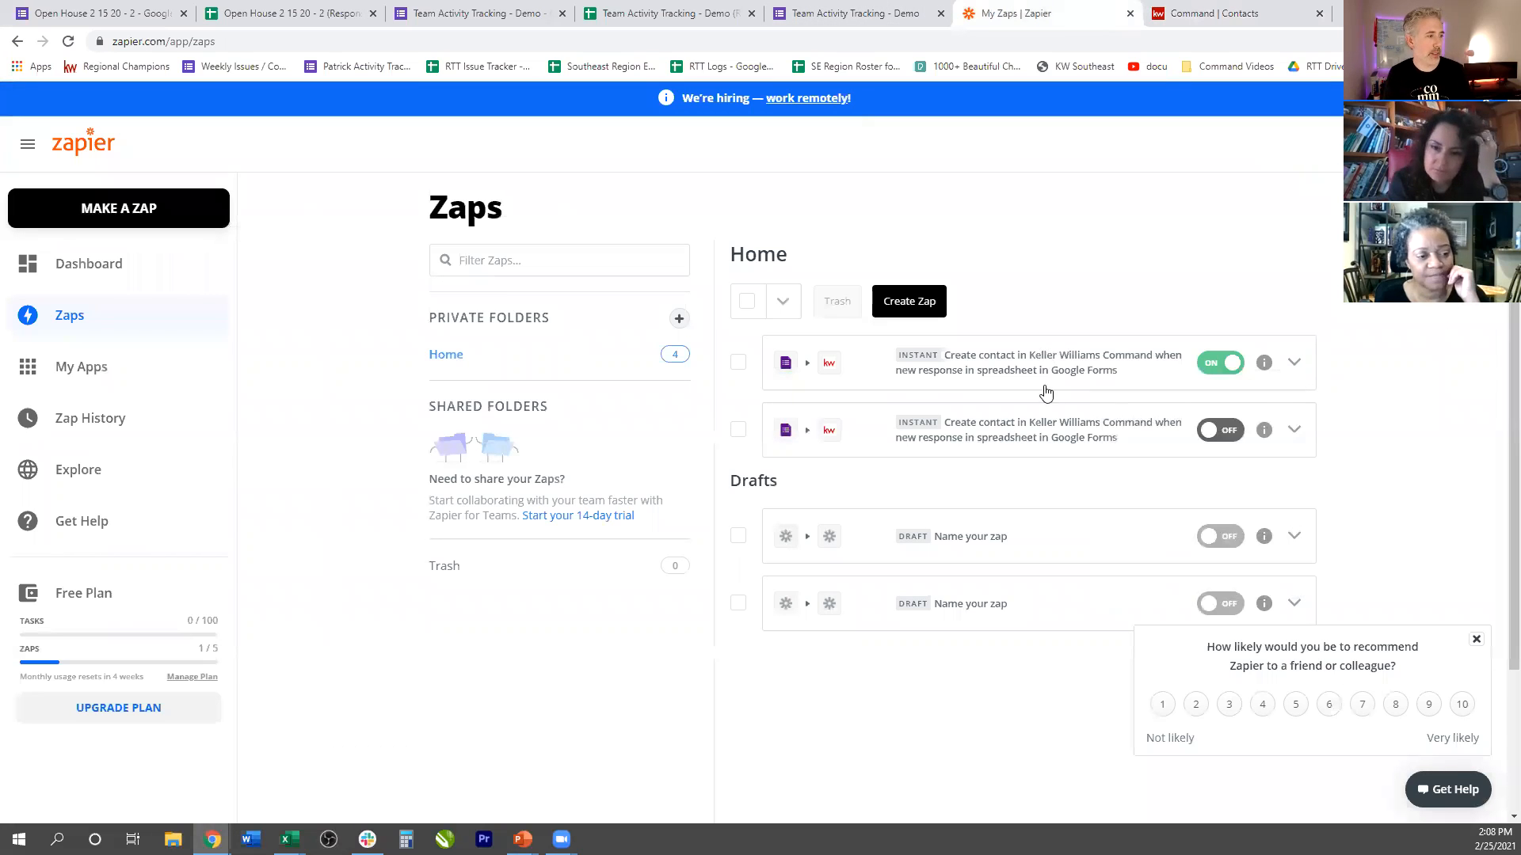
pyautogui.click(1066, 373)
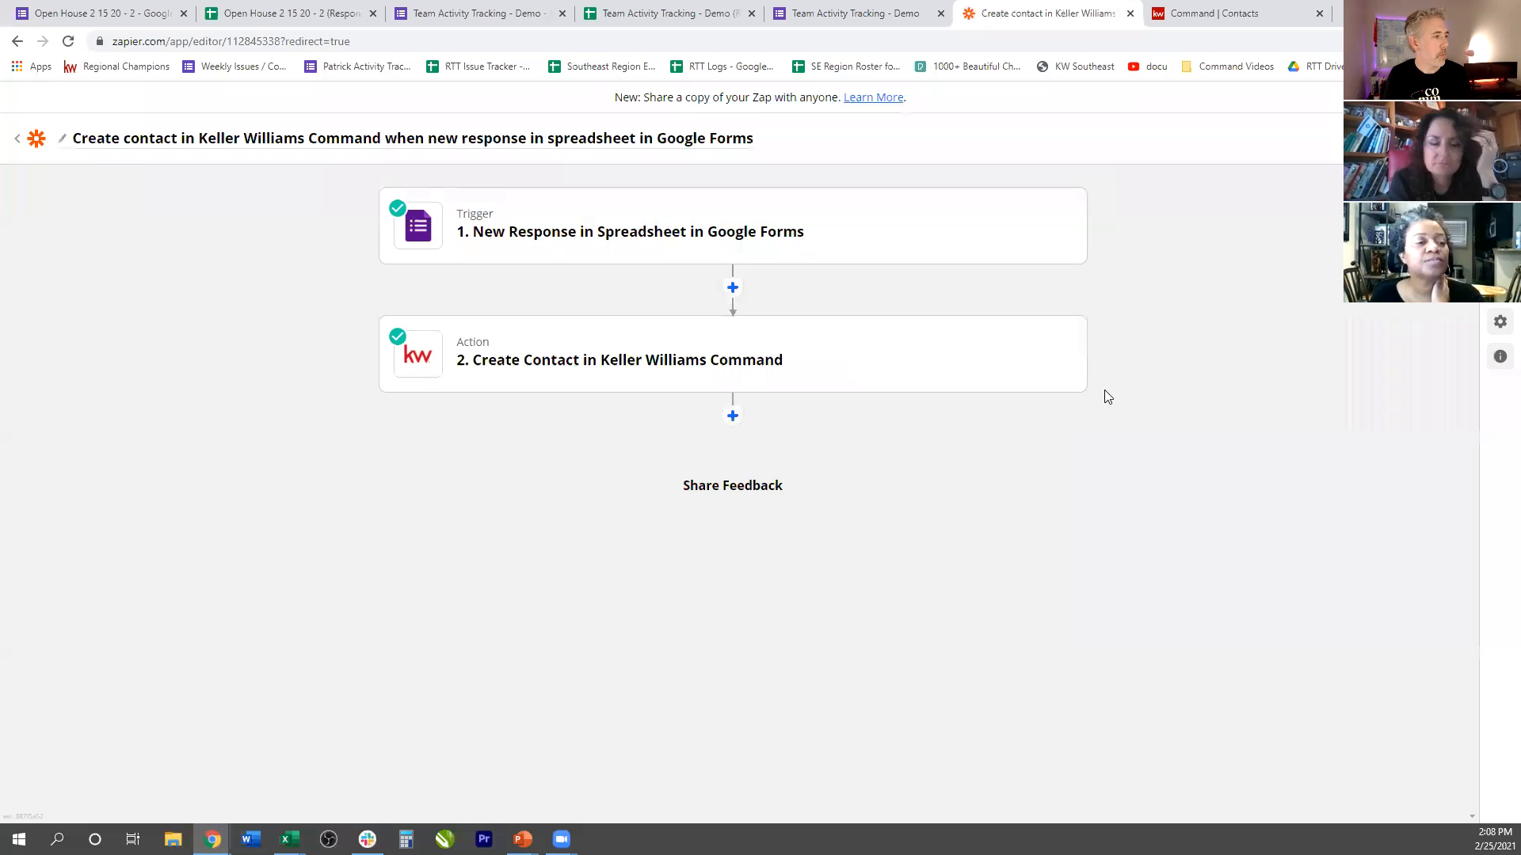
# Examine the Zap's action and trigger sections, including the trigger's app and event, connected account, and spreadsheet and worksheet setup
pyautogui.click(964, 233)
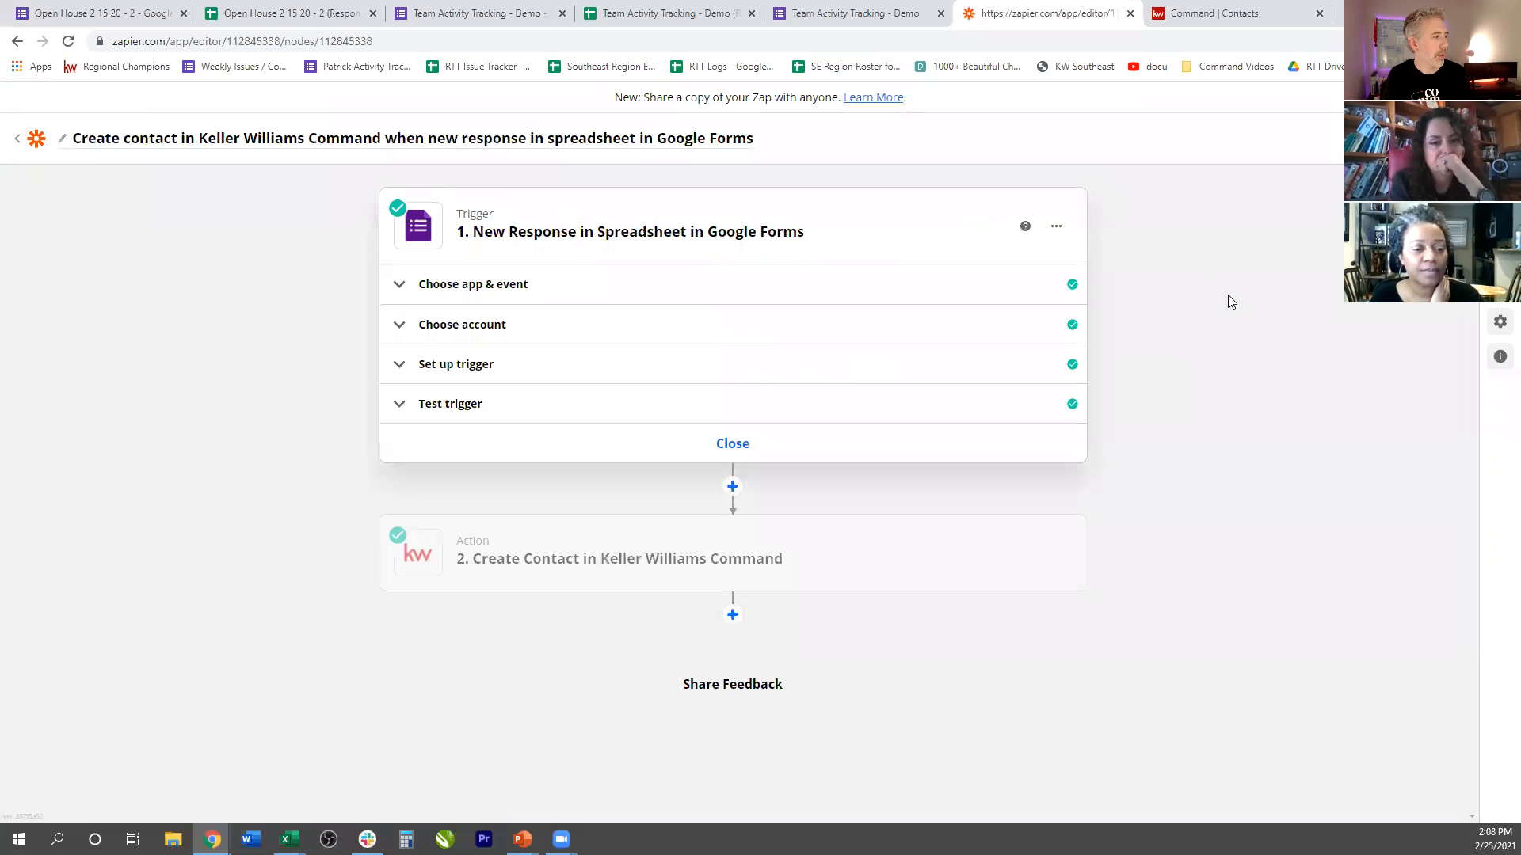
pyautogui.click(811, 564)
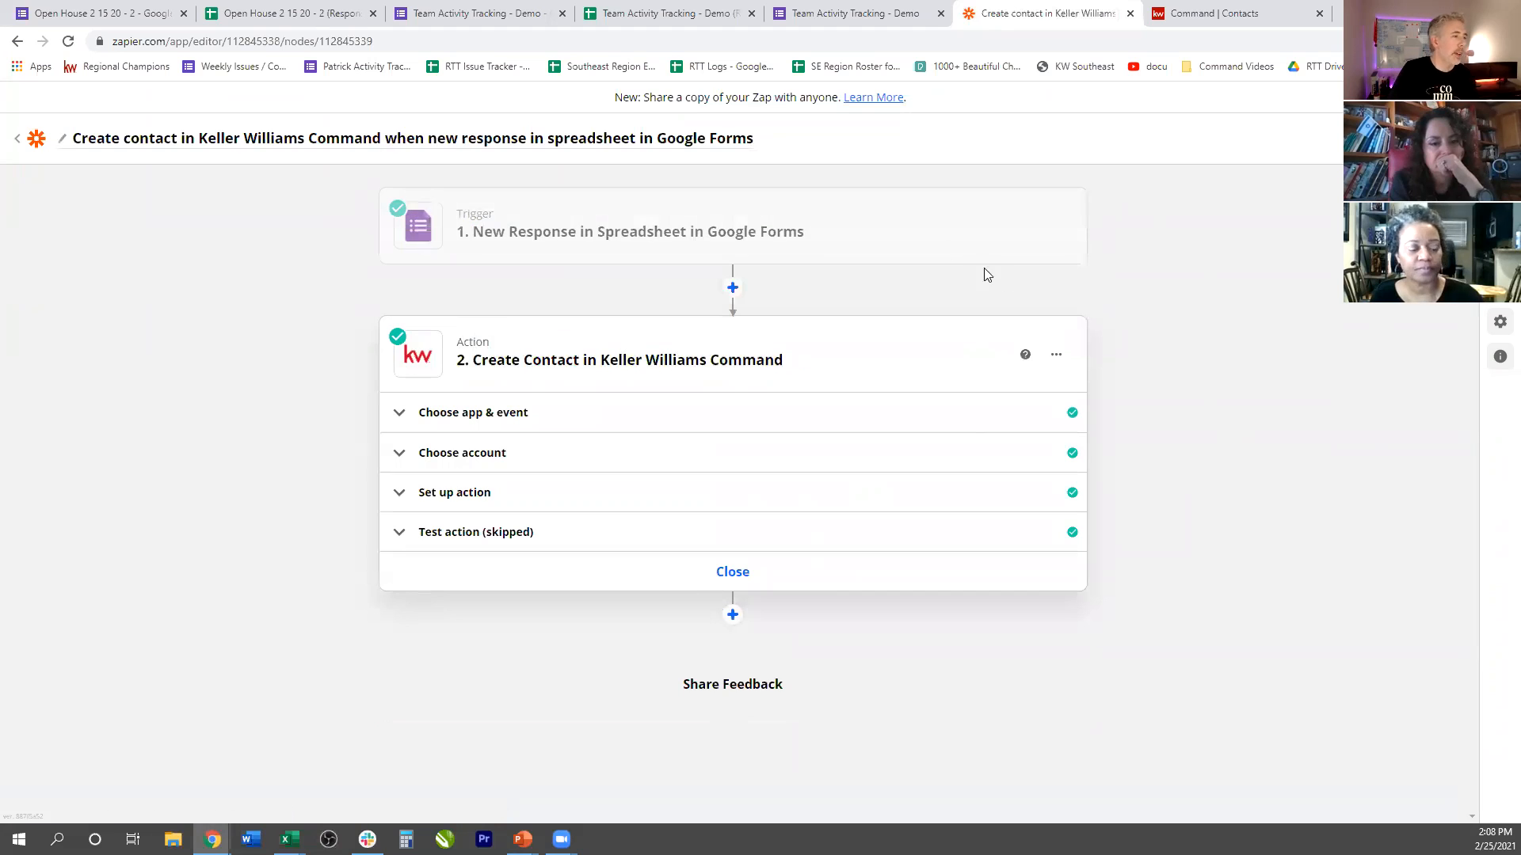
pyautogui.click(907, 235)
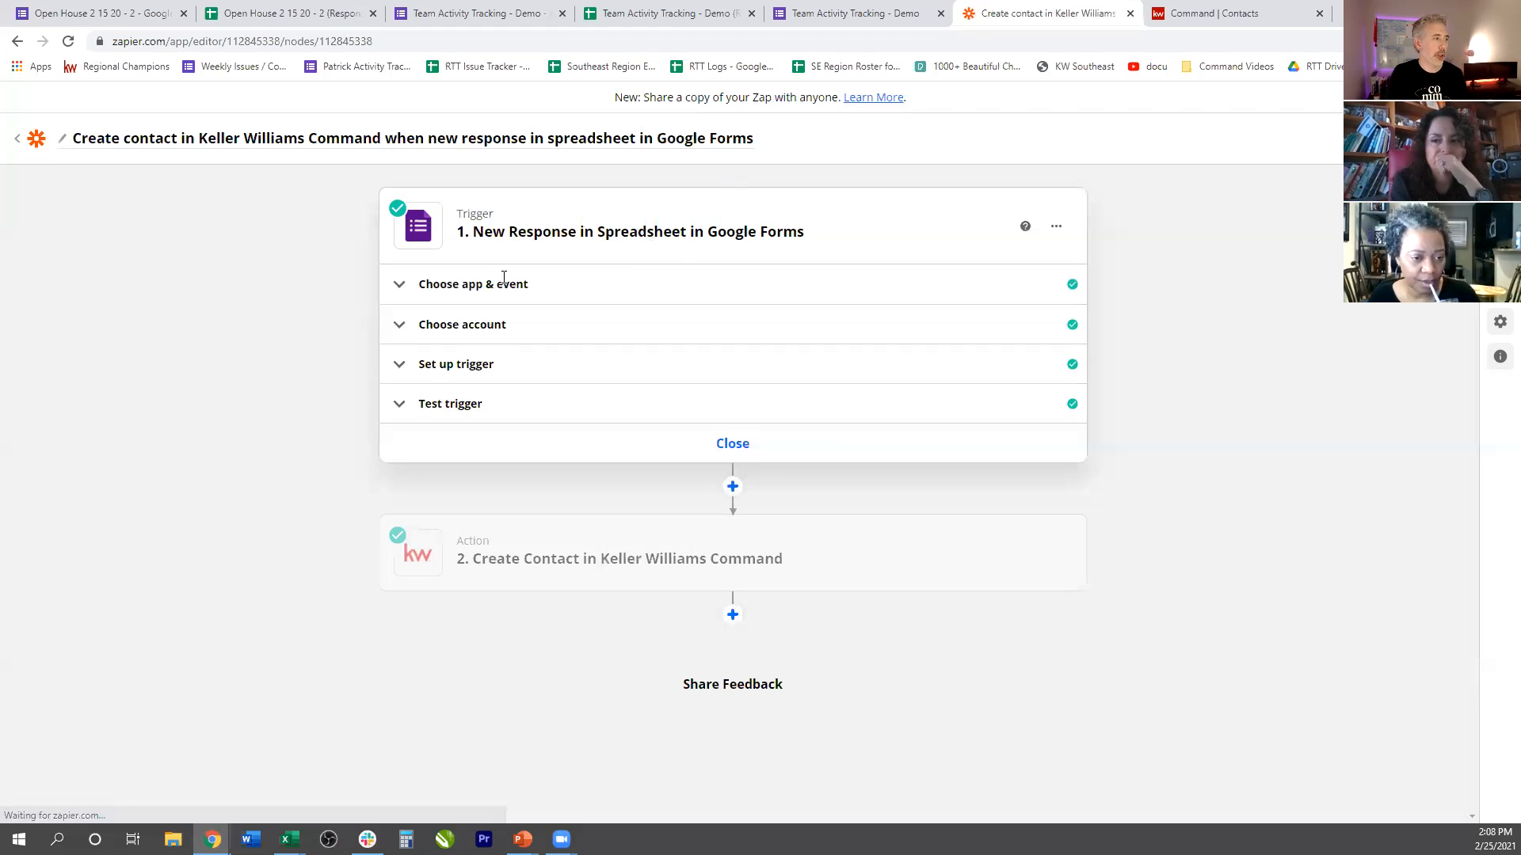
pyautogui.click(515, 300)
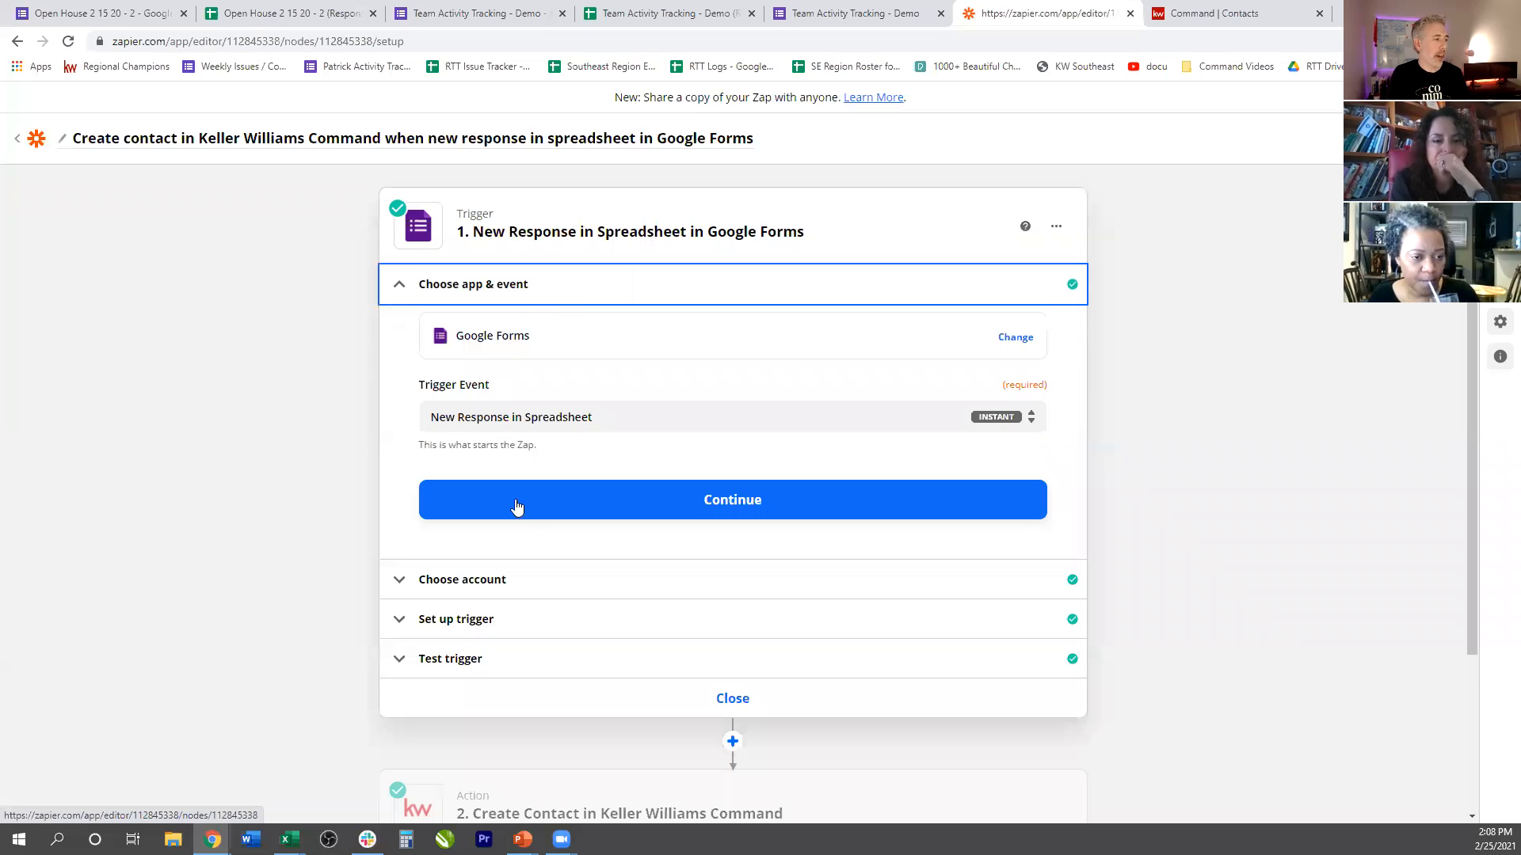
pyautogui.click(543, 581)
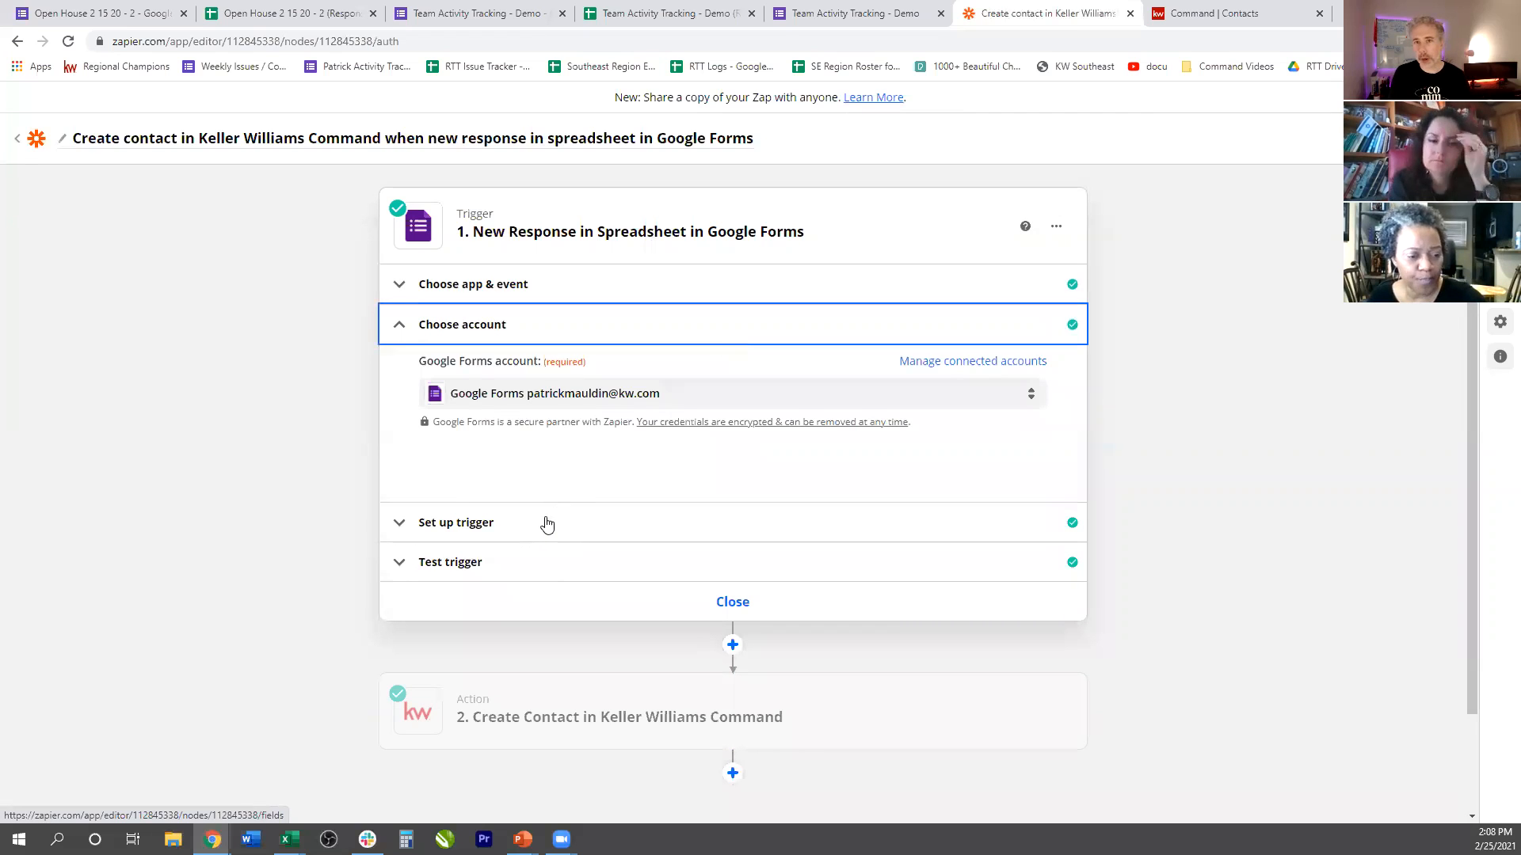
pyautogui.click(534, 526)
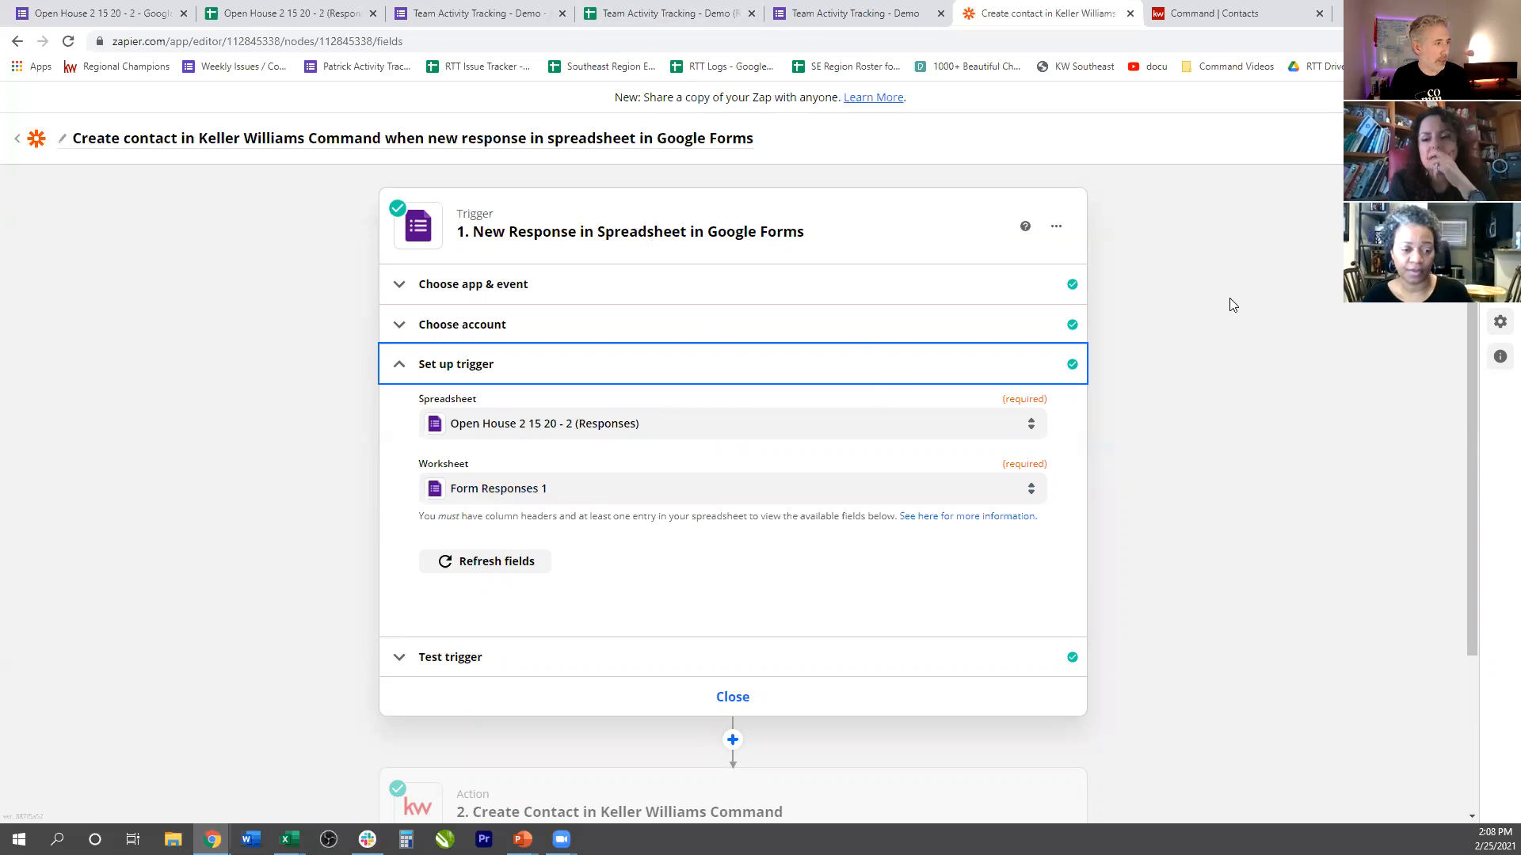
# Return to the Command contacts and rerun the search for "hat"
pyautogui.click(1219, 13)
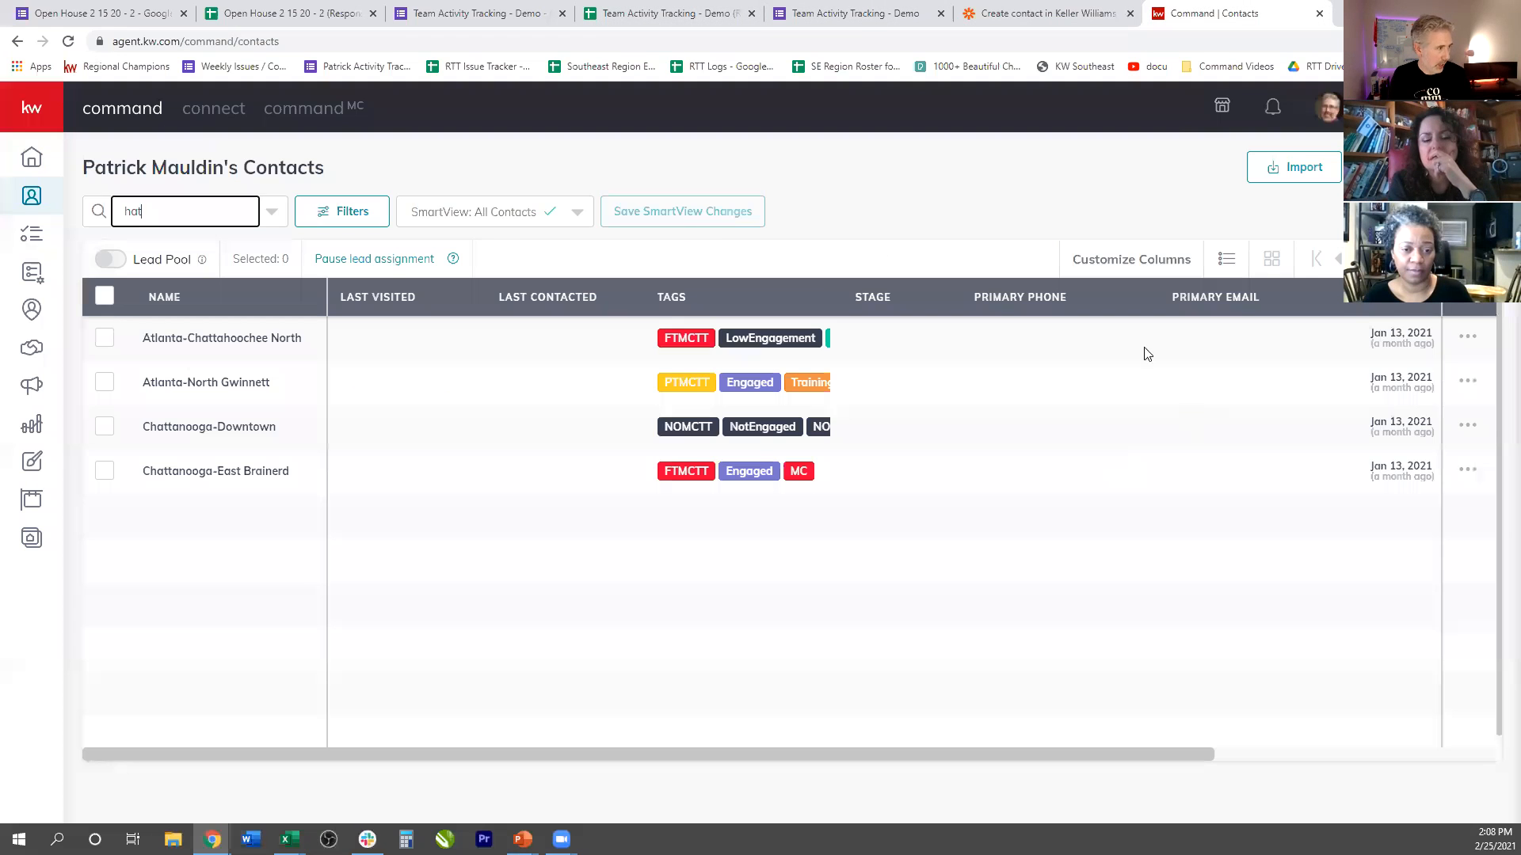
pyautogui.tripleClick(174, 222)
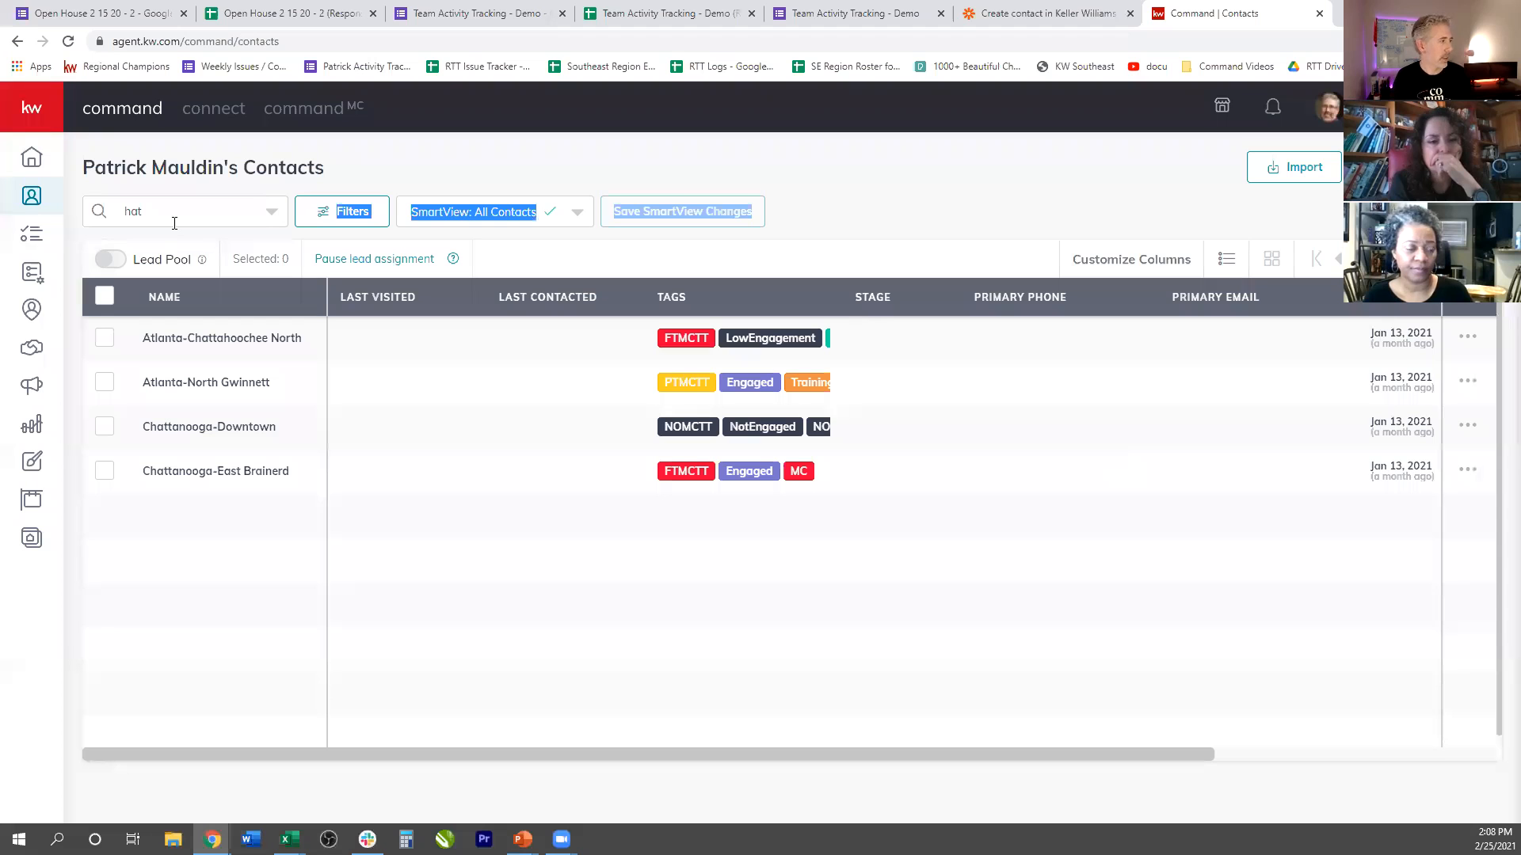
pyautogui.click(179, 222)
pyautogui.press('Return')
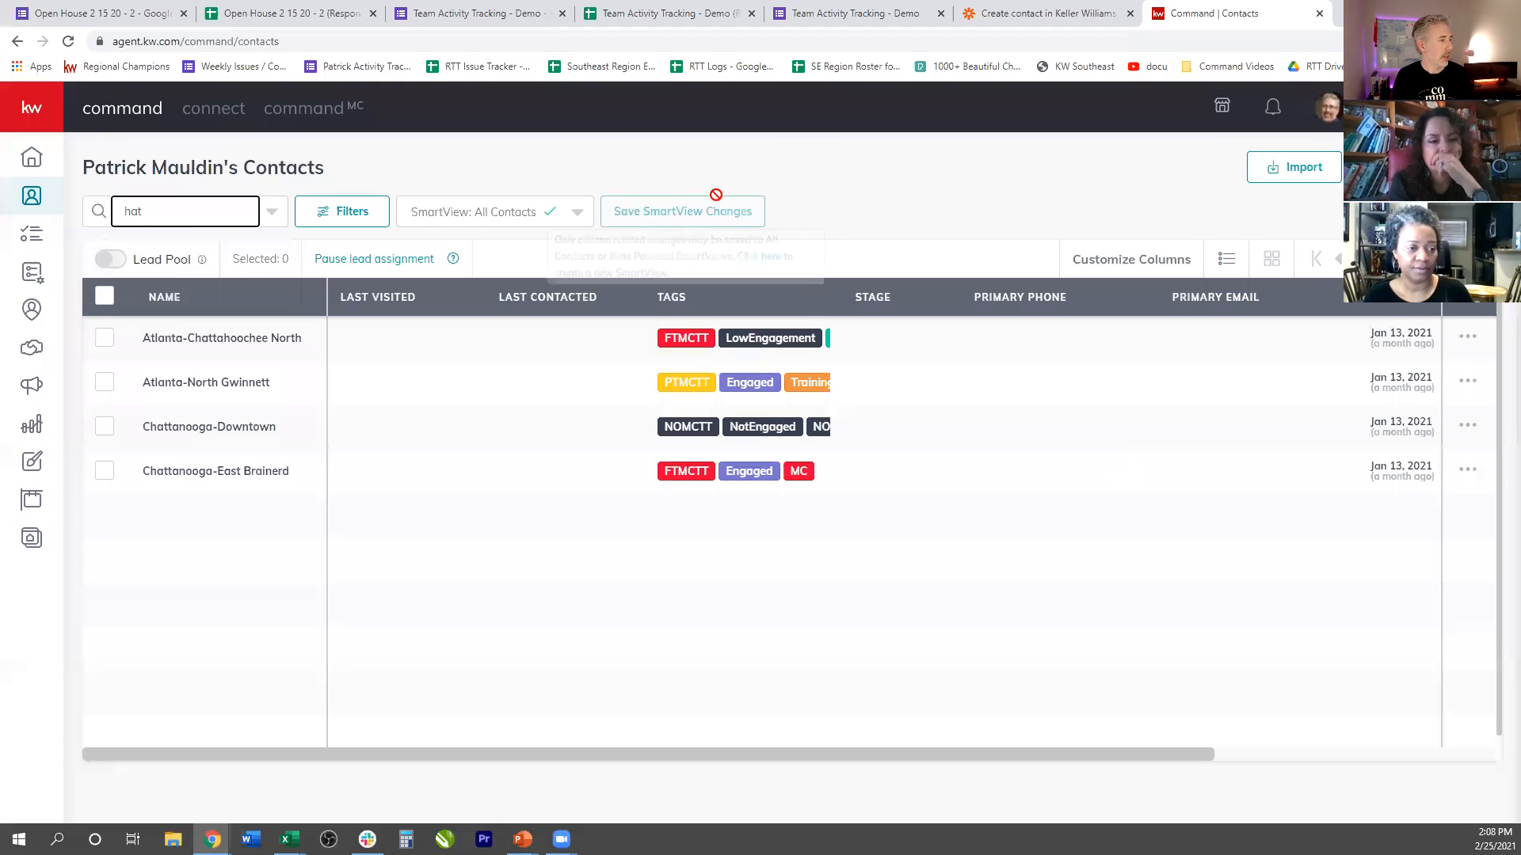
pyautogui.click(955, 198)
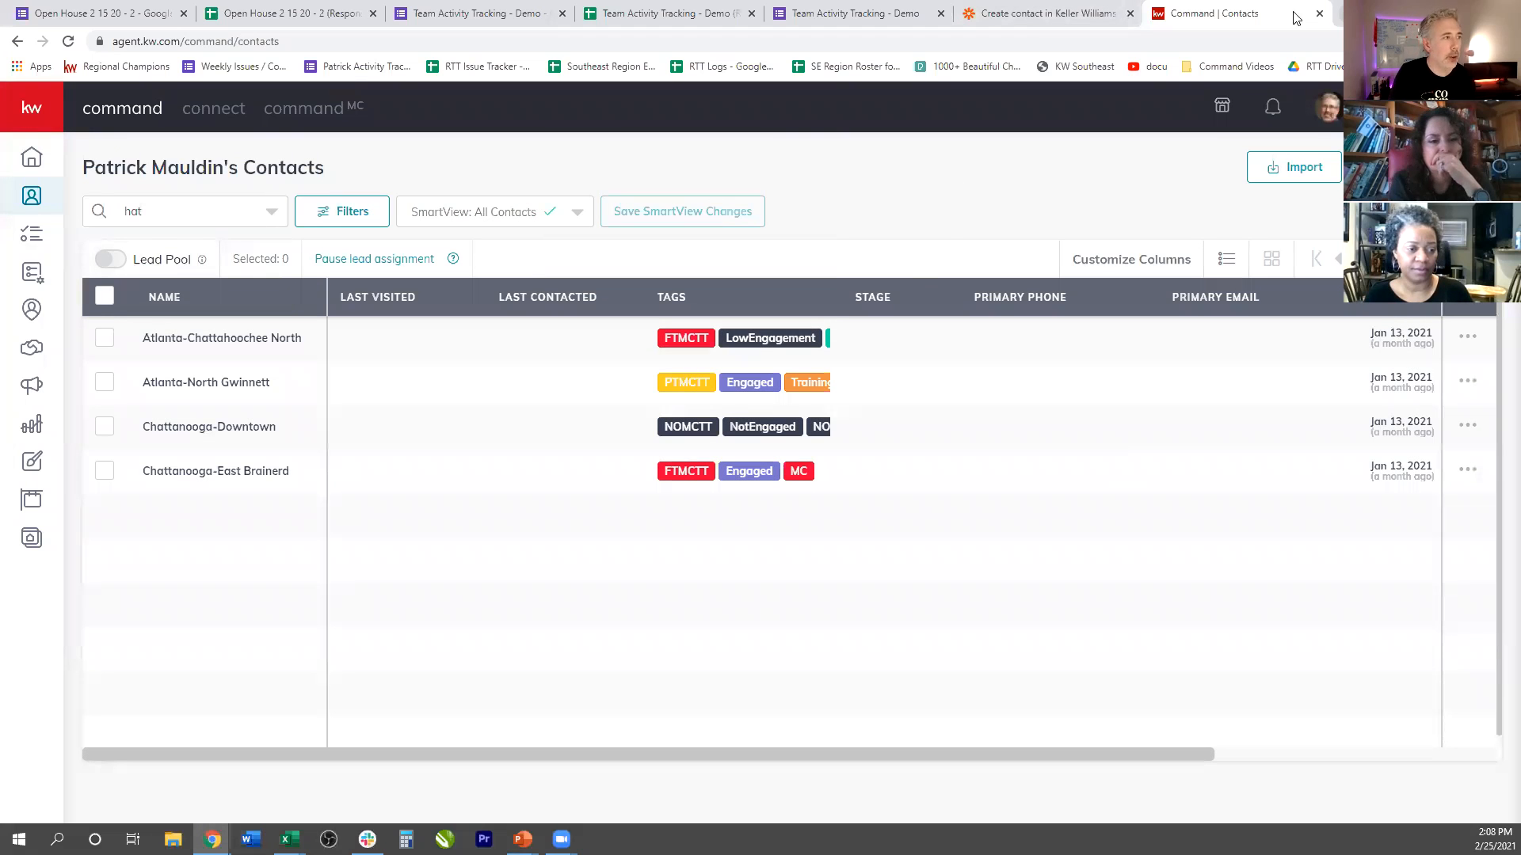
# Switch to the submitted open house form's window, go back to the top of the blank form, and close that window
pyautogui.hotkey('ctrl', 't')
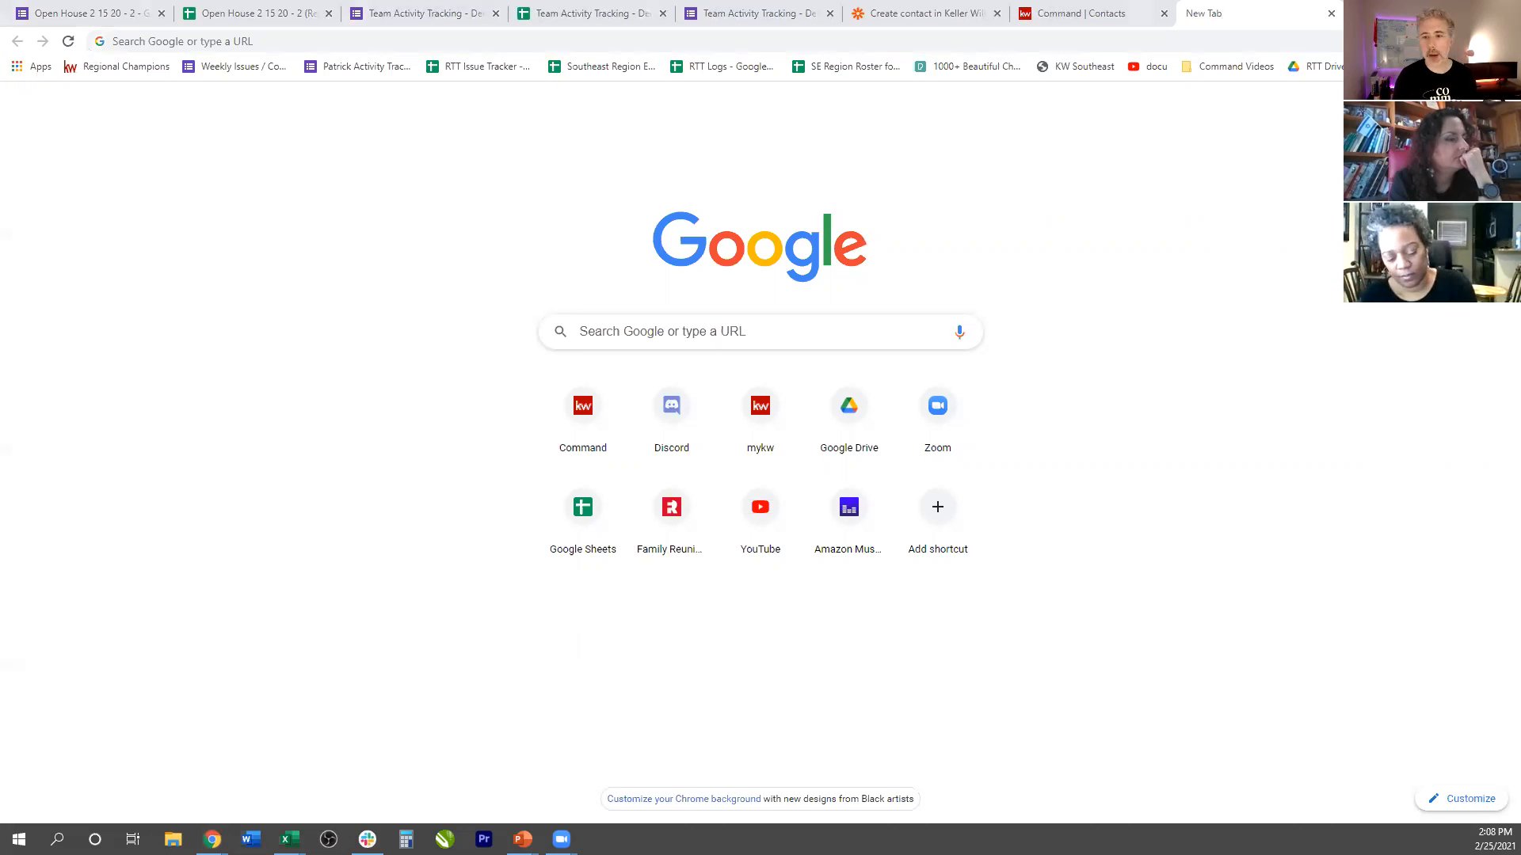
pyautogui.hotkey('alt', 'Tab')
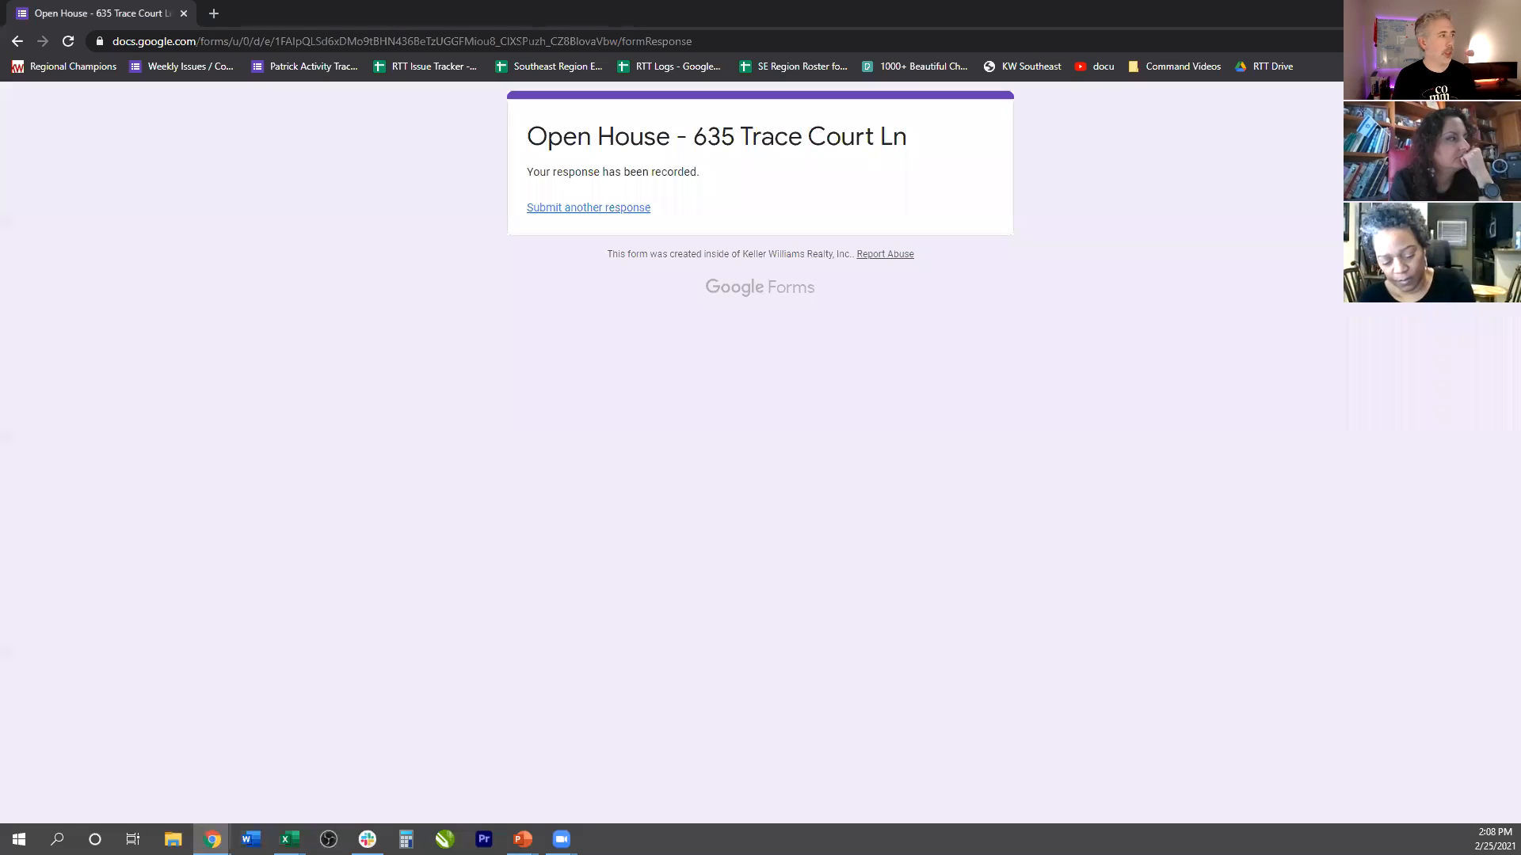
pyautogui.click(15, 42)
pyautogui.scroll(15, 340, 249)
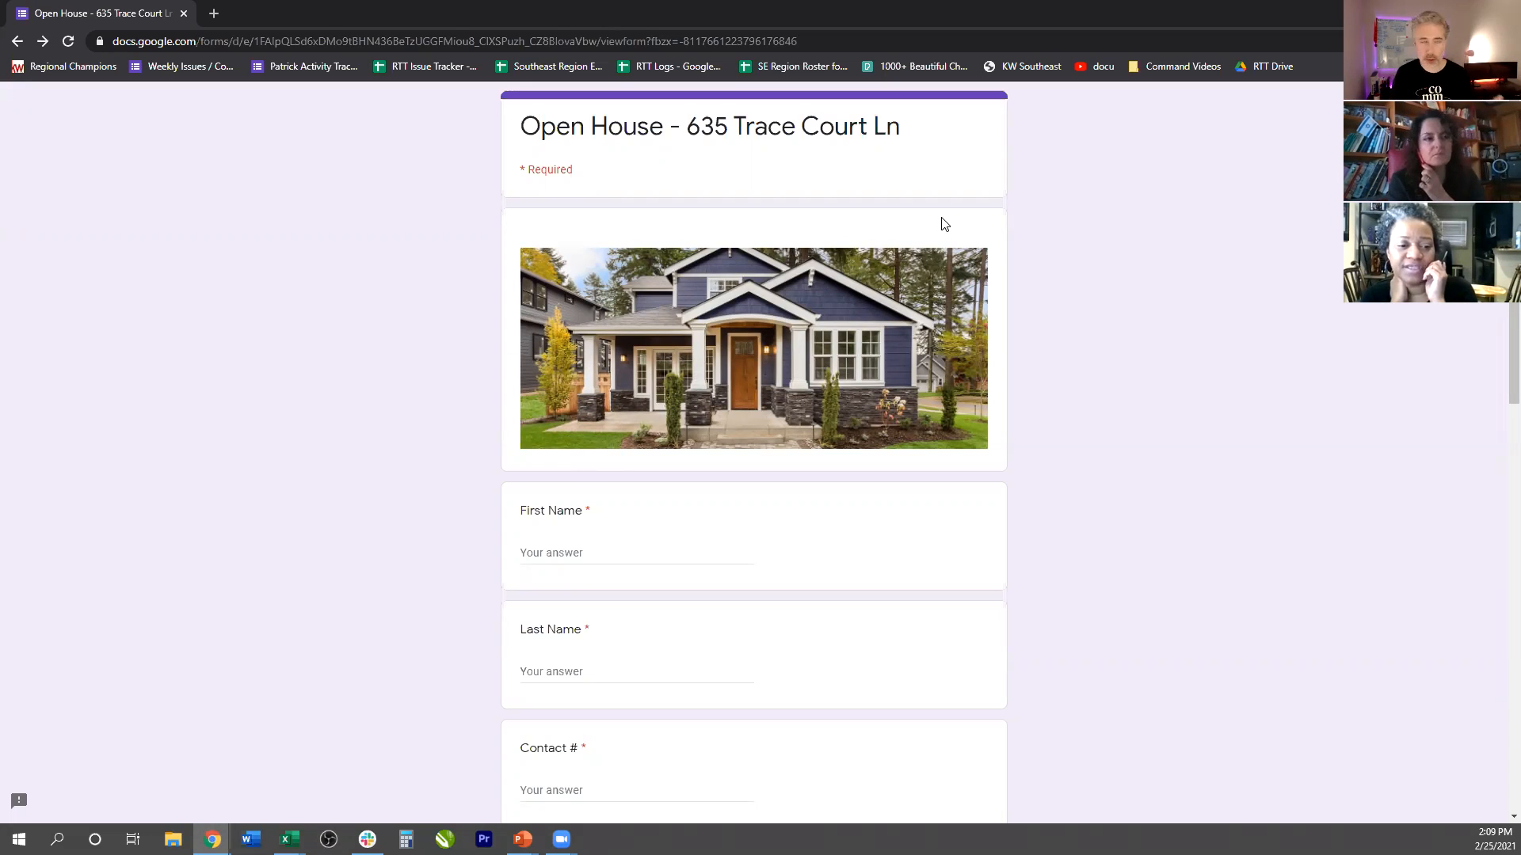
pyautogui.click(1503, 11)
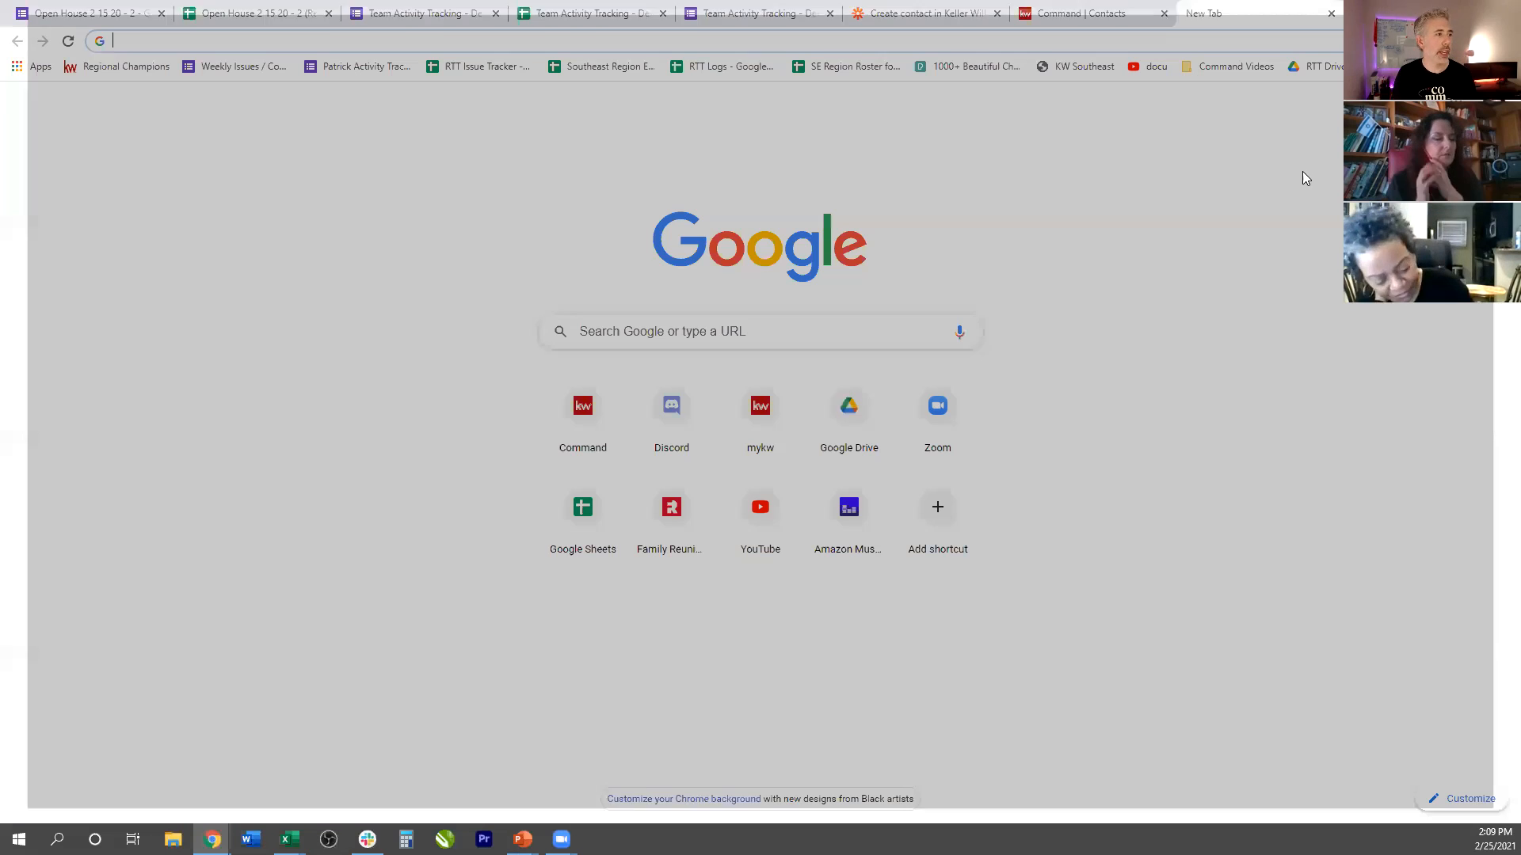
pyautogui.click(756, 12)
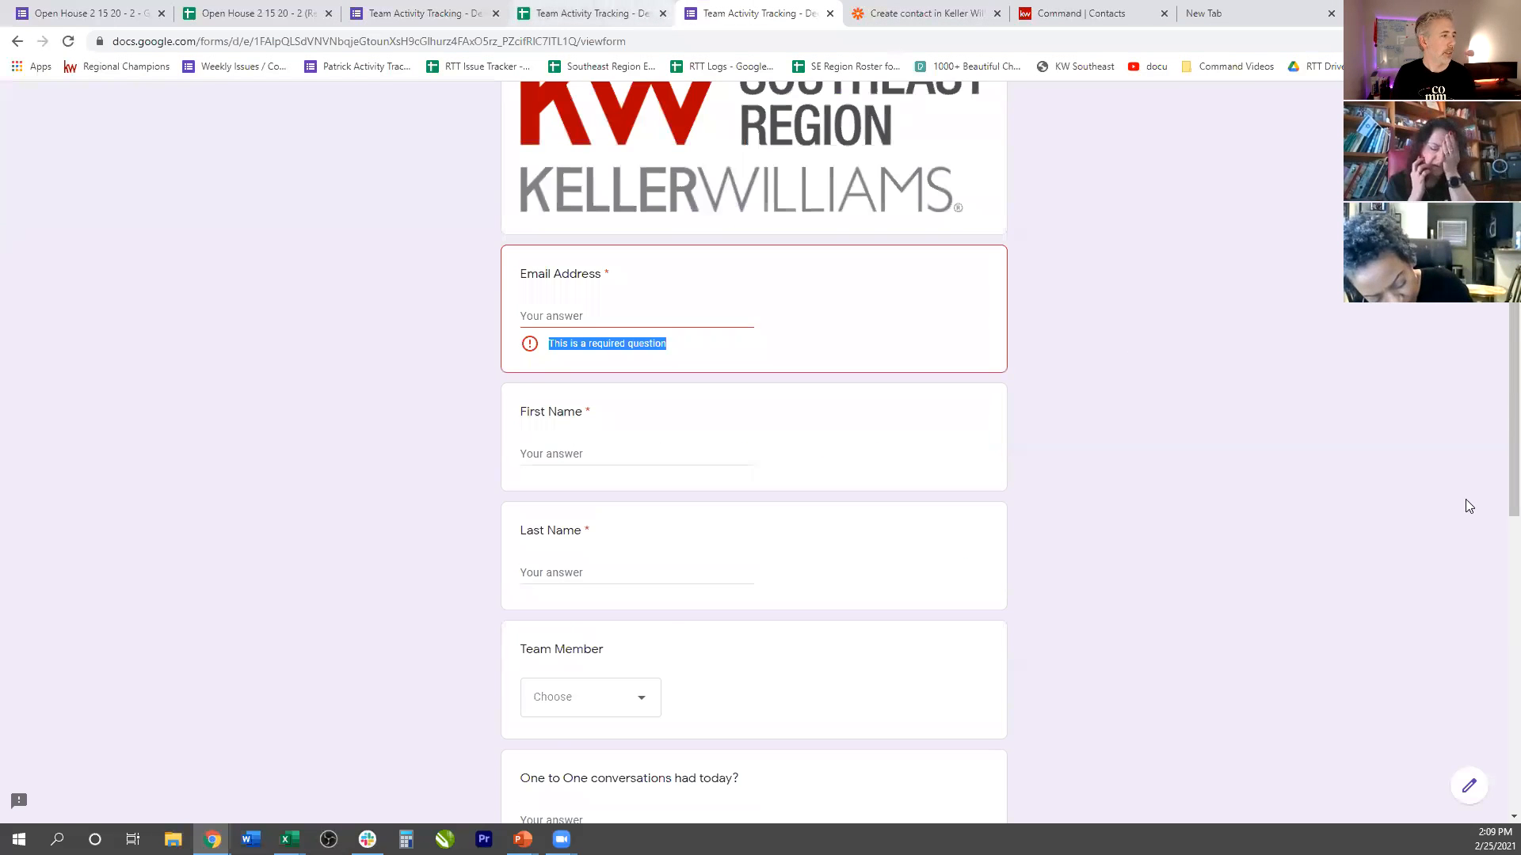
pyautogui.scroll(3, 1241, 383)
pyautogui.hotkey('ctrl', '3')
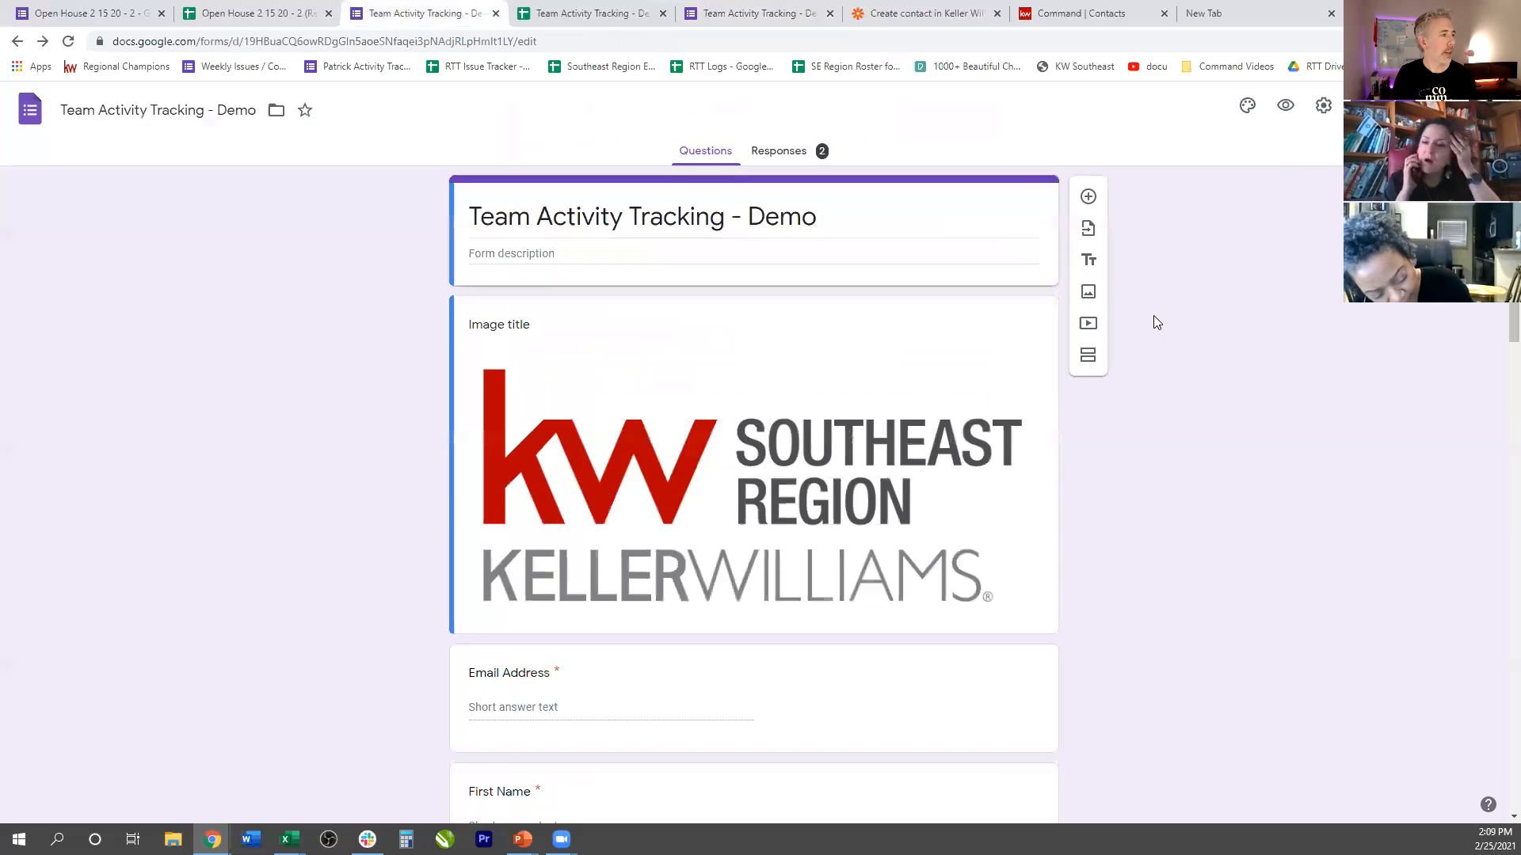
pyautogui.click(1388, 105)
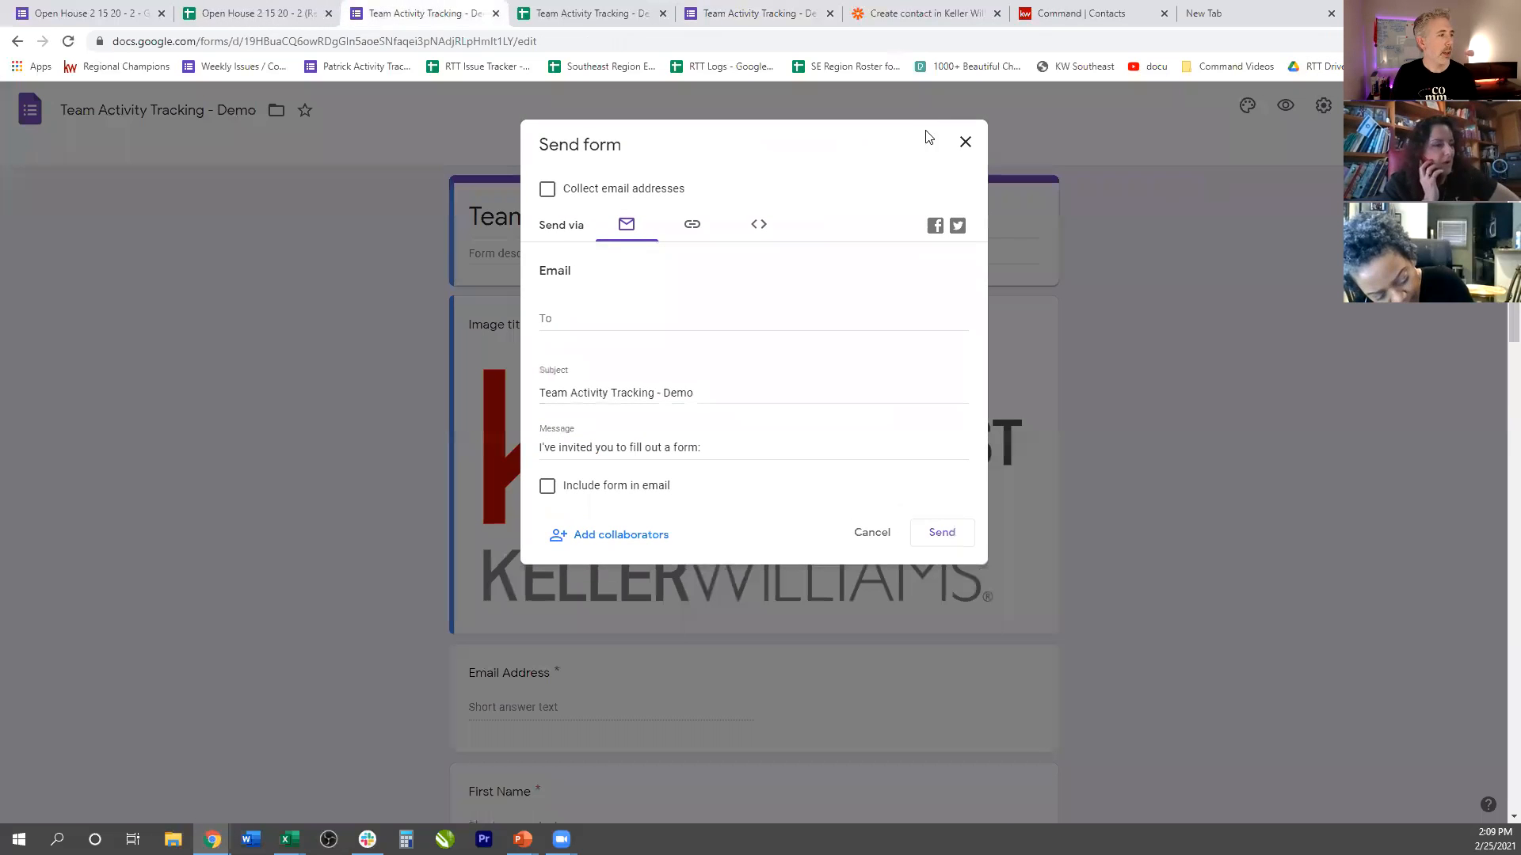
pyautogui.click(965, 144)
# Open the questions of the Open House 2 15 20 - 2 form and copy its shortened share link
pyautogui.click(149, 7)
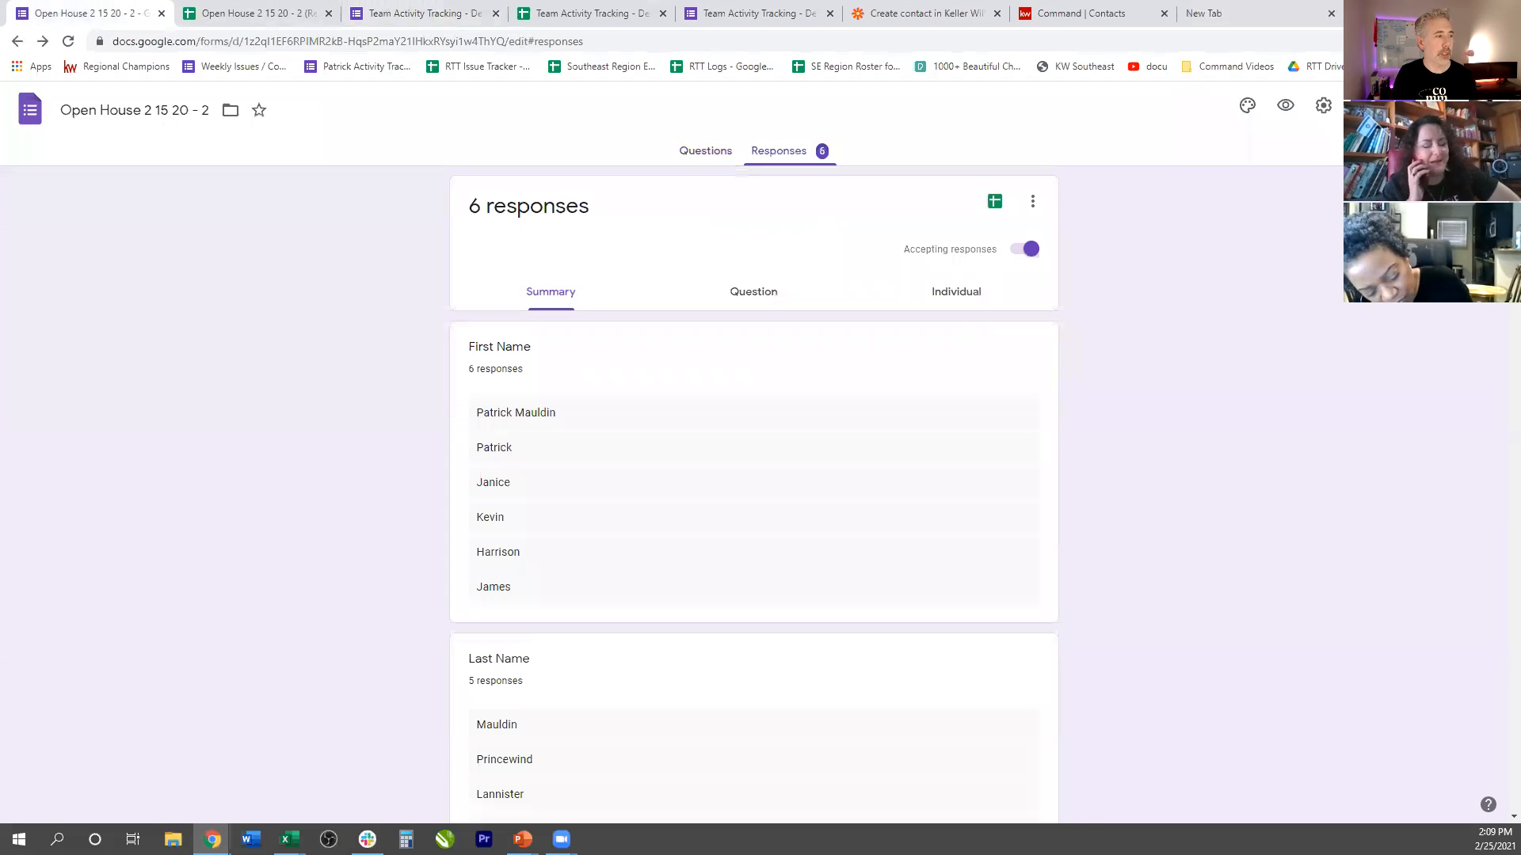
pyautogui.click(673, 157)
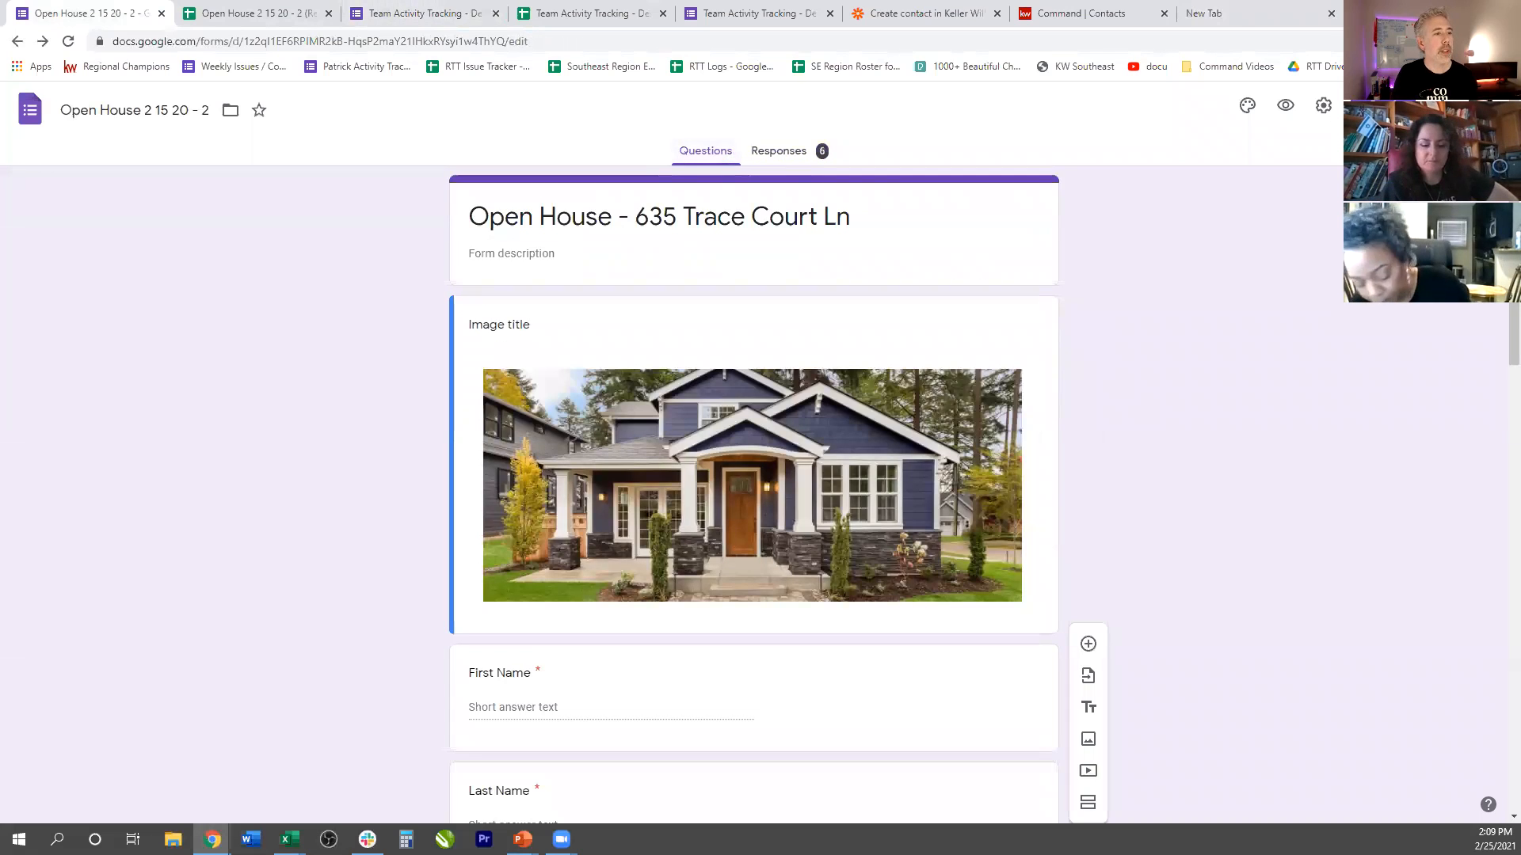
pyautogui.click(1388, 106)
pyautogui.click(690, 226)
pyautogui.click(547, 325)
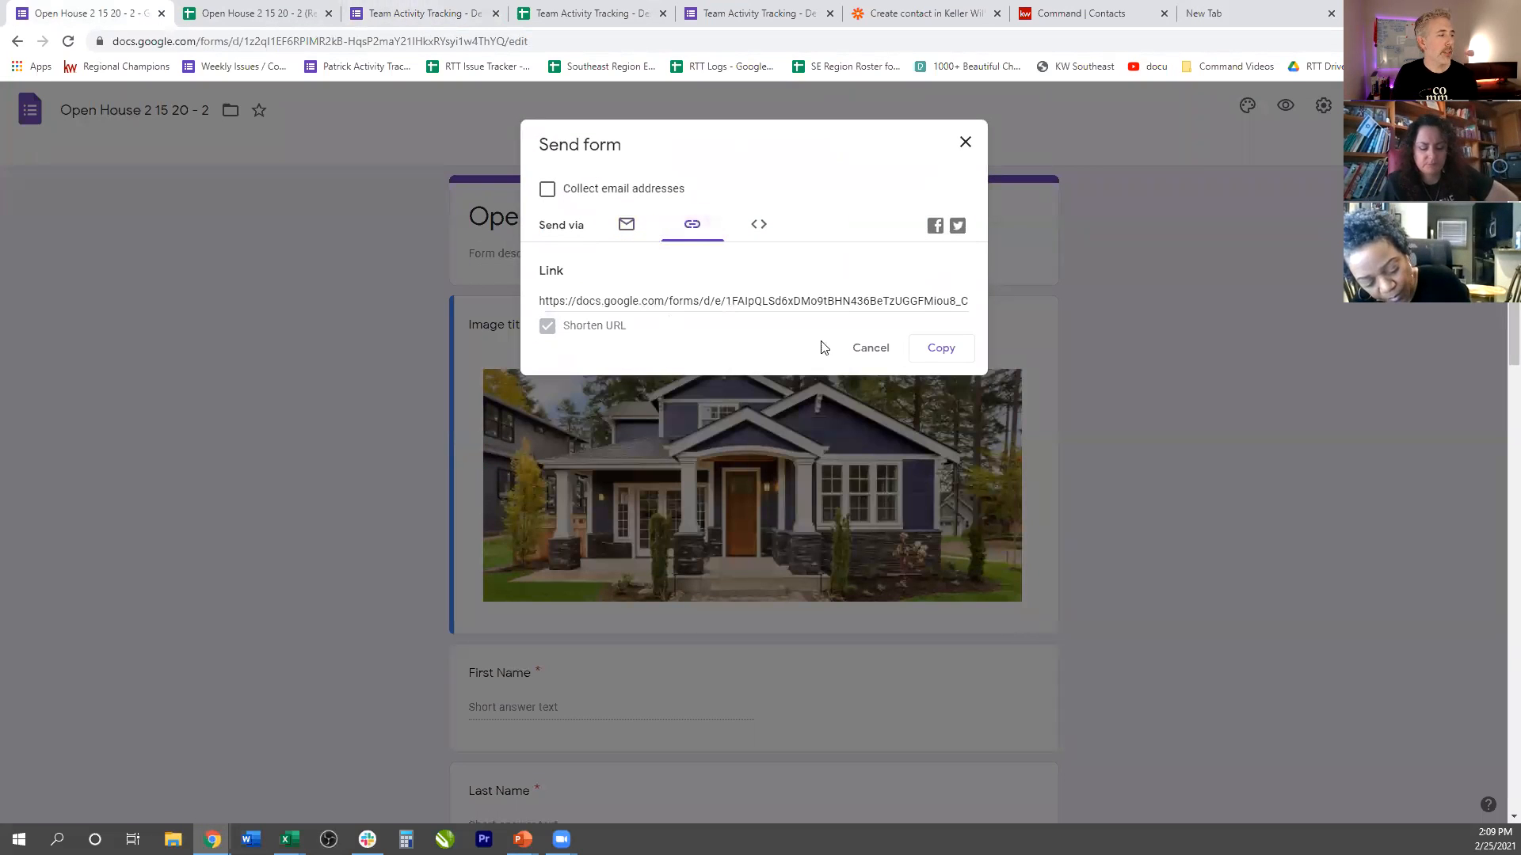
pyautogui.click(942, 349)
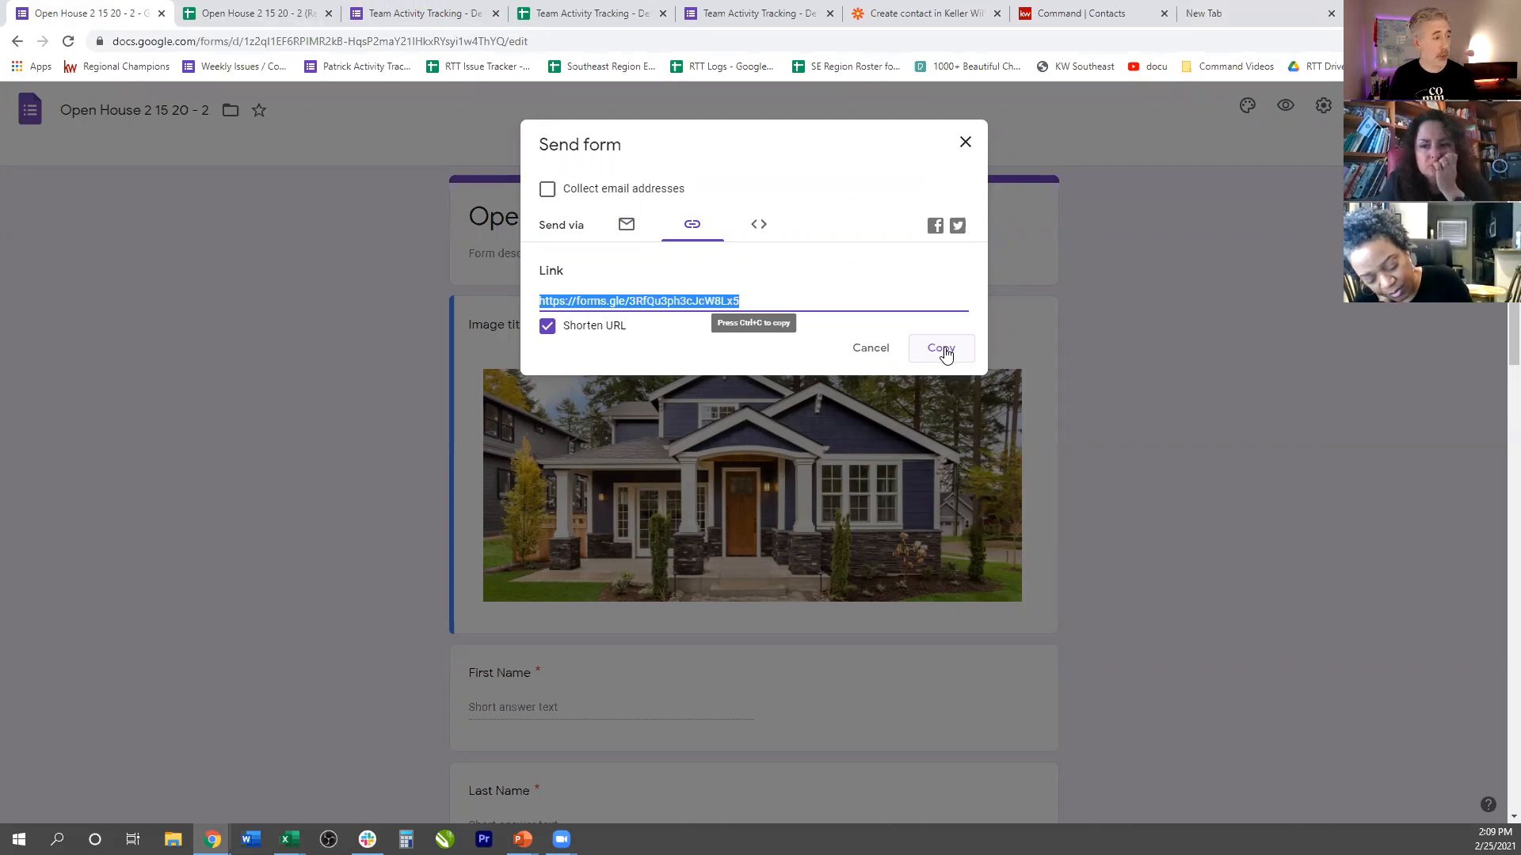
pyautogui.click(945, 353)
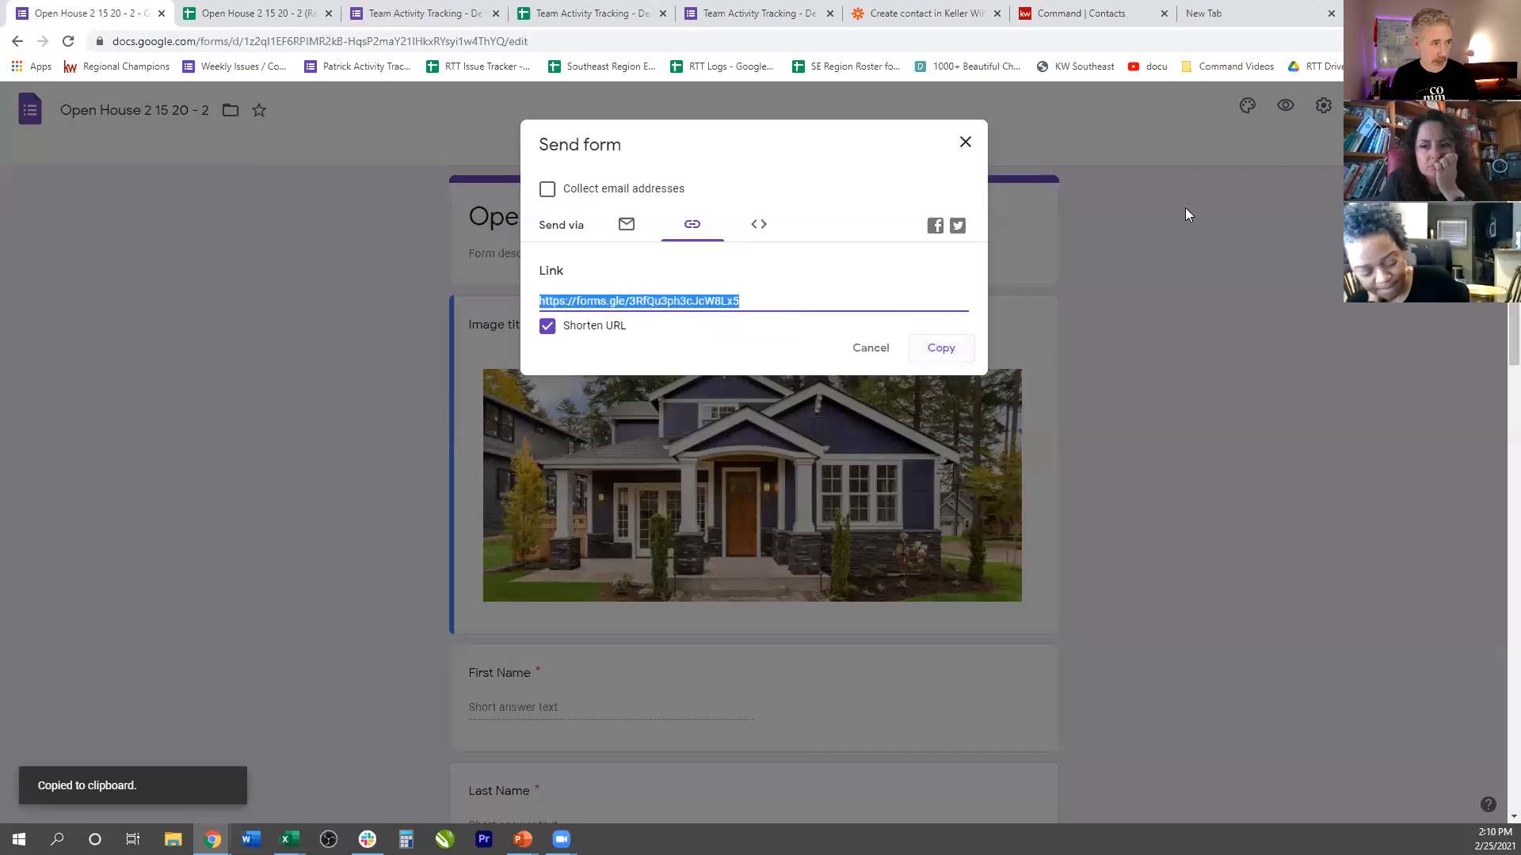
# Load the copied open house form link in the empty browser tab
pyautogui.click(1209, 11)
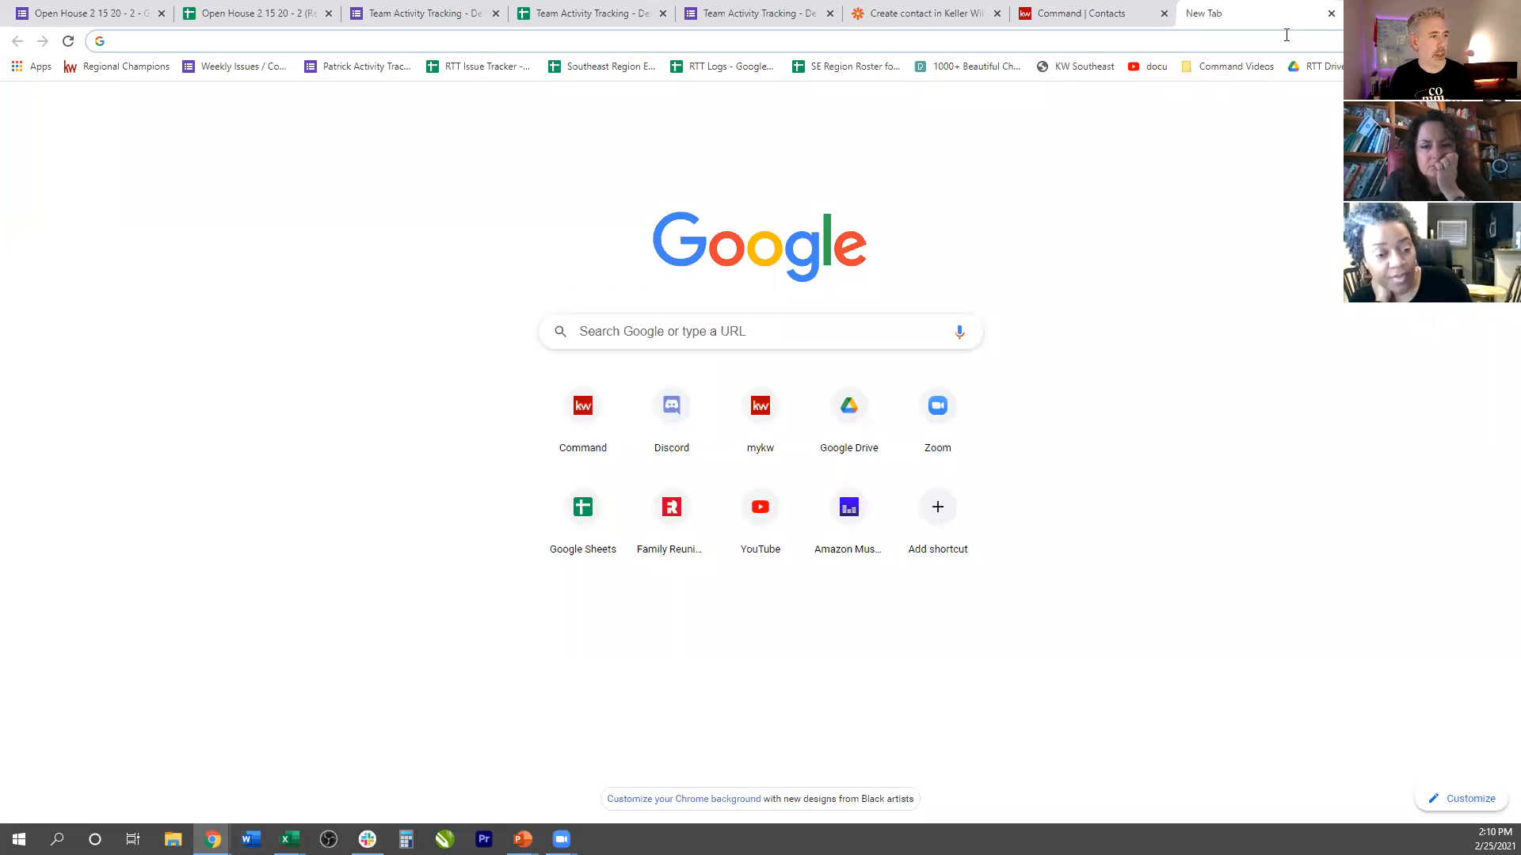
pyautogui.hotkey('ctrl', 'v')
pyautogui.press('Return')
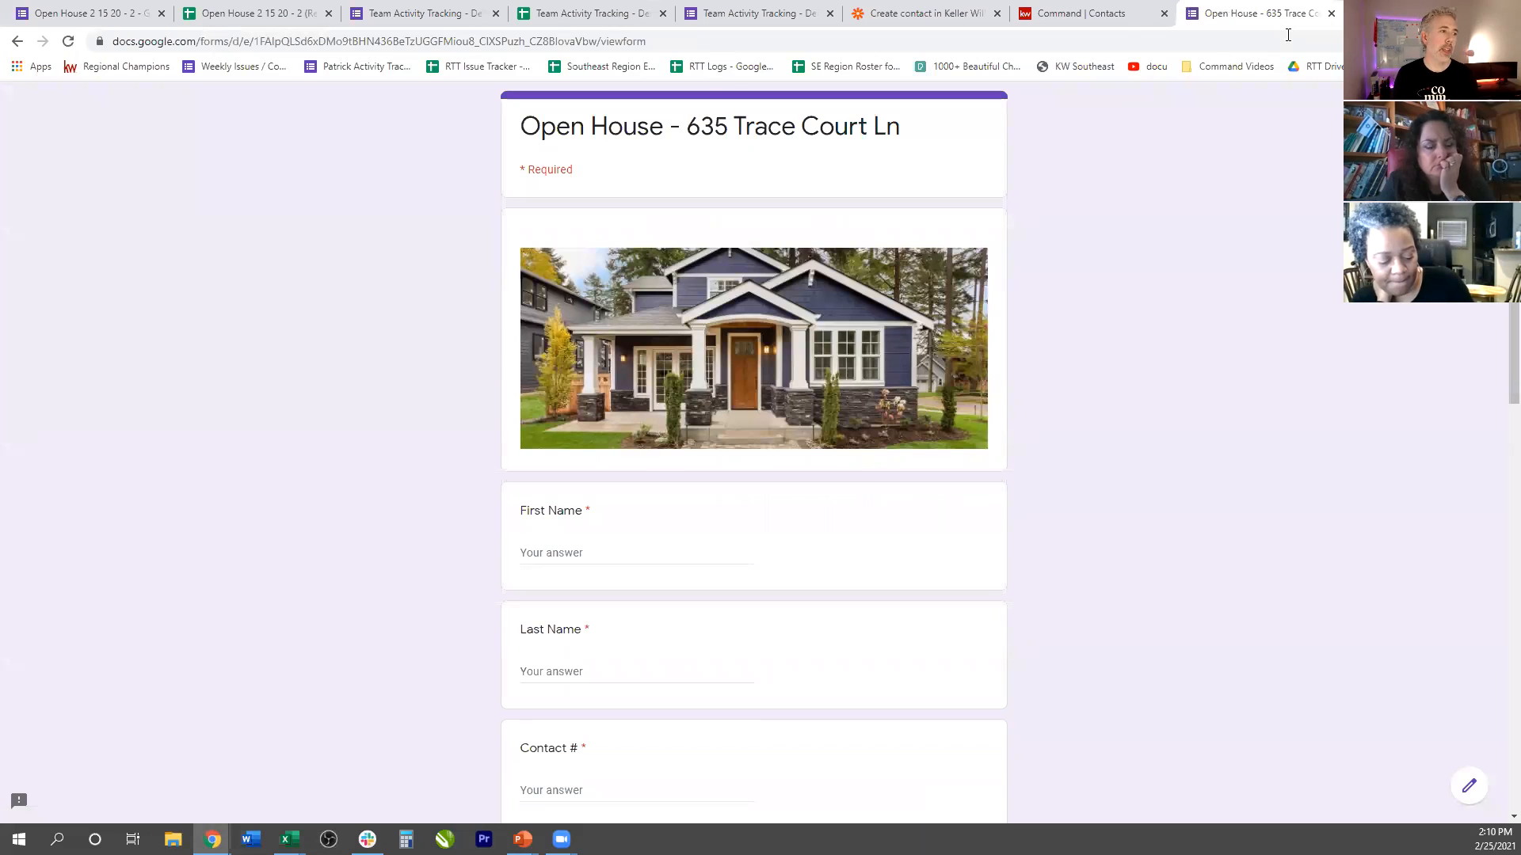
# Create a QR code for the open house form page, download it as an image, and view the downloaded file
pyautogui.rightClick(1251, 244)
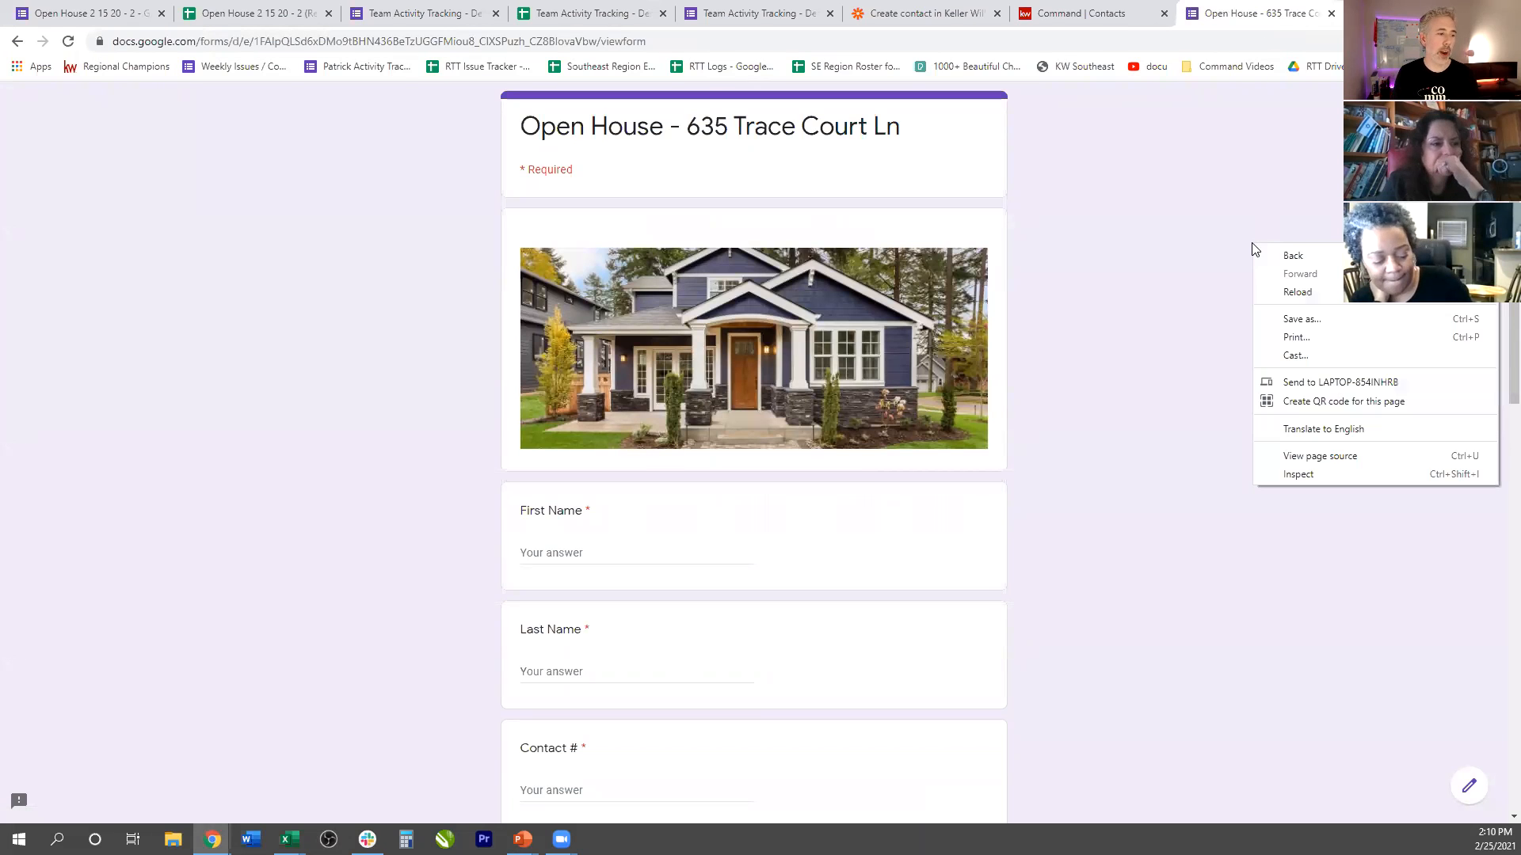
pyautogui.click(1350, 402)
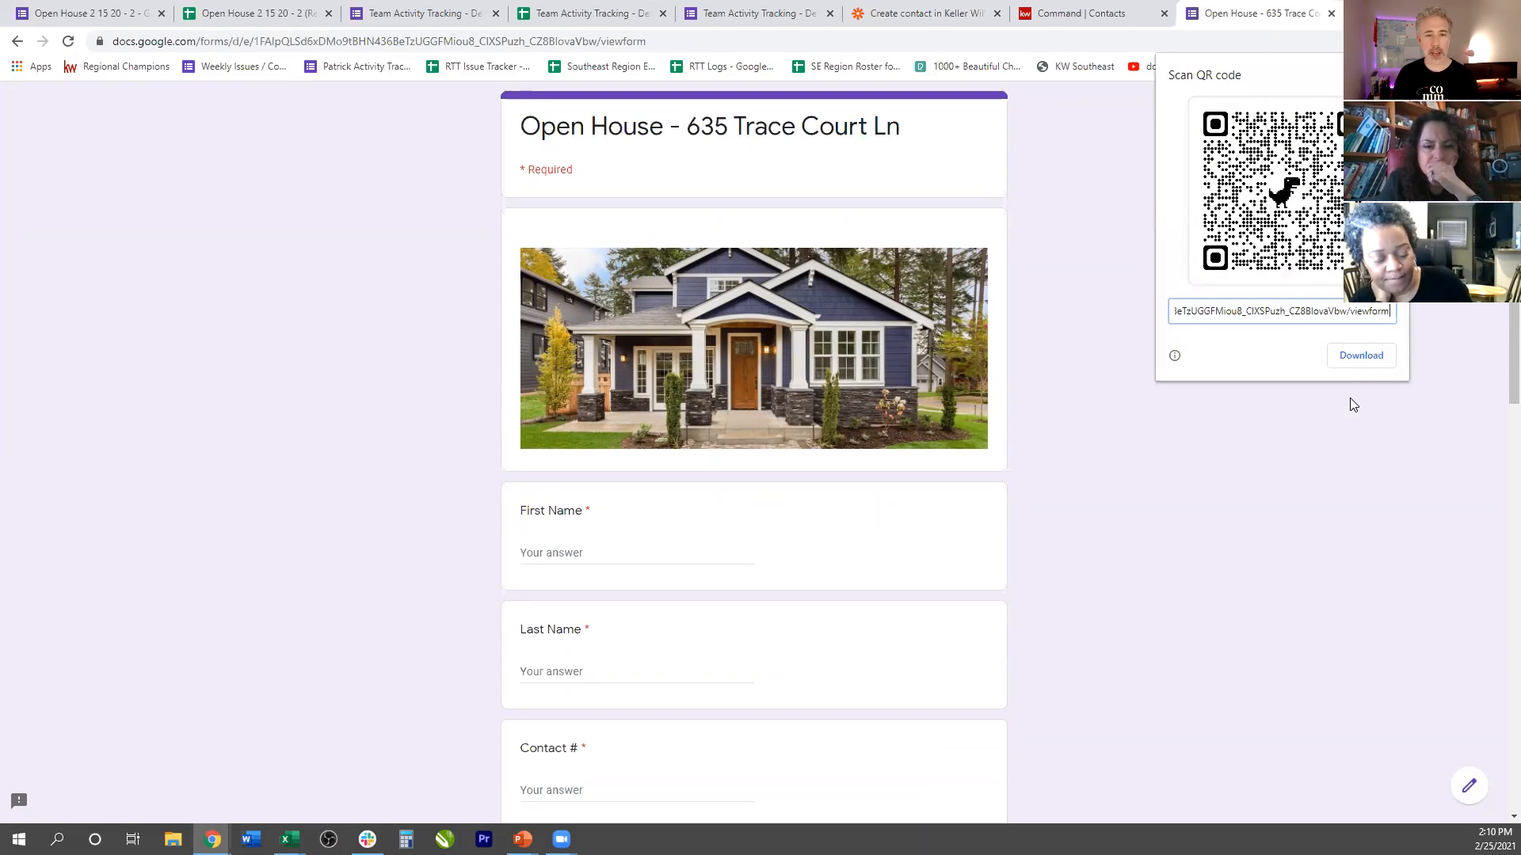
pyautogui.click(1351, 354)
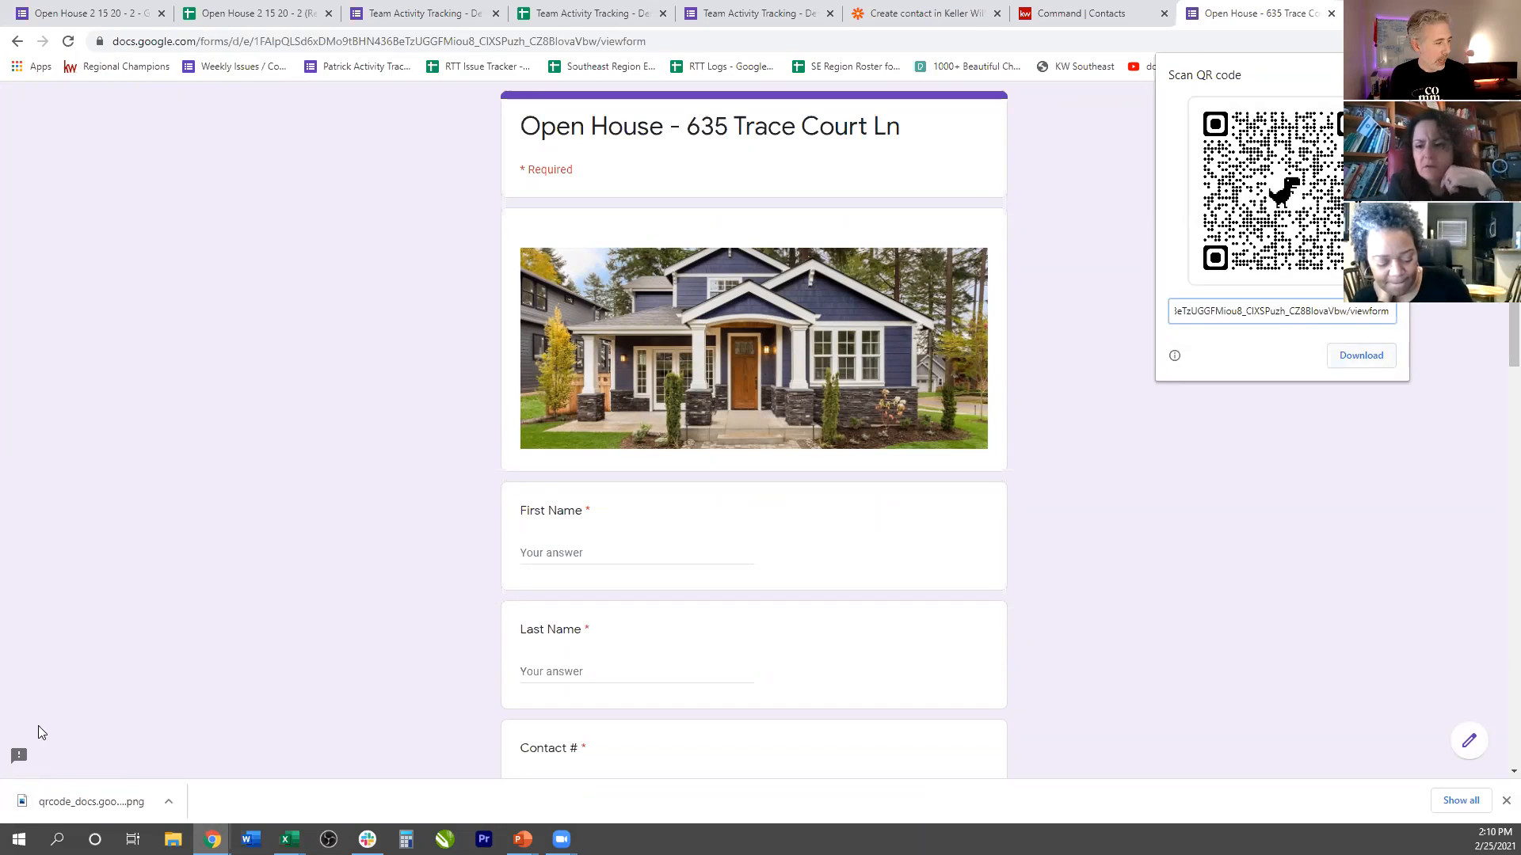
pyautogui.click(113, 802)
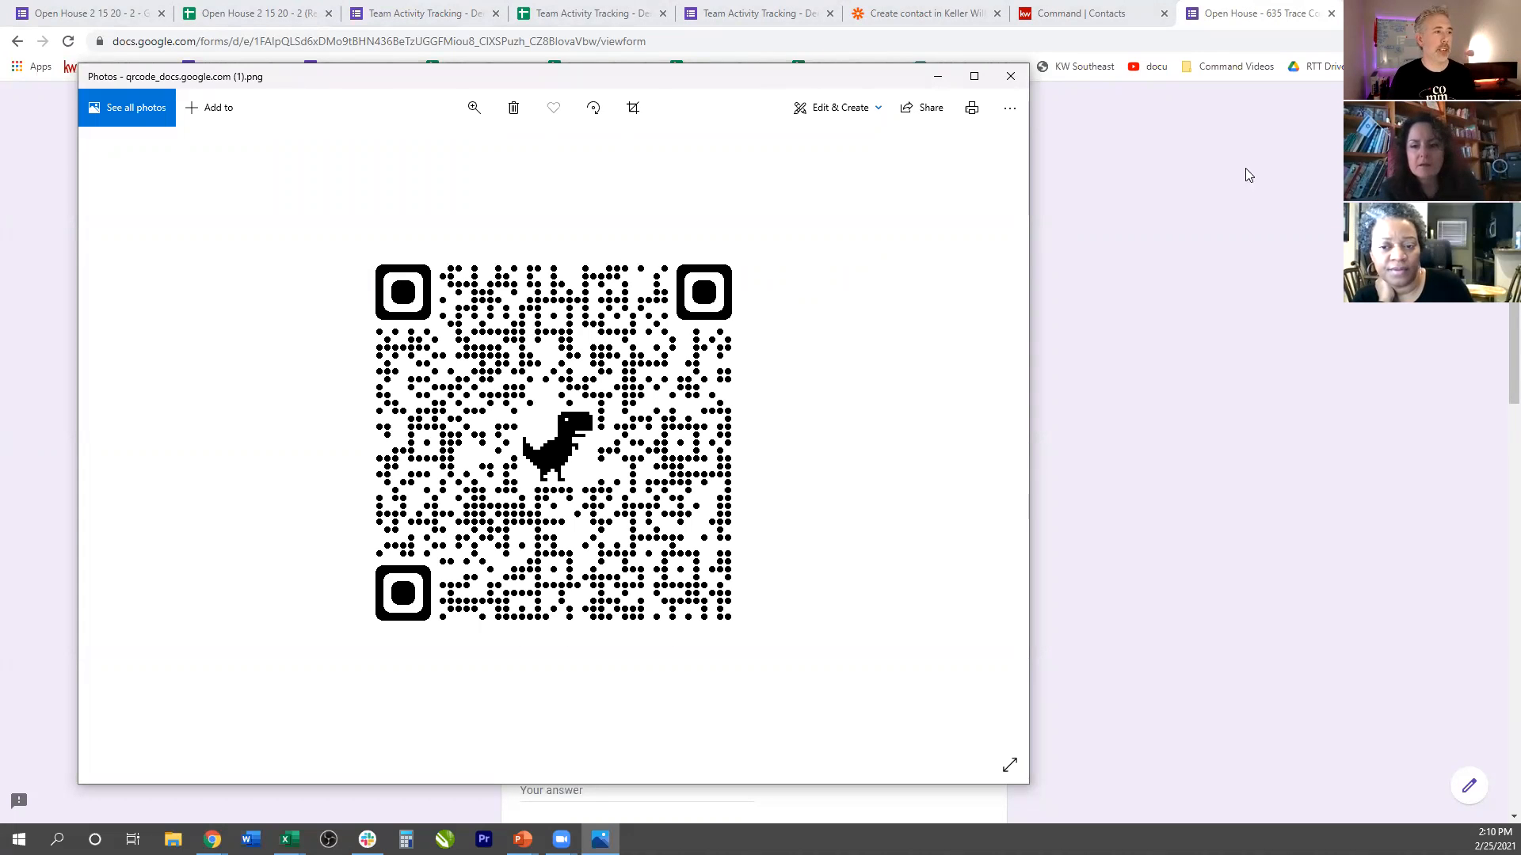
pyautogui.click(1275, 176)
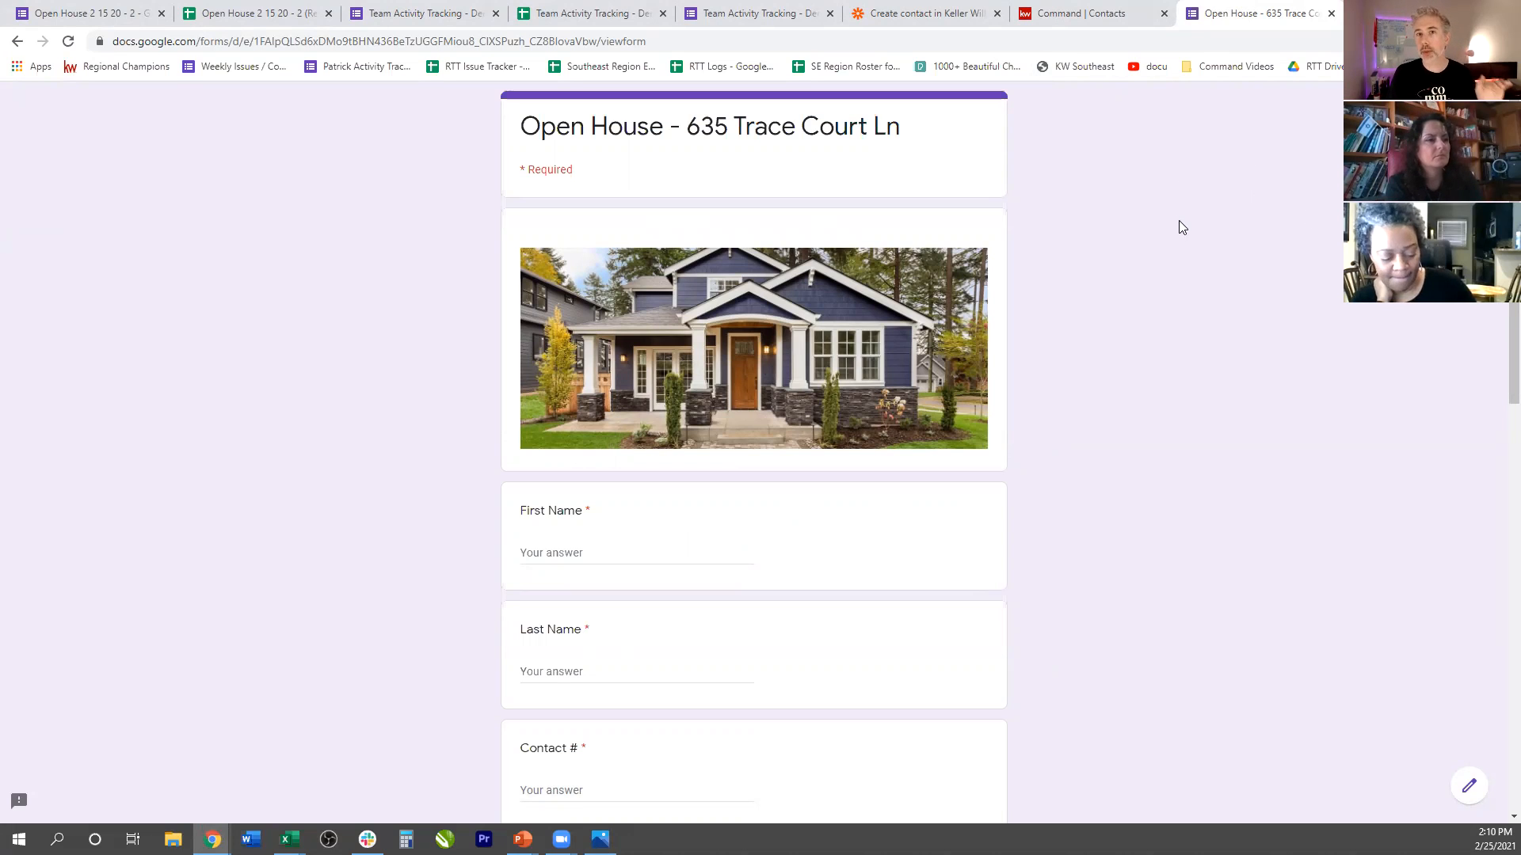
pyautogui.rightClick(1142, 211)
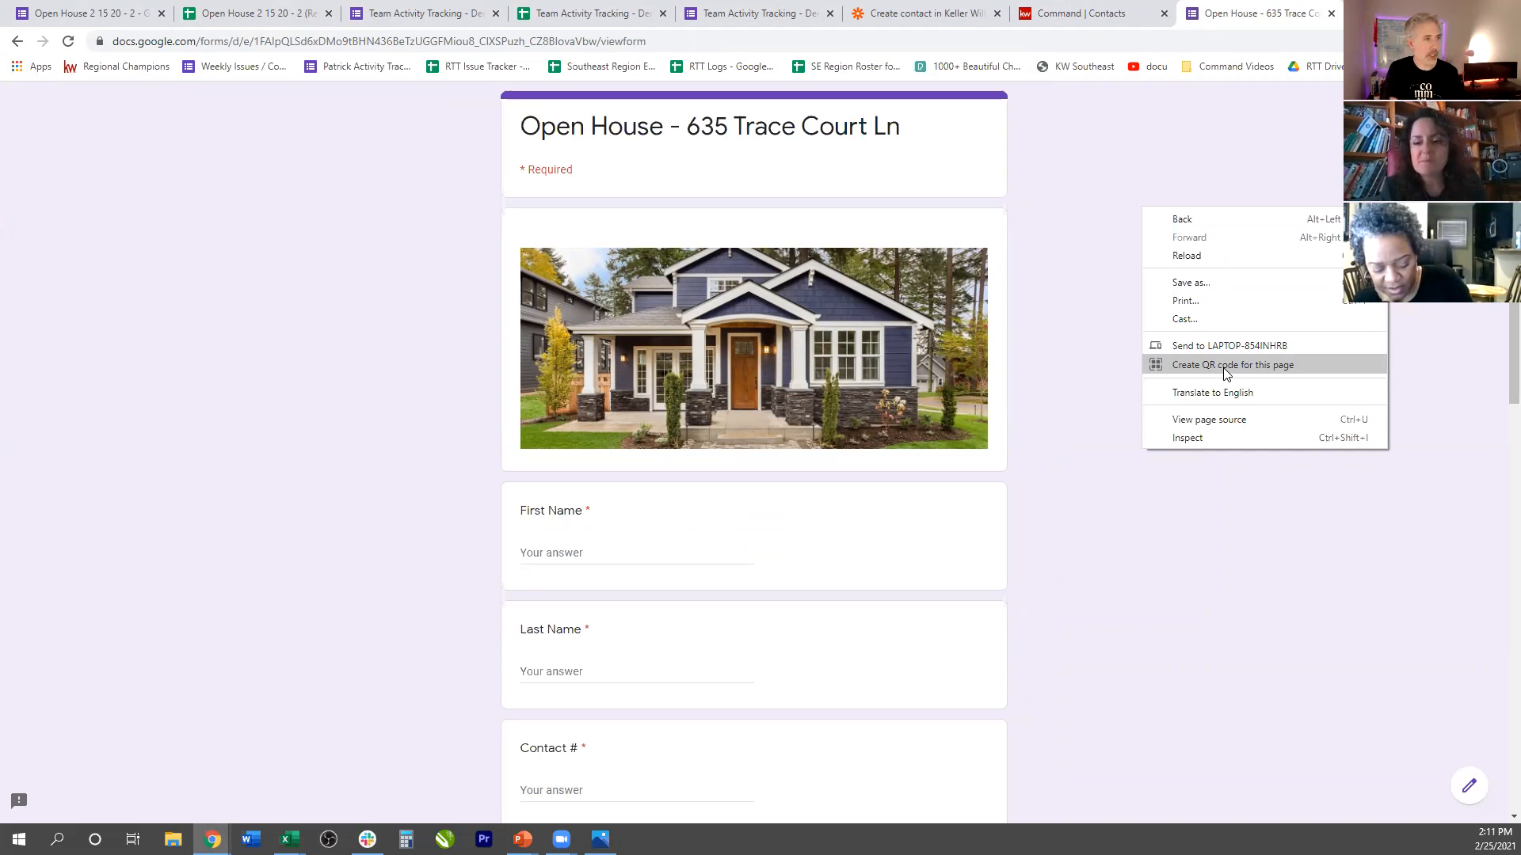
# Search the Command contacts for the test respondent's first name with the contact type limited to All Contacts
pyautogui.click(1081, 12)
pyautogui.click(214, 203)
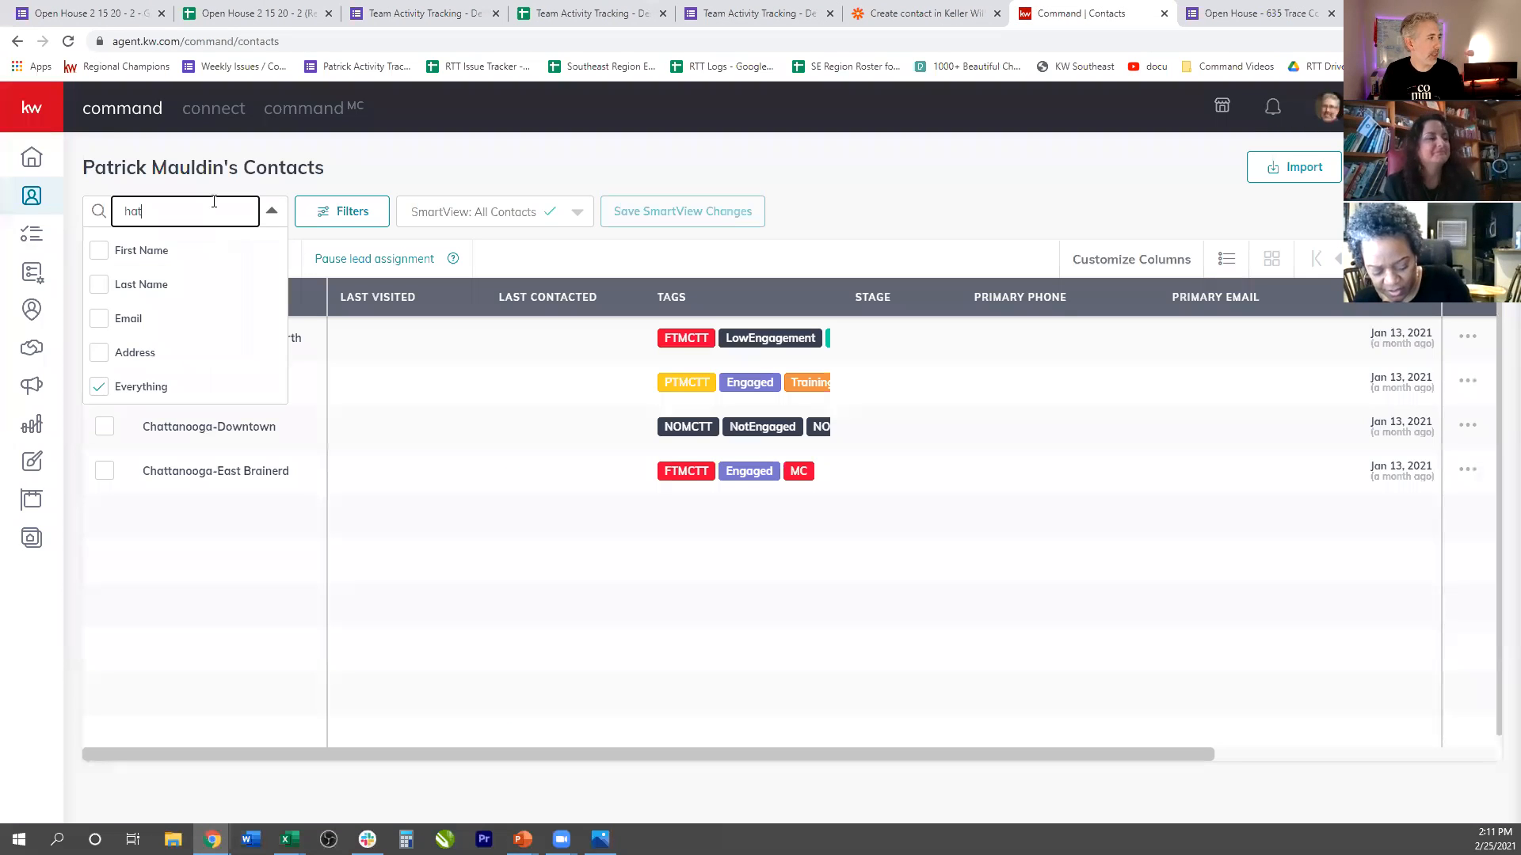
pyautogui.write('t')
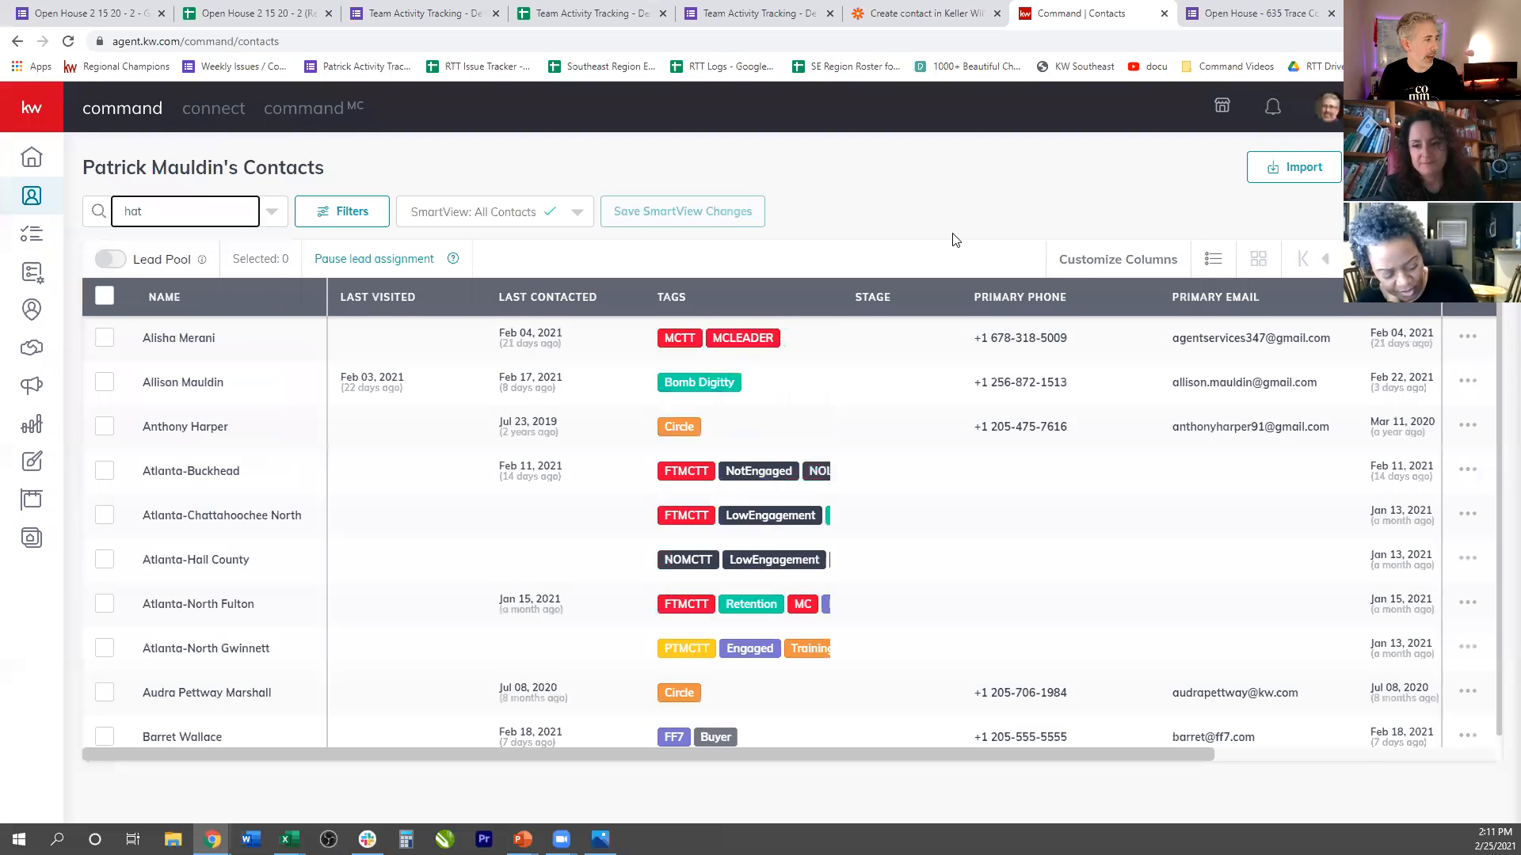
pyautogui.hotkey('ctrl', 'a')
pyautogui.write('james')
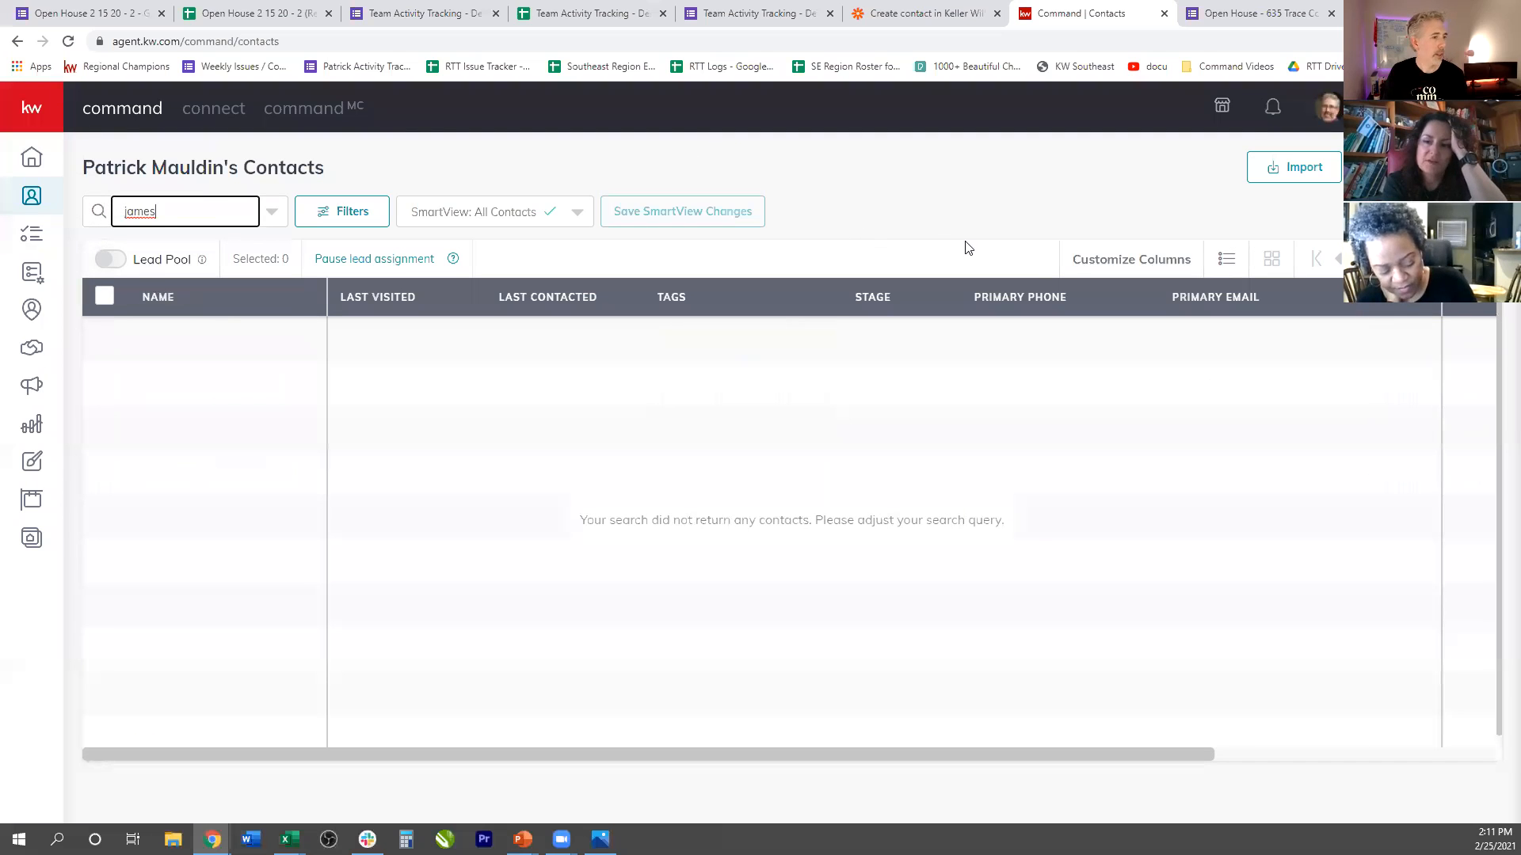
pyautogui.click(364, 207)
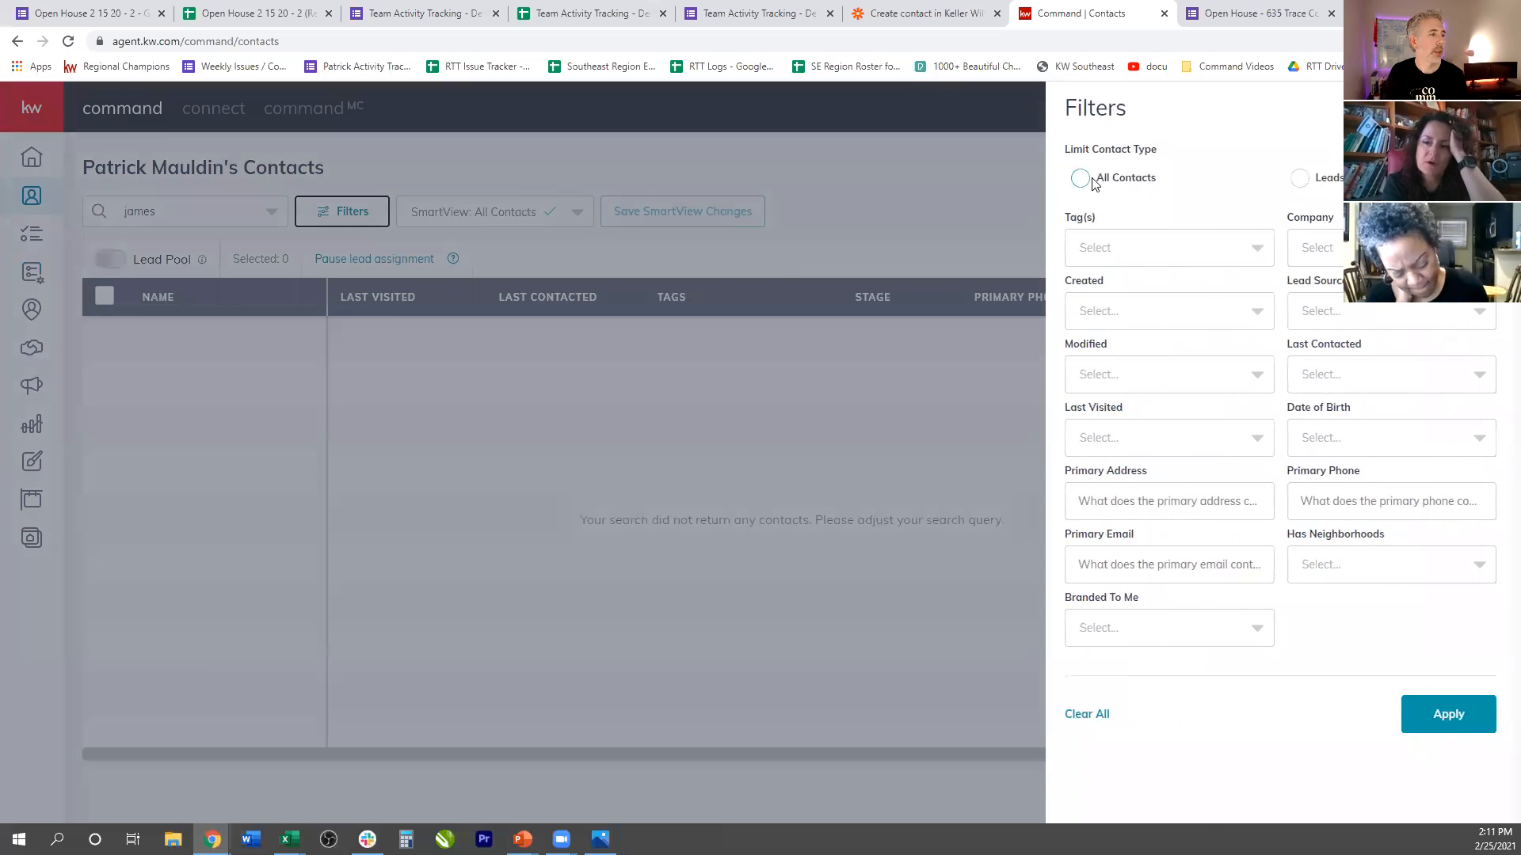
pyautogui.click(1096, 179)
pyautogui.click(1482, 717)
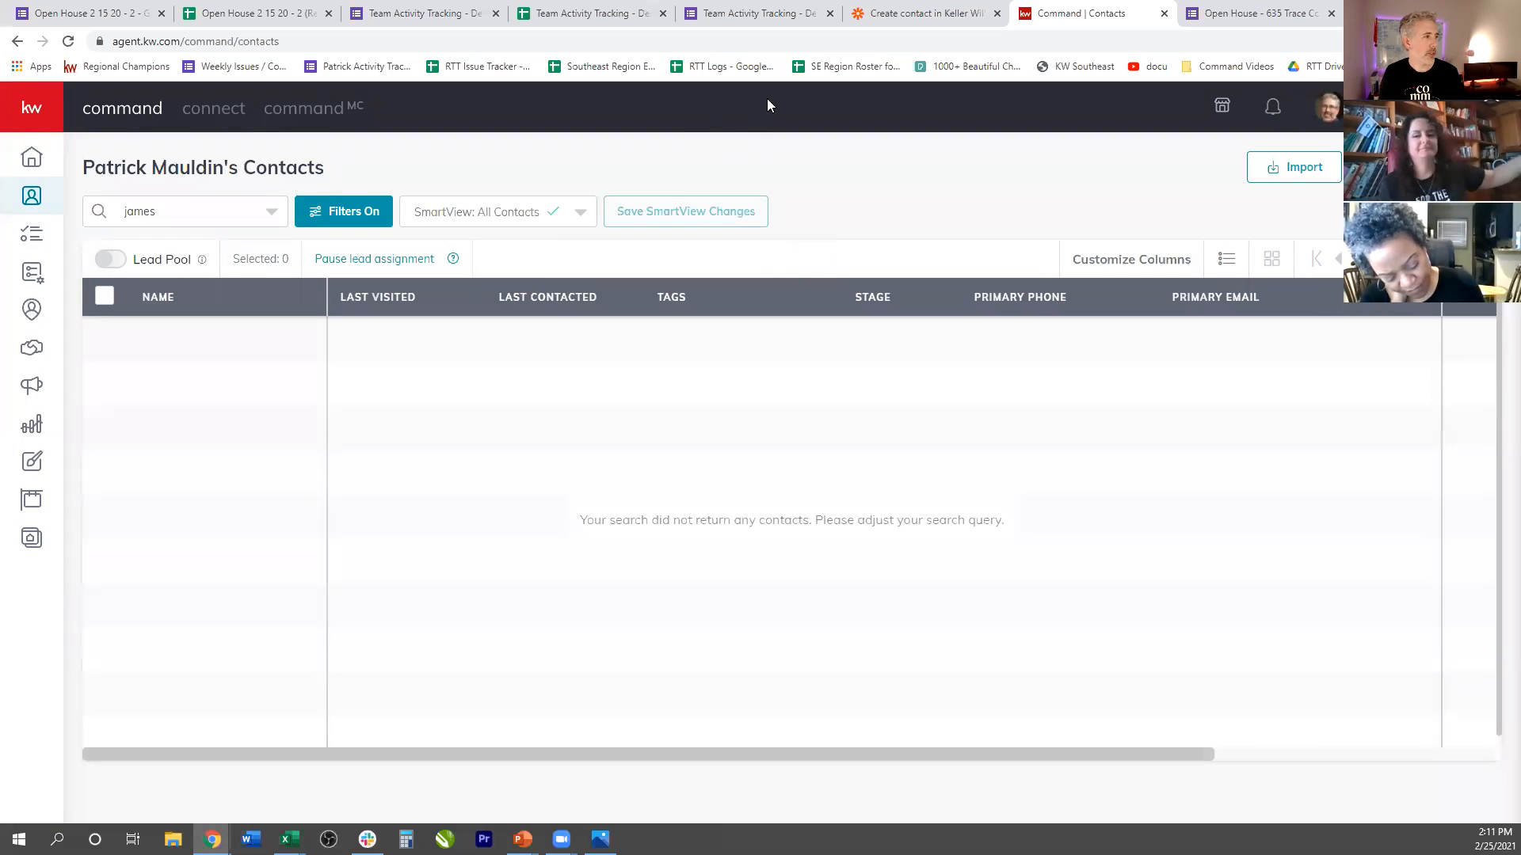
# Go back to Zapier's list of Zaps, then check the Team Activity Tracking and Open House response spreadsheets
pyautogui.click(923, 13)
pyautogui.click(17, 139)
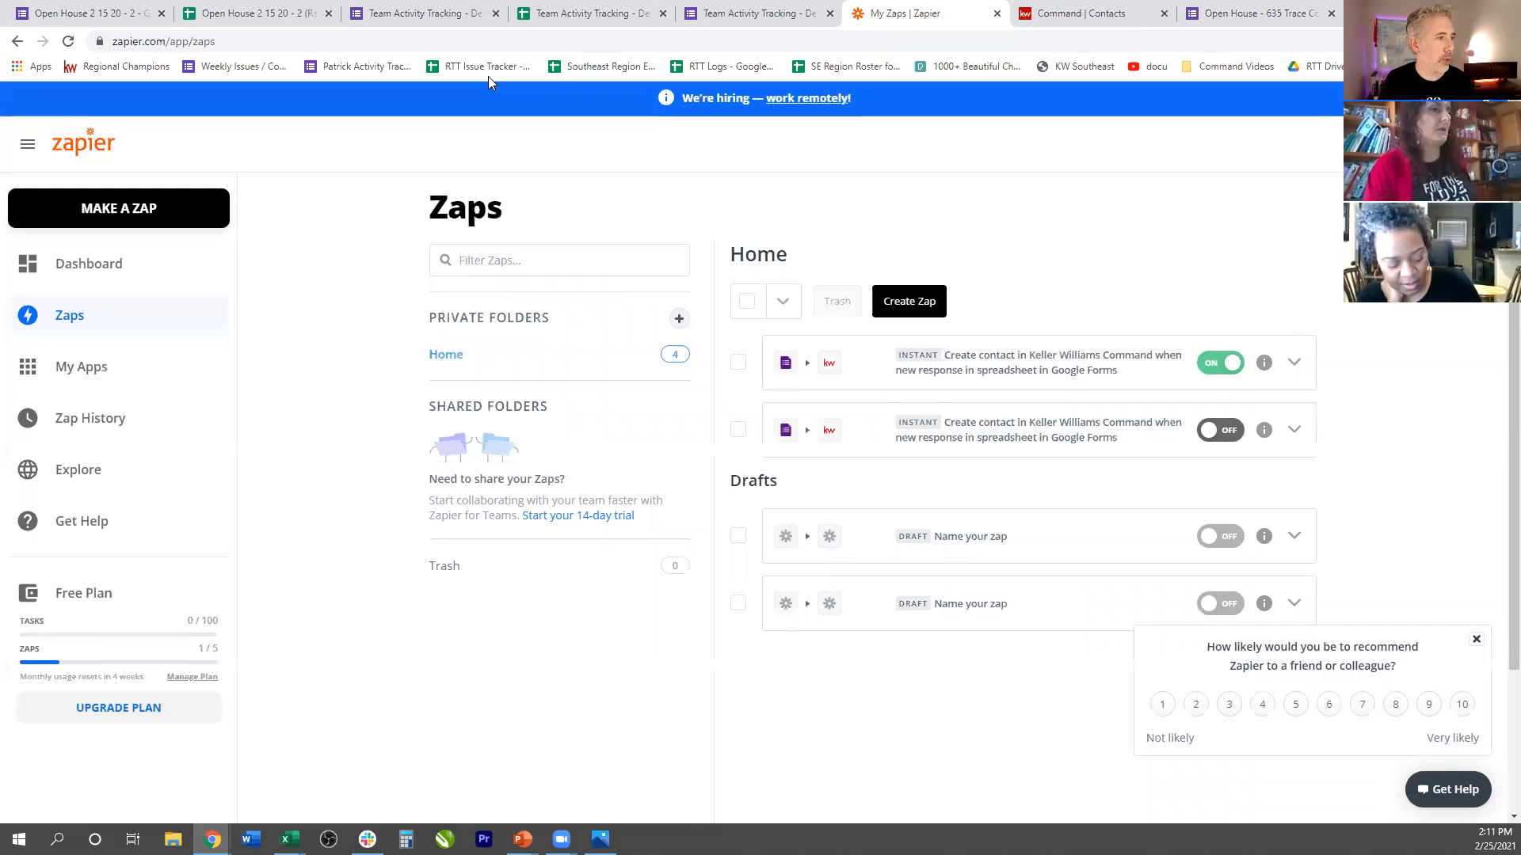
pyautogui.click(590, 14)
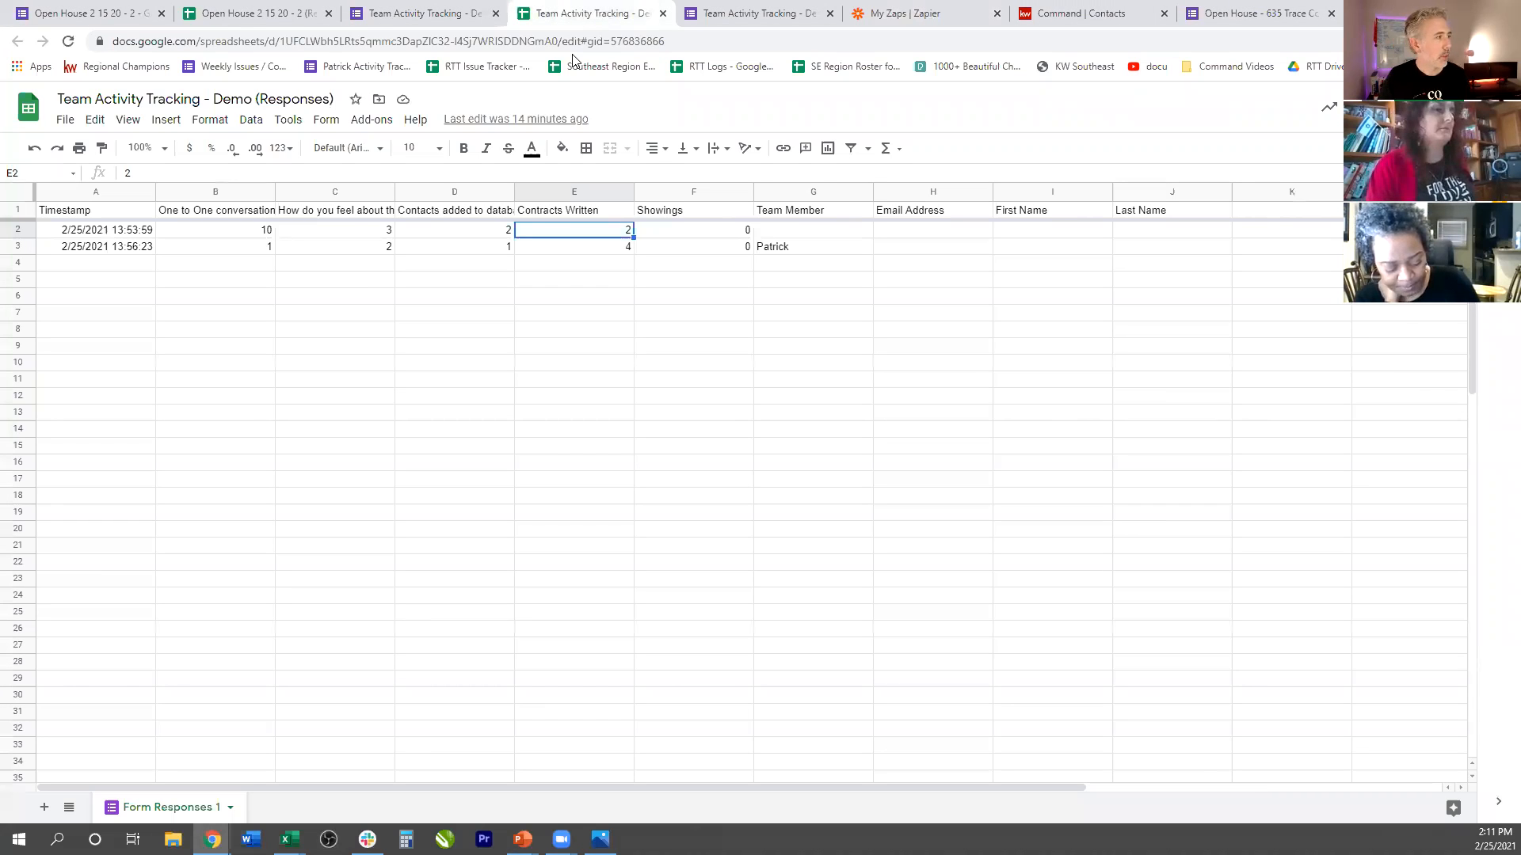
pyautogui.click(298, 11)
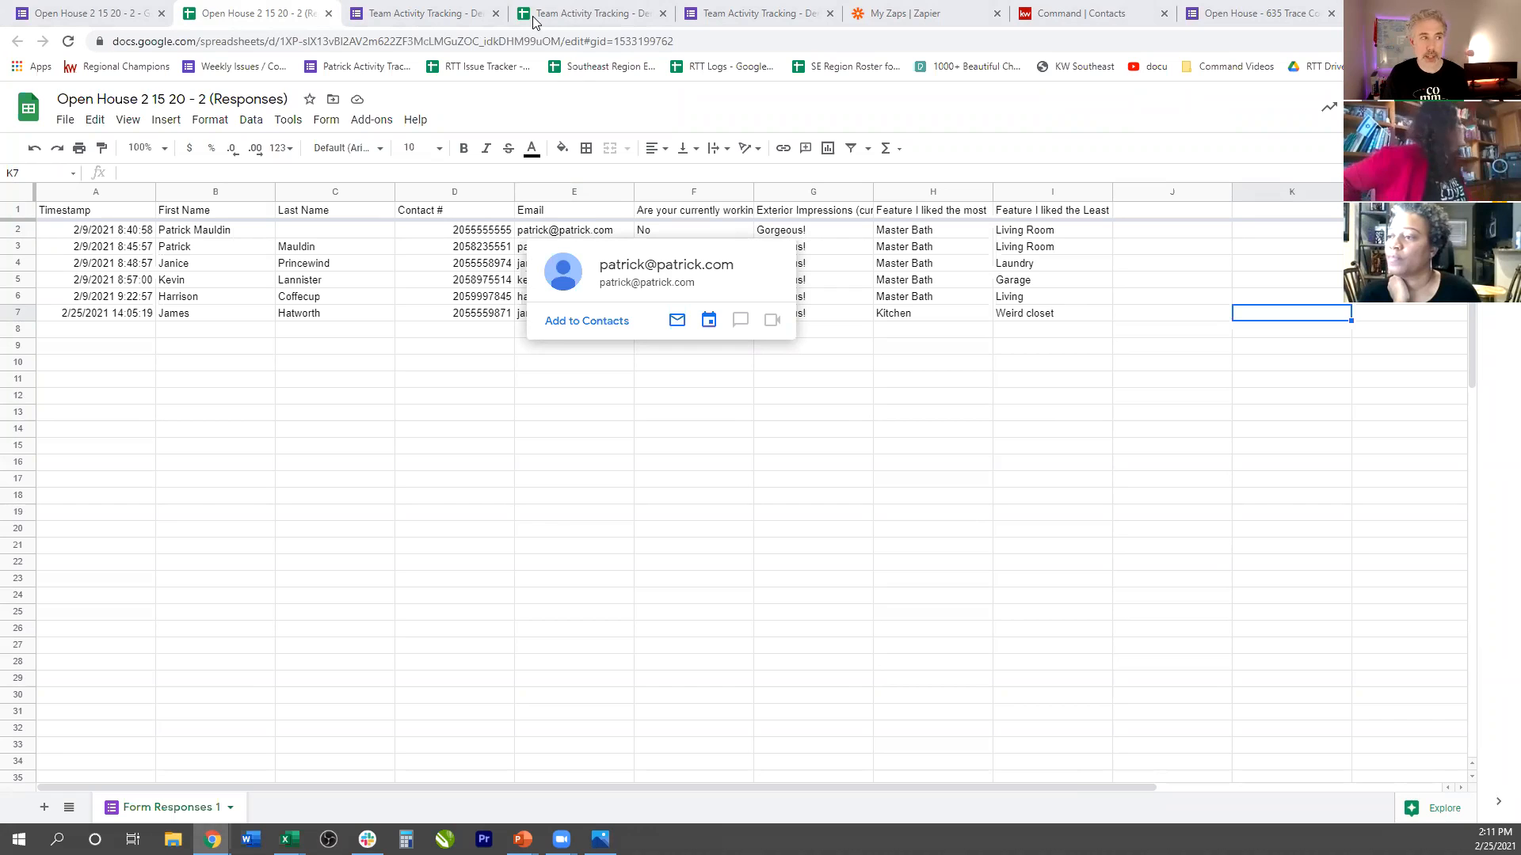
# Return to the Command contacts and limit the search for the respondent's first name to Leads
pyautogui.click(1101, 11)
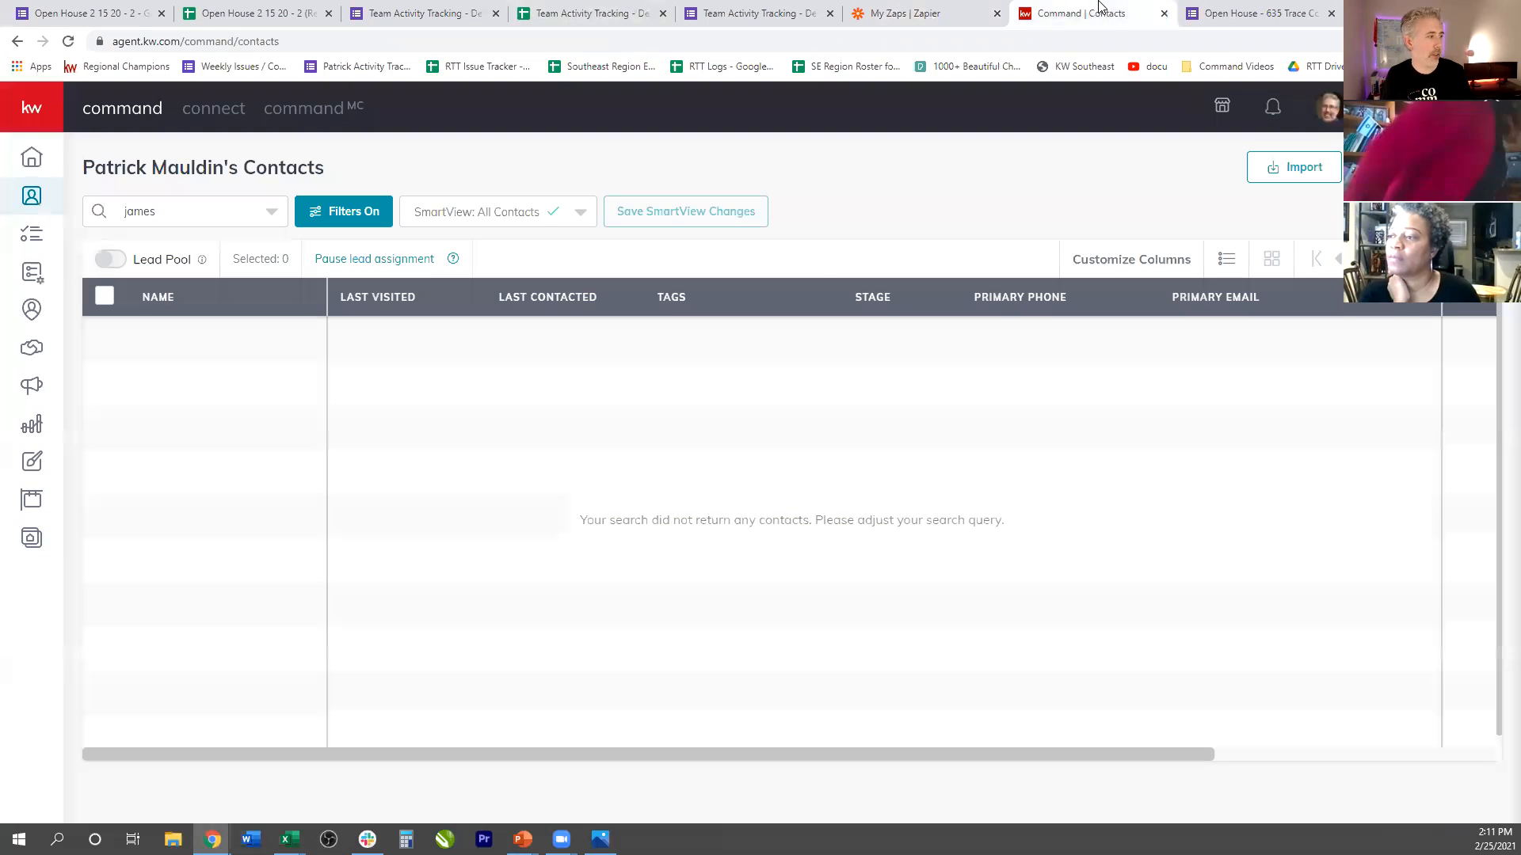
pyautogui.click(214, 221)
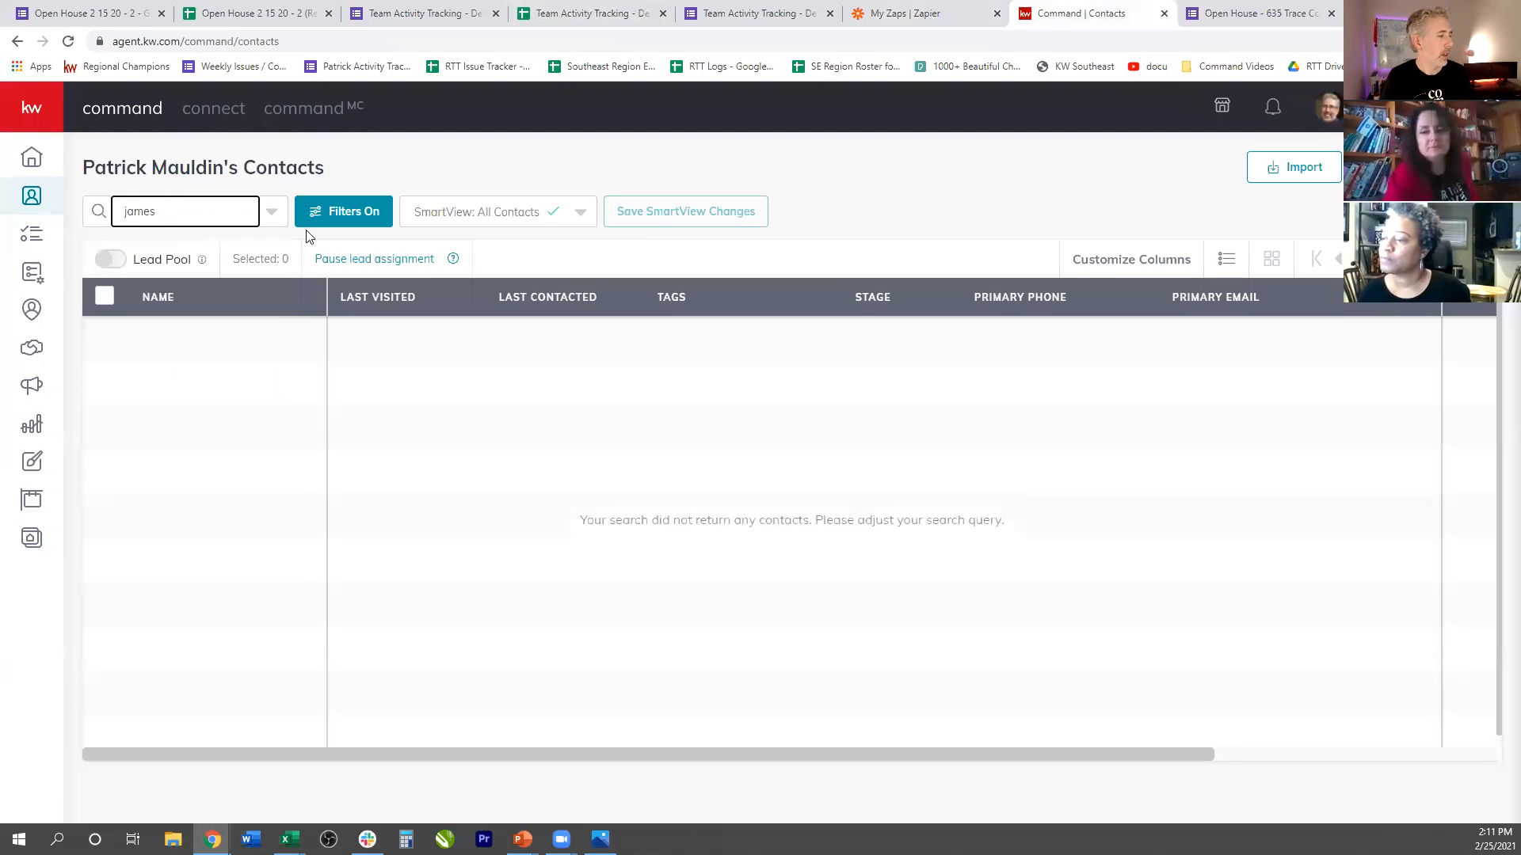
pyautogui.click(1184, 17)
pyautogui.click(1061, 12)
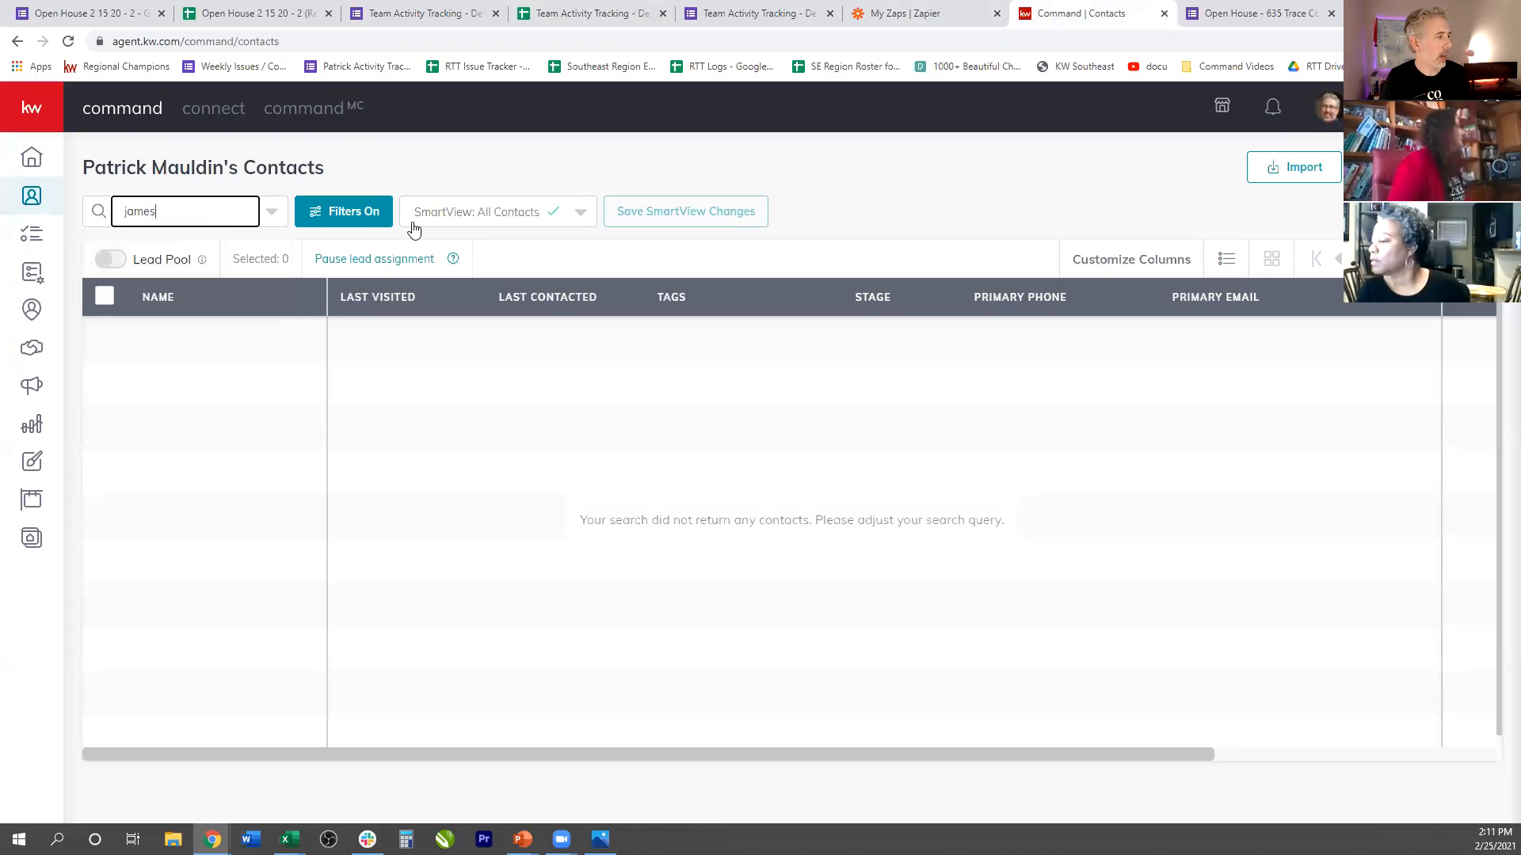
pyautogui.click(340, 224)
pyautogui.click(1299, 178)
pyautogui.click(1448, 714)
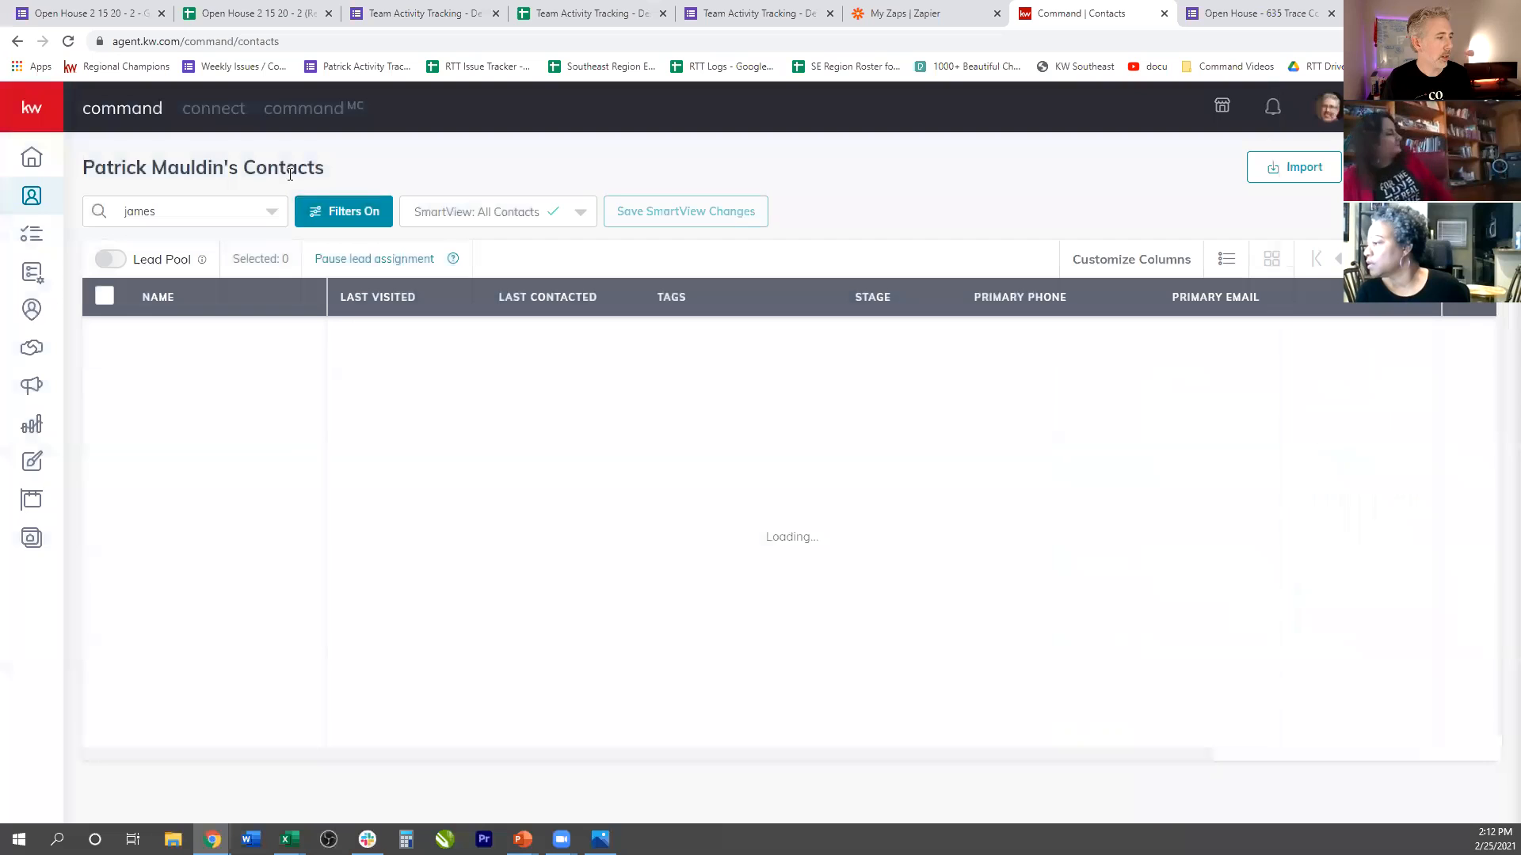
# Clear all filters on the Command contacts list and apply the change
pyautogui.click(328, 208)
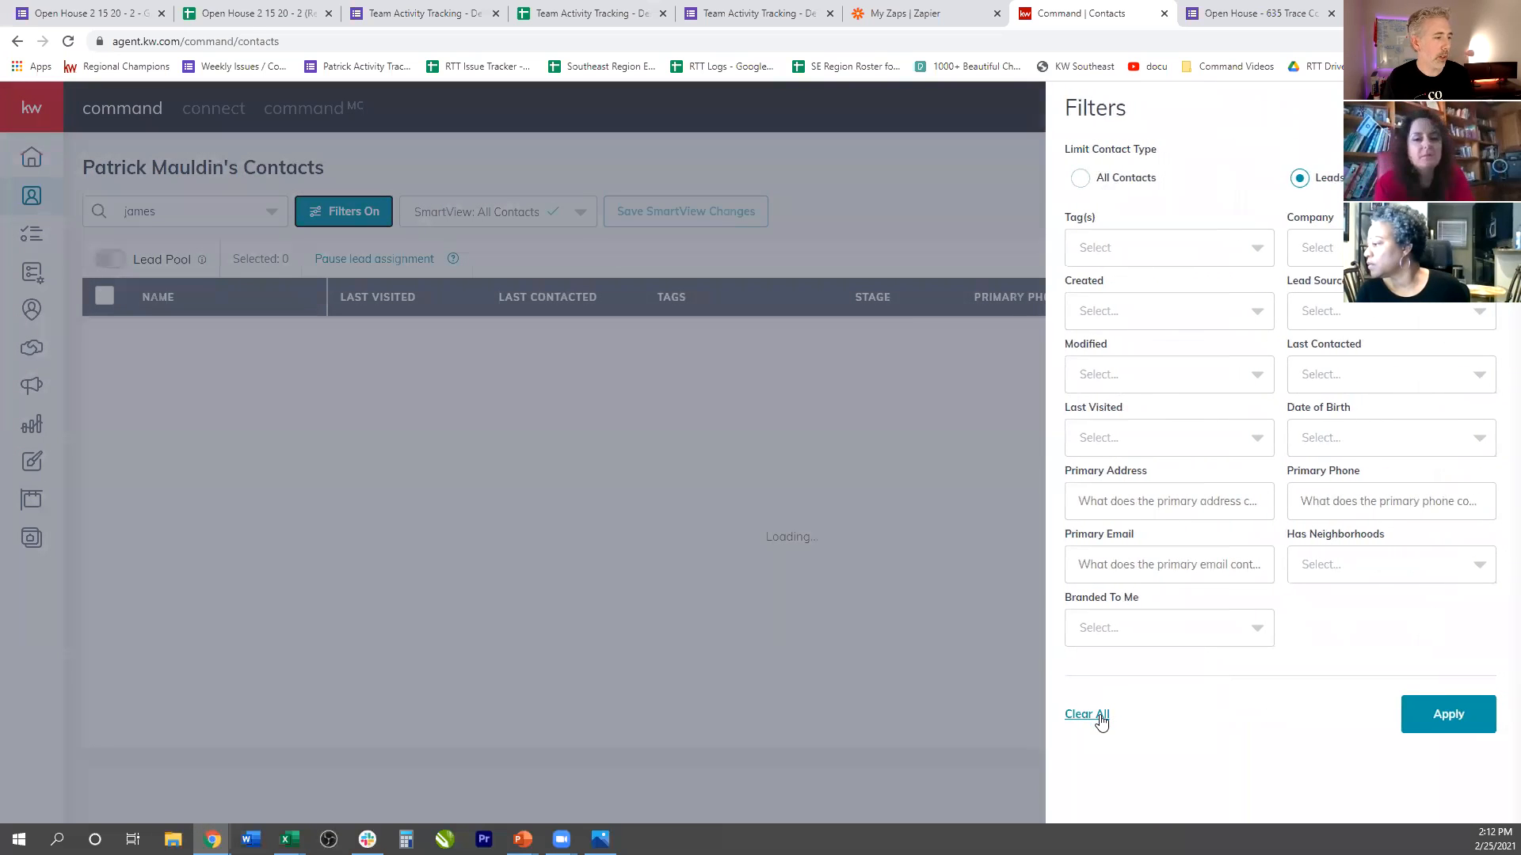
pyautogui.click(1101, 717)
pyautogui.click(1450, 713)
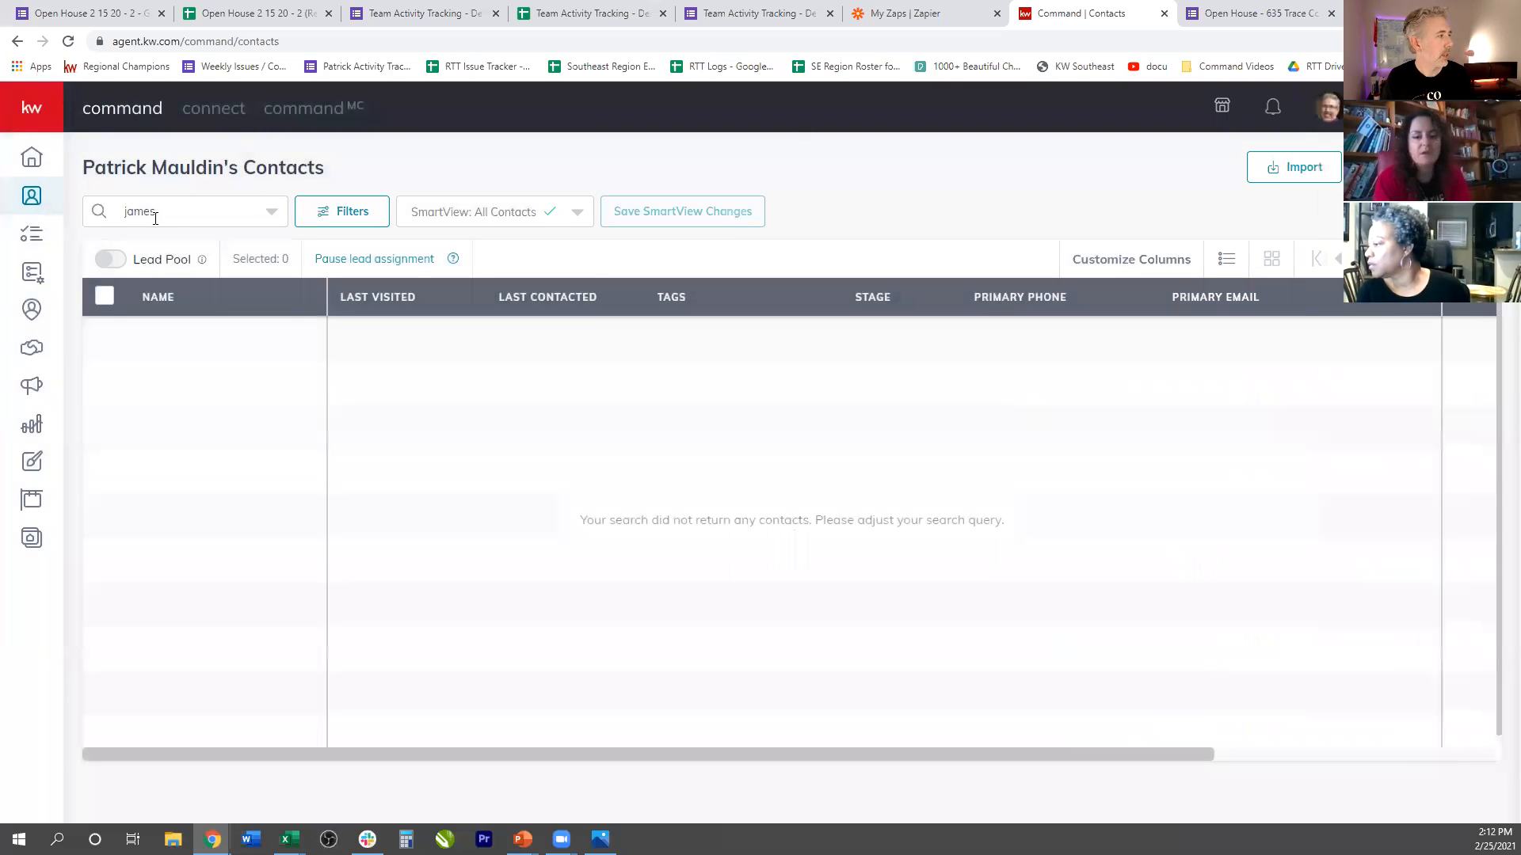
# Replace the first name in the Command contacts search with "hat"
pyautogui.click(210, 208)
pyautogui.press('BackSpace')
pyautogui.press('BackSpace')
pyautogui.press('BackSpace')
pyautogui.press('BackSpace')
pyautogui.press('BackSpace')
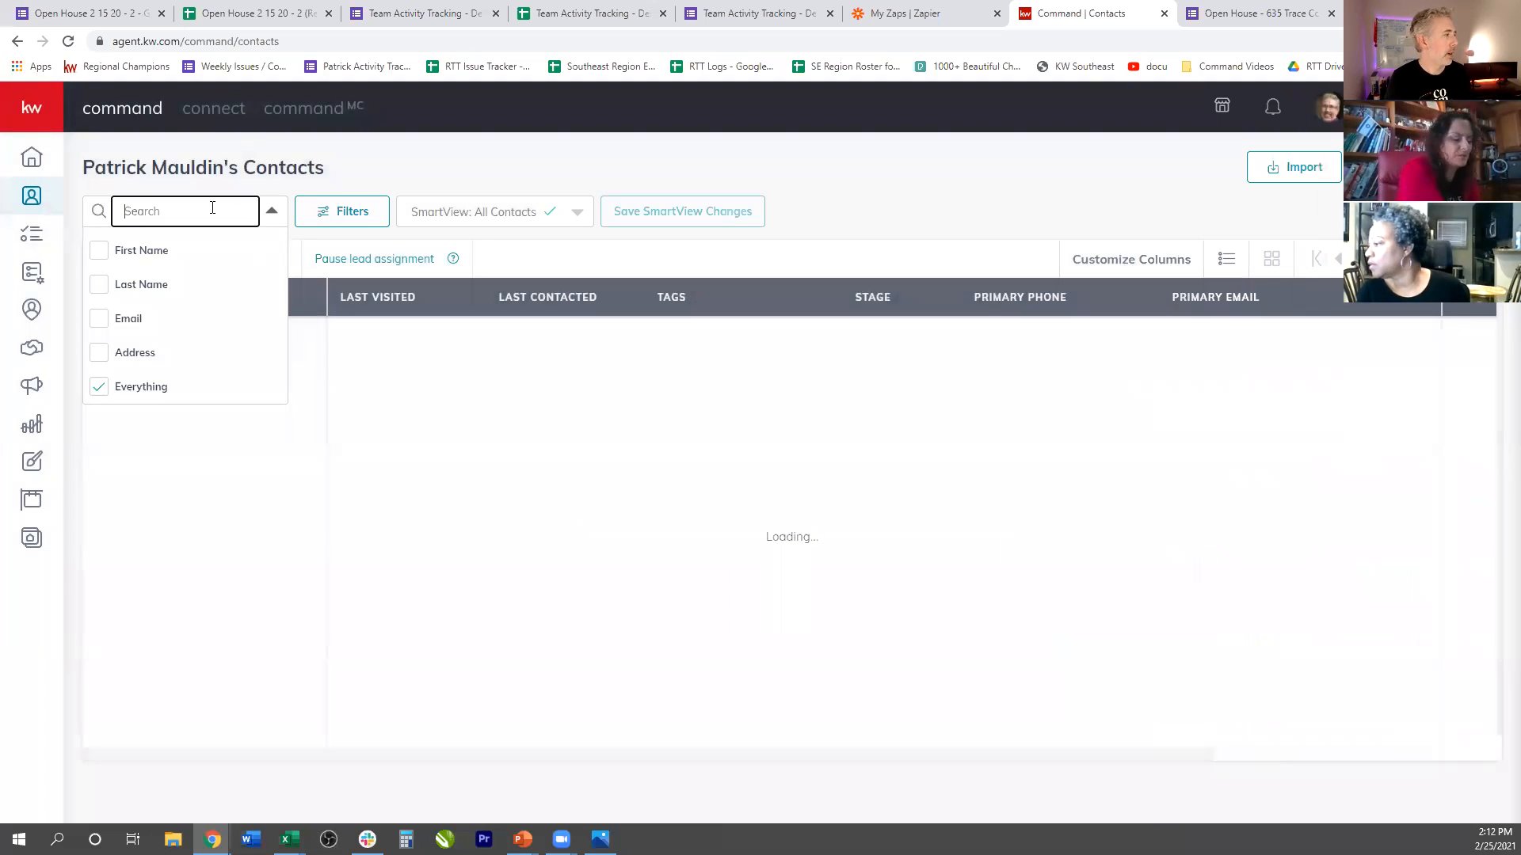
pyautogui.write('hat')
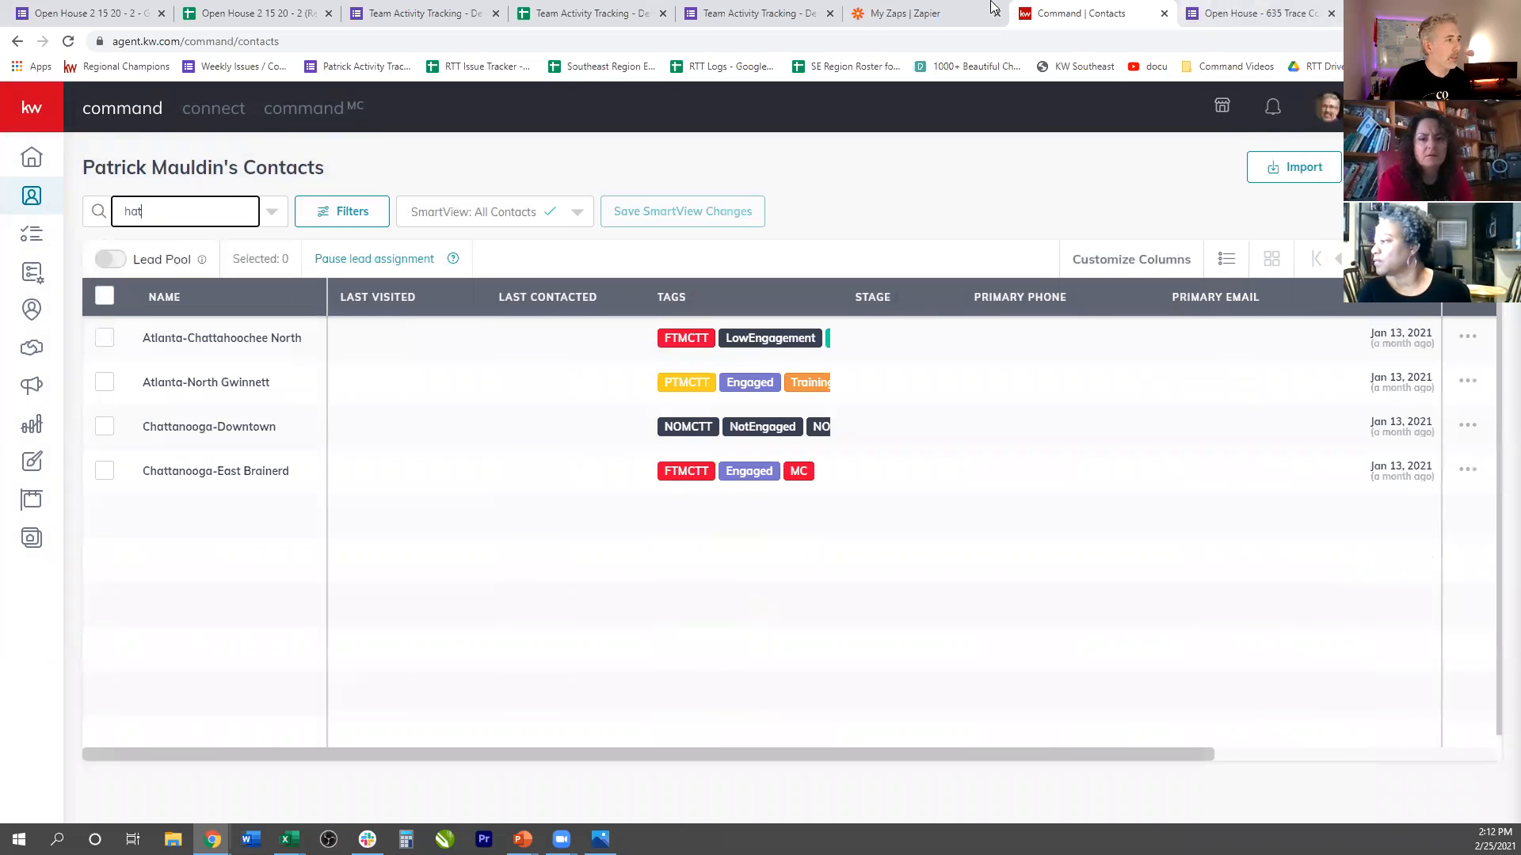
# Switch to Zapier and view the Zap runs in the Zap History
pyautogui.click(954, 11)
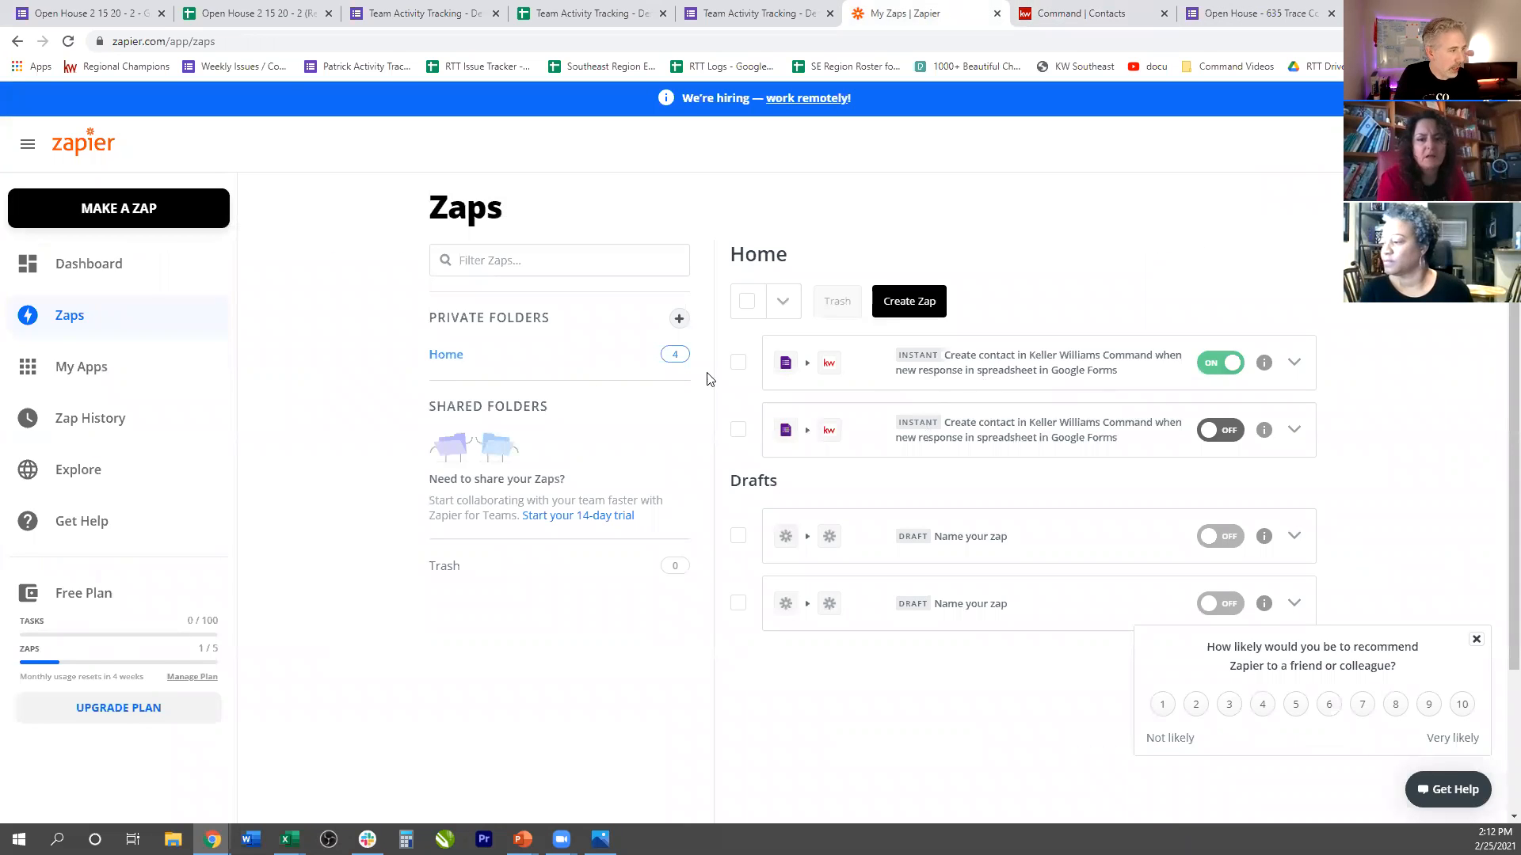
pyautogui.click(275, 421)
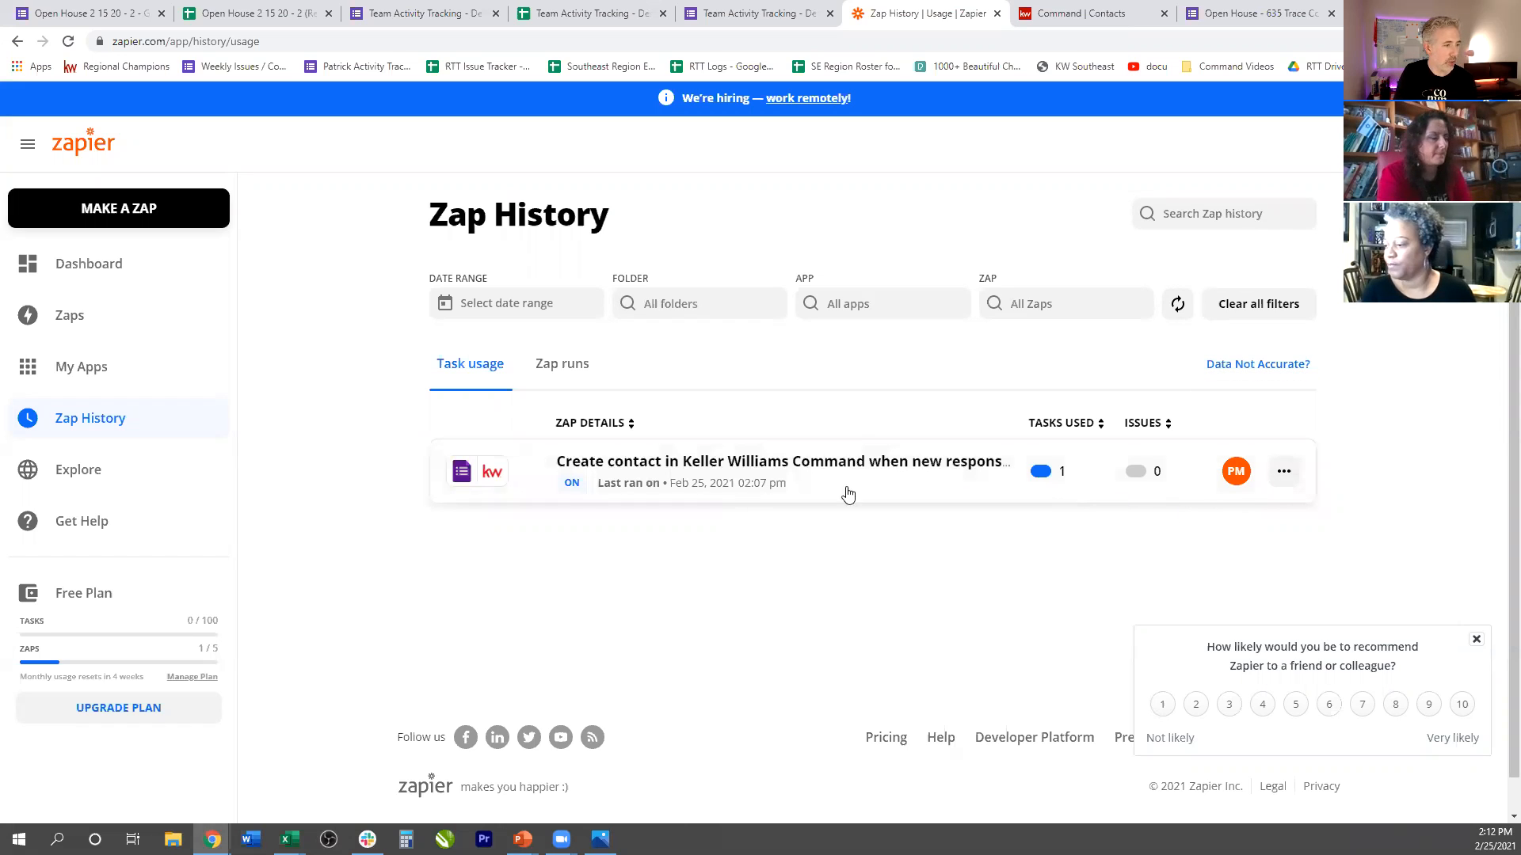
pyautogui.click(1284, 472)
pyautogui.click(1292, 479)
pyautogui.click(1294, 480)
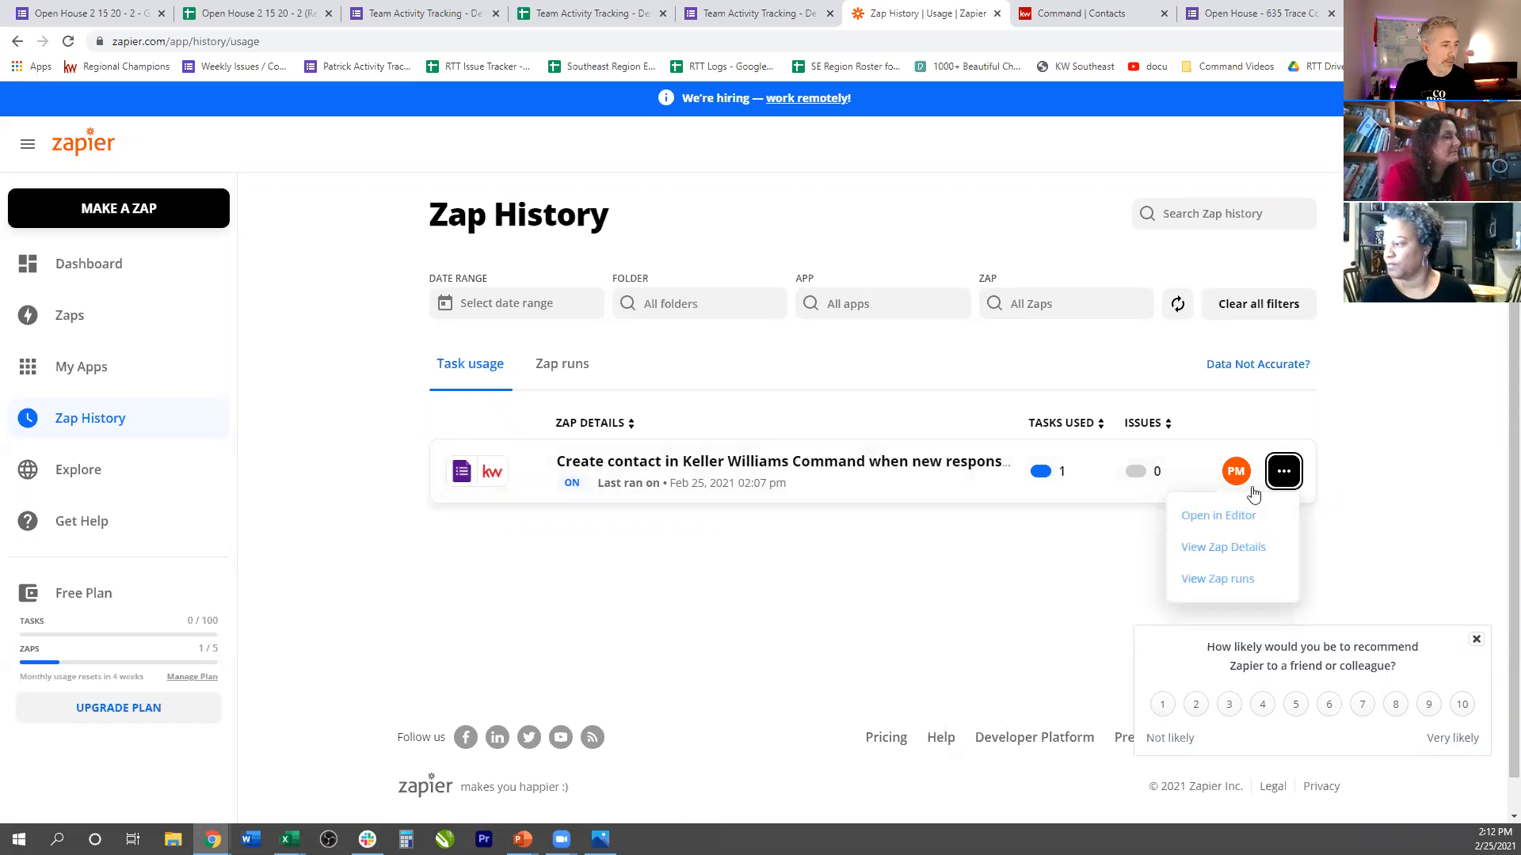
pyautogui.click(558, 366)
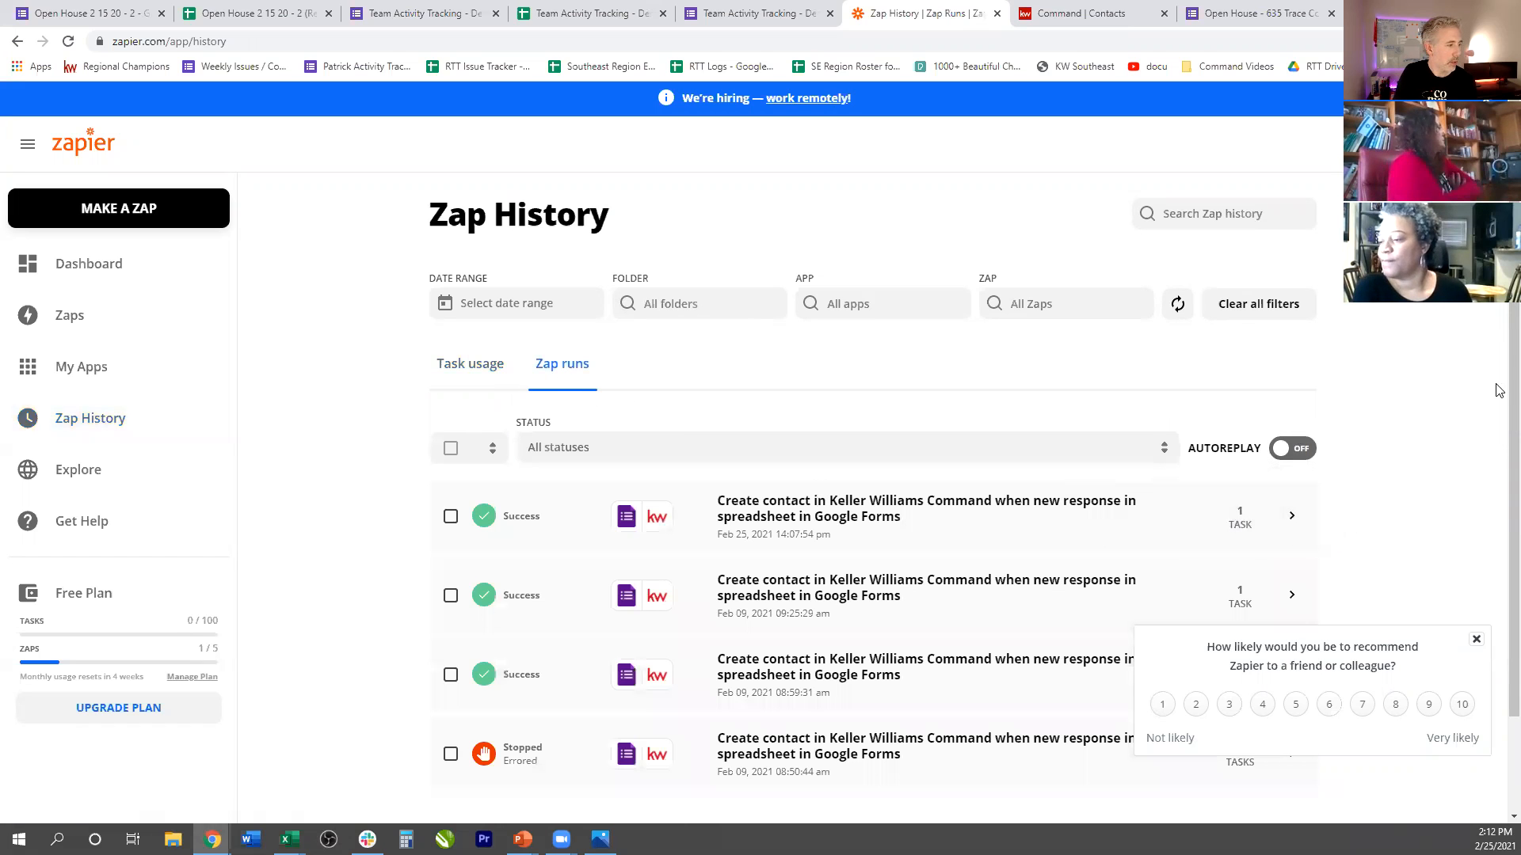
# Examine the data sent to Keller Williams Command in the run from Feb 25, 2021
pyautogui.click(1029, 529)
pyautogui.scroll(-7, 1013, 358)
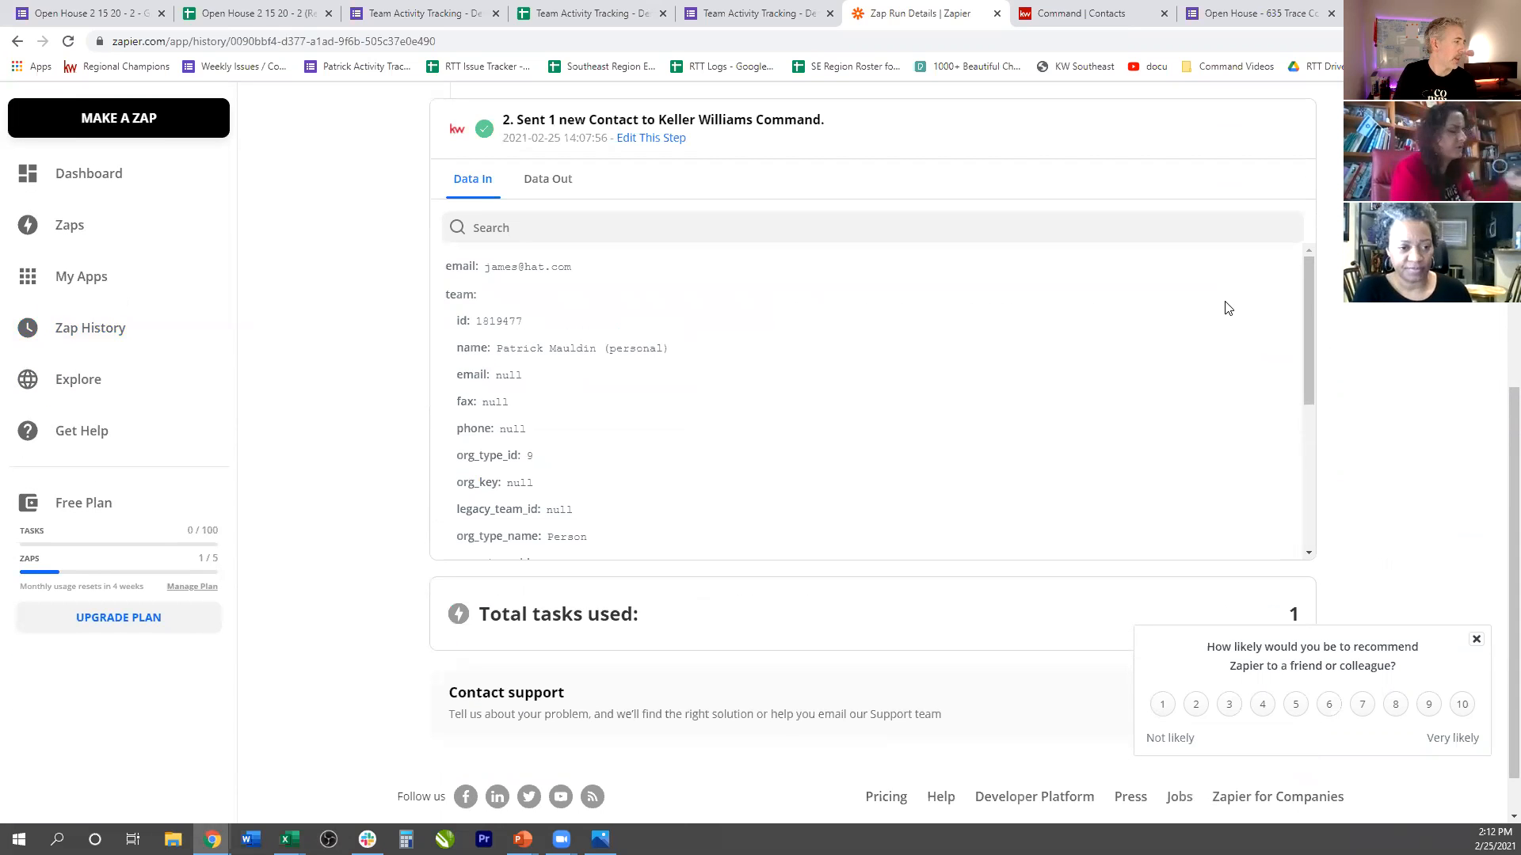
pyautogui.scroll(-2, 1226, 308)
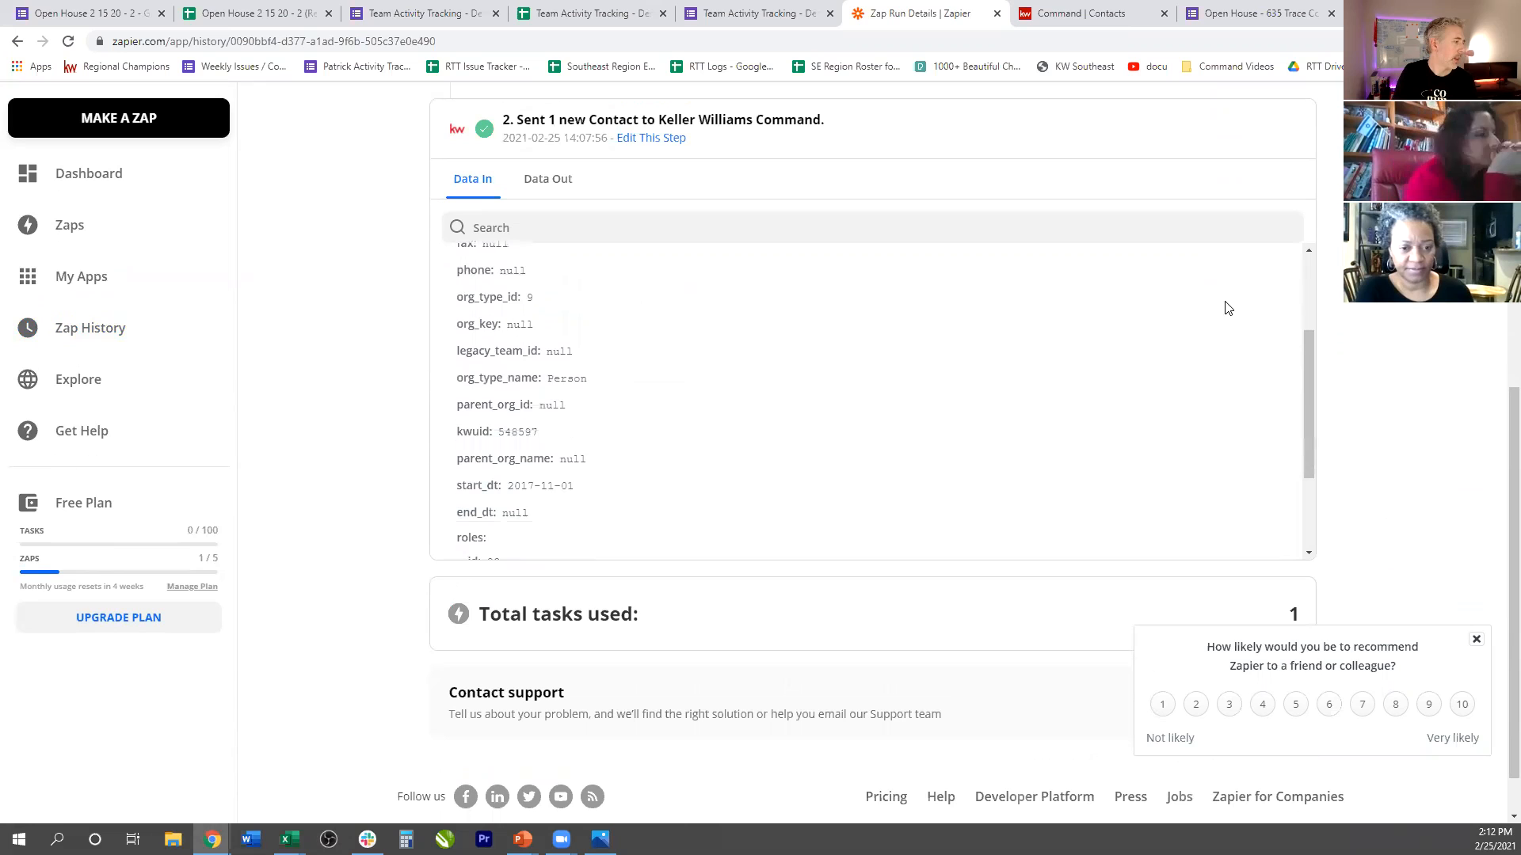
pyautogui.scroll(-3, 1227, 308)
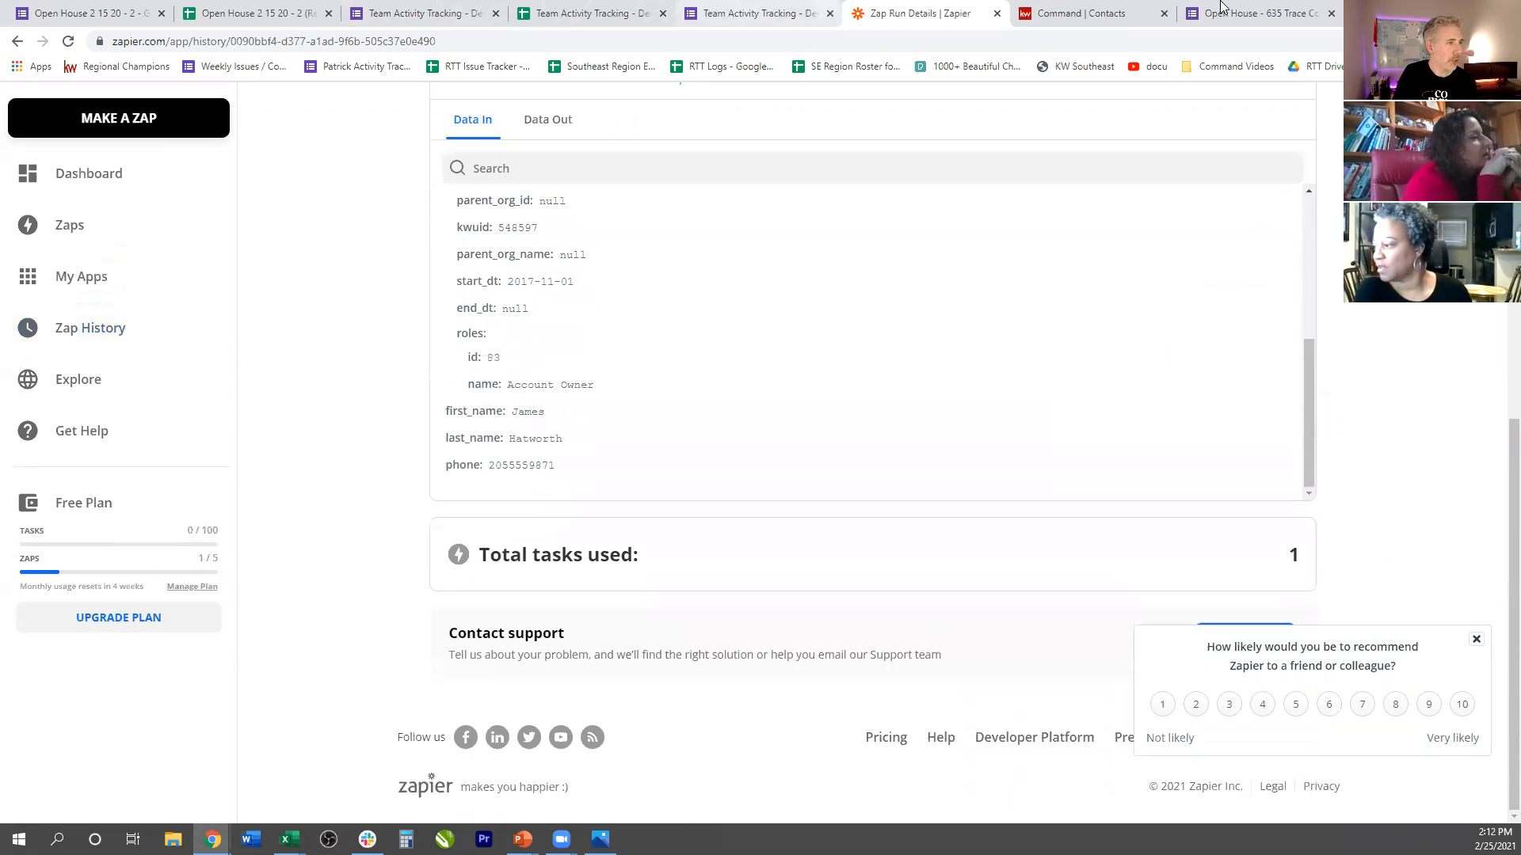
# Return to the Command contacts, clear the search text and reload the page
pyautogui.click(1082, 13)
pyautogui.moveTo(198, 210); pyautogui.dragTo(8, 191)
pyautogui.press('BackSpace')
pyautogui.click(919, 187)
pyautogui.press('F5')
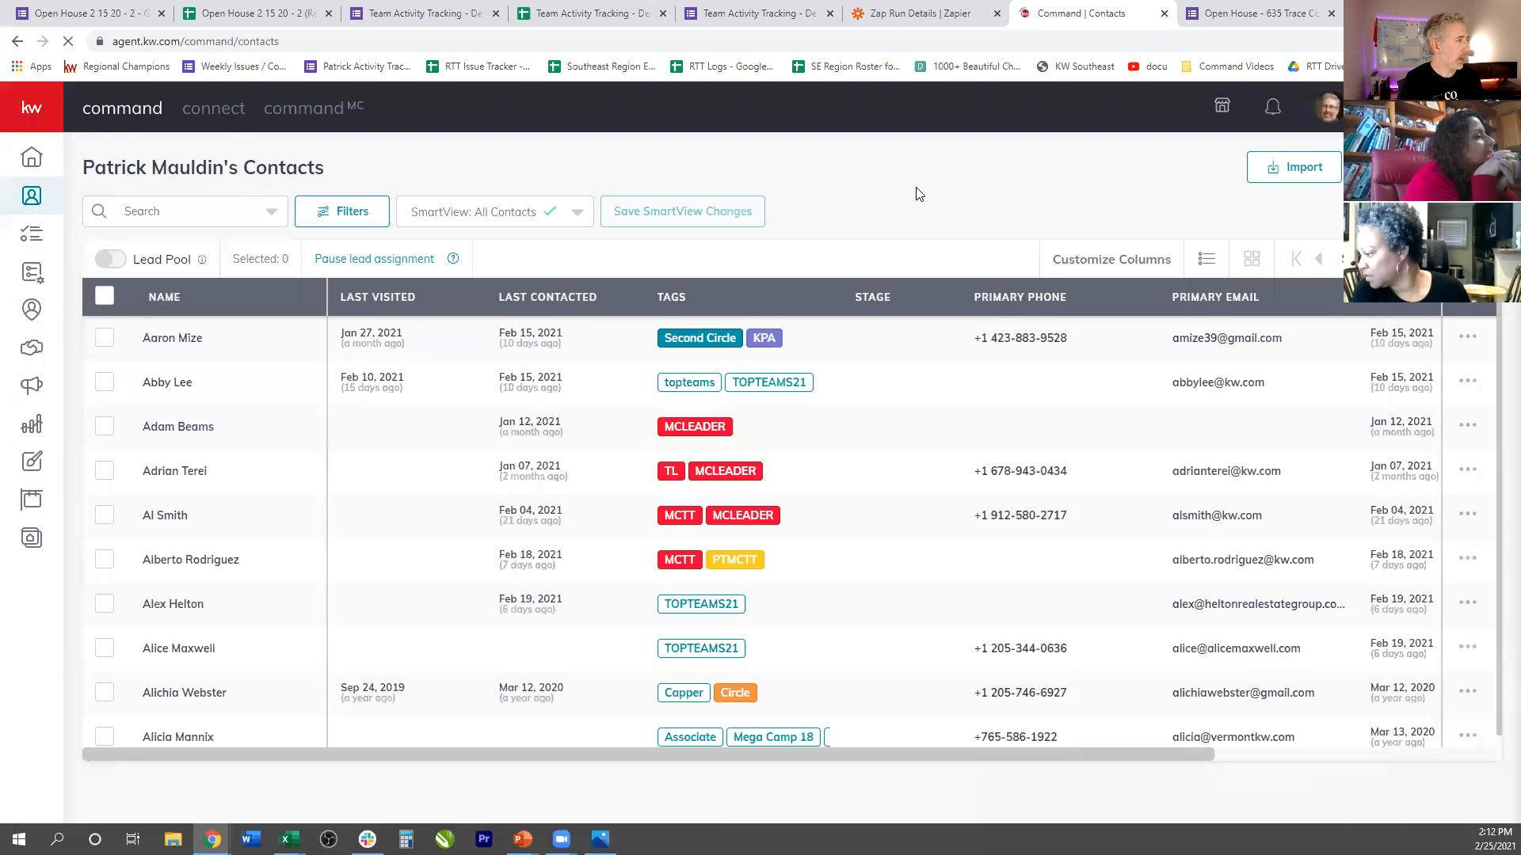
# Log out of Command and sign back in with the saved username and password
pyautogui.moveTo(1330, 106)
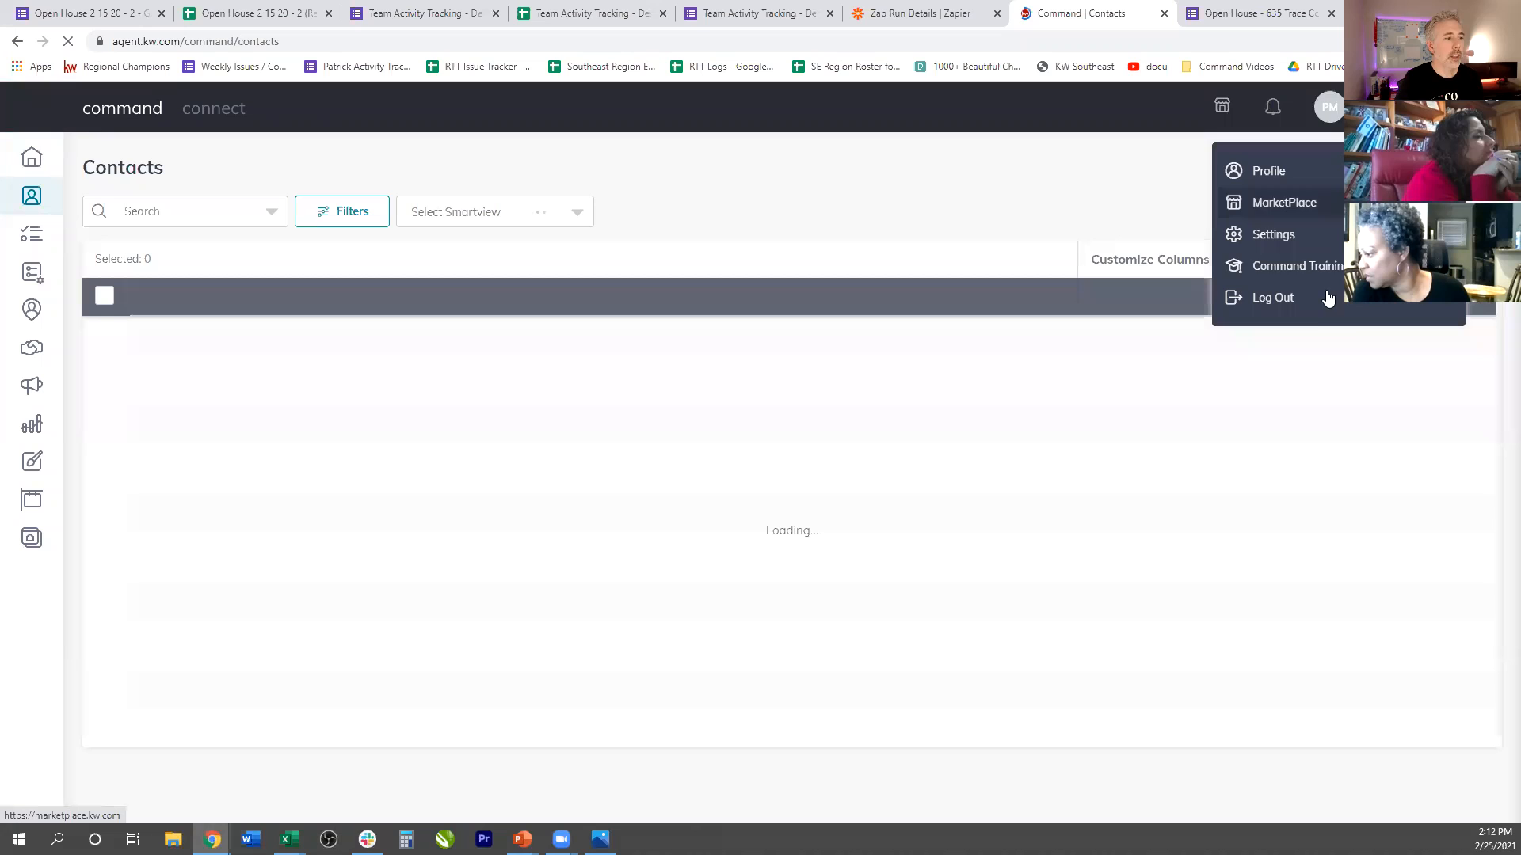
pyautogui.click(1270, 295)
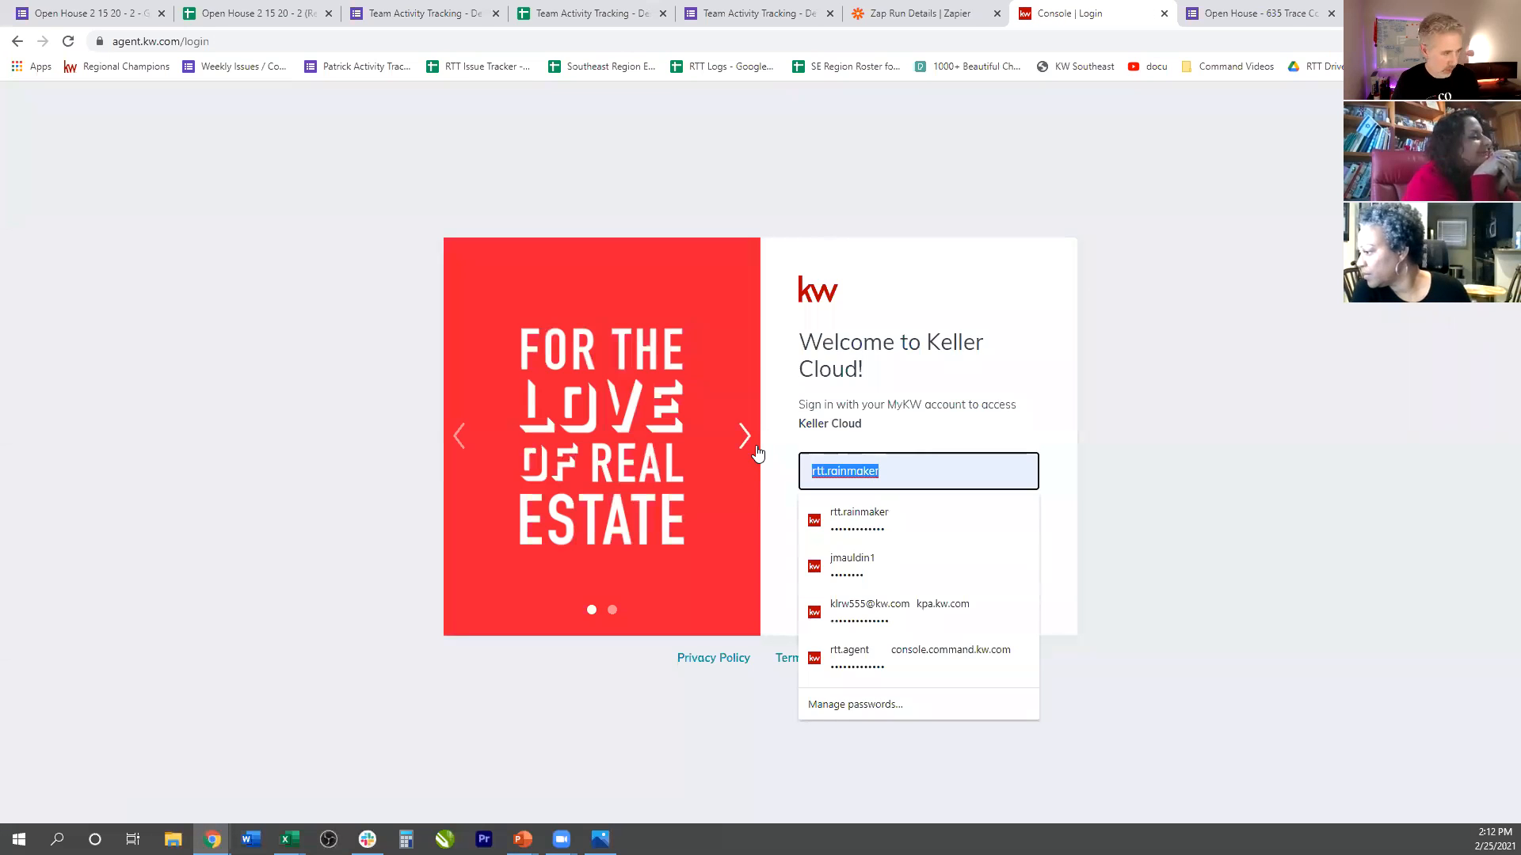
pyautogui.click(856, 523)
pyautogui.click(863, 582)
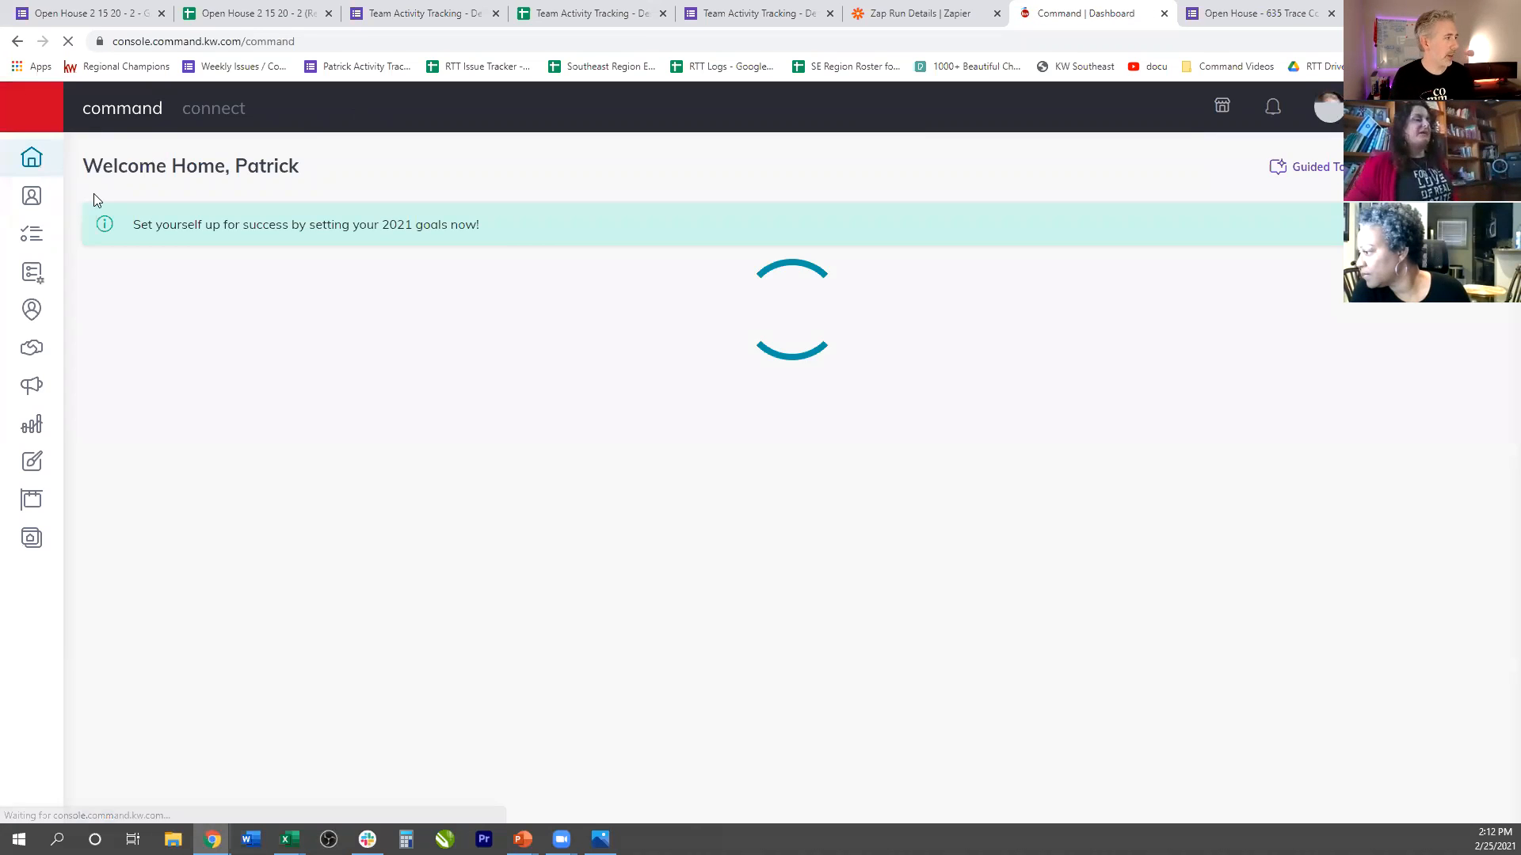
# Search the Command contacts for the respondent's first name and replace that search with "hat"
pyautogui.click(32, 197)
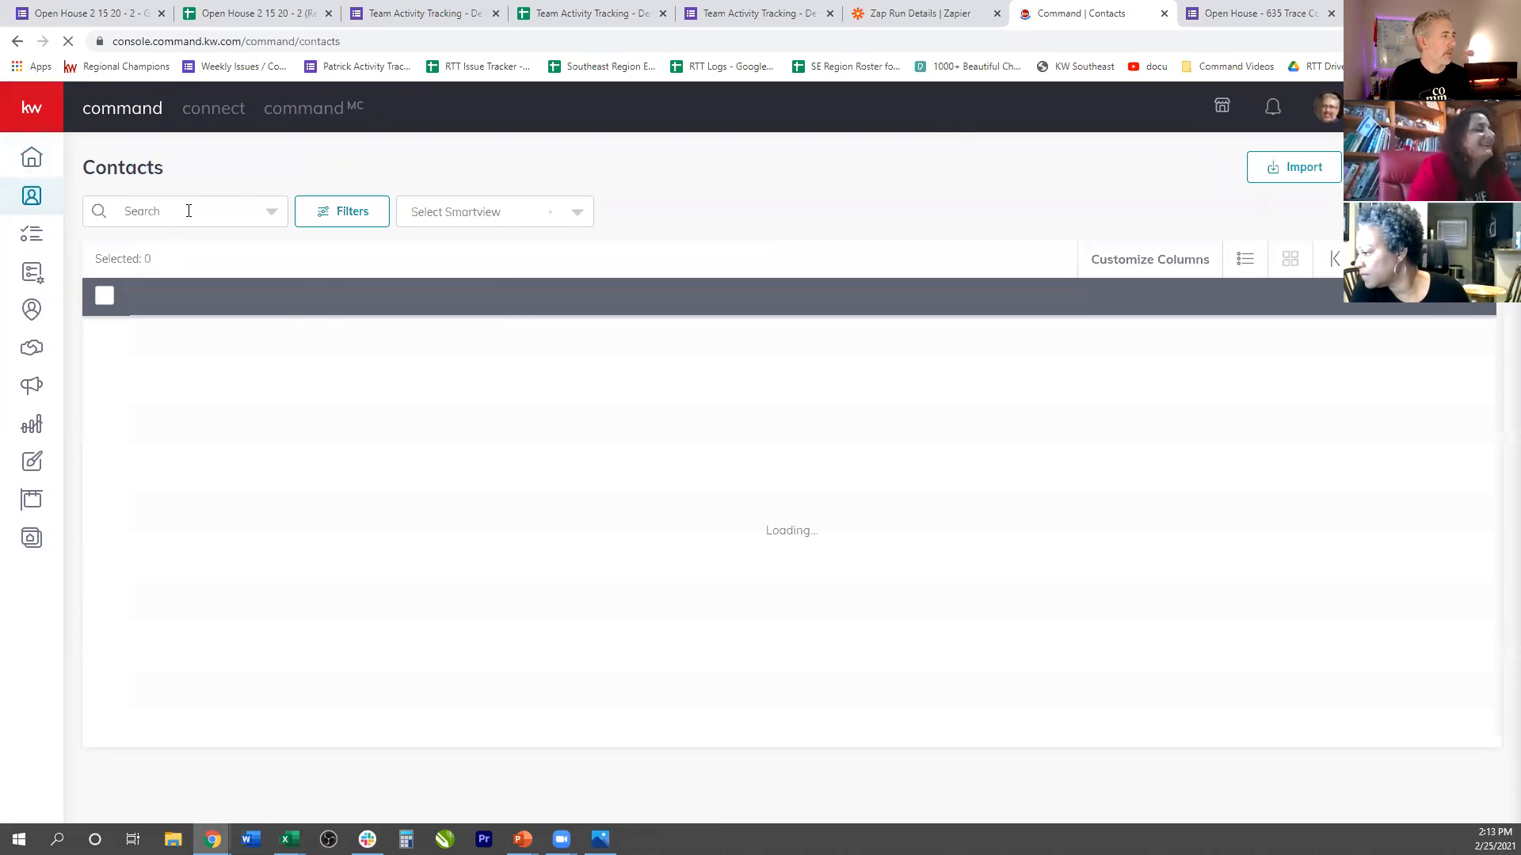
pyautogui.click(189, 212)
pyautogui.click(188, 211)
pyautogui.write('james')
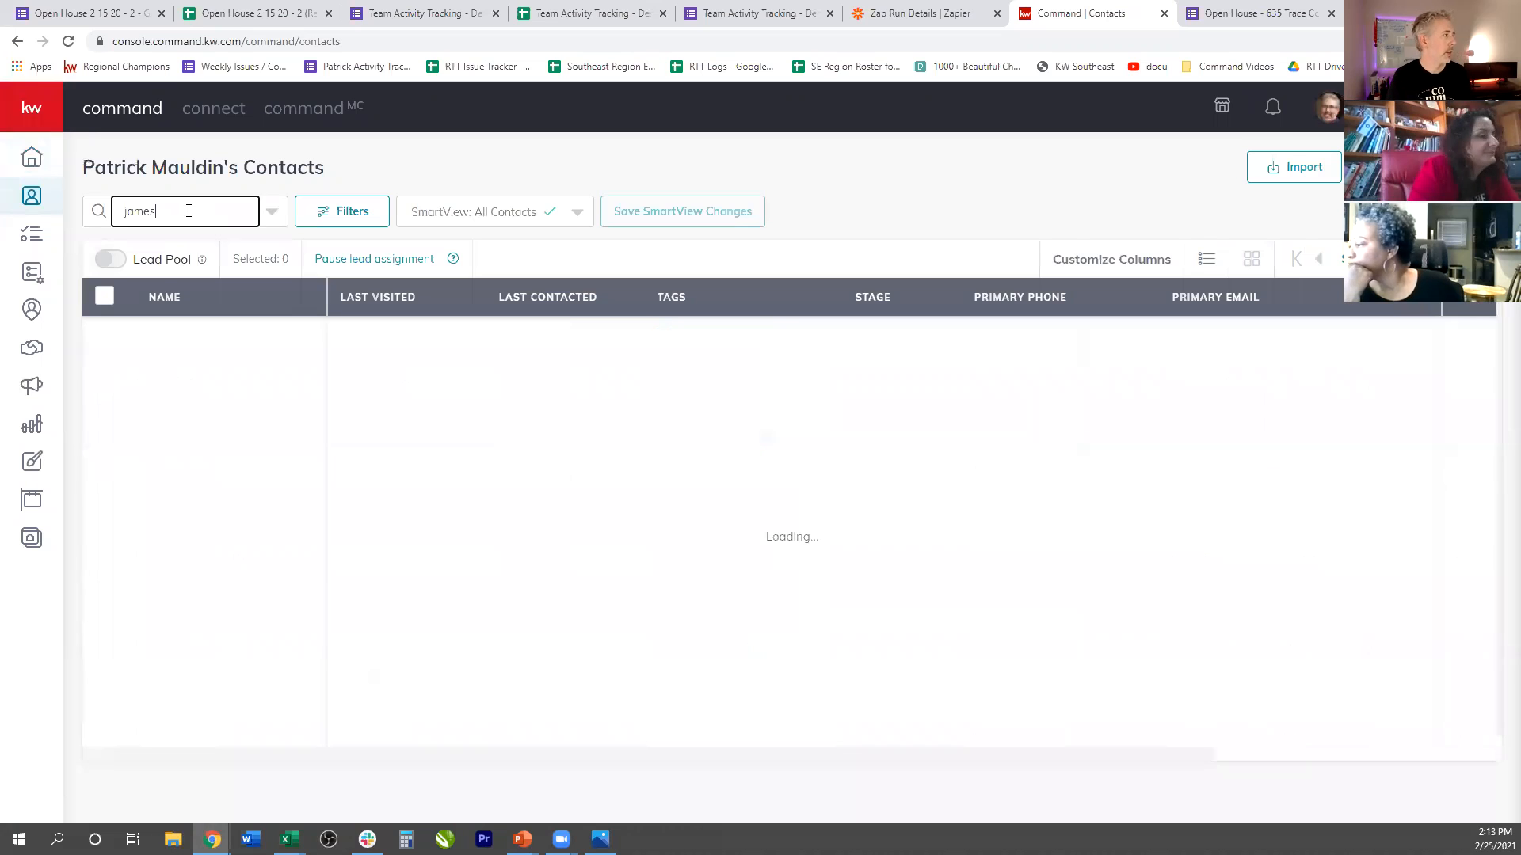
pyautogui.doubleClick(188, 210)
pyautogui.press('BackSpace')
pyautogui.write('hat')
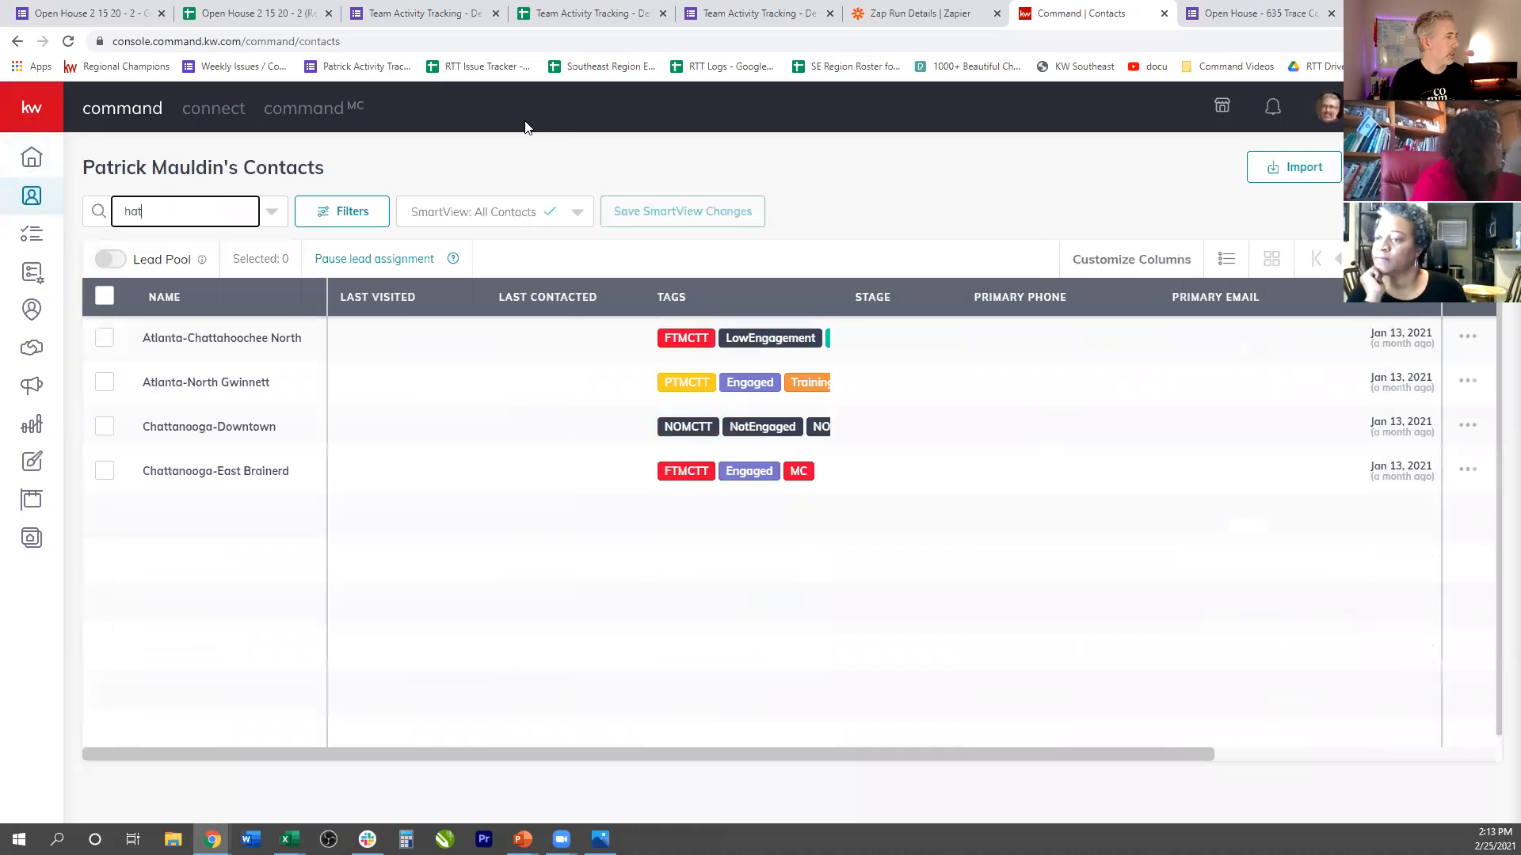
# Set the contact type limit to Leads in the filters and leave them without applying
pyautogui.click(343, 214)
pyautogui.click(1300, 180)
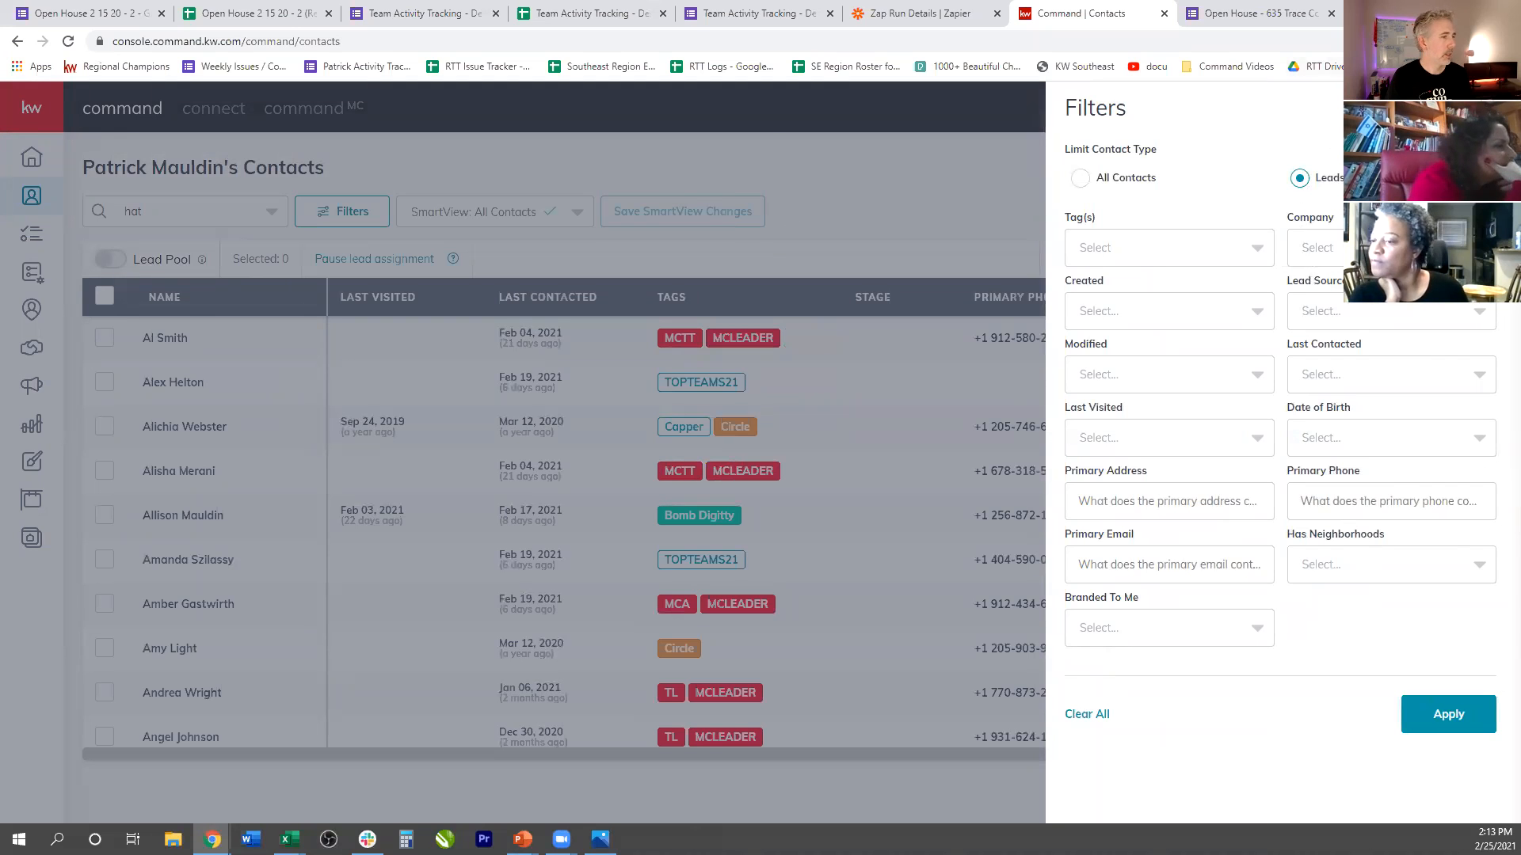
pyautogui.click(963, 175)
pyautogui.scroll(-1, 1265, 485)
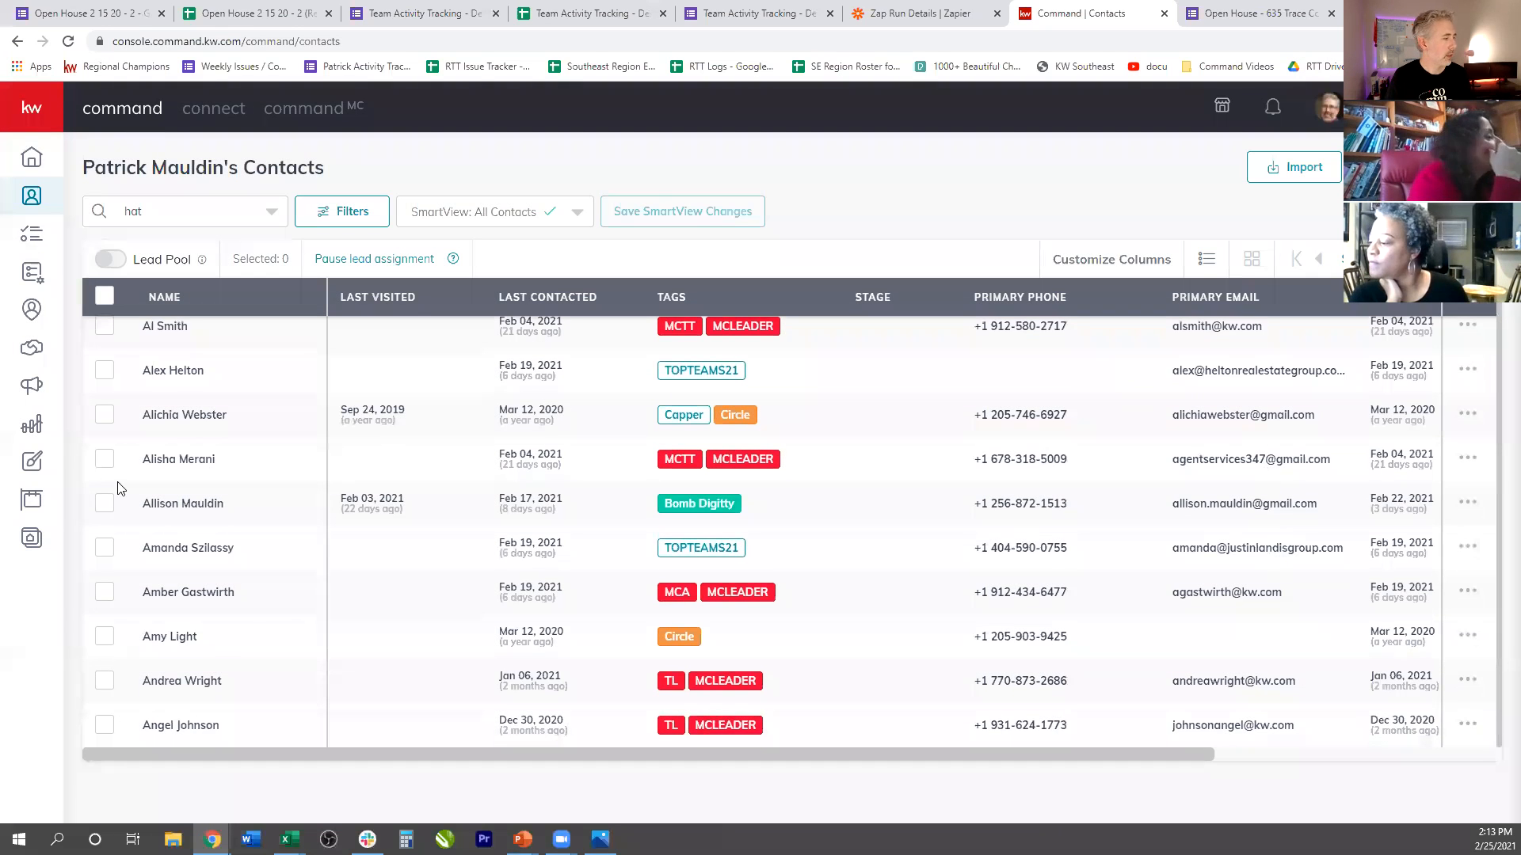
# Run the contact search for "hat" again and apply the Leads filter to it
pyautogui.click(207, 213)
pyautogui.press('BackSpace')
pyautogui.press('BackSpace')
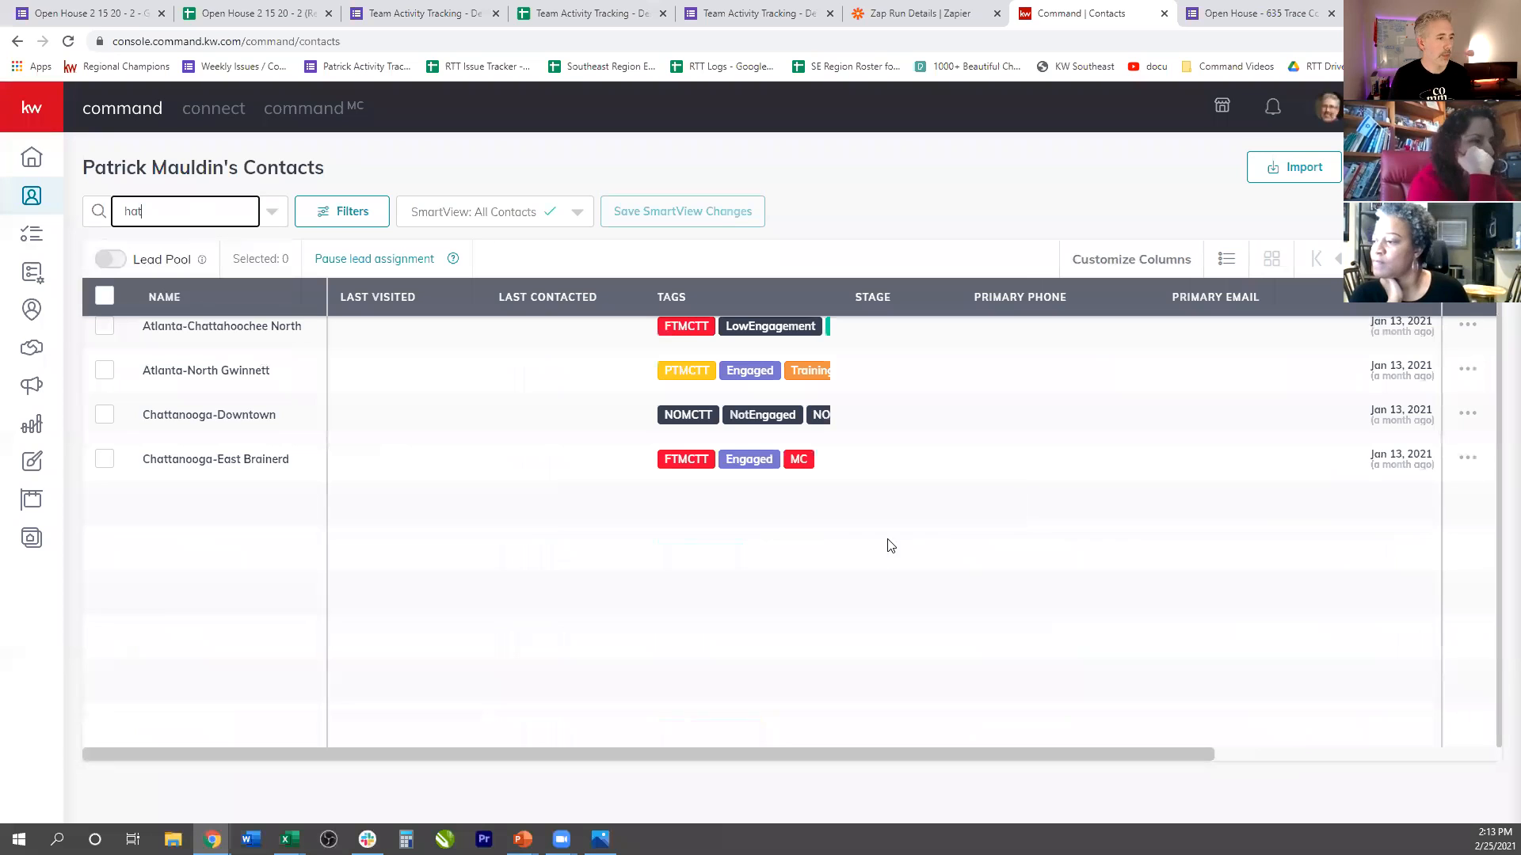
pyautogui.scroll(1, 891, 545)
pyautogui.click(352, 212)
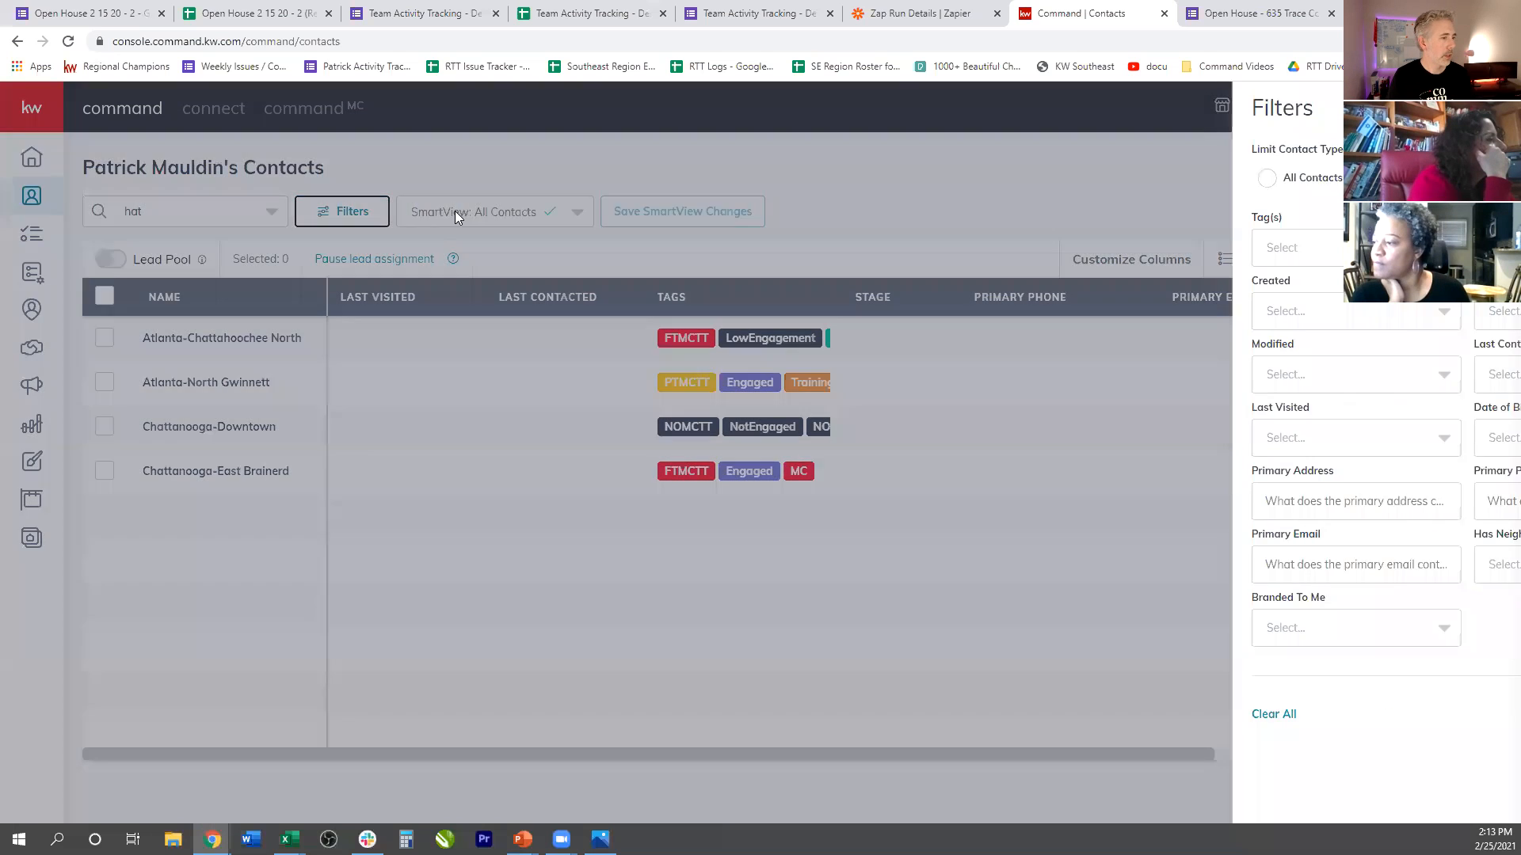
pyautogui.click(1440, 715)
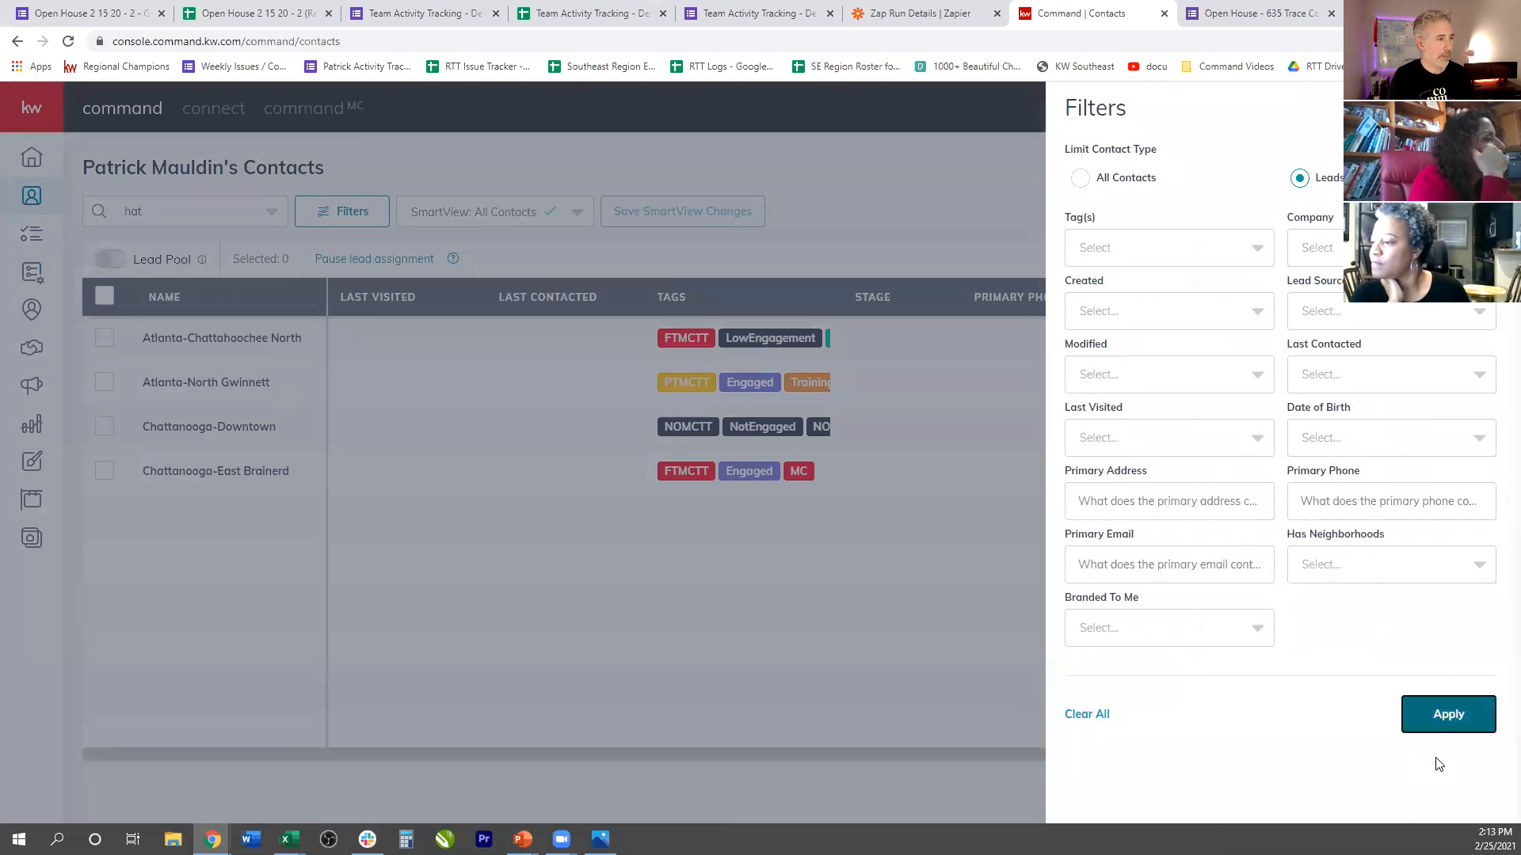
# Clear all selections in the contact filters and close them without applying
pyautogui.click(372, 212)
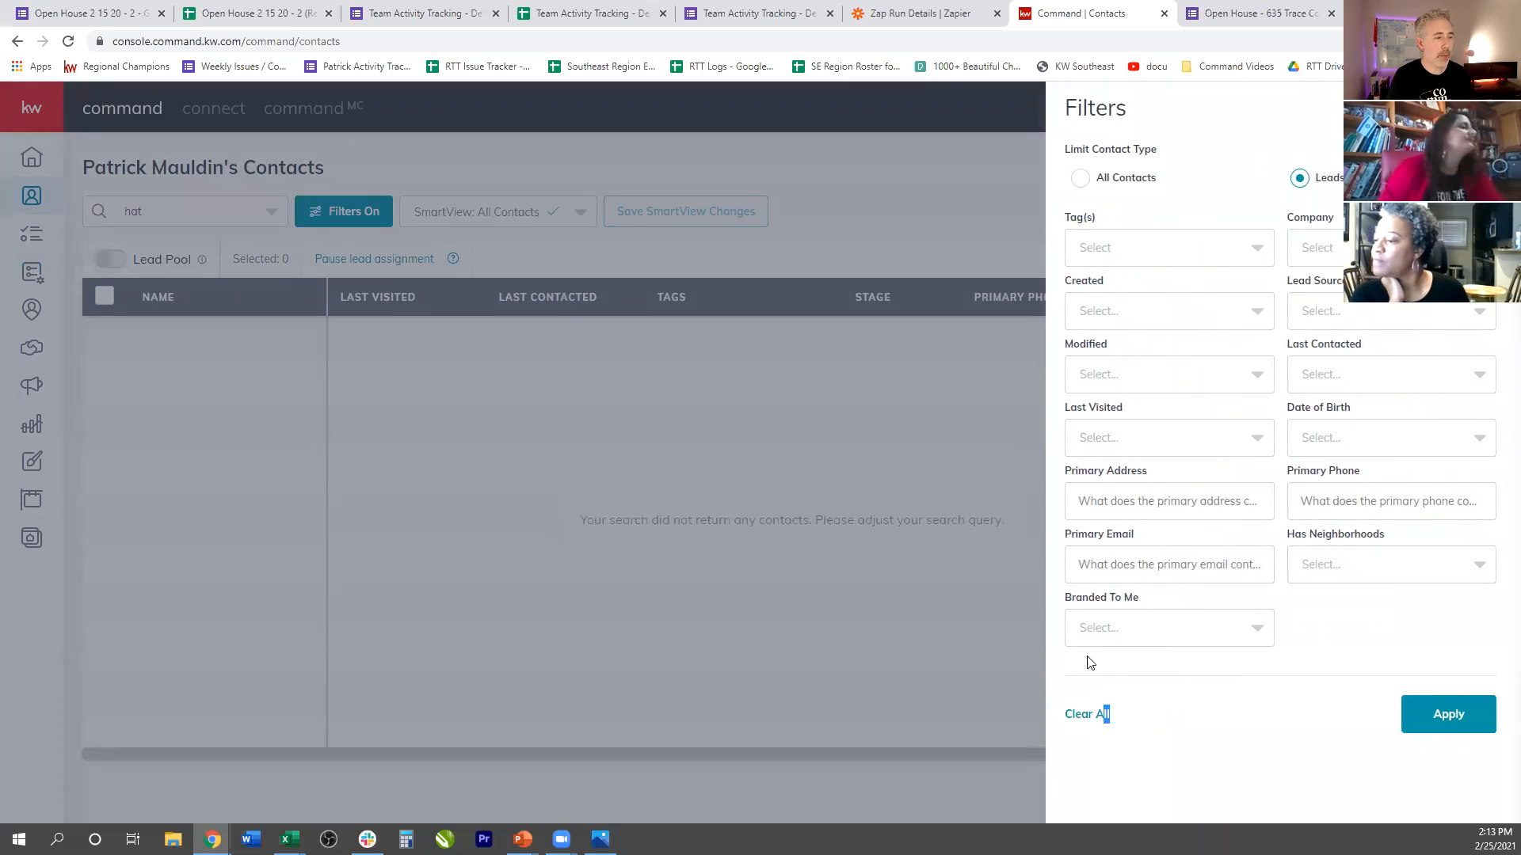
pyautogui.click(1073, 722)
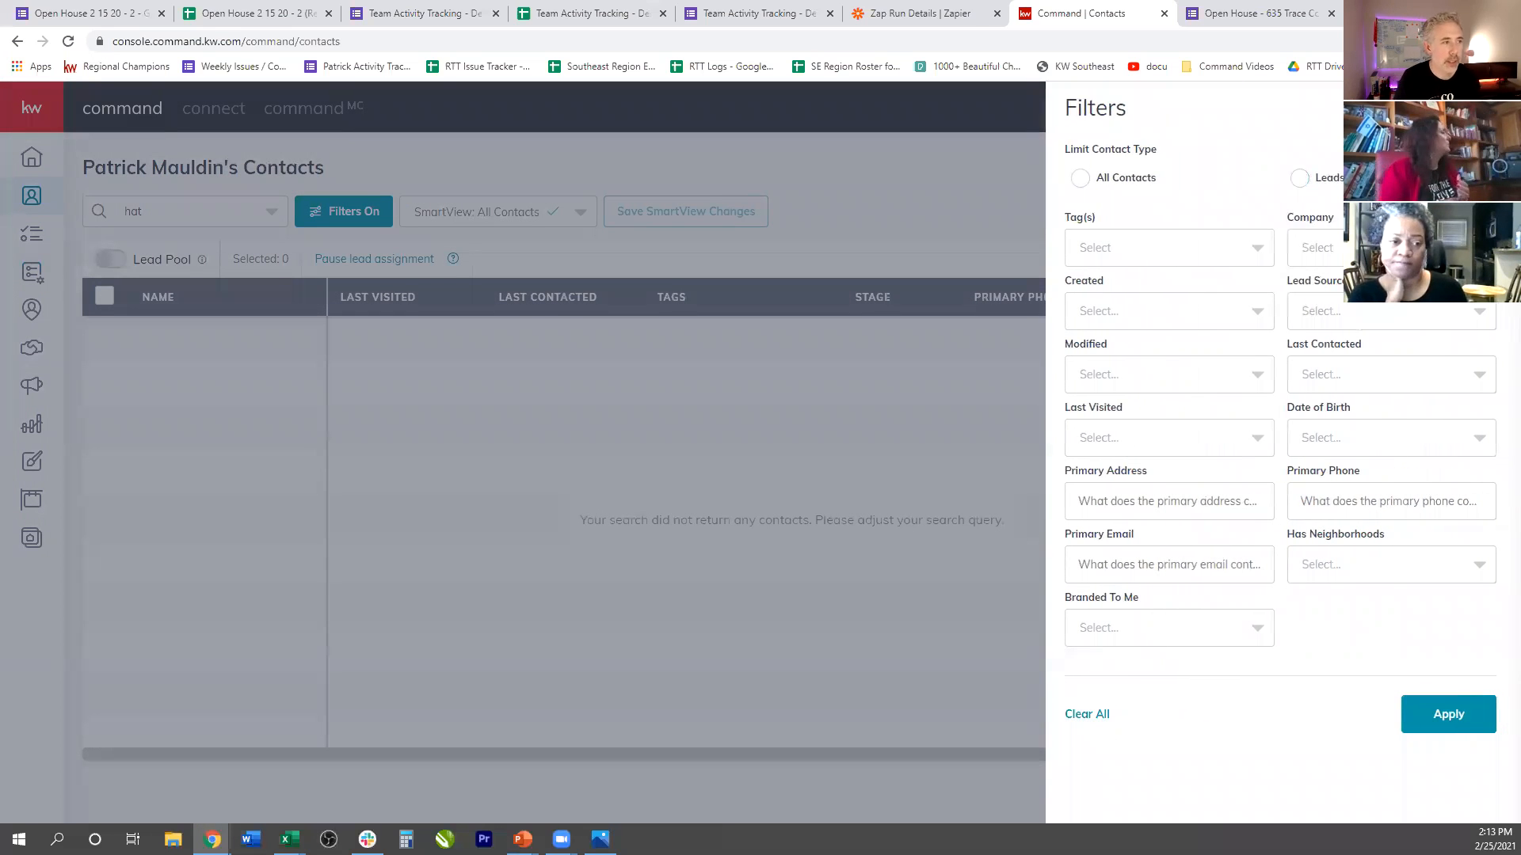
pyautogui.click(1486, 108)
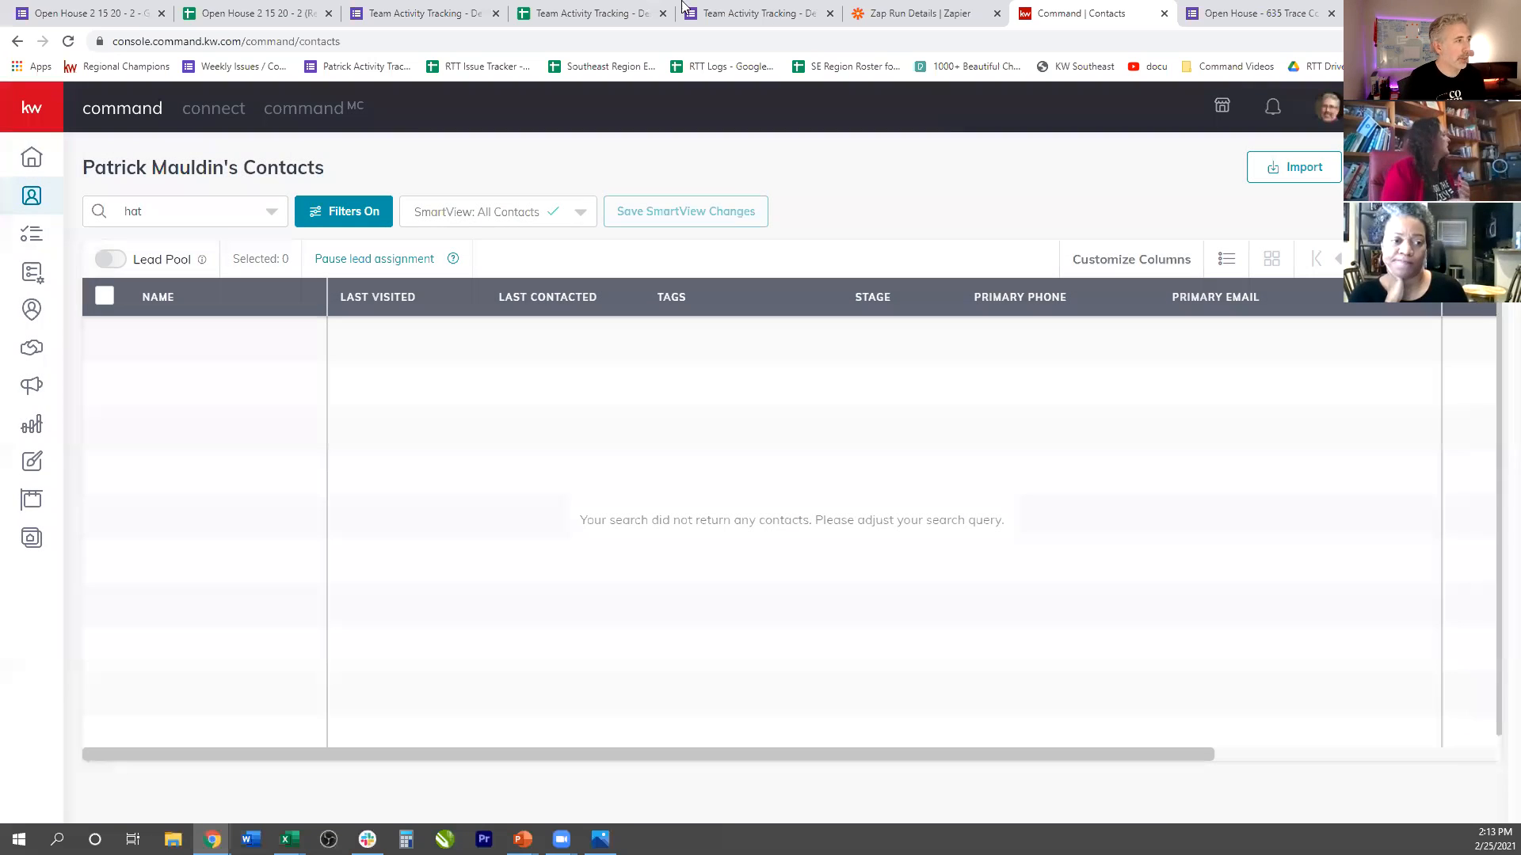
# Check the Open House 2 15 20 - 2 response spreadsheet and return to the PowerPoint slide show
pyautogui.click(299, 6)
pyautogui.click(598, 564)
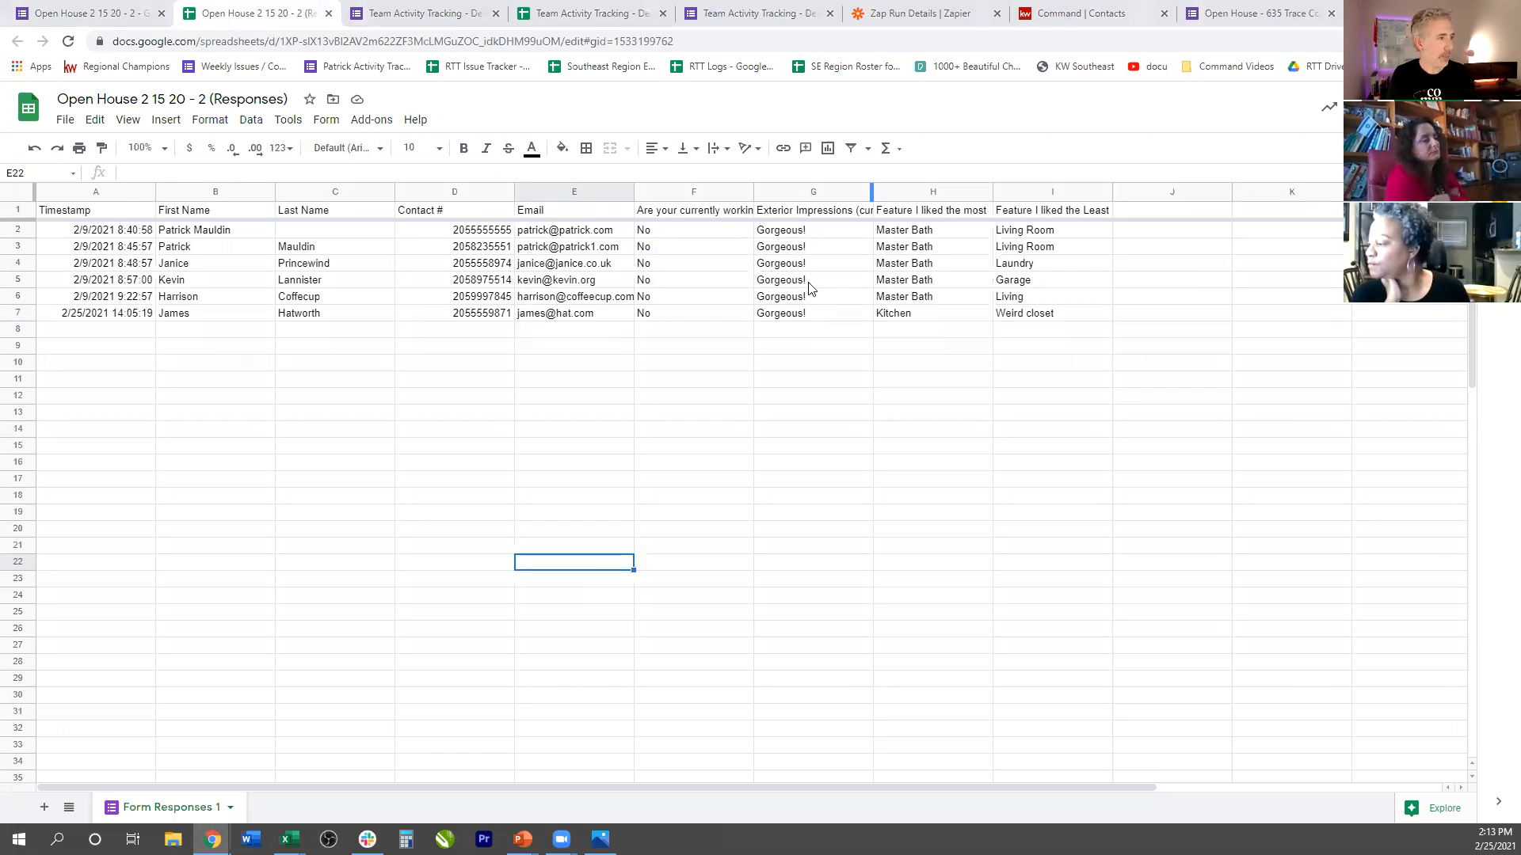
pyautogui.moveTo(522, 839)
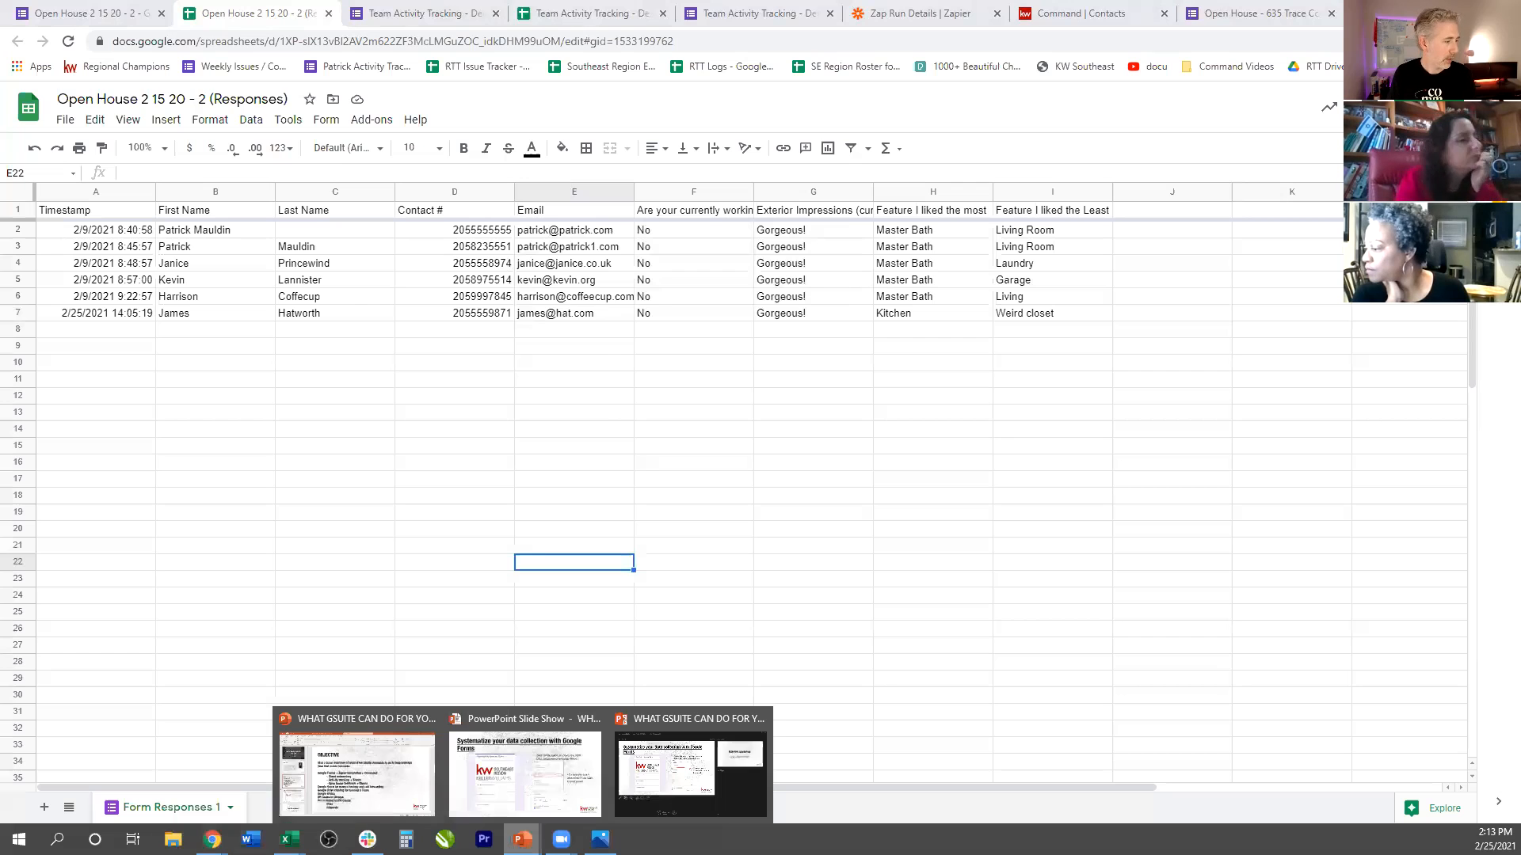
pyautogui.click(499, 780)
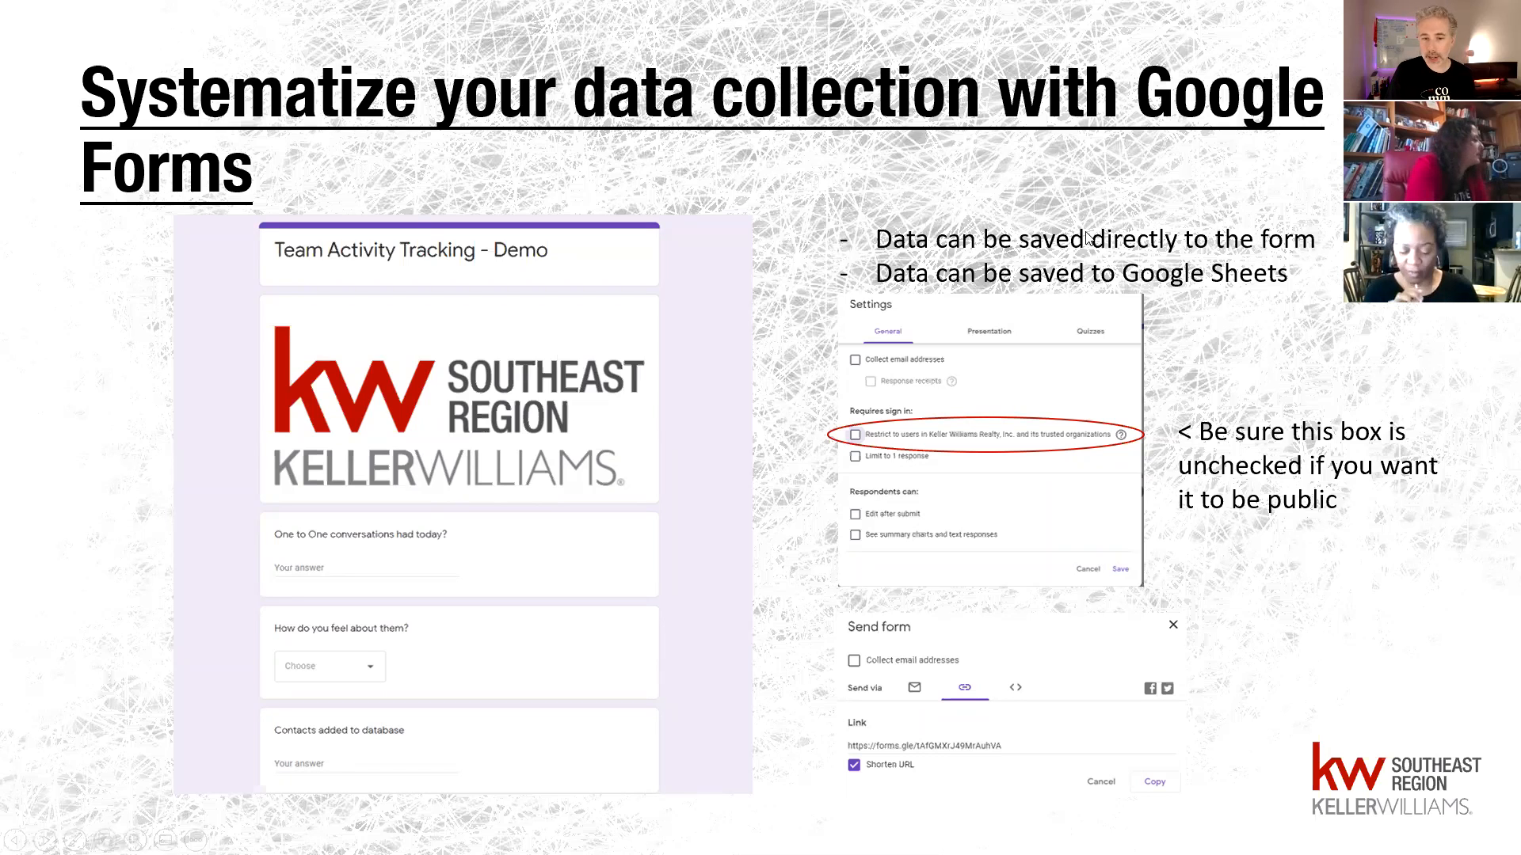
# Switch to the Chrome window with Gmail and open YouTube in a new tab
pyautogui.hotkey('alt', 'Tab')
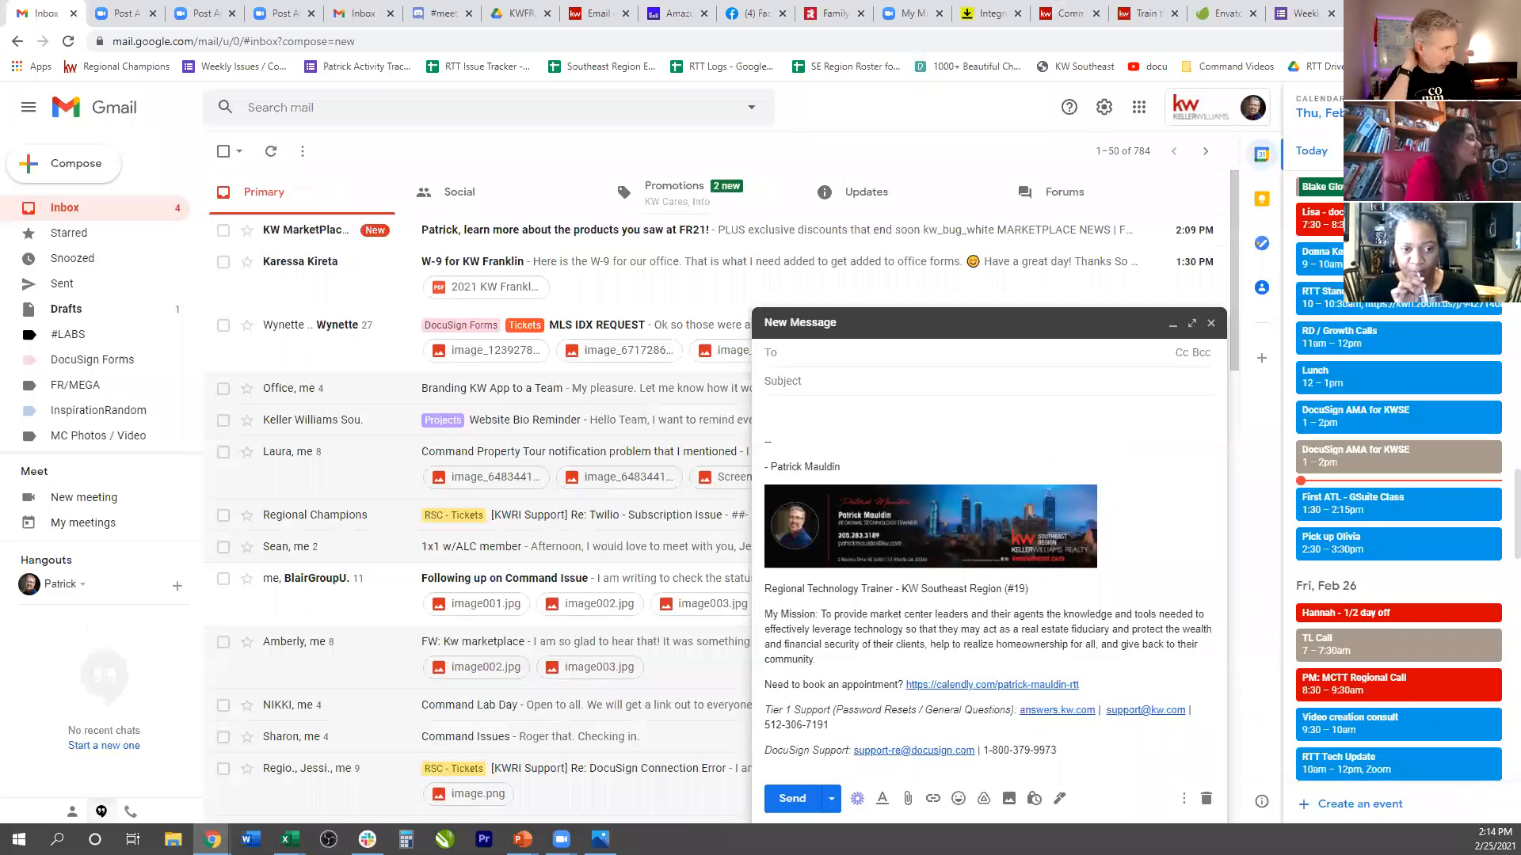
pyautogui.hotkey('ctrl', 't')
pyautogui.write('yo')
pyautogui.press('Return')
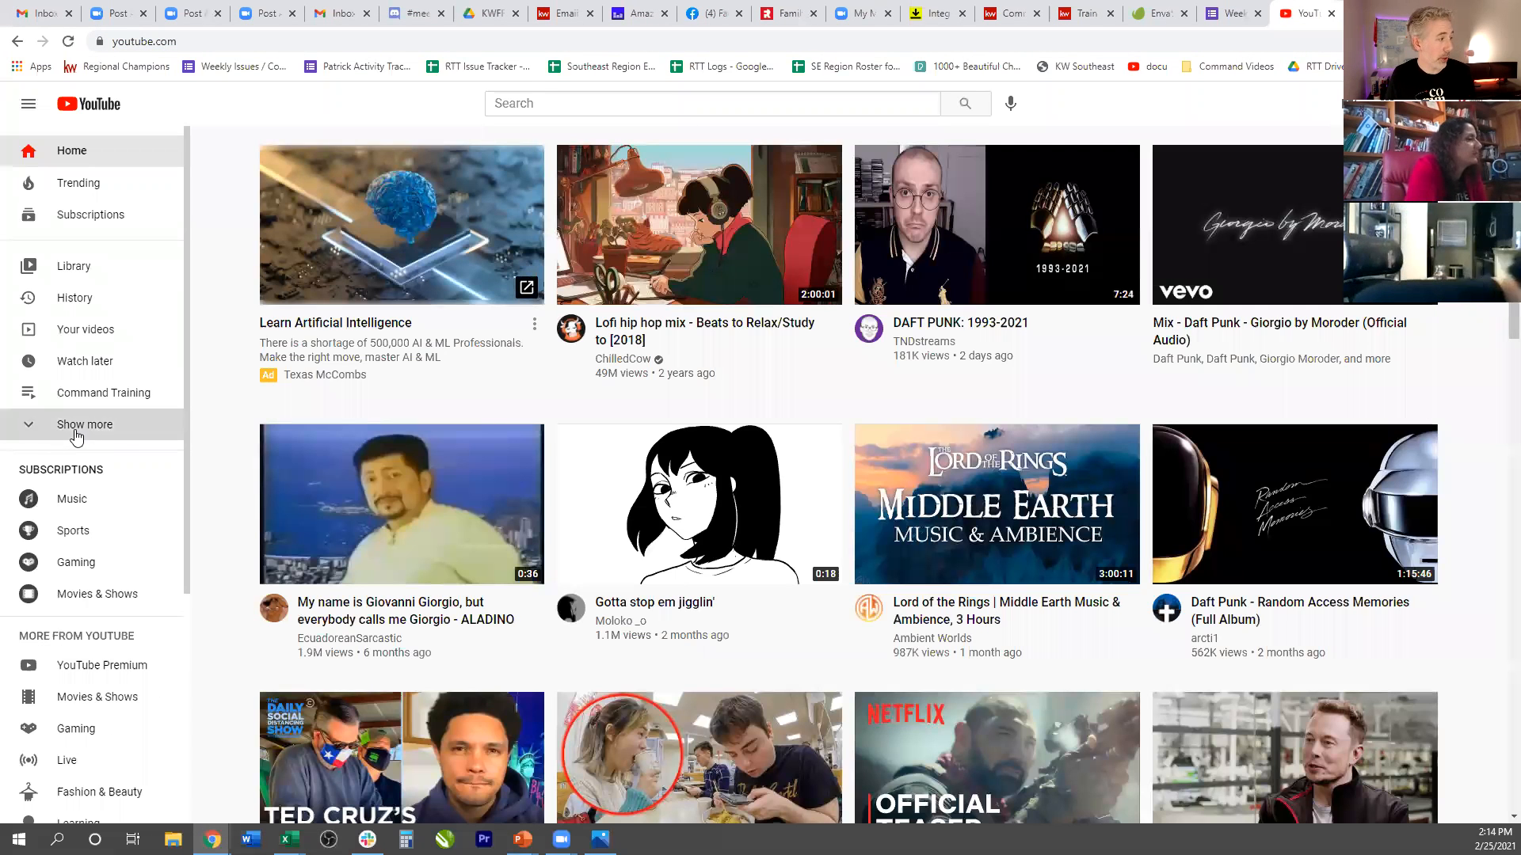
# Open the video "Advanced: Creating Open House Form Automation with Zapier and Command" from the Command Training playlist
pyautogui.click(76, 436)
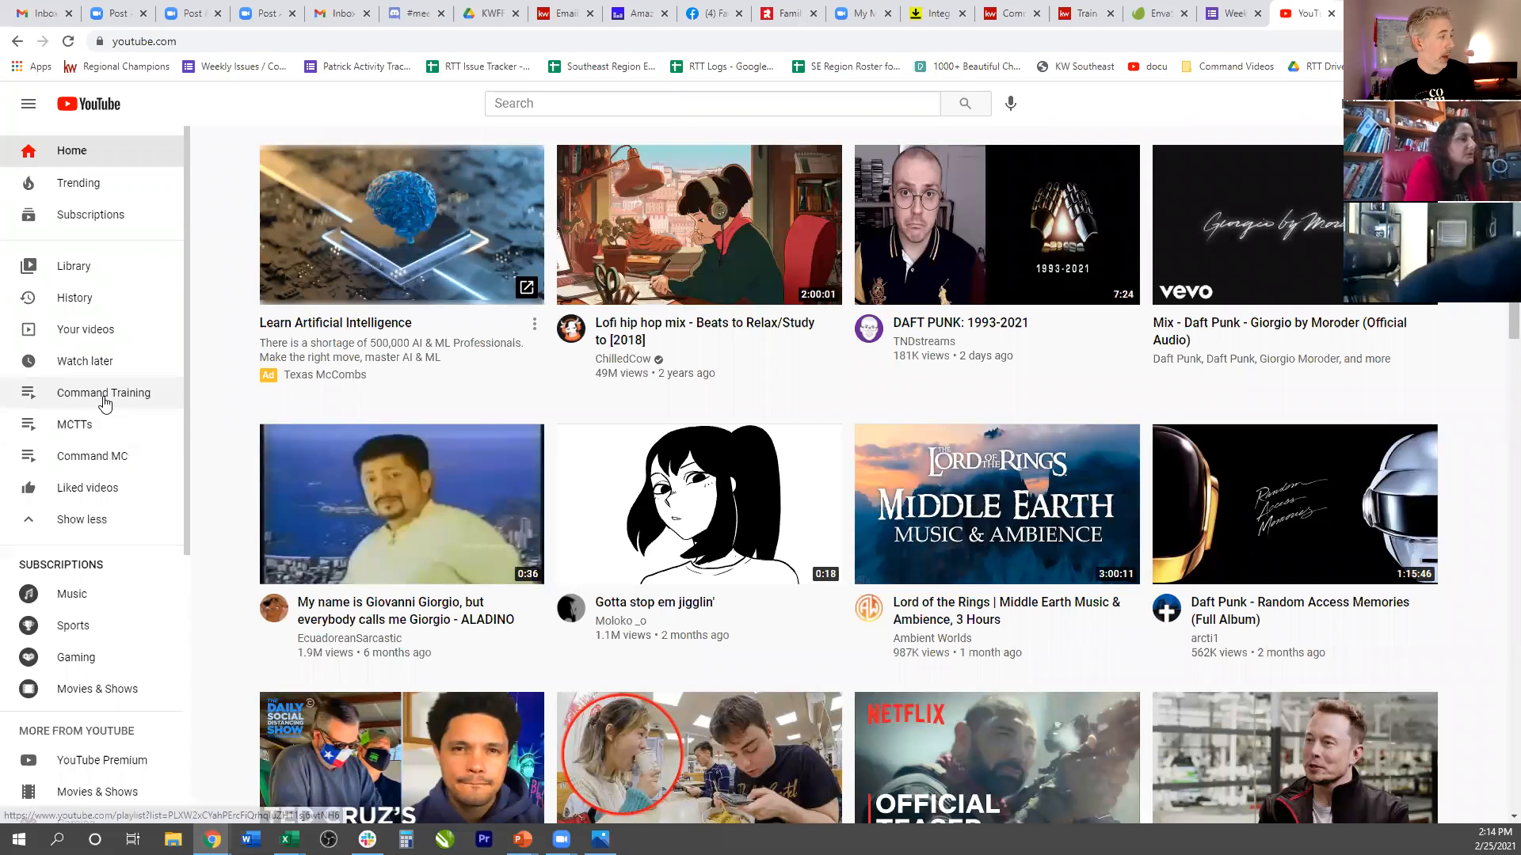
pyautogui.click(103, 396)
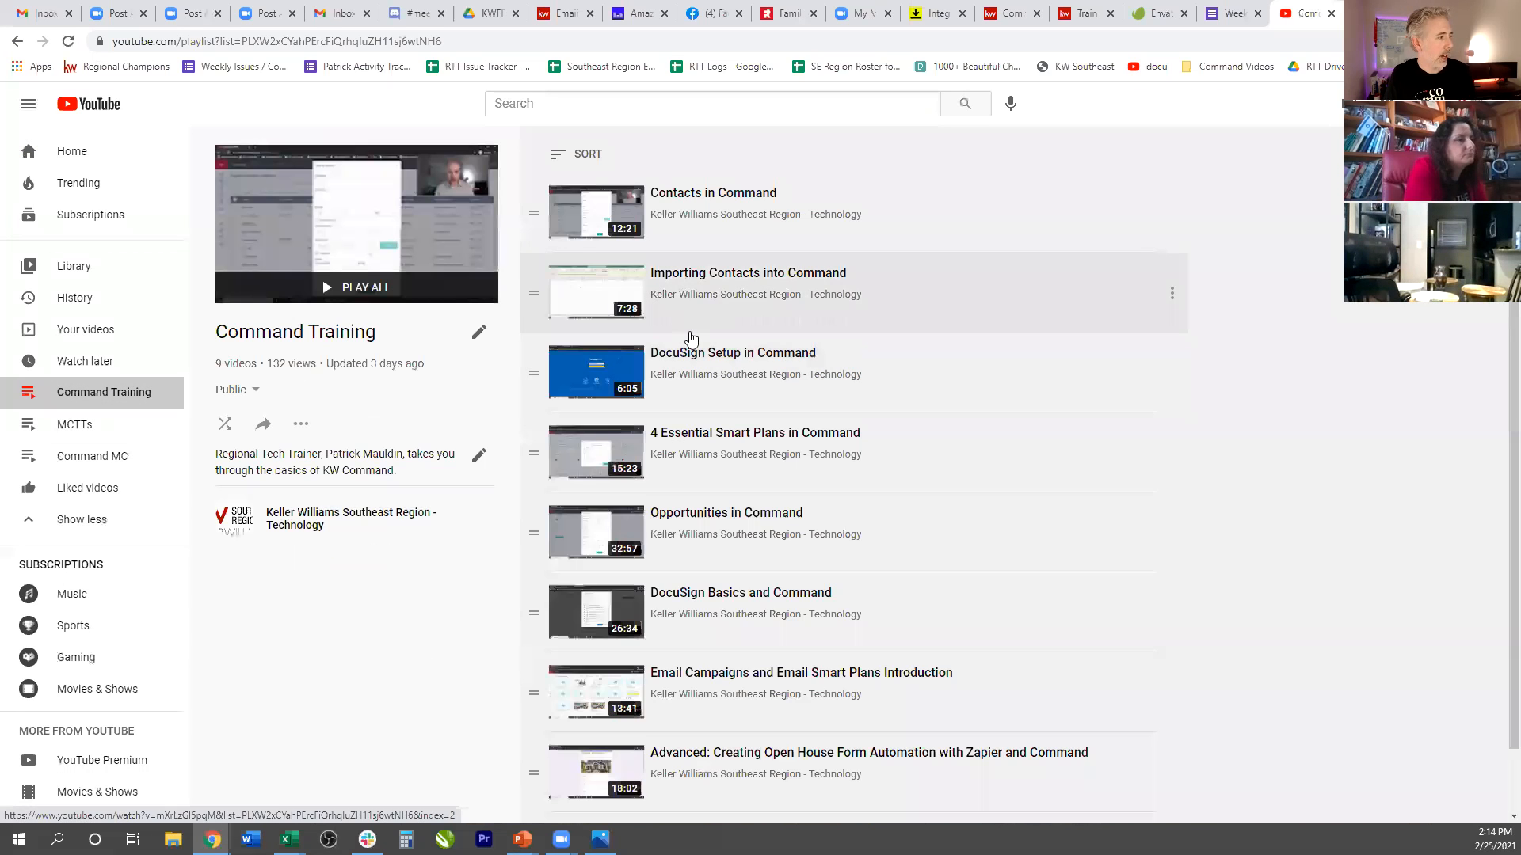
pyautogui.scroll(-1, 1185, 425)
pyautogui.click(1025, 704)
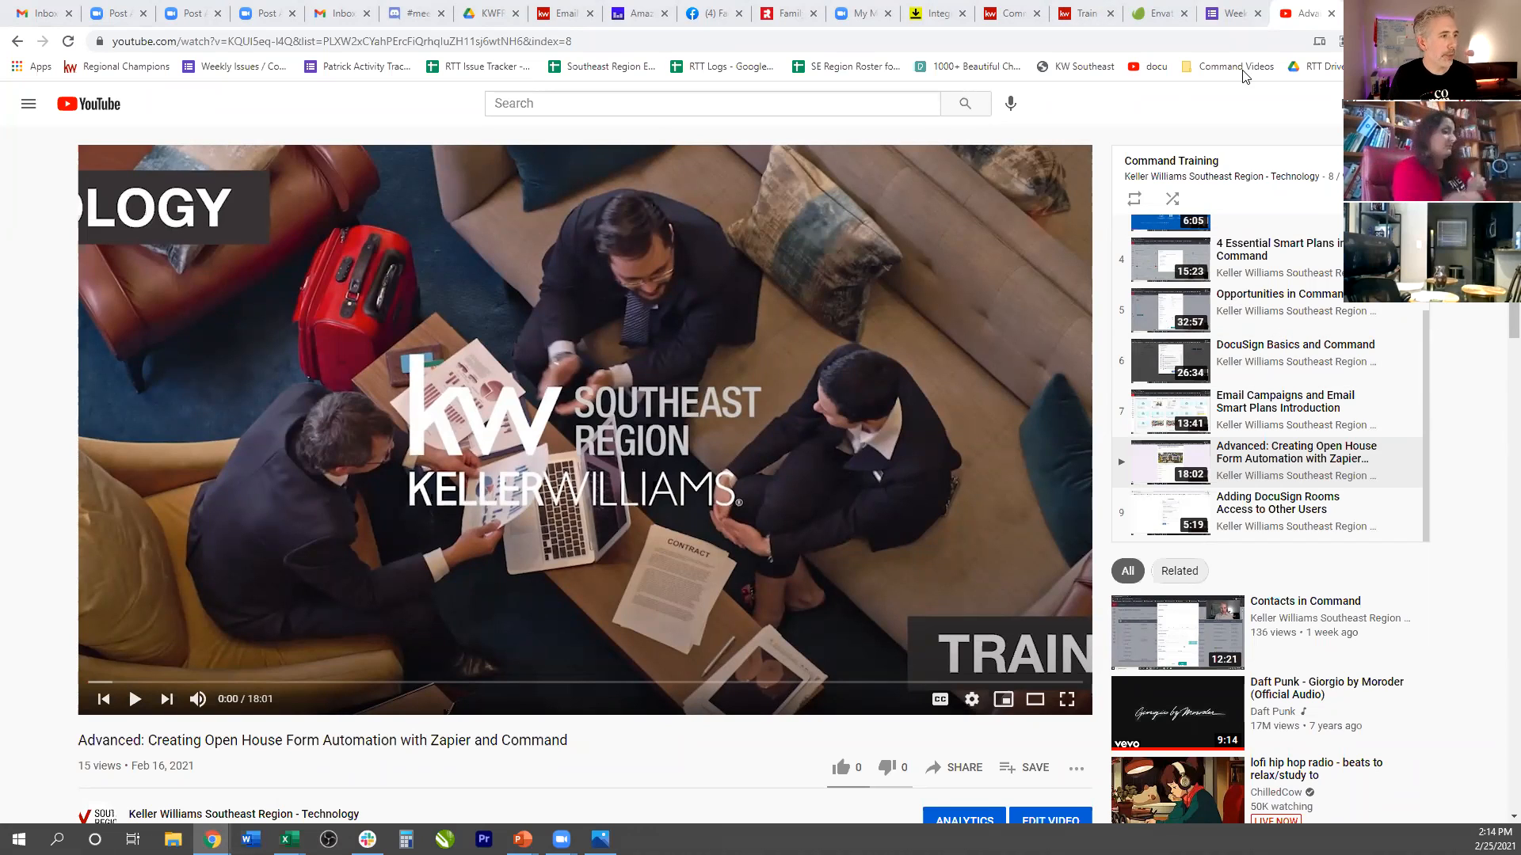
# Look at the Weekly Issues / Command Feb 2021 form, then return to the PowerPoint slide show's Objective slide
pyautogui.click(1257, 7)
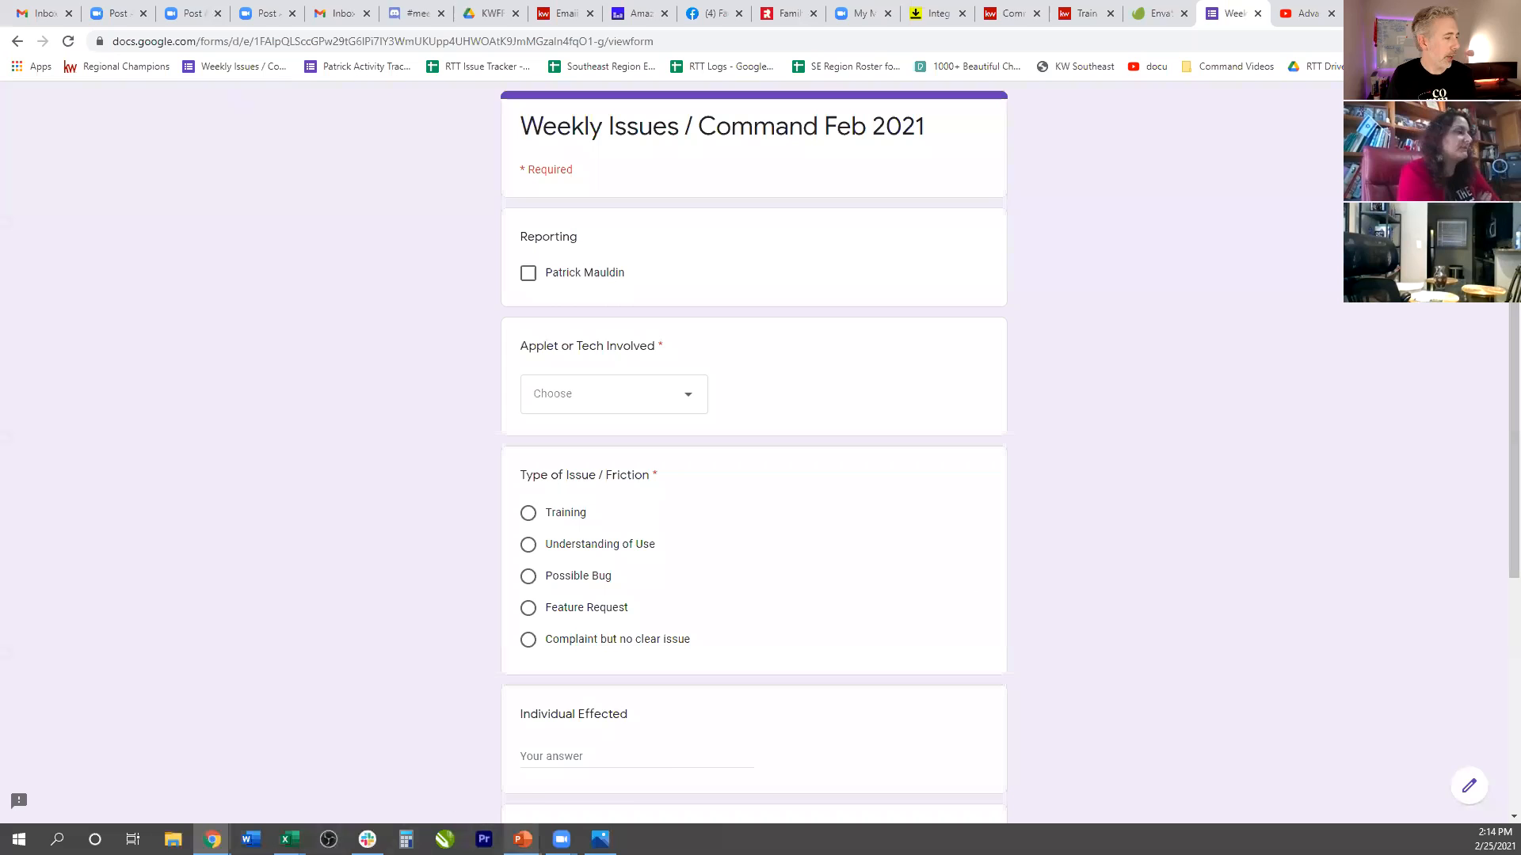
pyautogui.moveTo(523, 839)
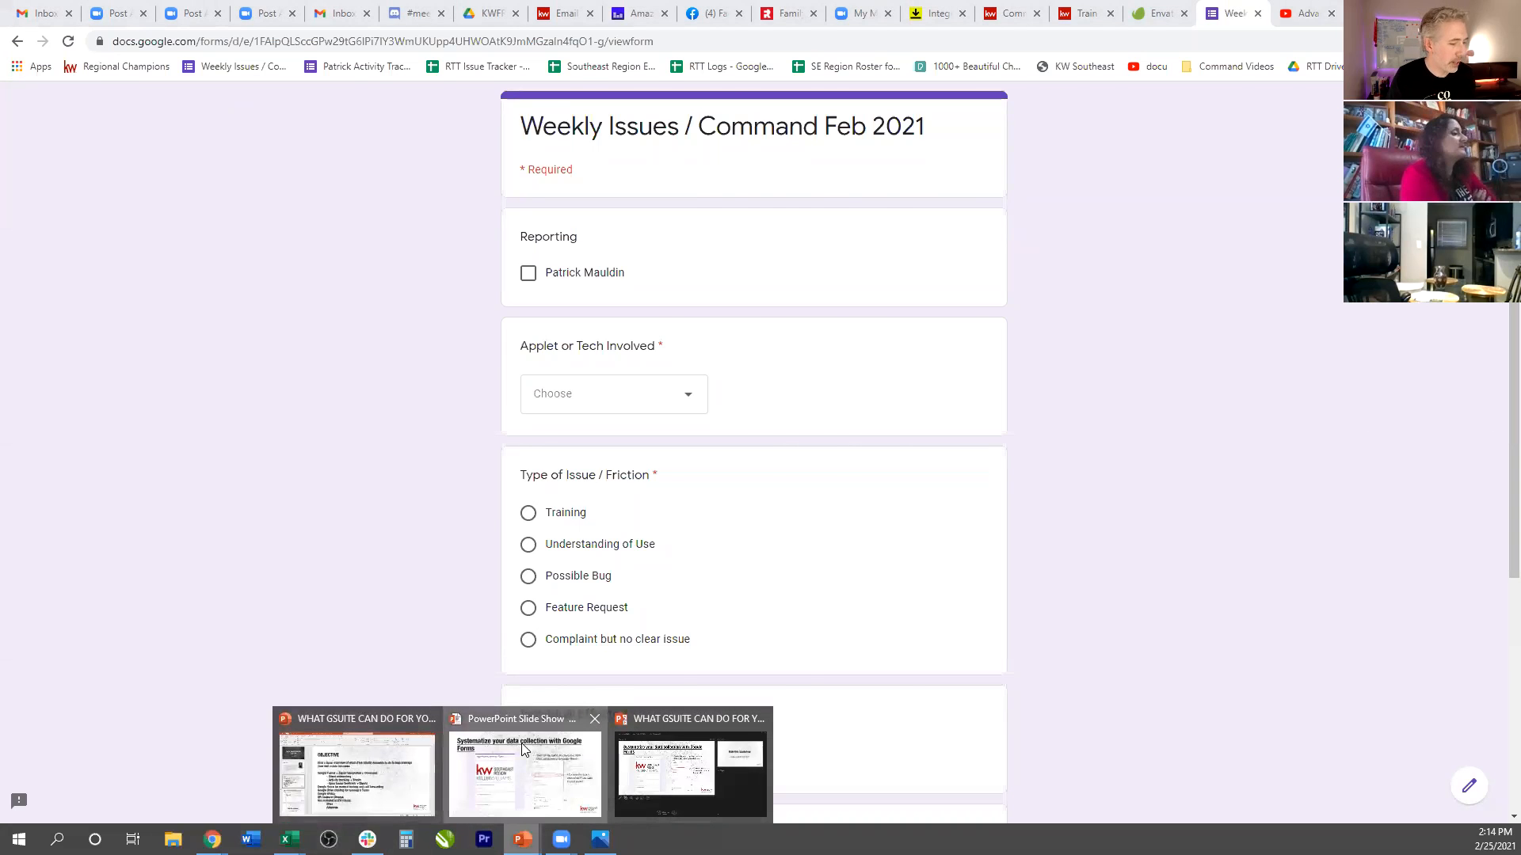
pyautogui.click(564, 803)
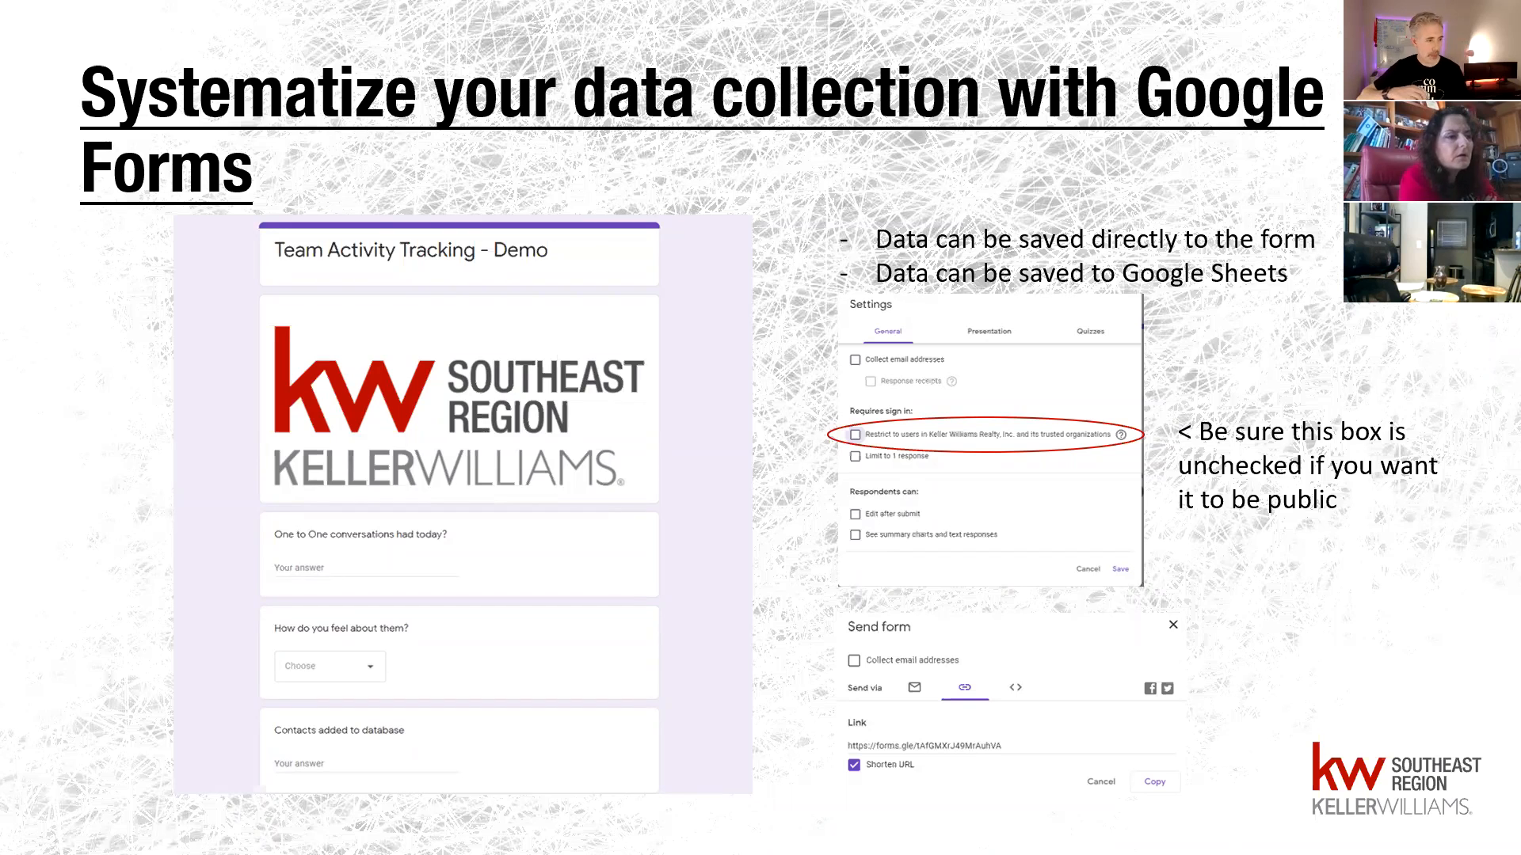
pyautogui.press('Left')
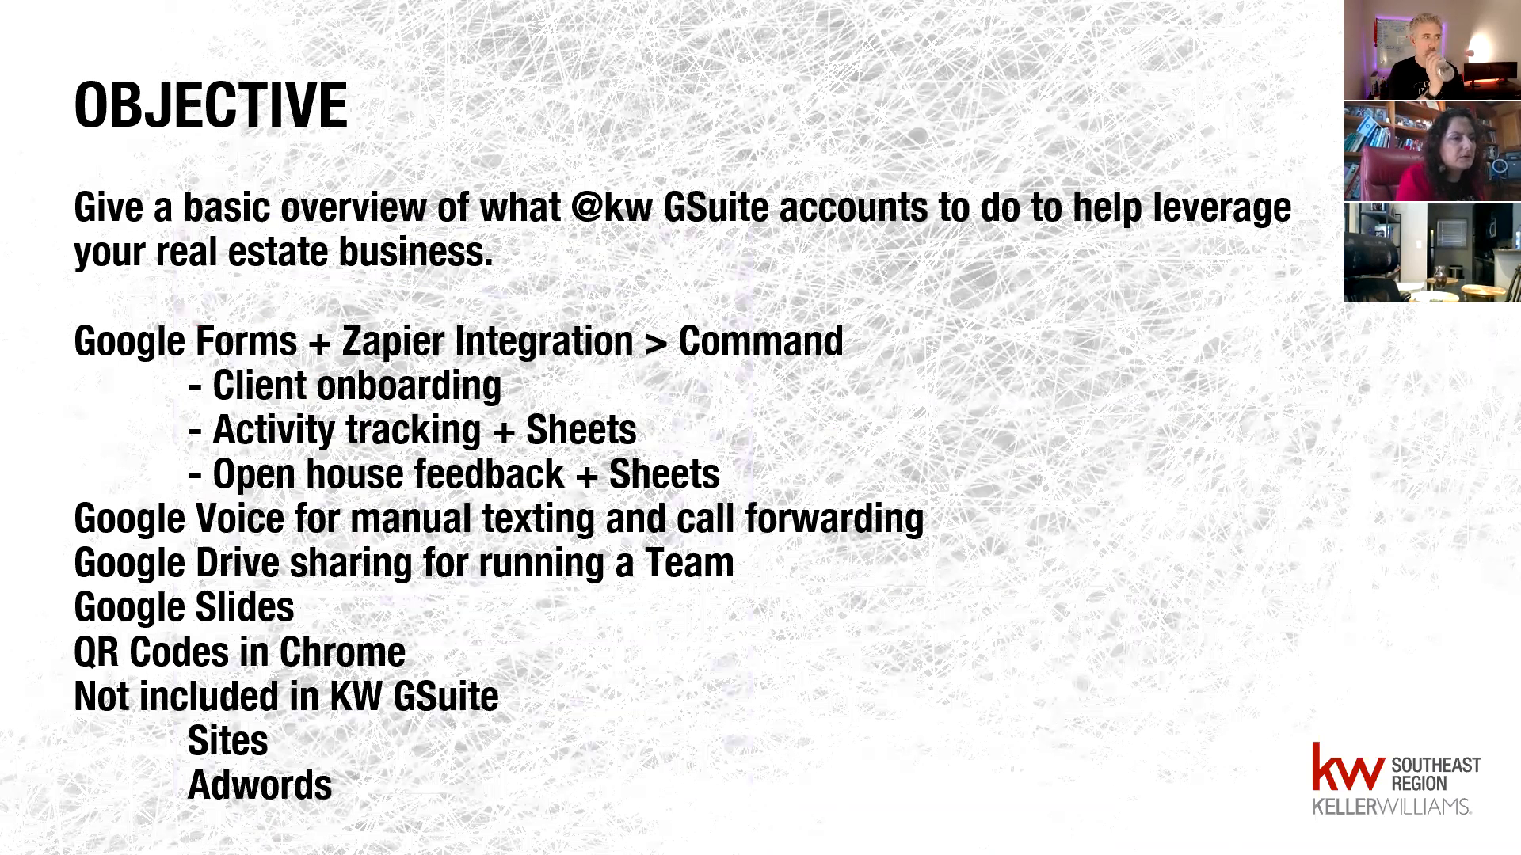
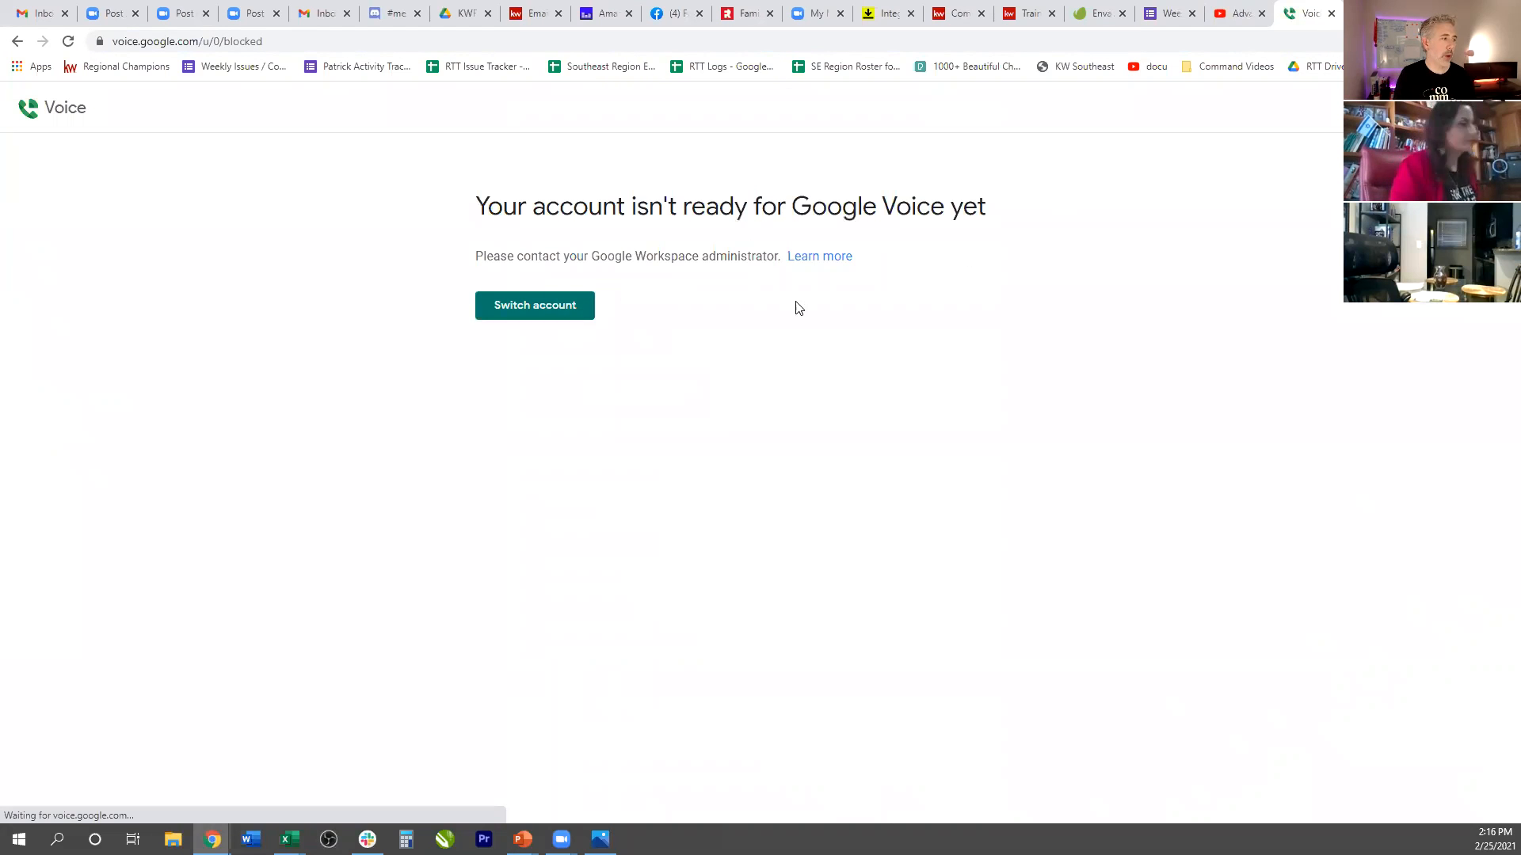
# Try to get into Google Voice with the KW account and show the platform options for personal use
pyautogui.click(573, 308)
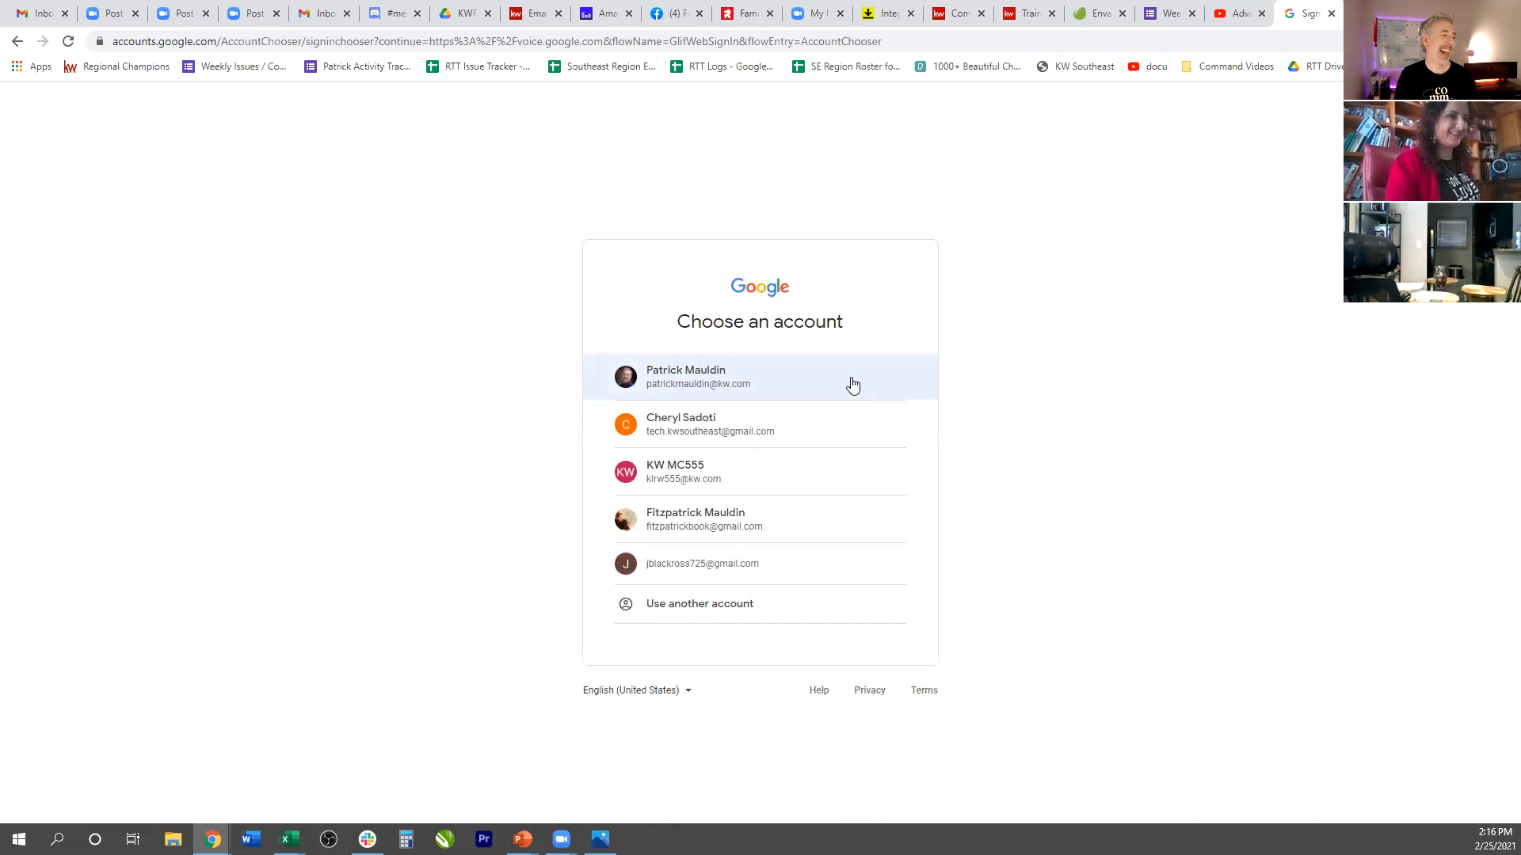
pyautogui.click(853, 385)
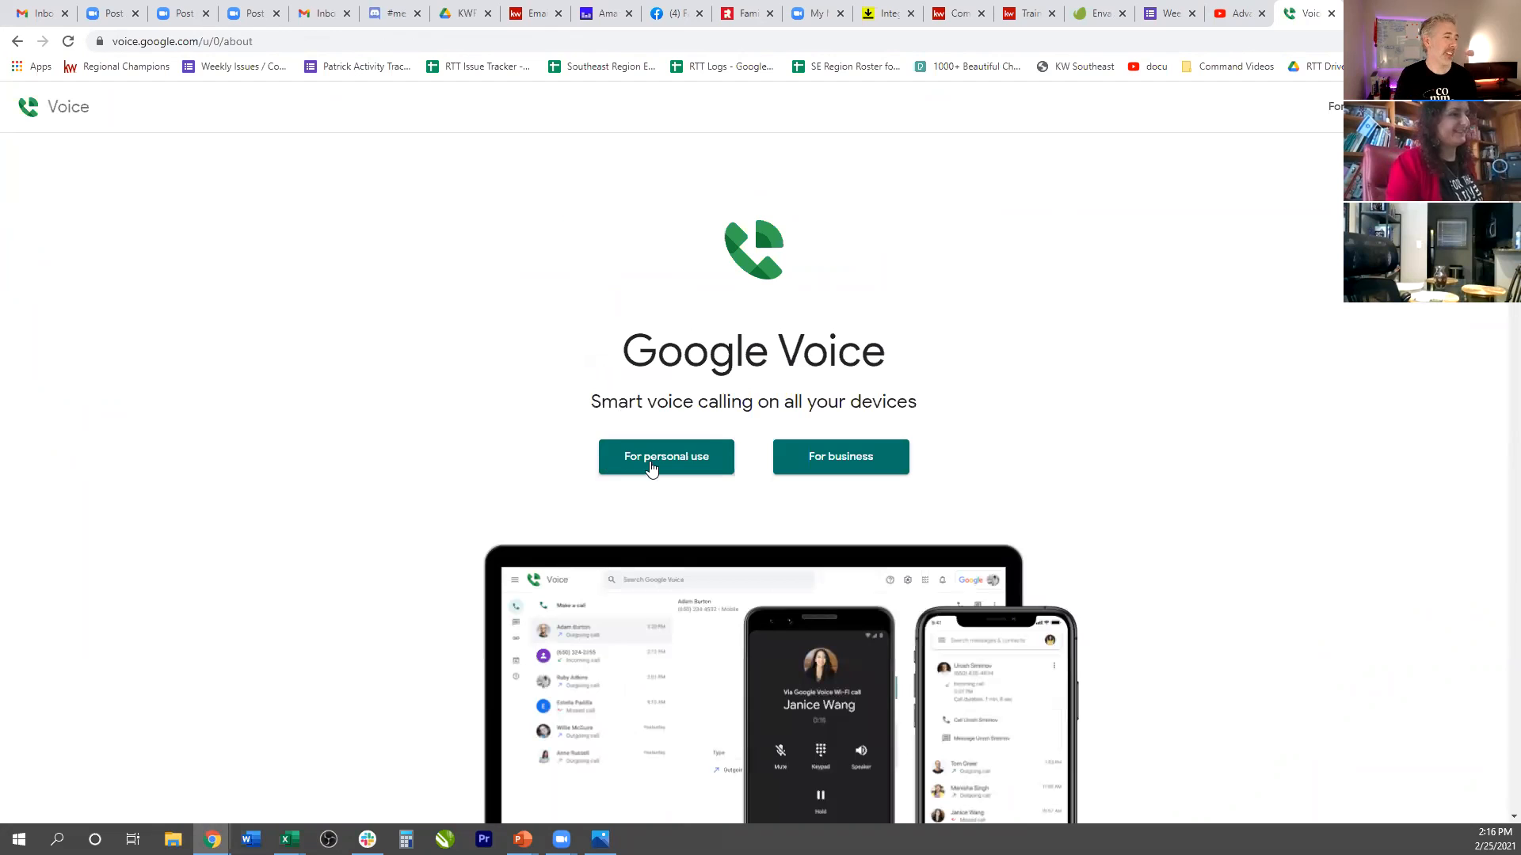
pyautogui.click(650, 466)
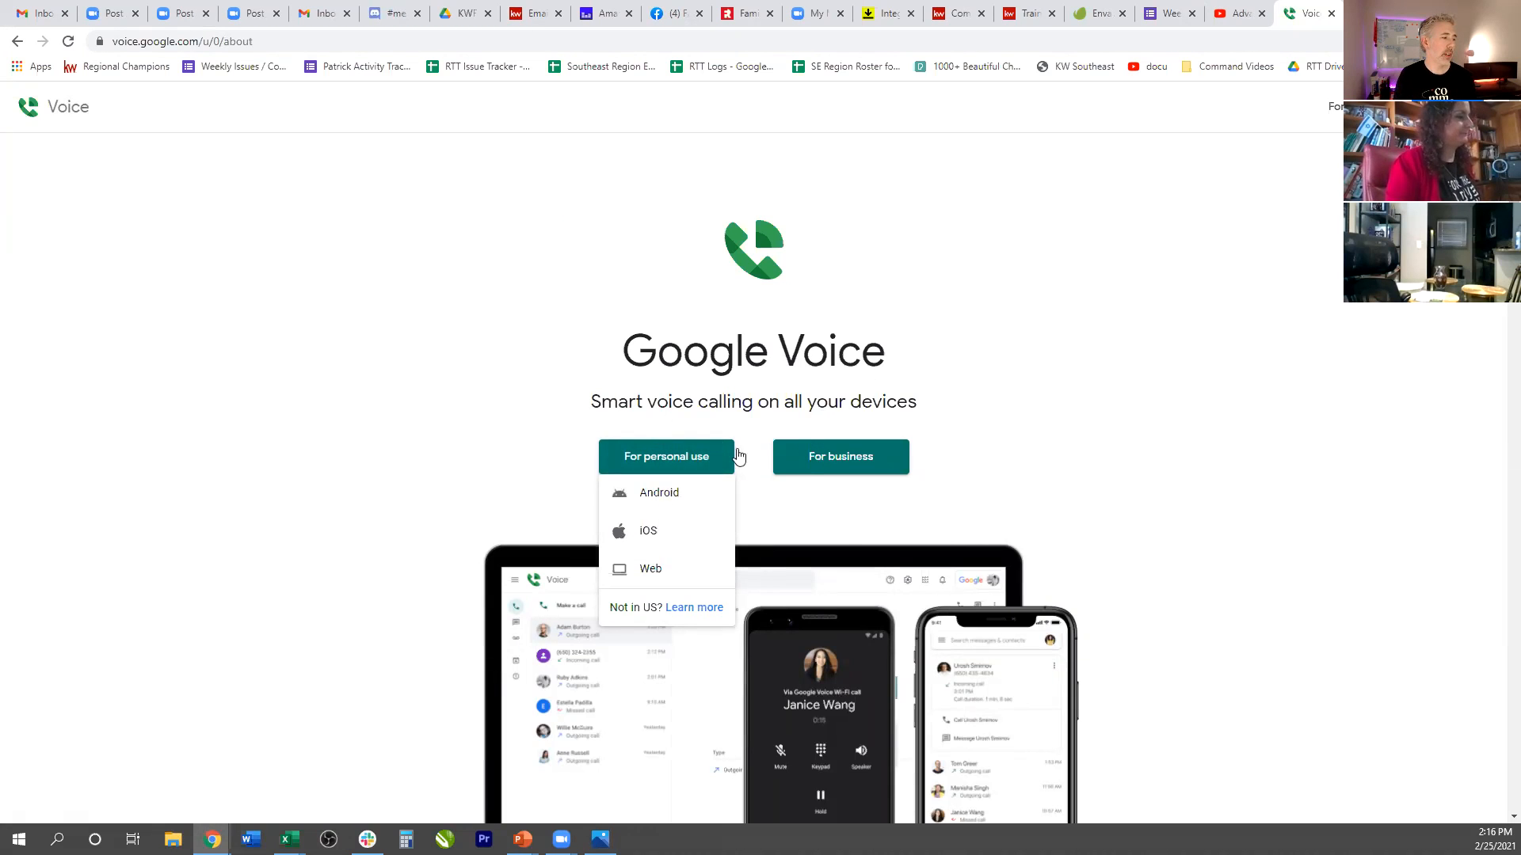
# Open the Google Cloud page for Voice and look over its Benefits, Integrations and Overview sections
pyautogui.click(1455, 106)
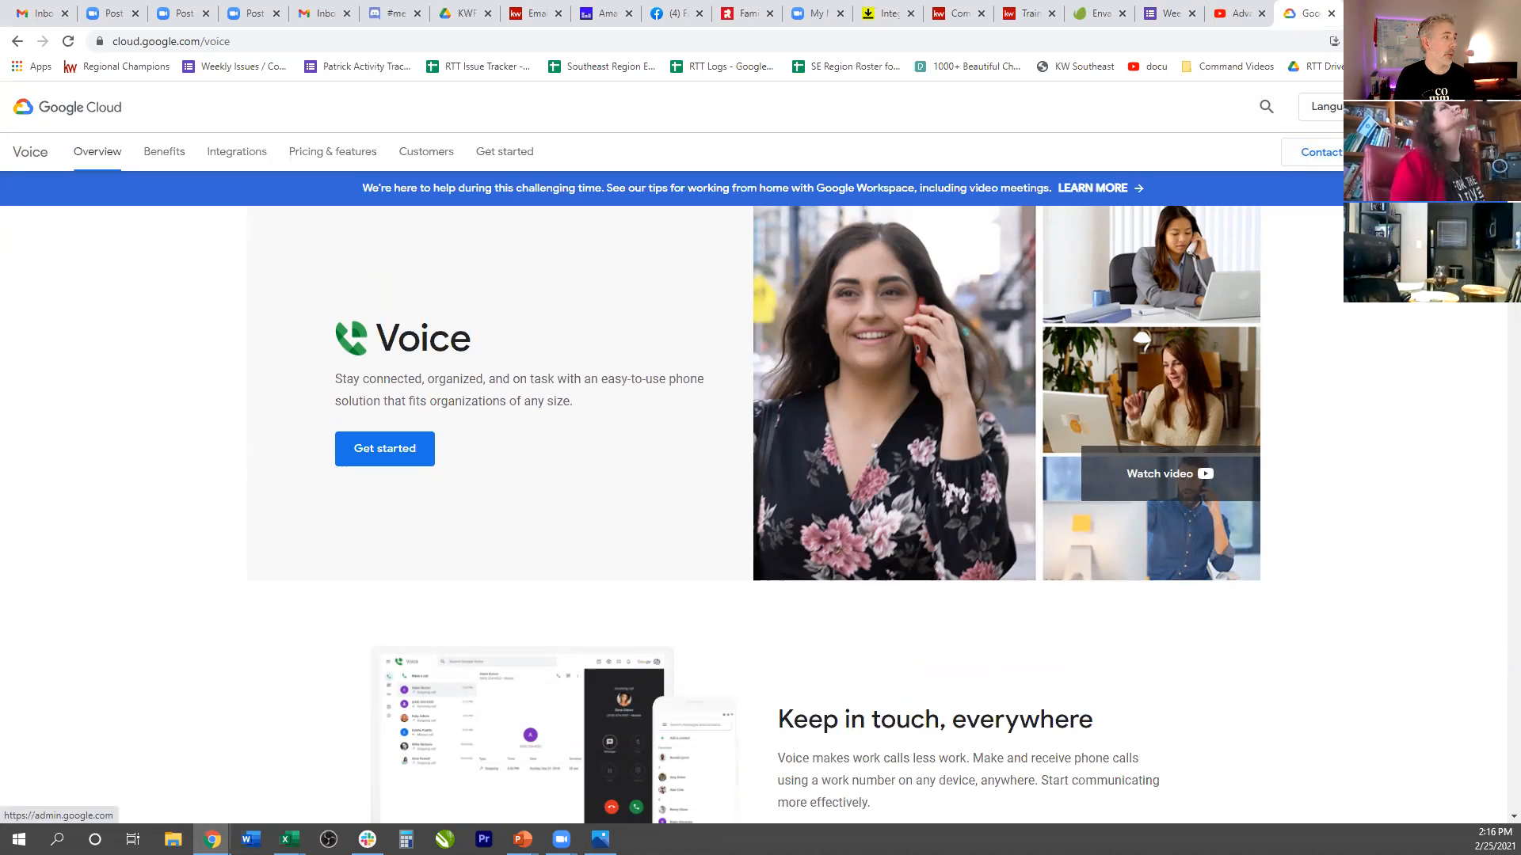
pyautogui.click(176, 155)
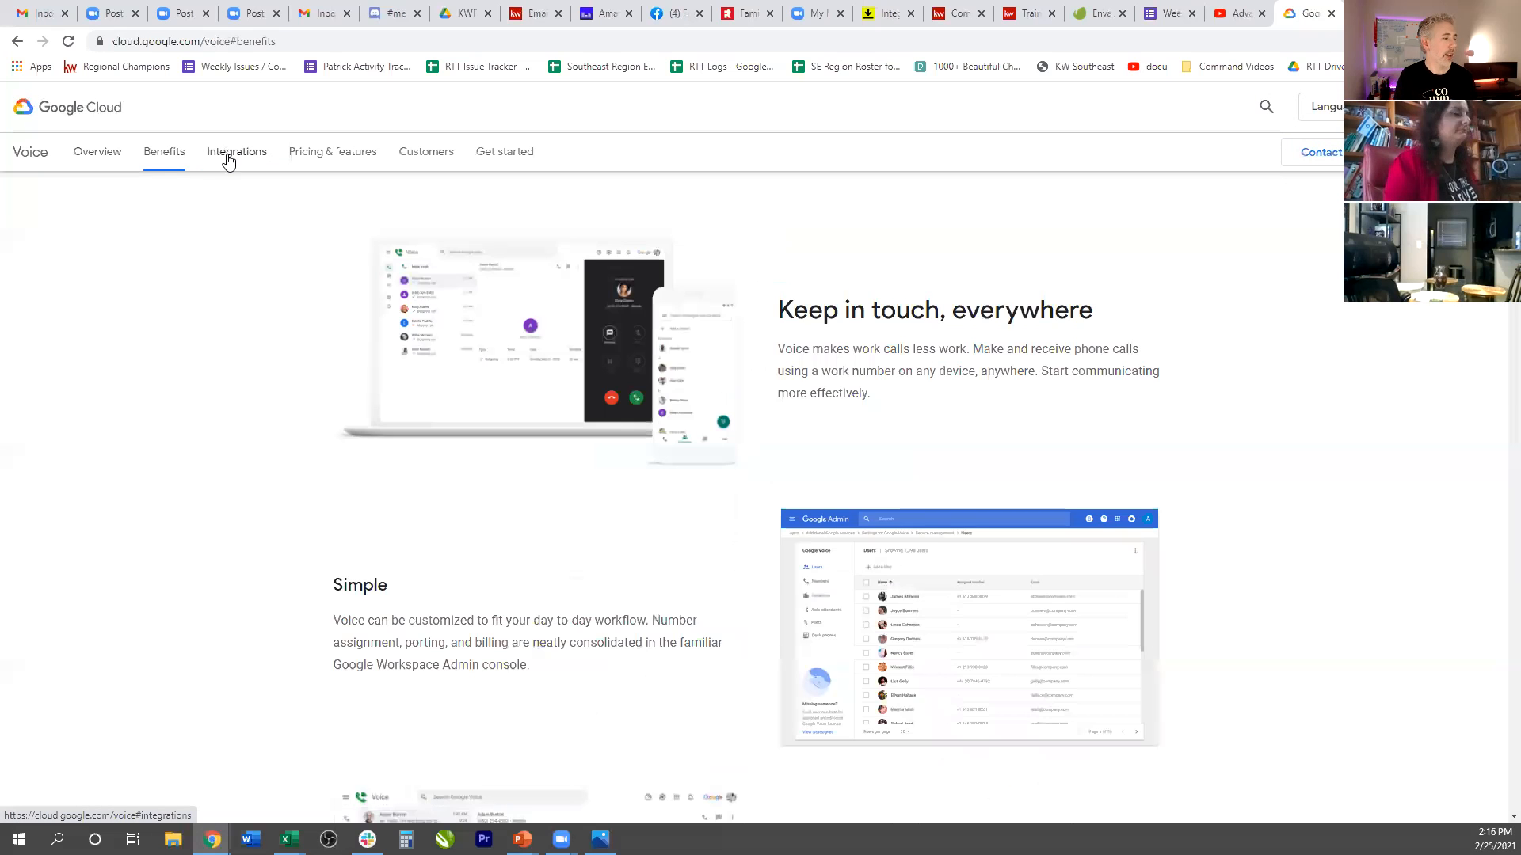
pyautogui.click(228, 158)
pyautogui.click(99, 152)
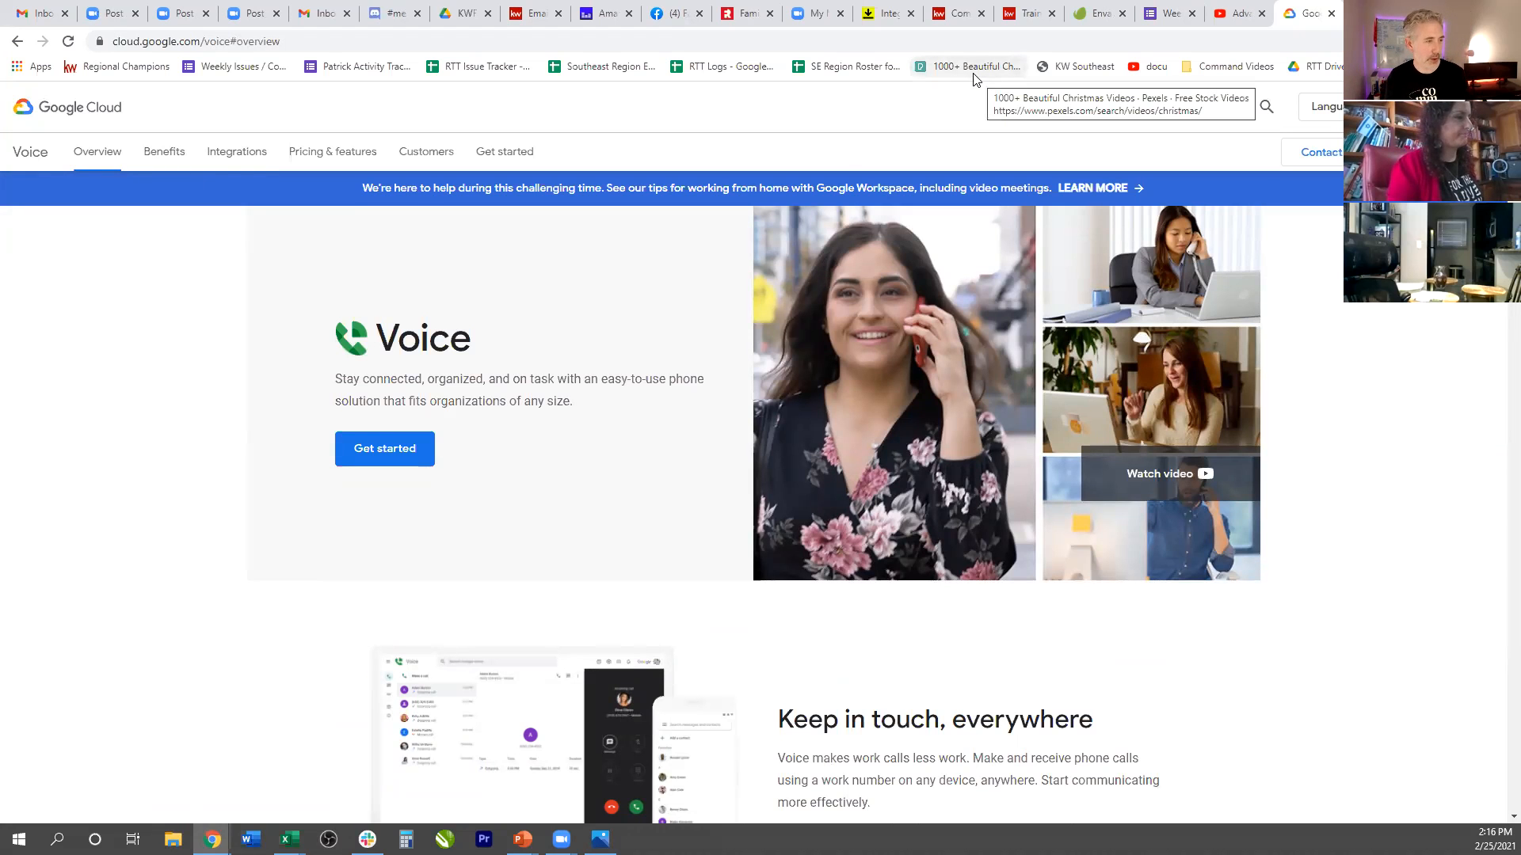
pyautogui.click(1240, 14)
pyautogui.click(1283, 12)
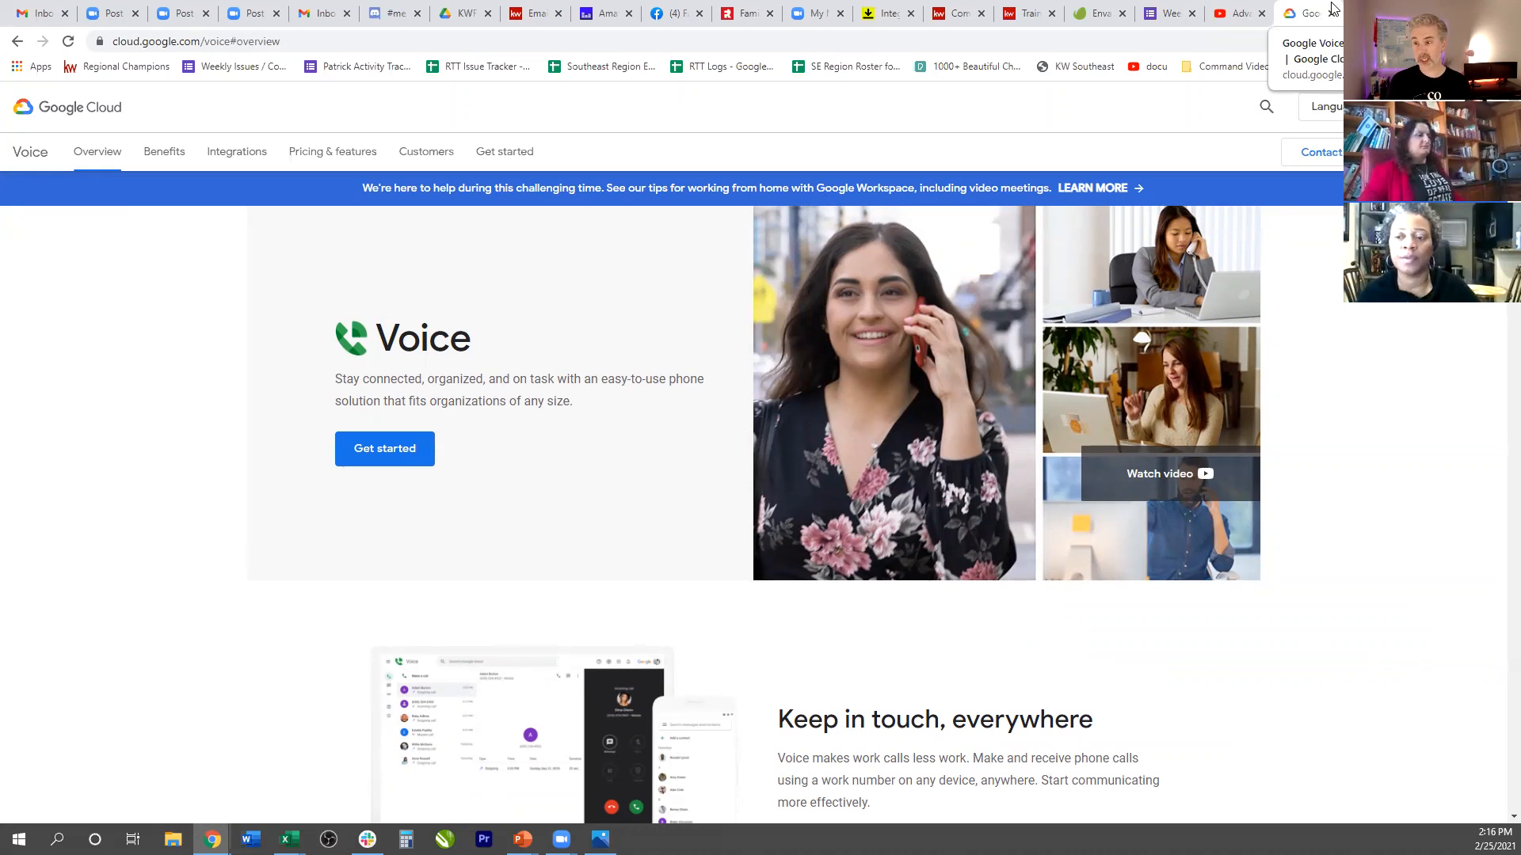
pyautogui.click(17, 40)
pyautogui.click(19, 42)
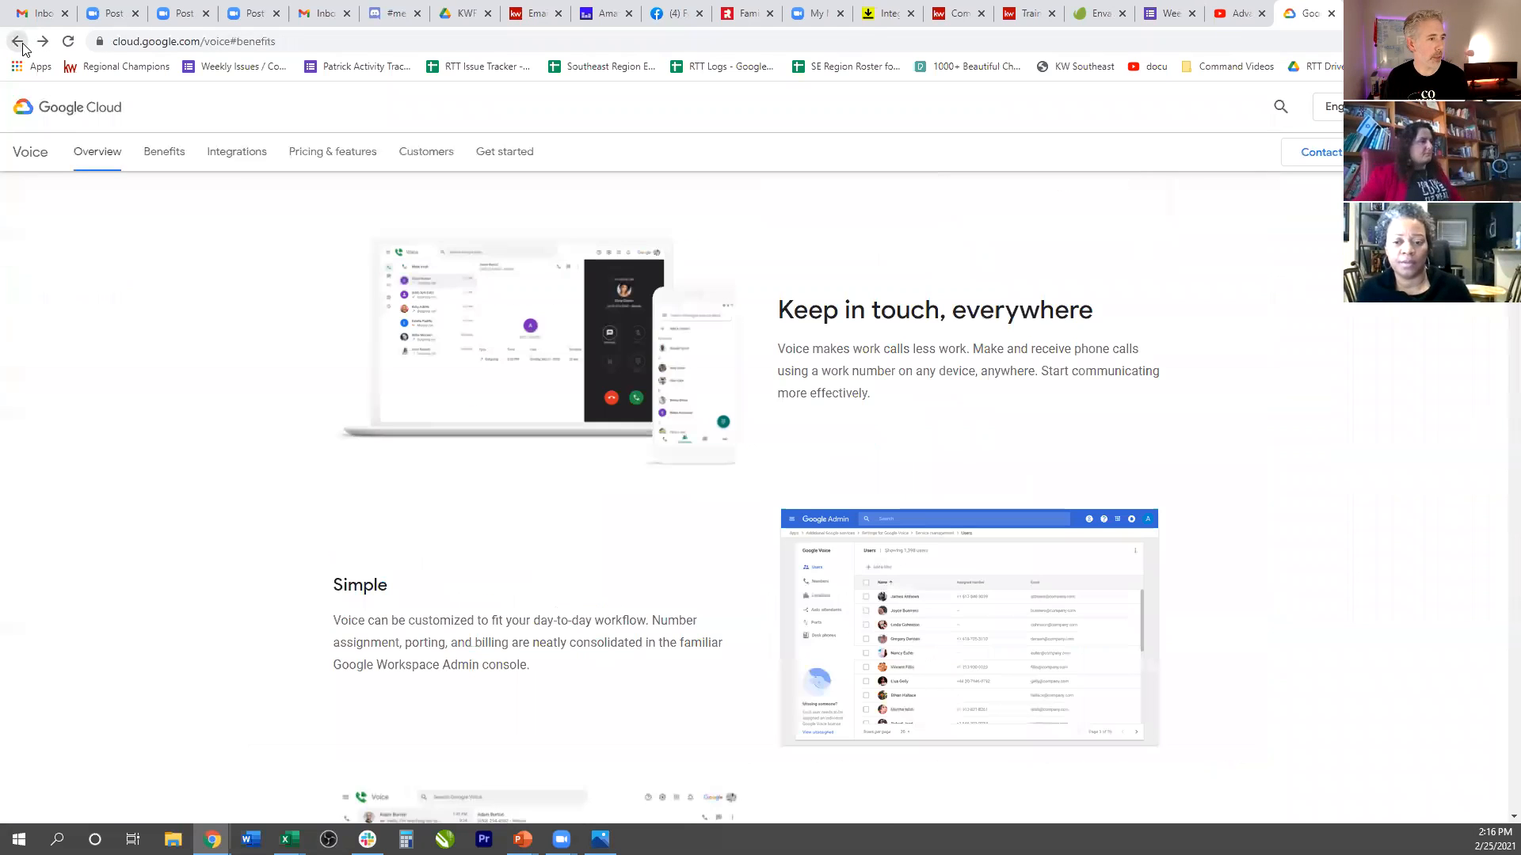
pyautogui.click(18, 41)
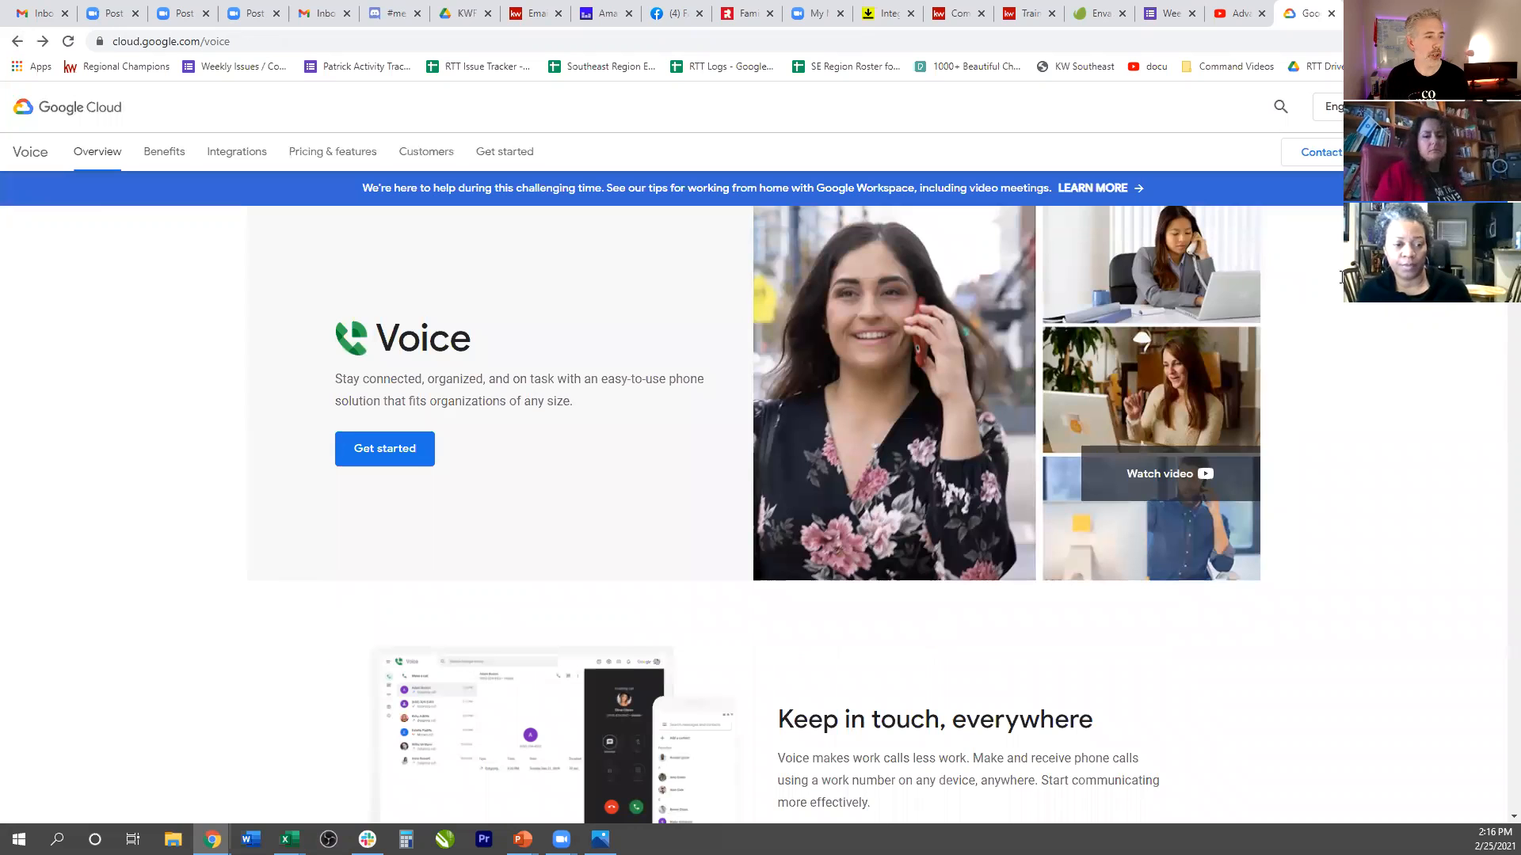
# Load Google Voice in a separate tab and switch it to the personal Gmail account
pyautogui.click(1475, 107)
pyautogui.click(1364, 423)
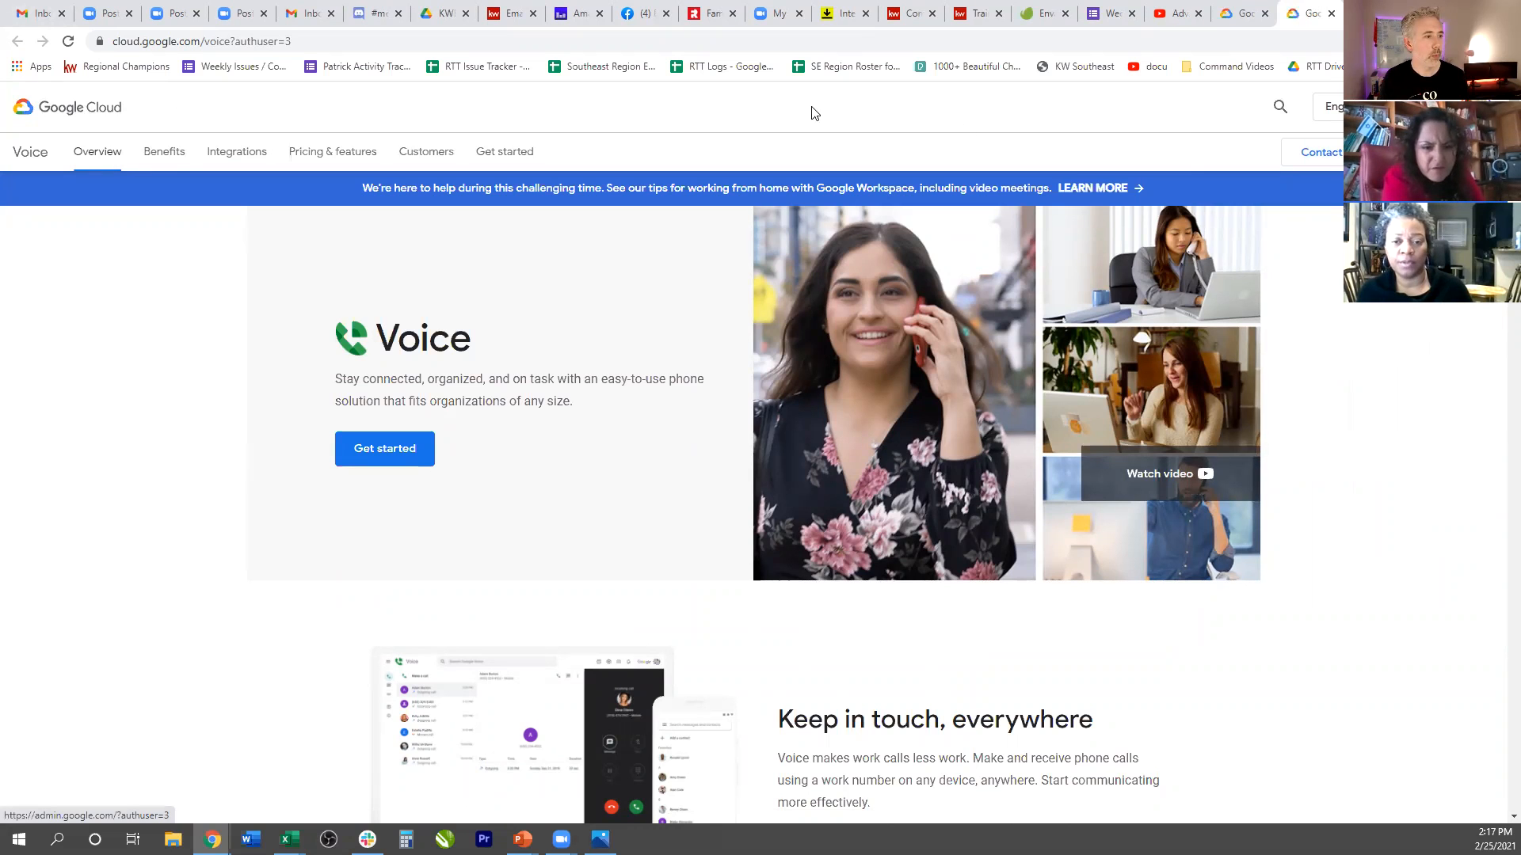
pyautogui.click(884, 41)
pyautogui.write('voi')
pyautogui.press('Return')
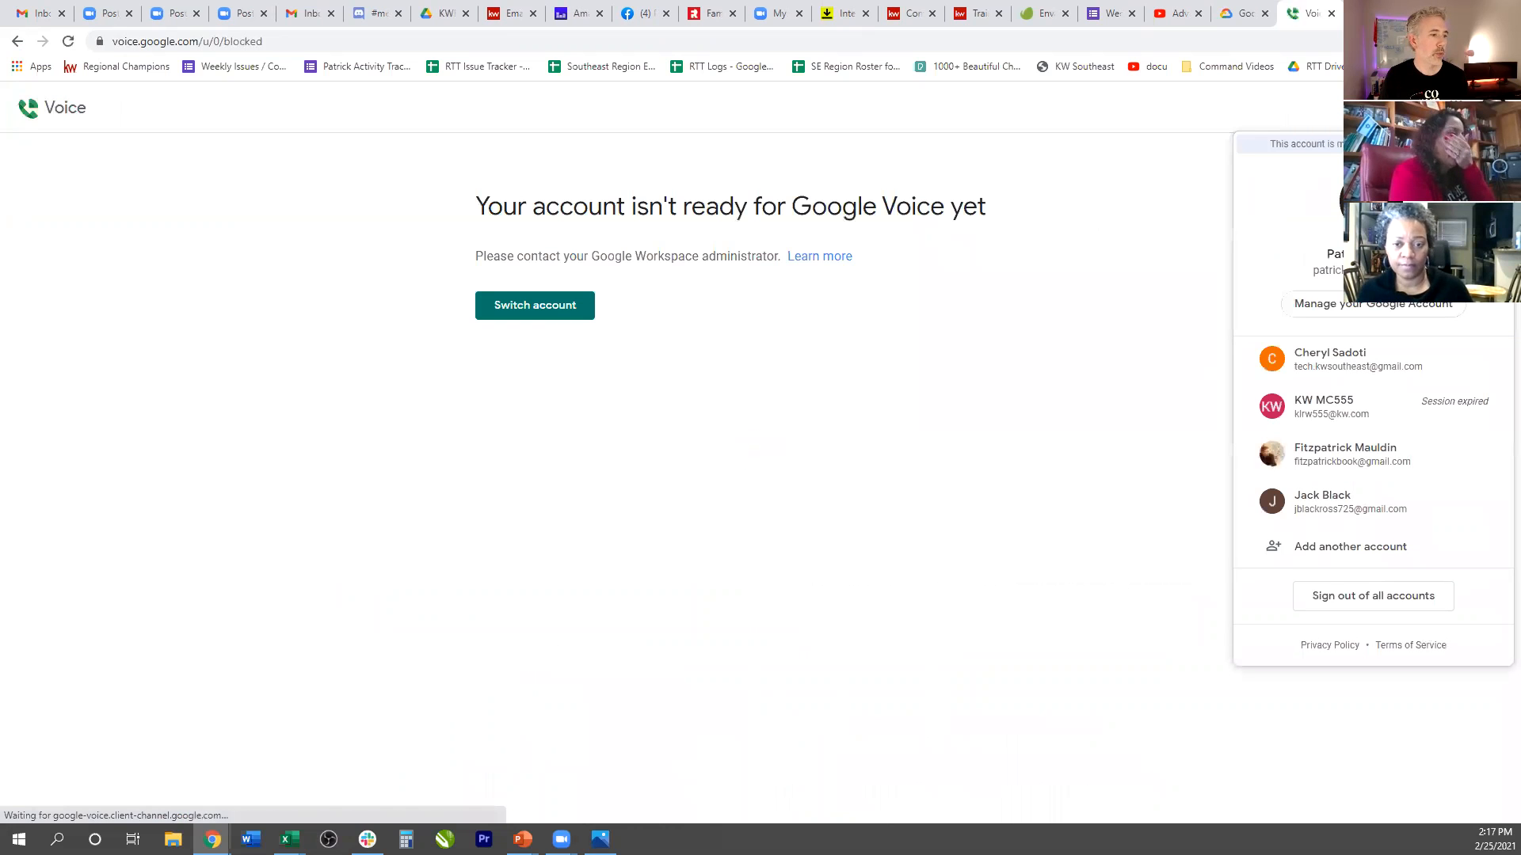
pyautogui.click(1361, 460)
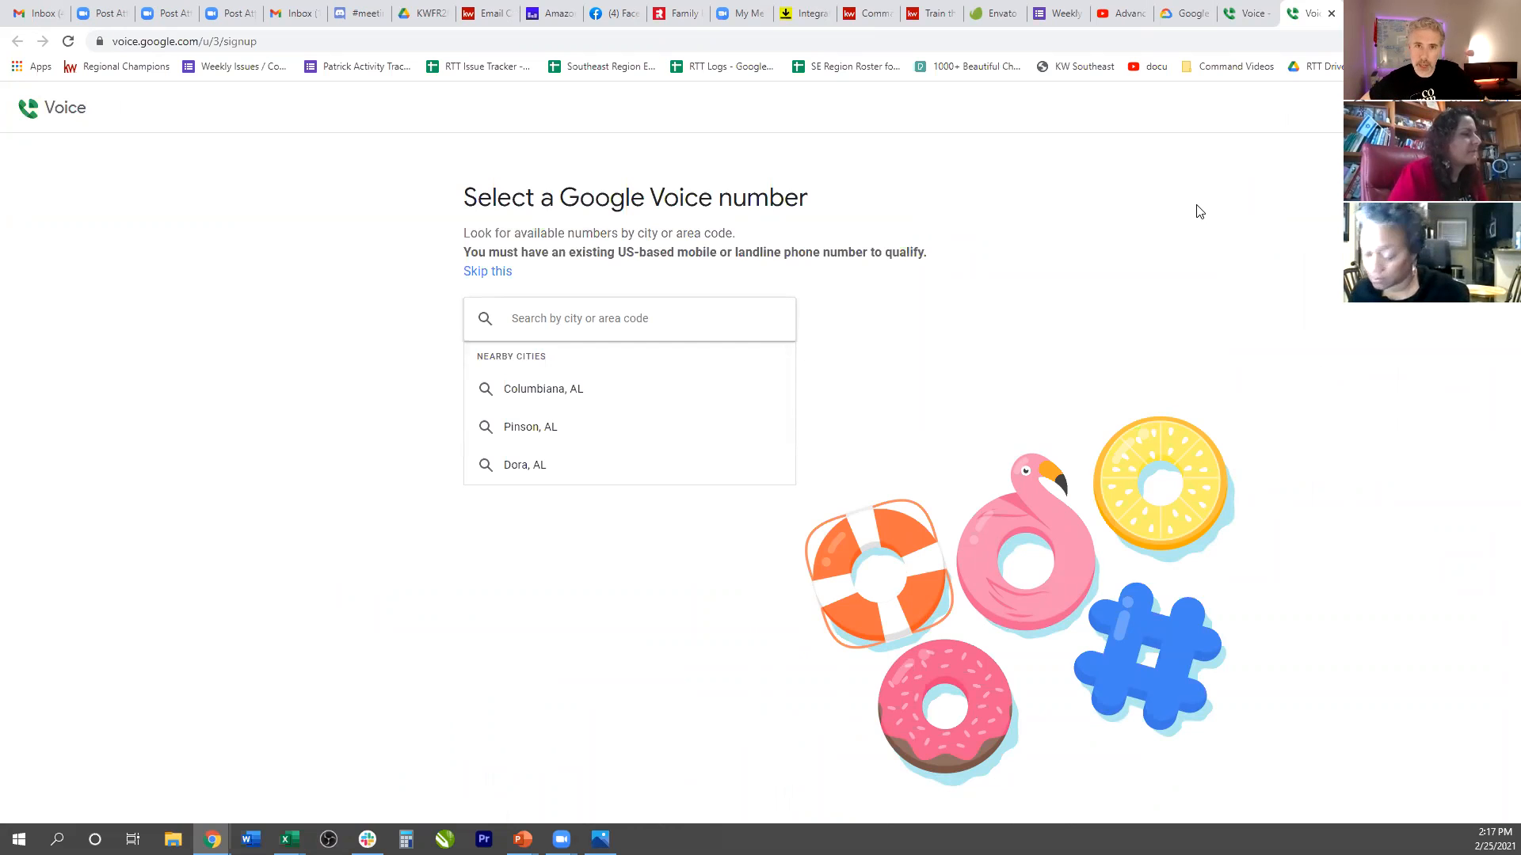
# Try searching for available Google Voice numbers in Birmingham, AL and Pelham, and clear the search
pyautogui.click(585, 320)
pyautogui.write('Bi')
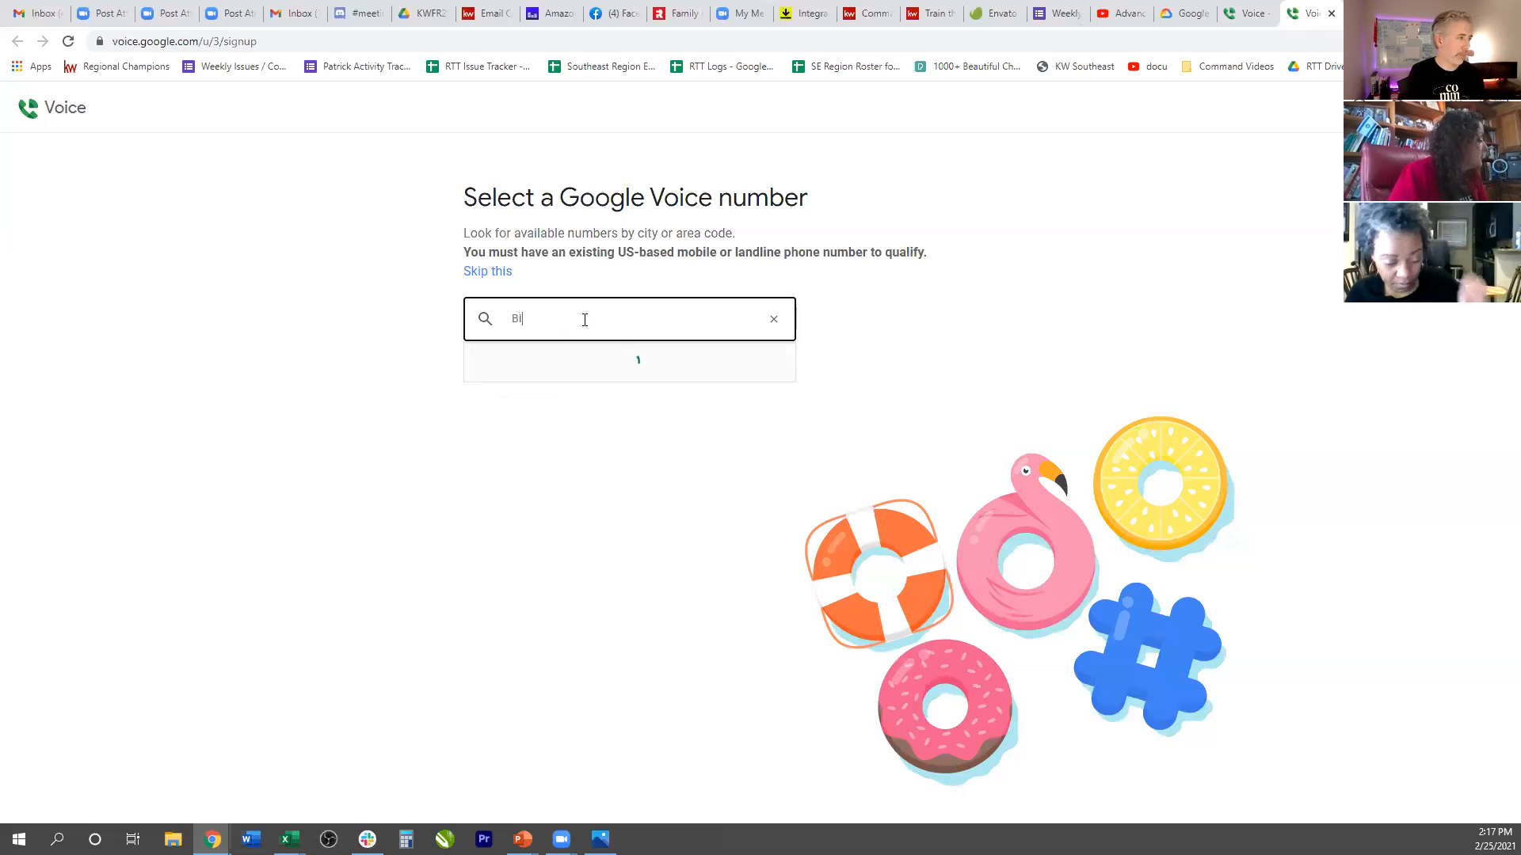
pyautogui.write('rmingham, a')
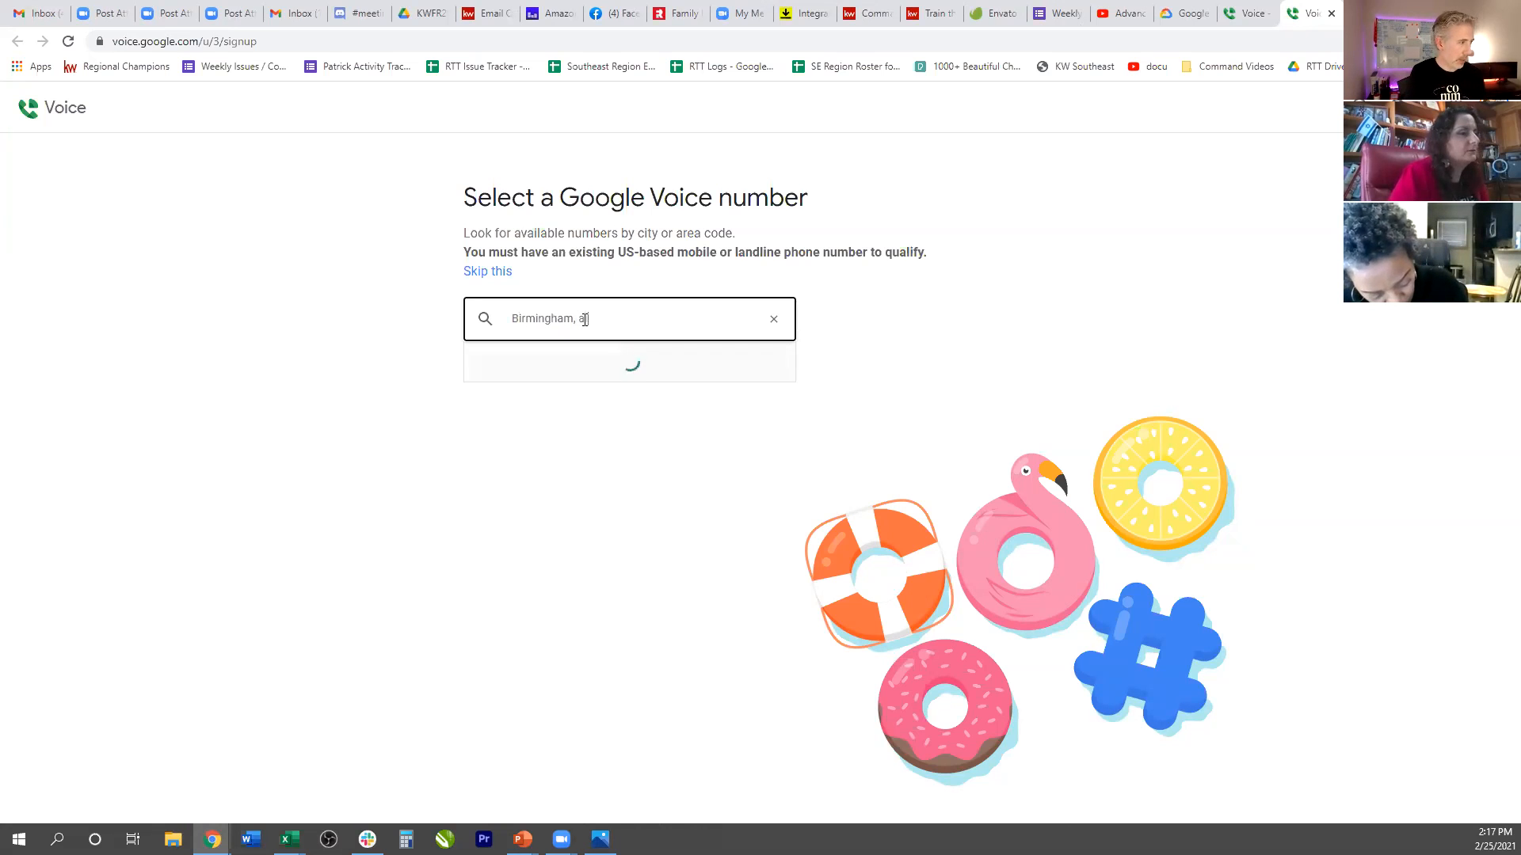
pyautogui.write('l')
pyautogui.hotkey('ctrl', 'a')
pyautogui.write('pelham')
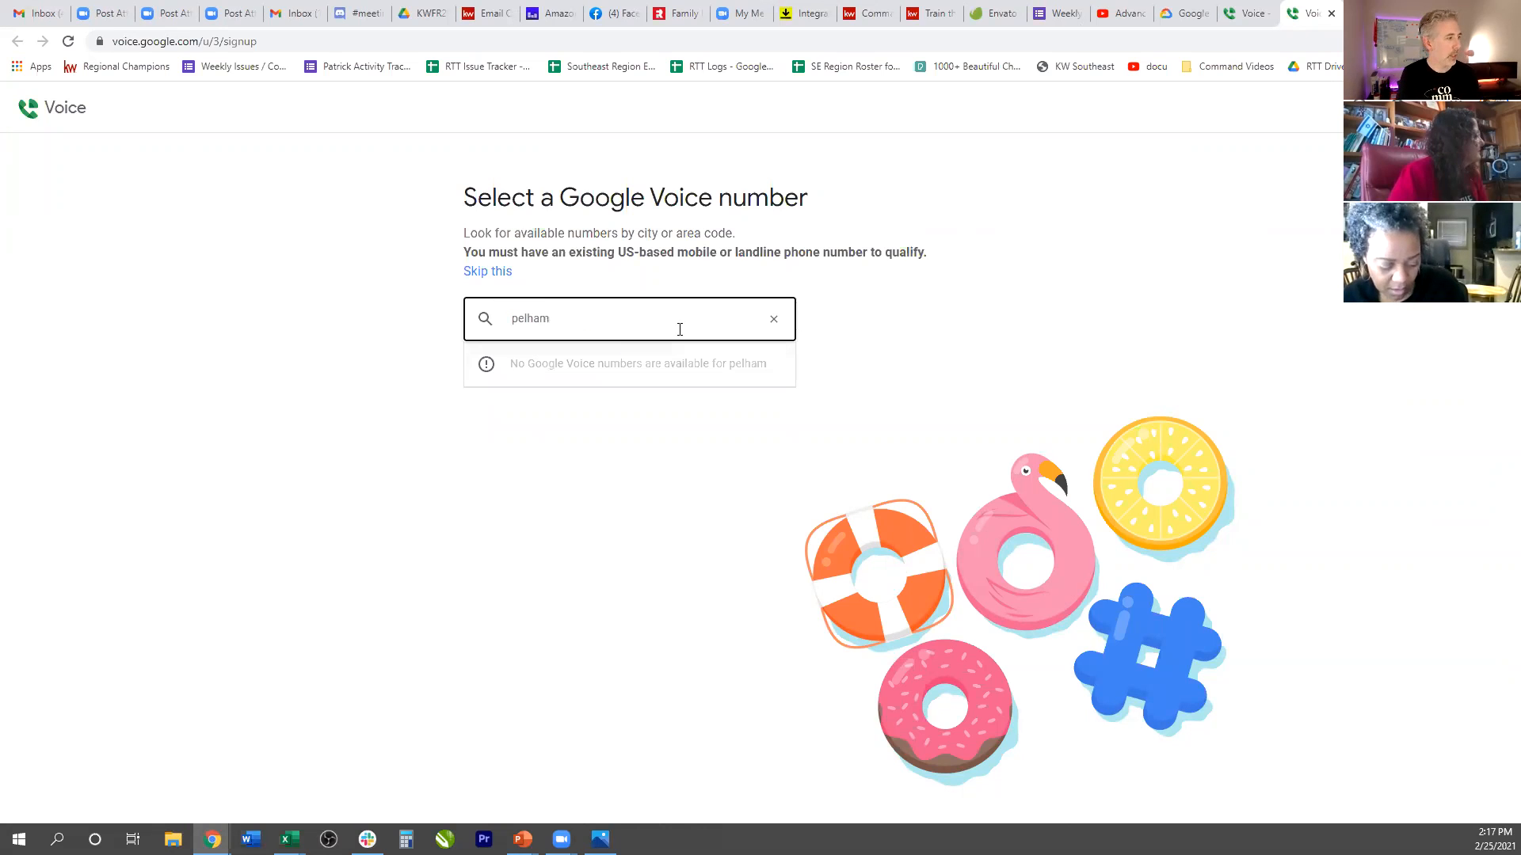
pyautogui.hotkey('ctrl', 'a')
pyautogui.write('al')
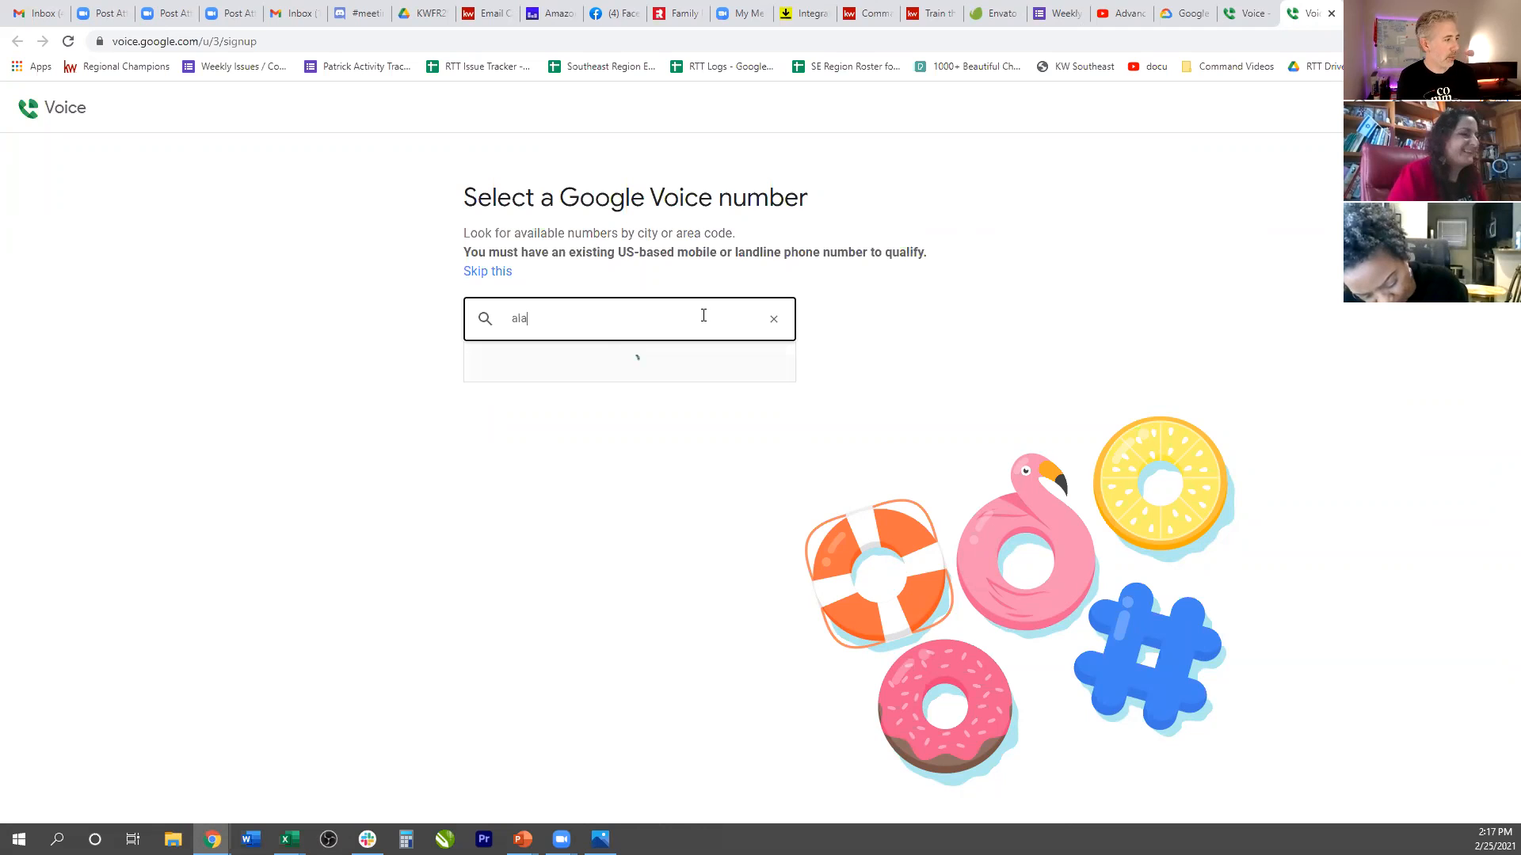
pyautogui.hotkey('ctrl', 'a')
pyautogui.press('BackSpace')
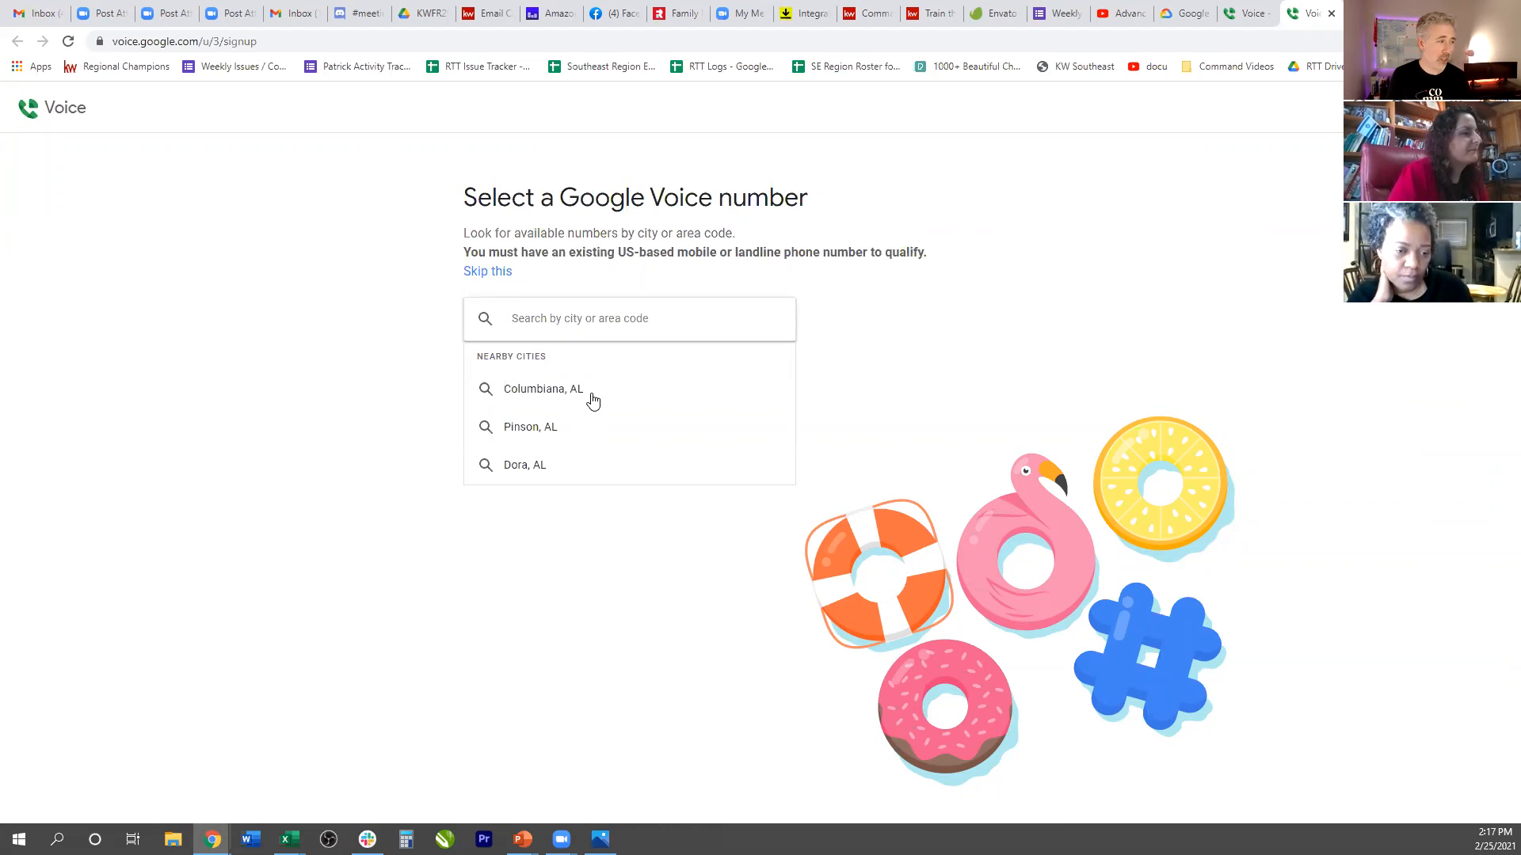
# Select the first available number in Columbiana, AL and request a verification code for the existing phone number
pyautogui.click(592, 401)
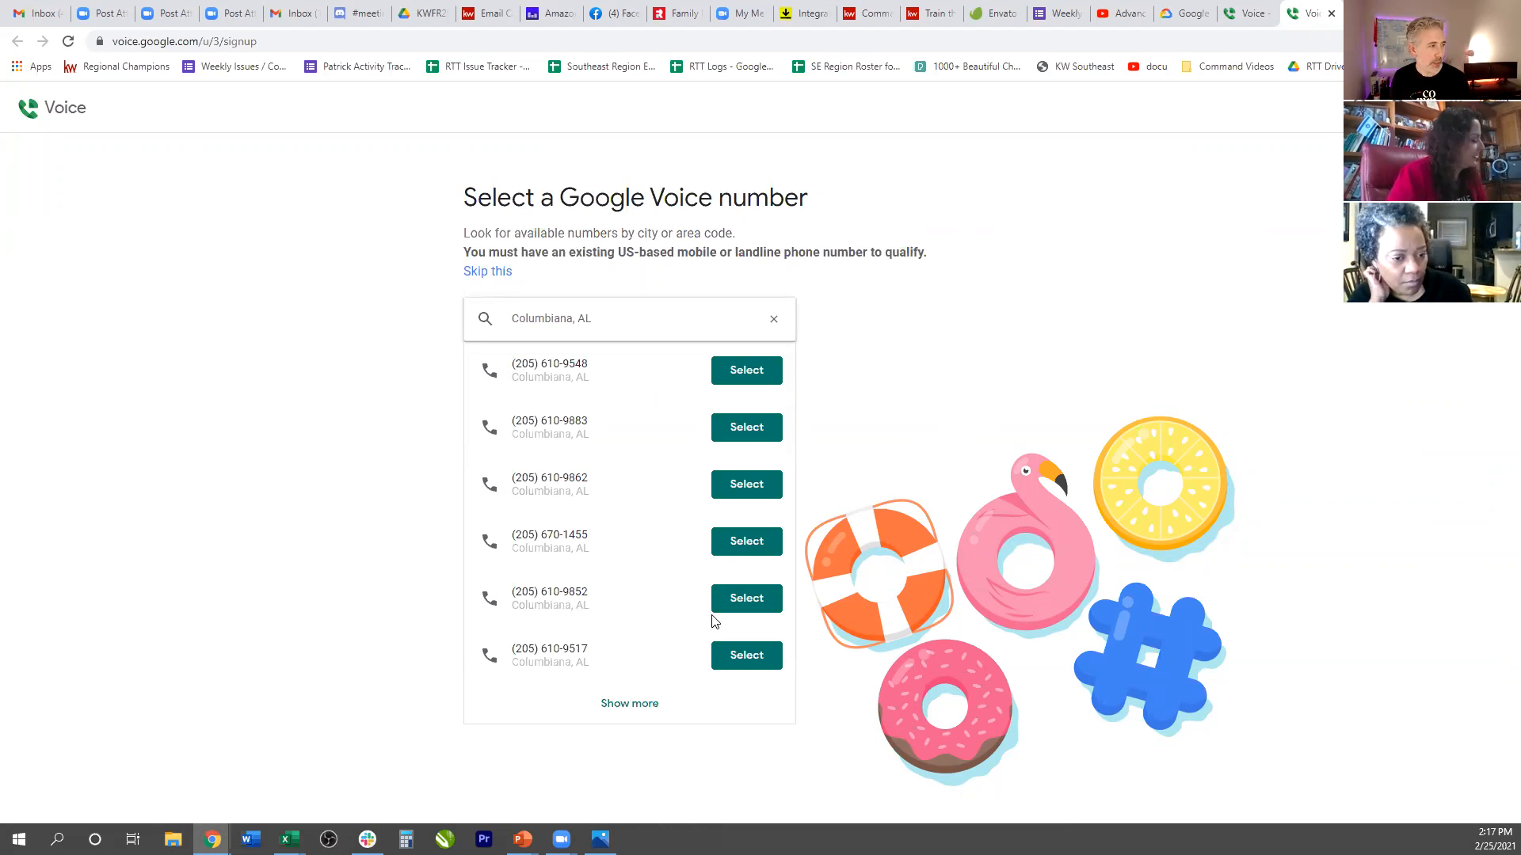
pyautogui.click(745, 372)
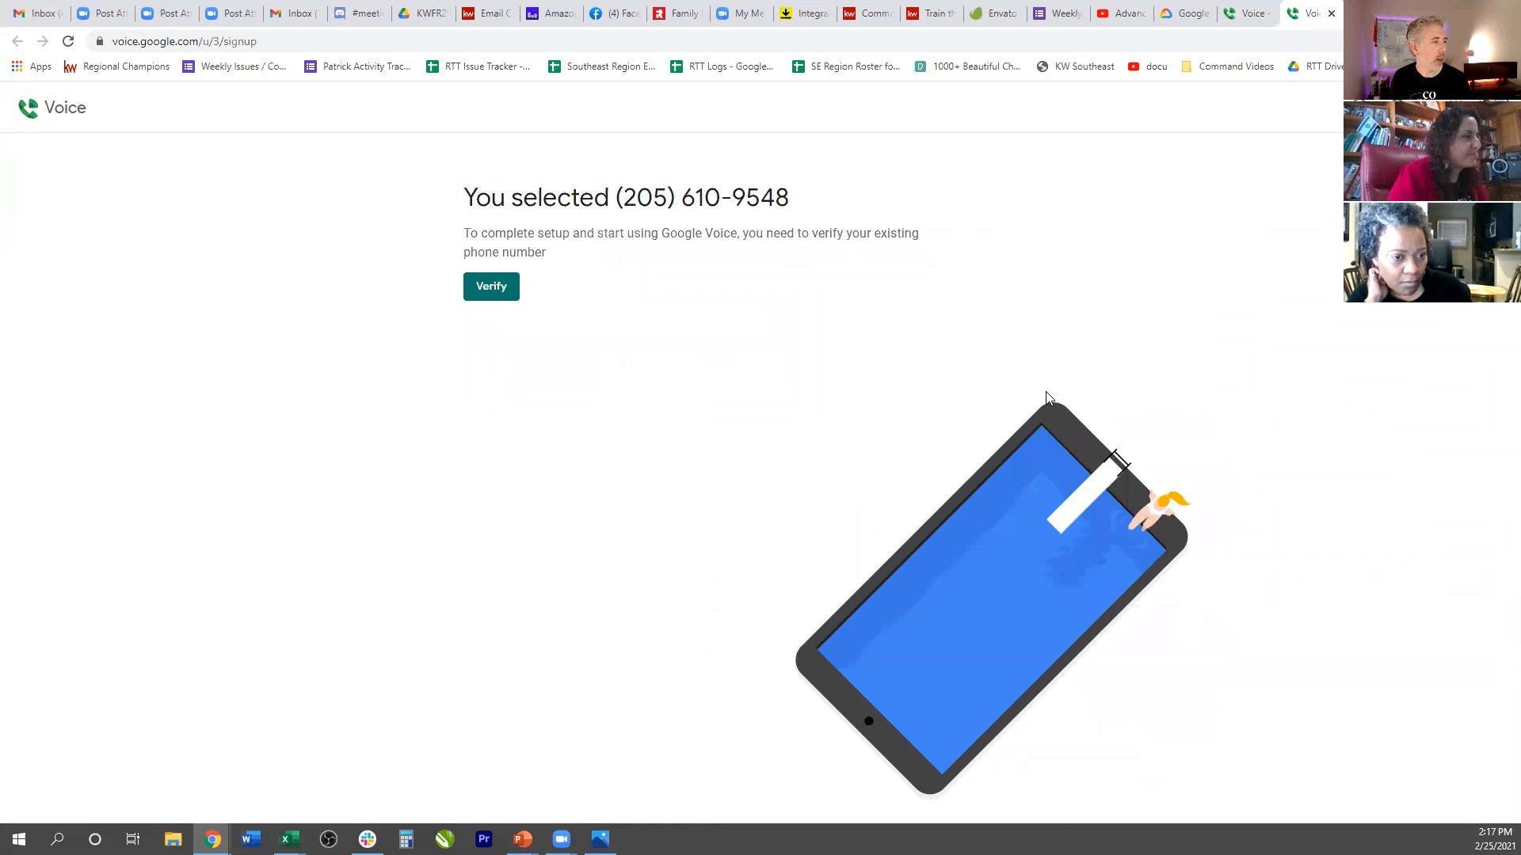
pyautogui.click(506, 293)
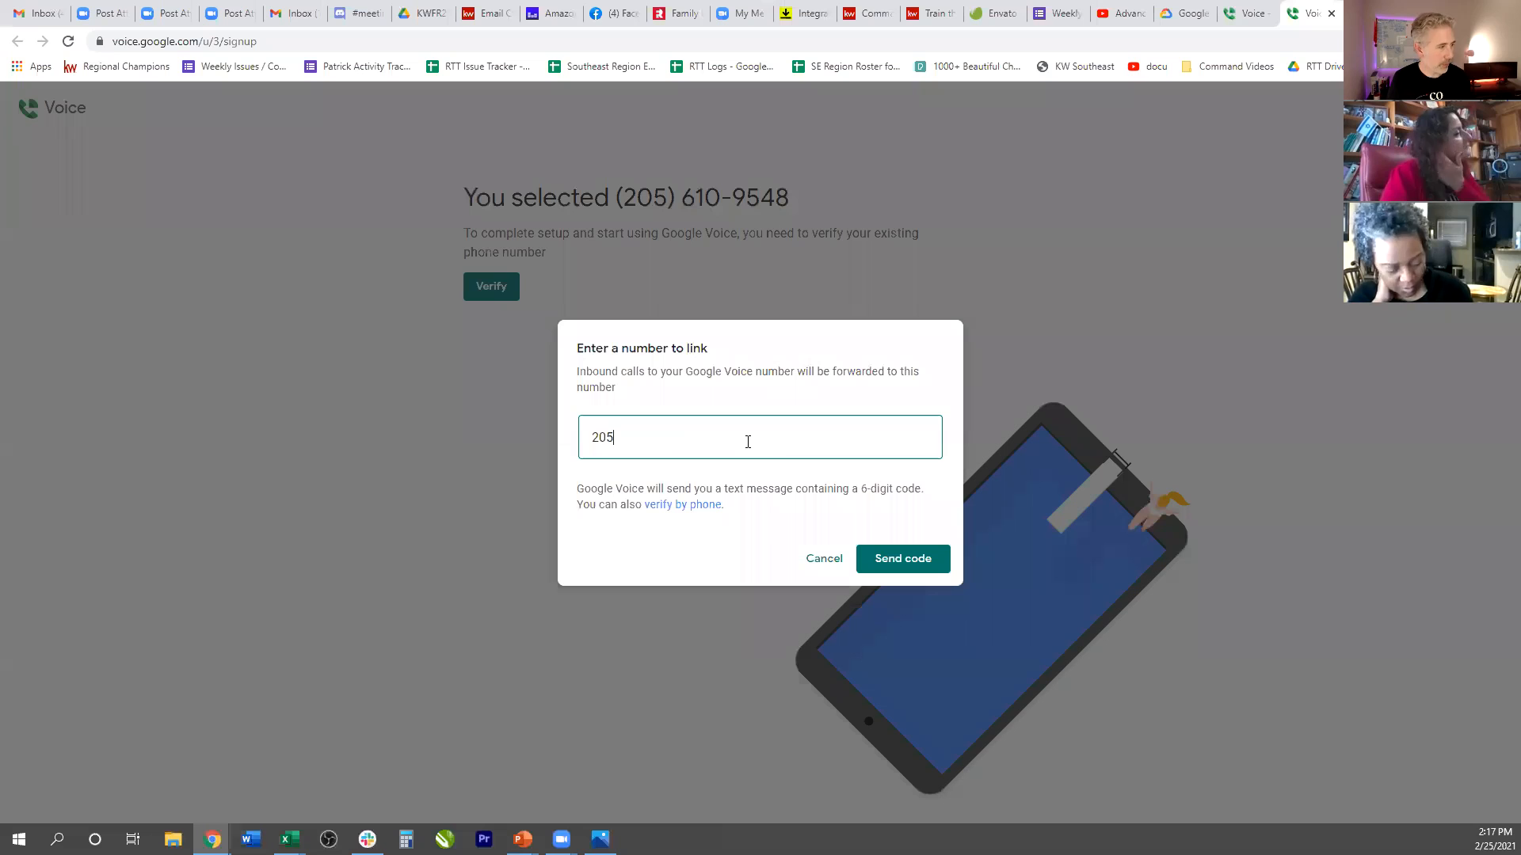
pyautogui.click(933, 562)
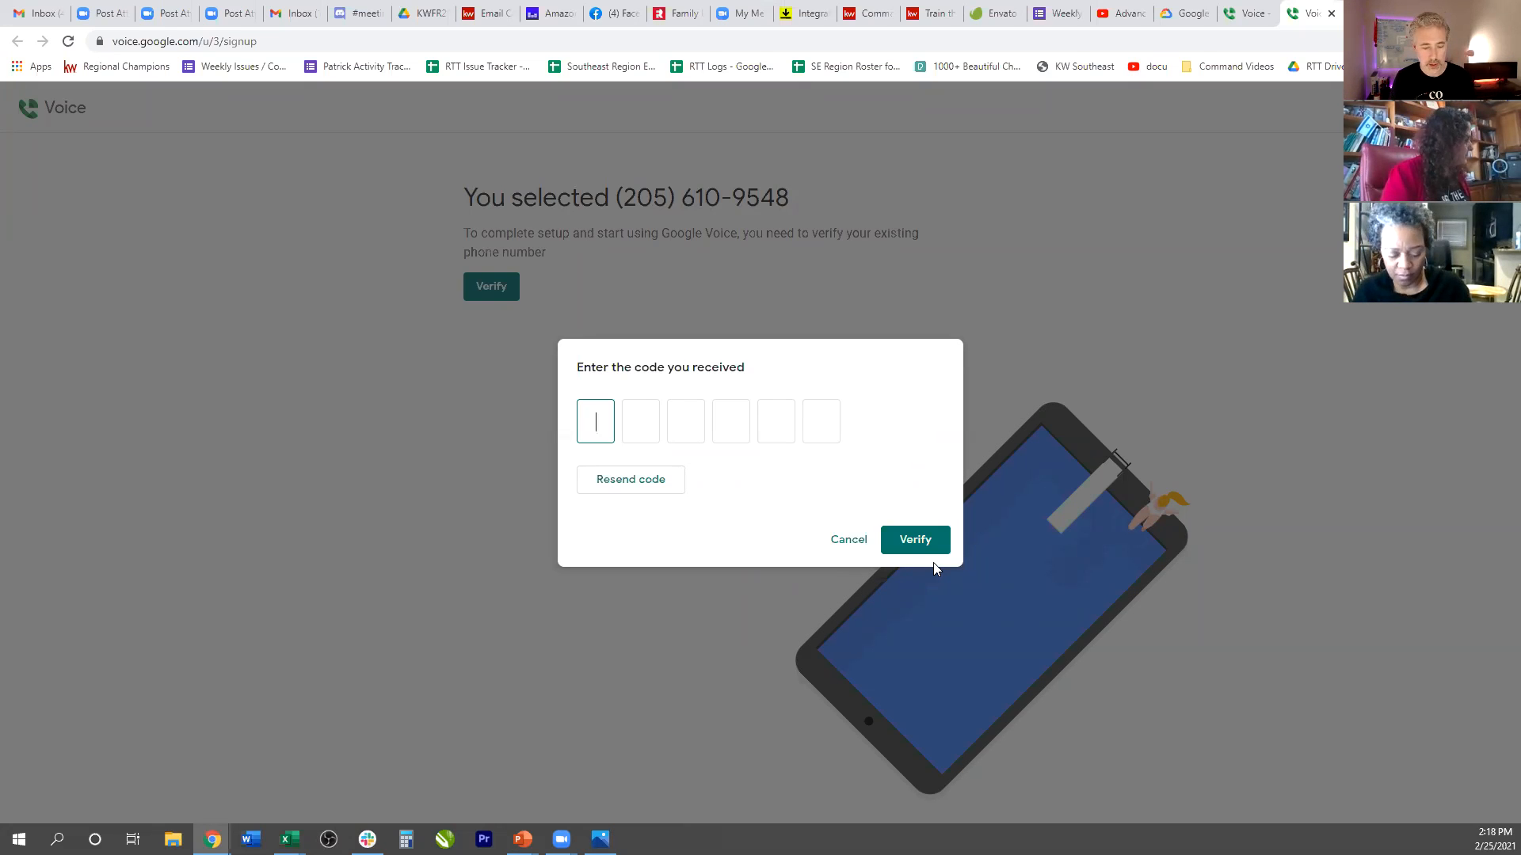
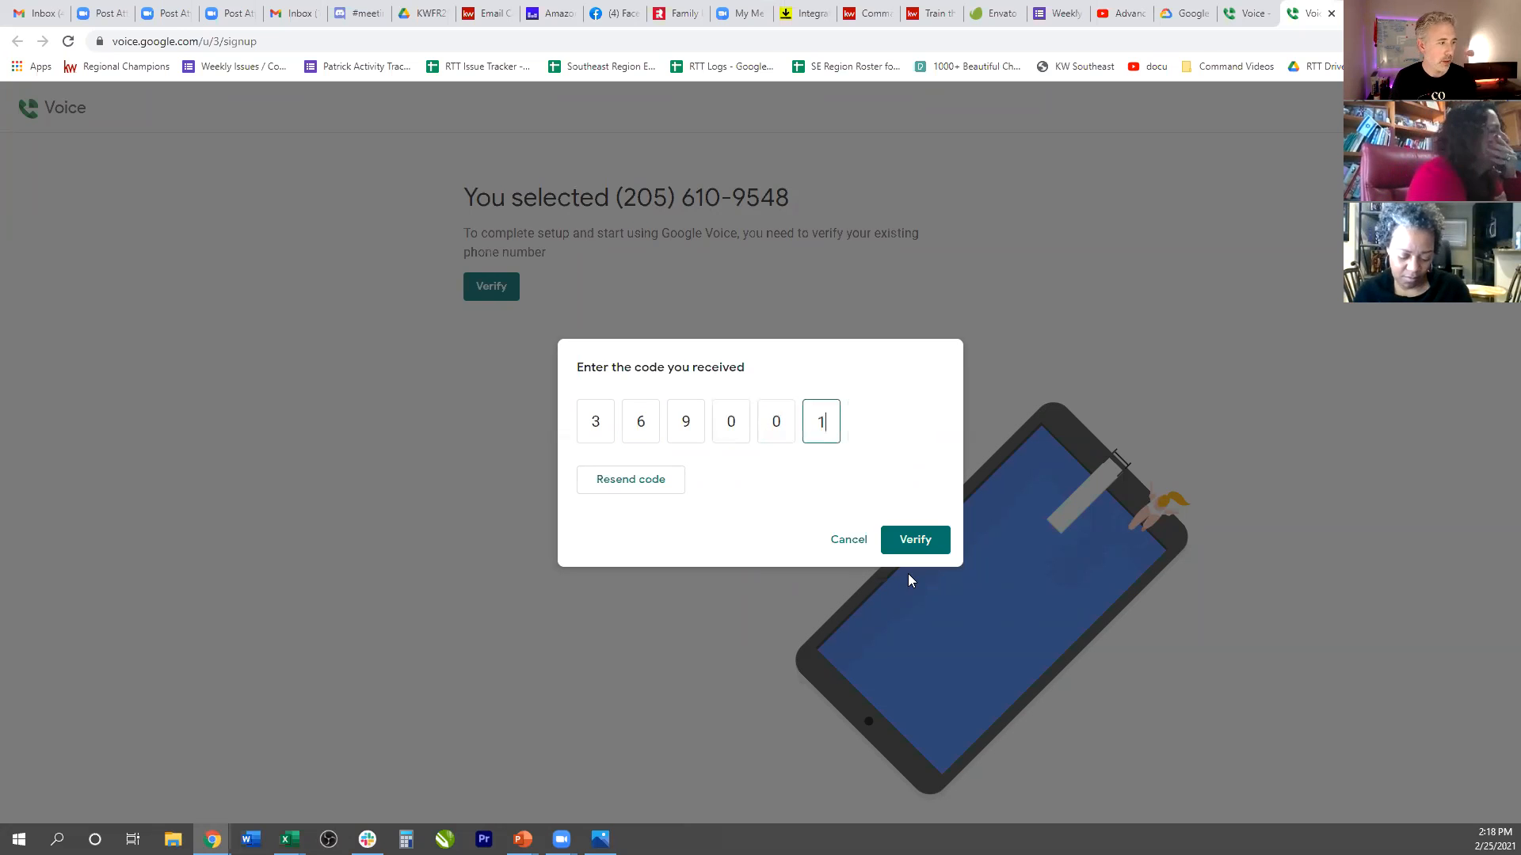
# Enter the received verification code and finish the Google Voice number setup
pyautogui.click(928, 541)
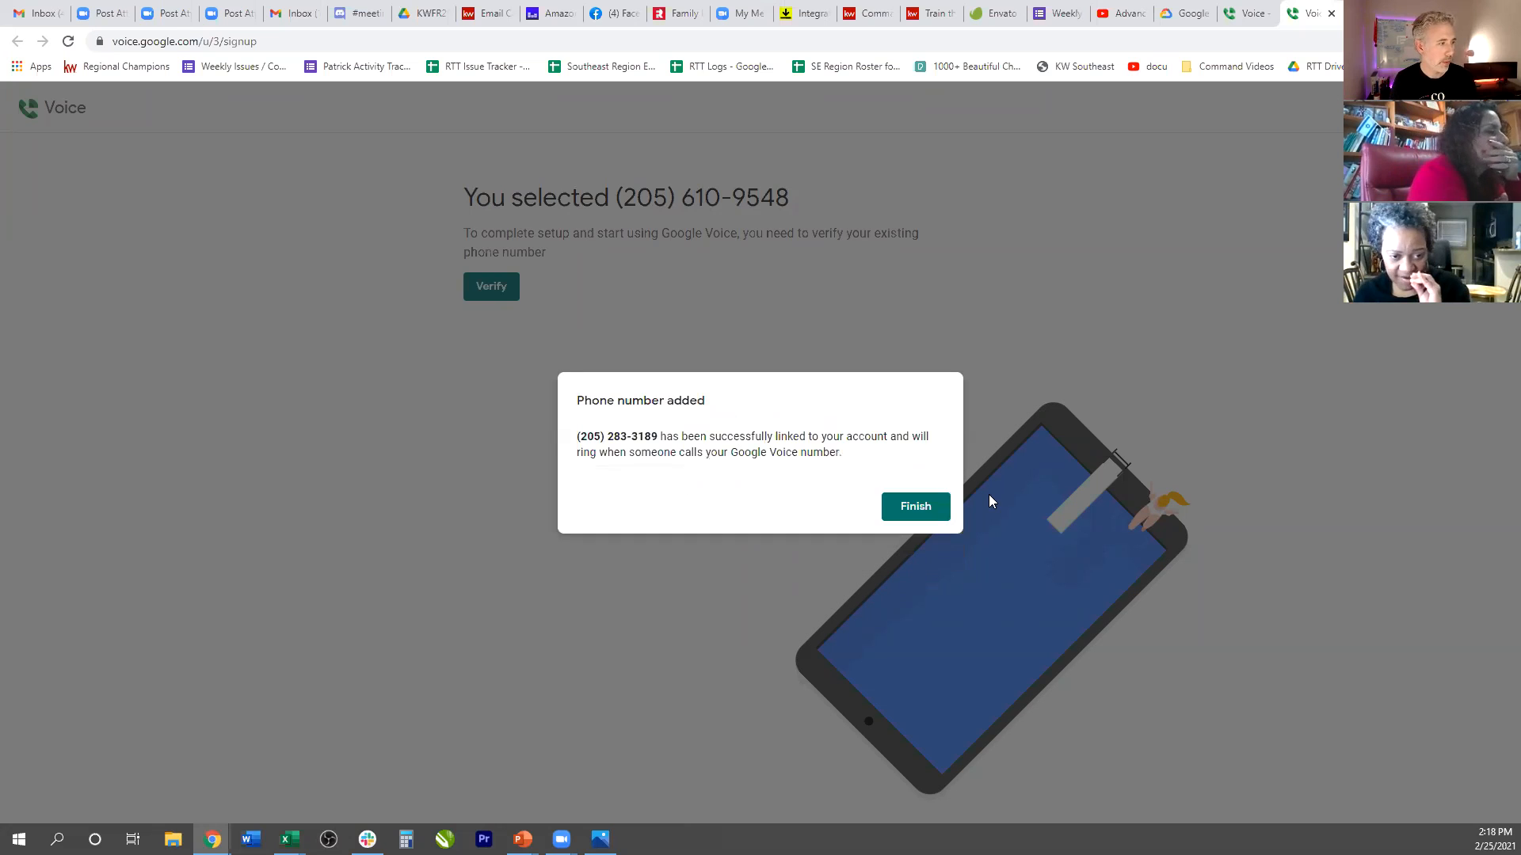
pyautogui.click(895, 503)
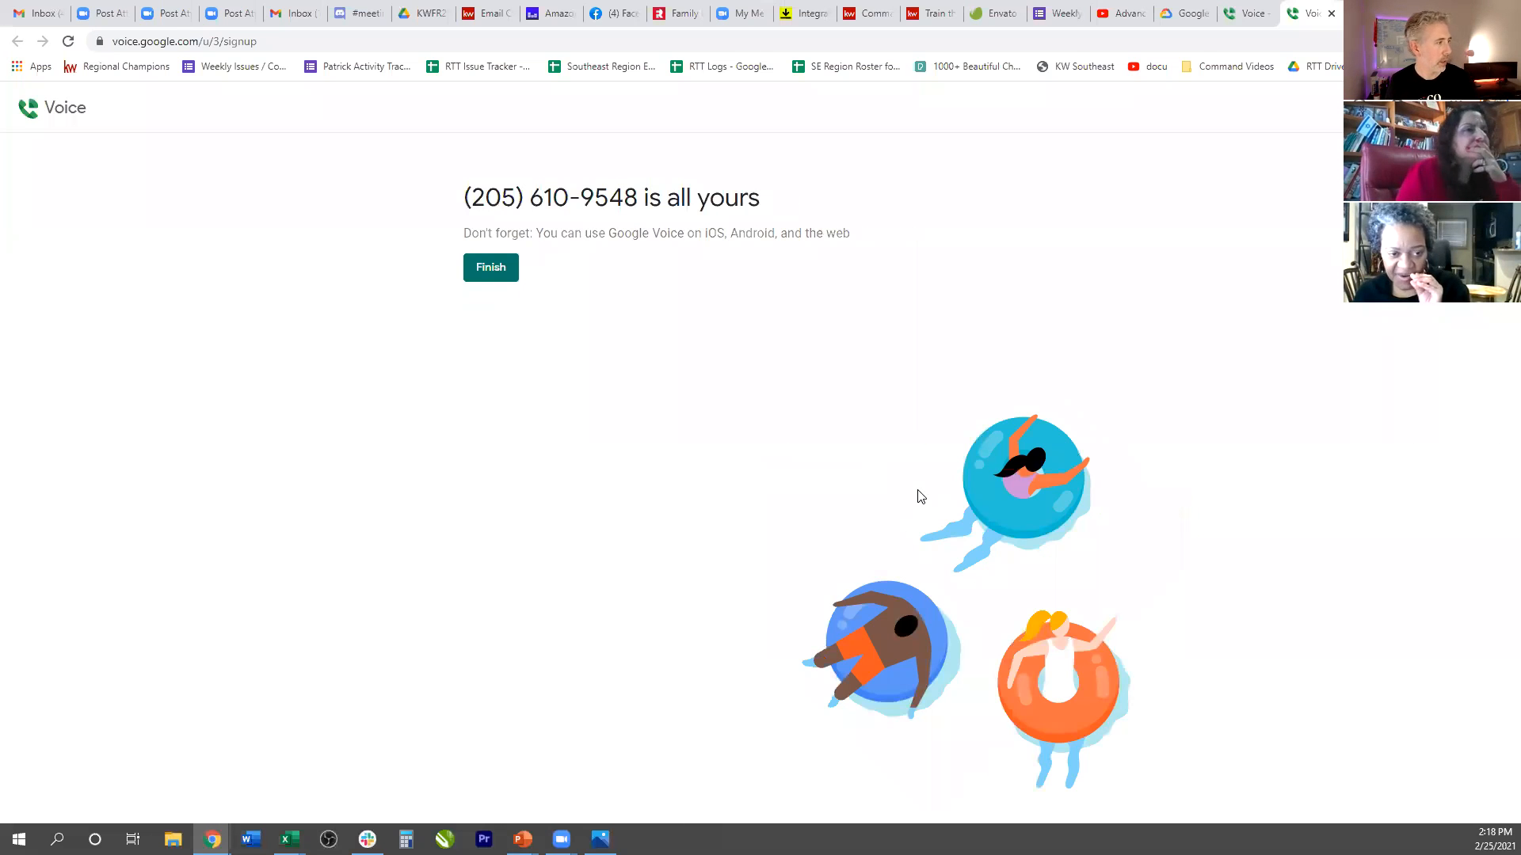
pyautogui.click(500, 267)
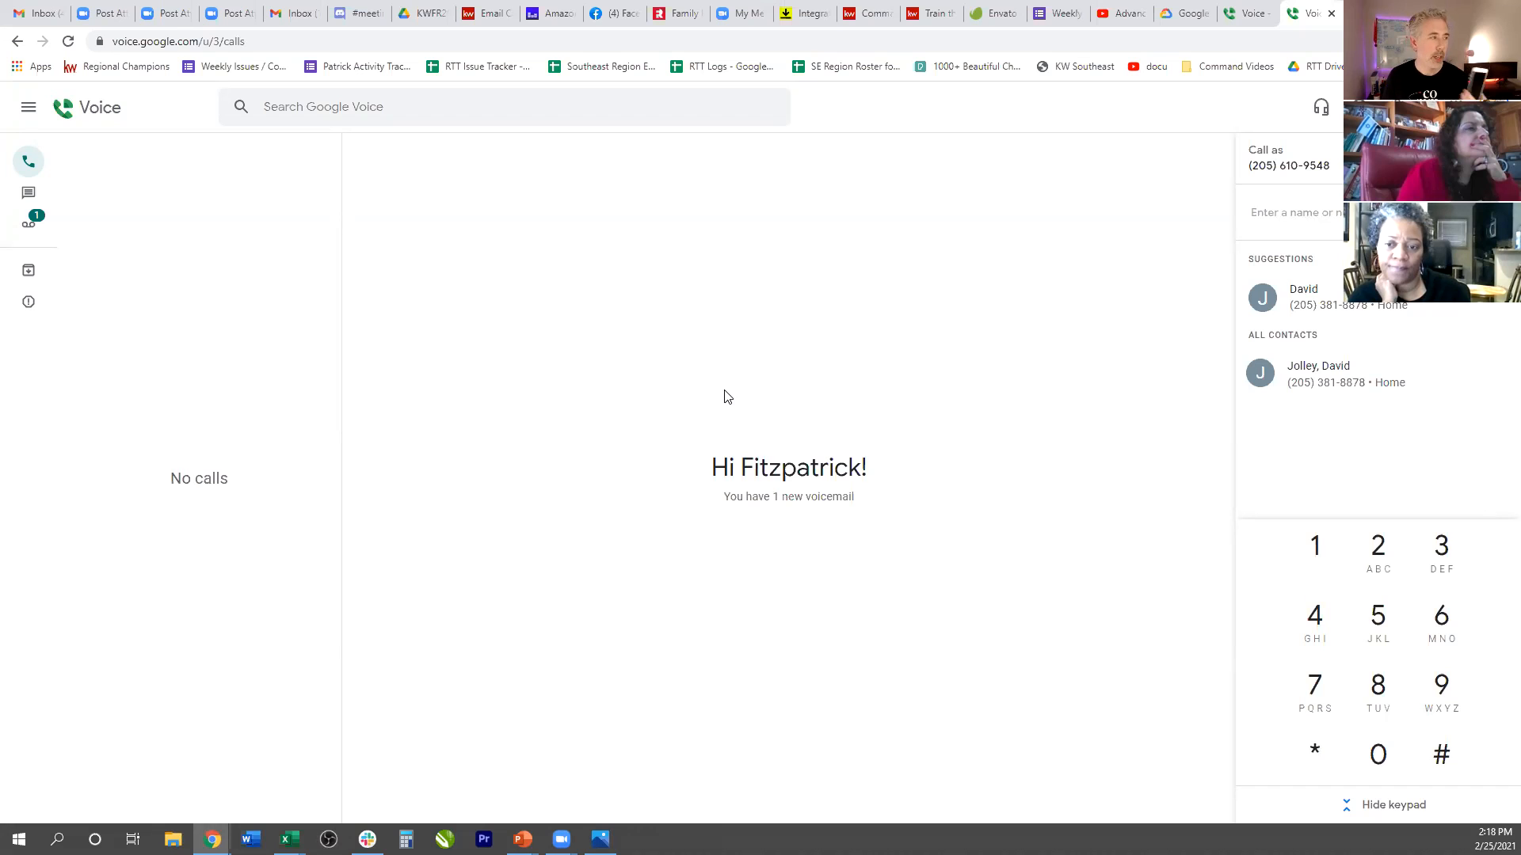
# Send a new text message reading "Hello!" to the linked phone number
pyautogui.click(29, 192)
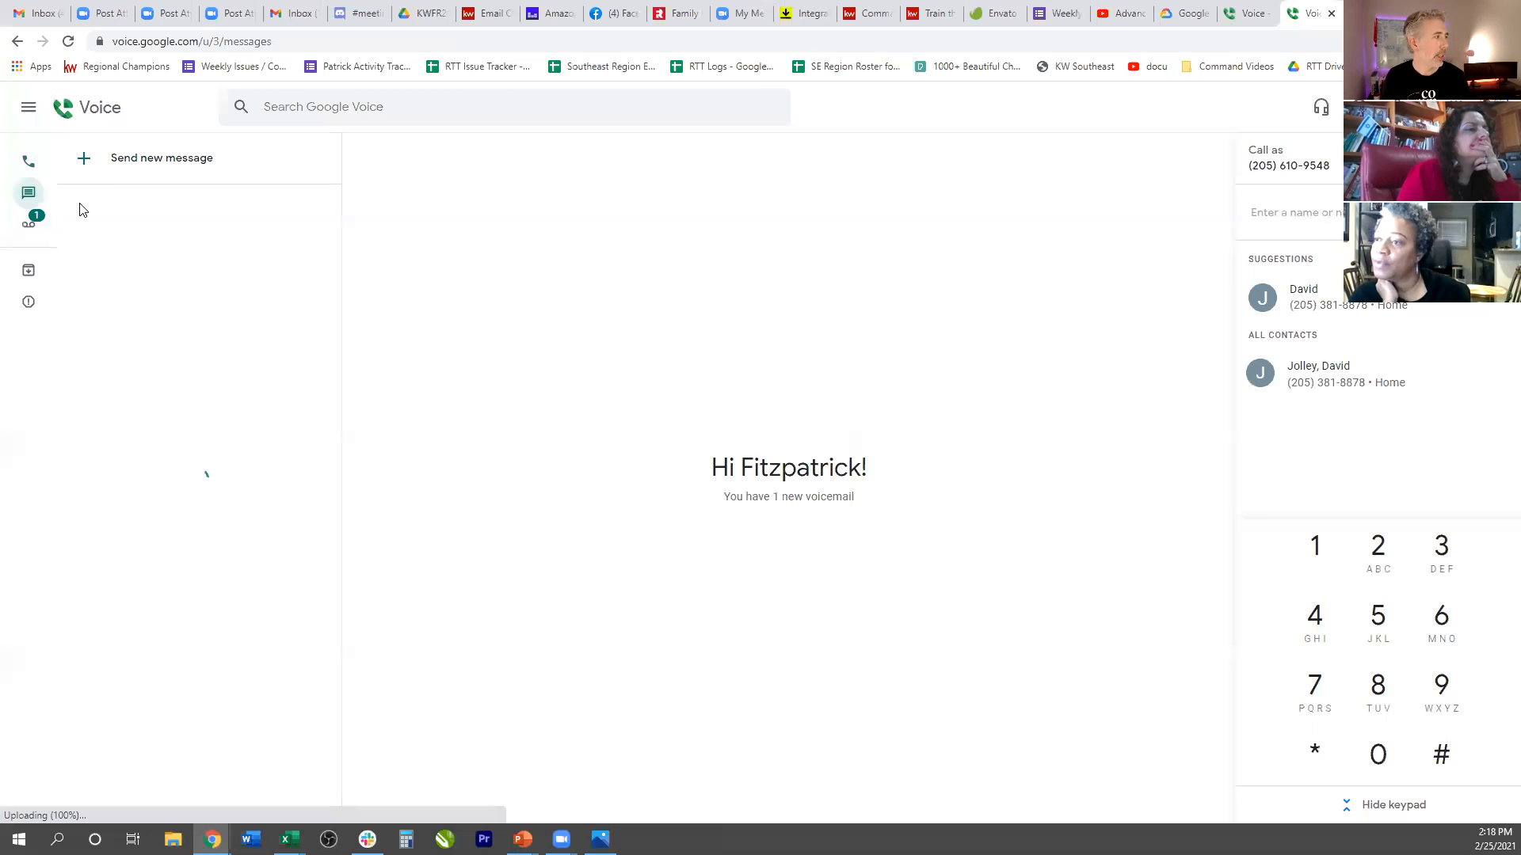
pyautogui.click(141, 162)
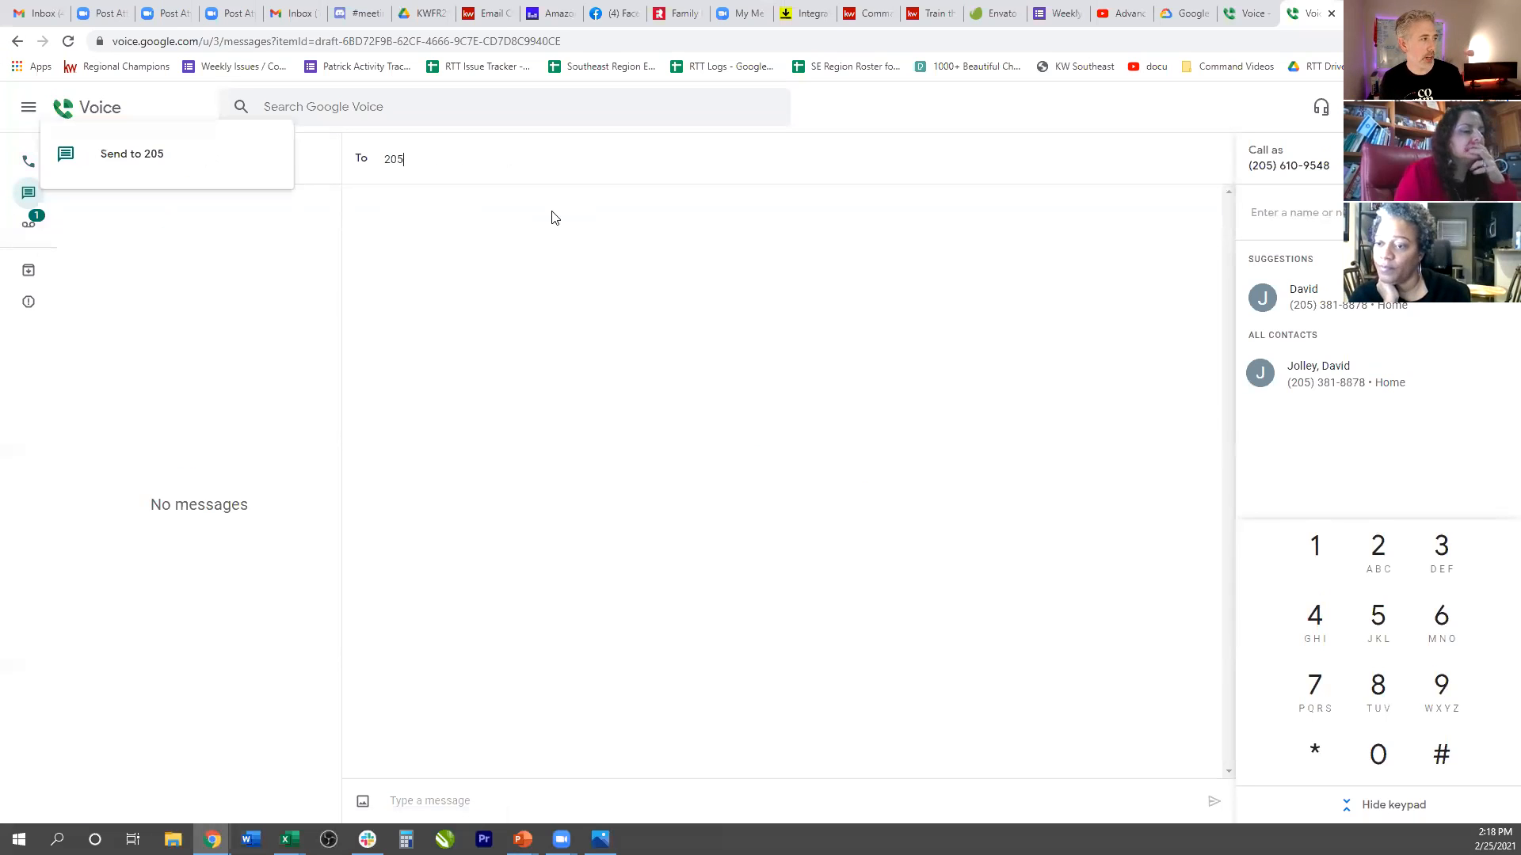
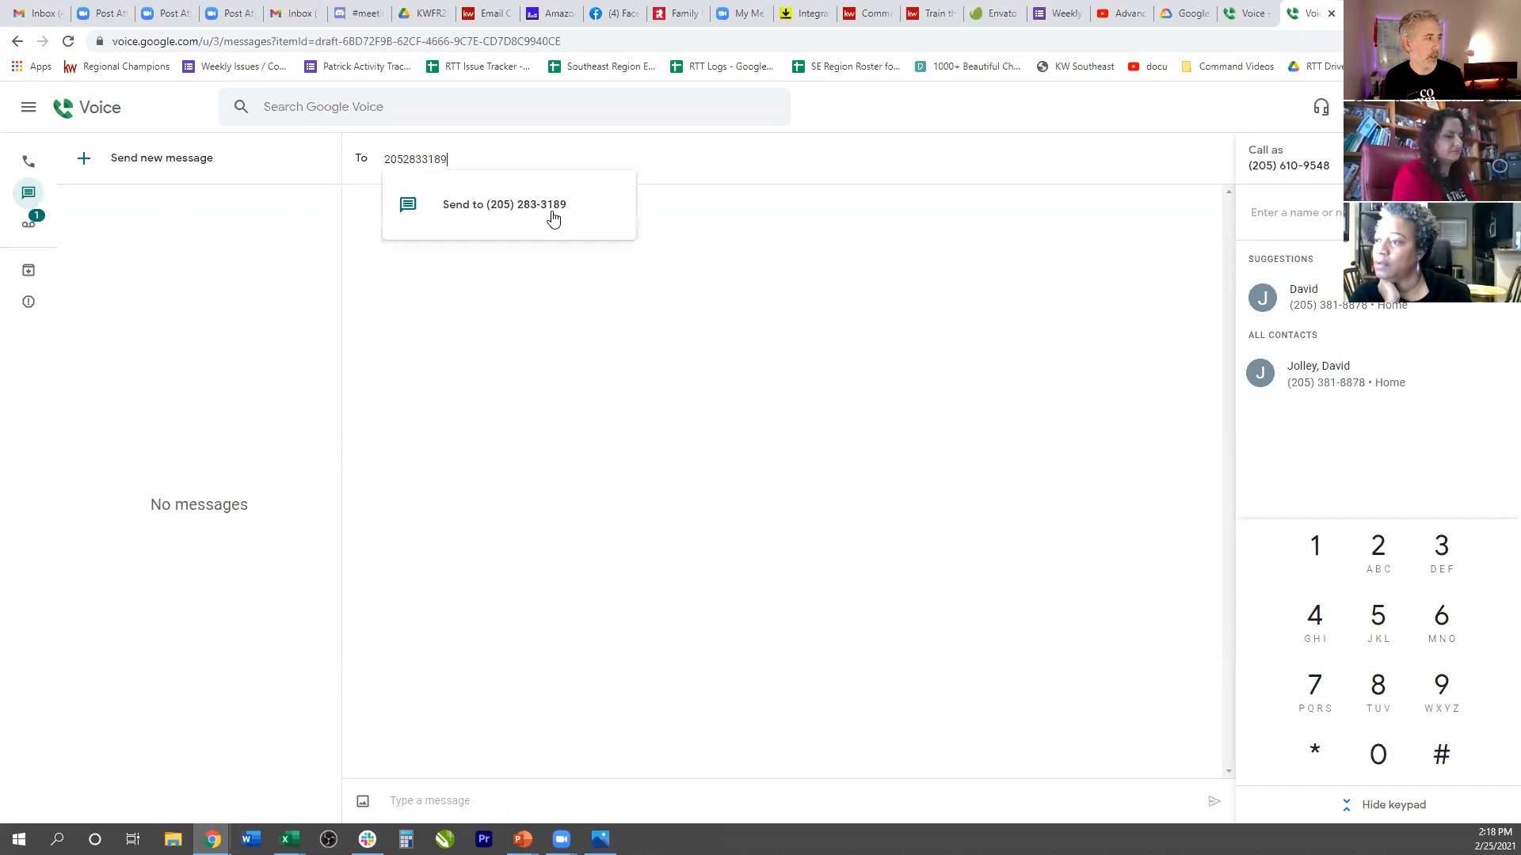
pyautogui.click(553, 218)
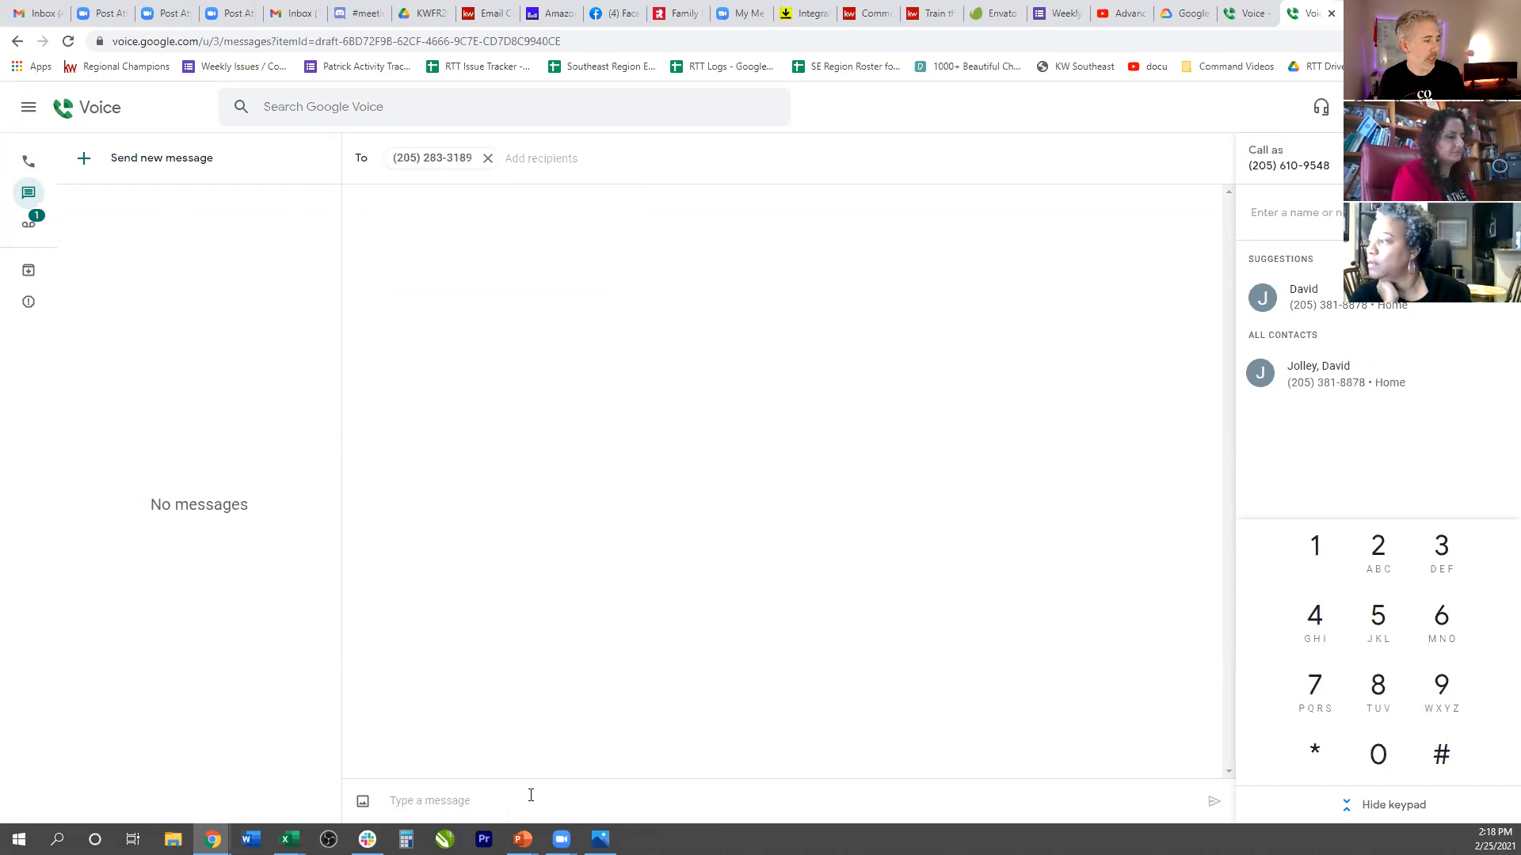
pyautogui.click(443, 801)
pyautogui.write('Hello')
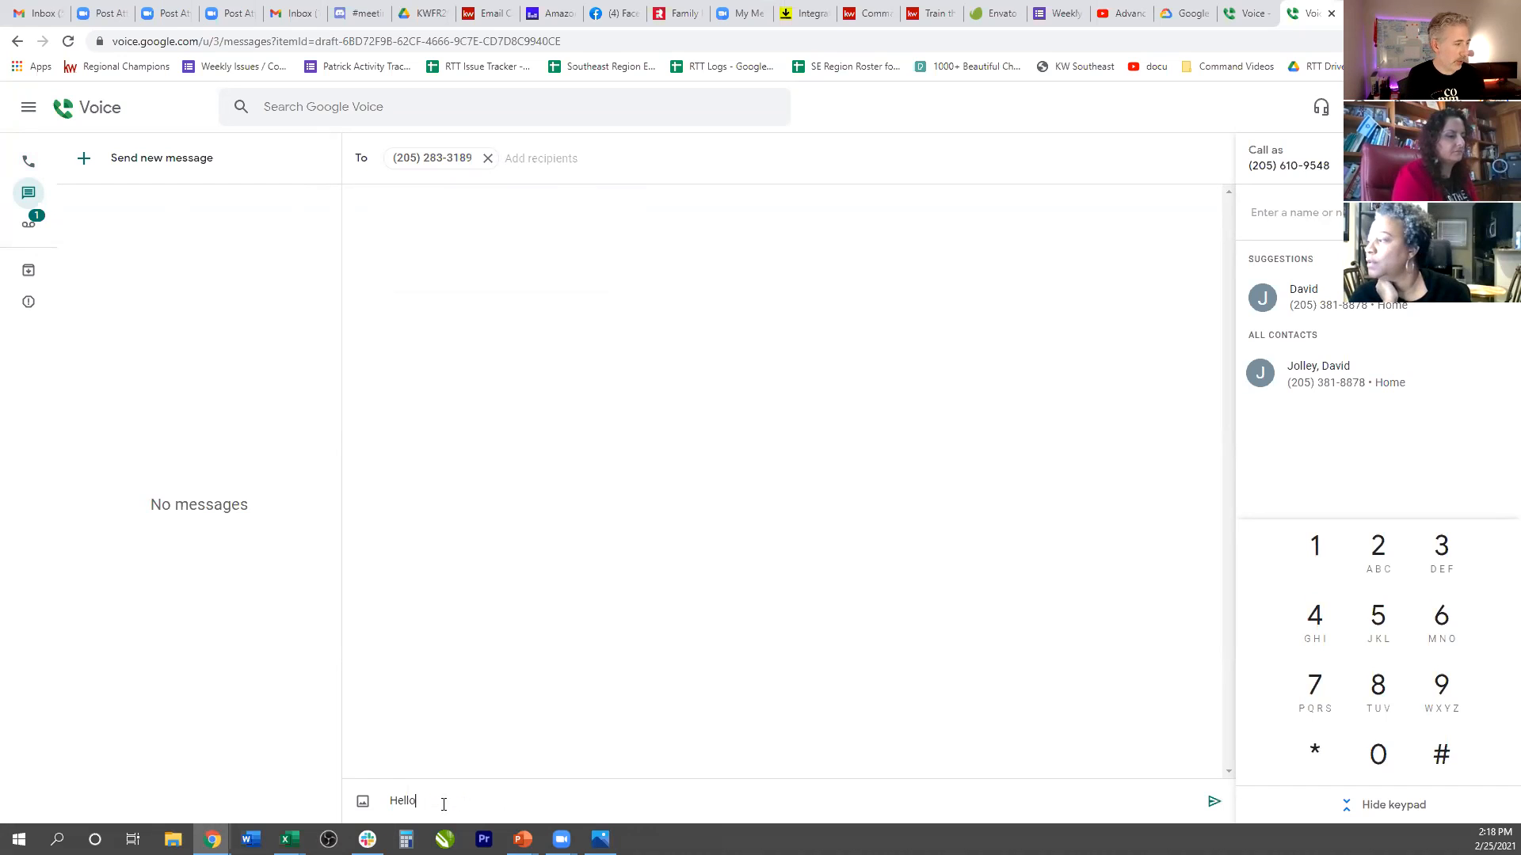
pyautogui.write('!')
pyautogui.press('Return')
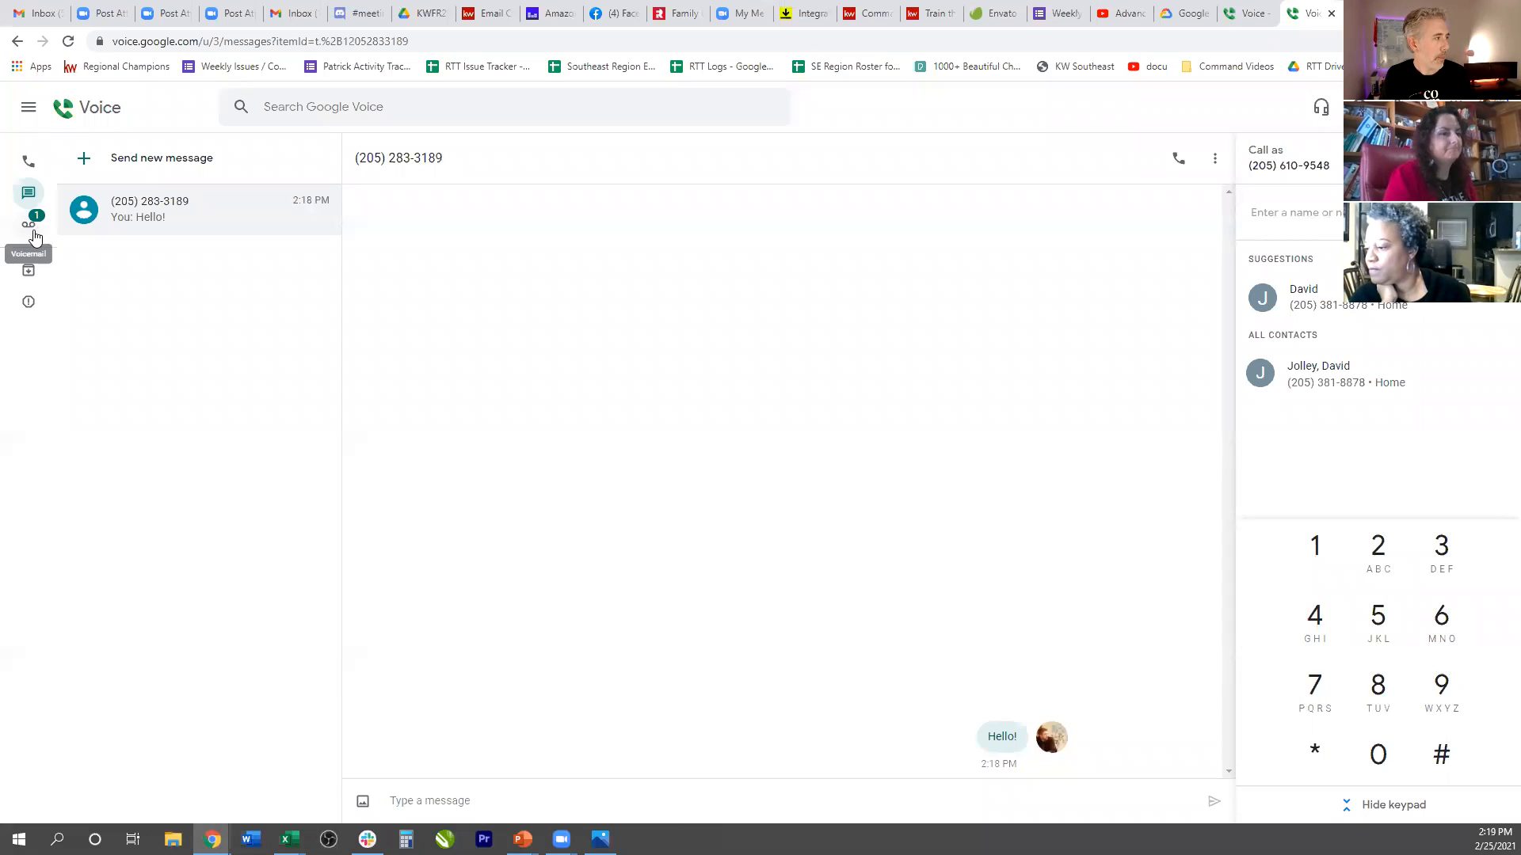
# Return to the message list, check the Objective slide in PowerPoint, and switch back to Google Voice
pyautogui.click(28, 193)
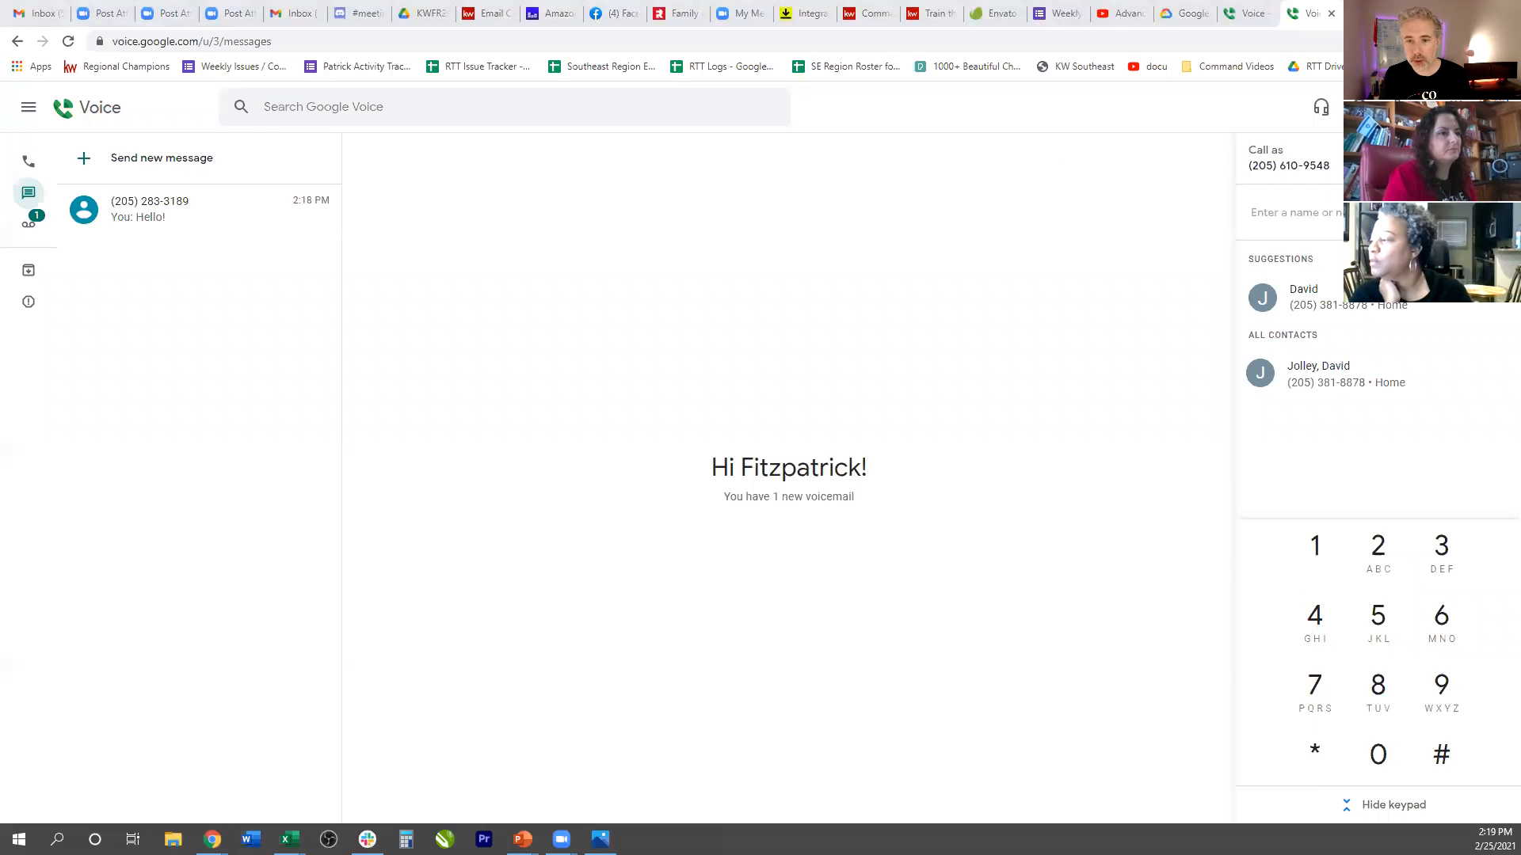
pyautogui.hotkey('alt', 'Tab')
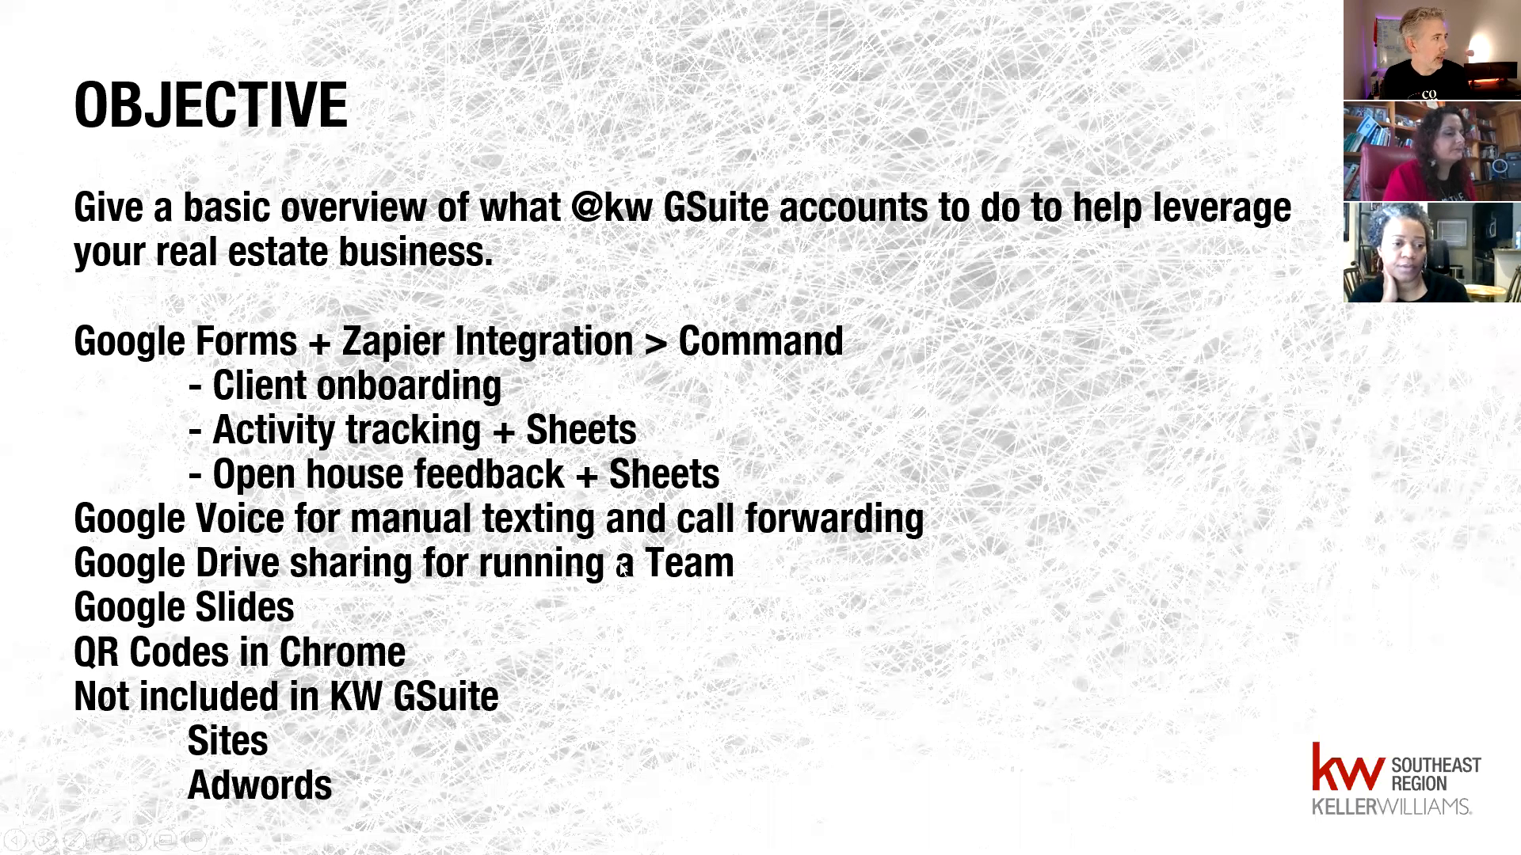
pyautogui.hotkey('alt', 'Tab')
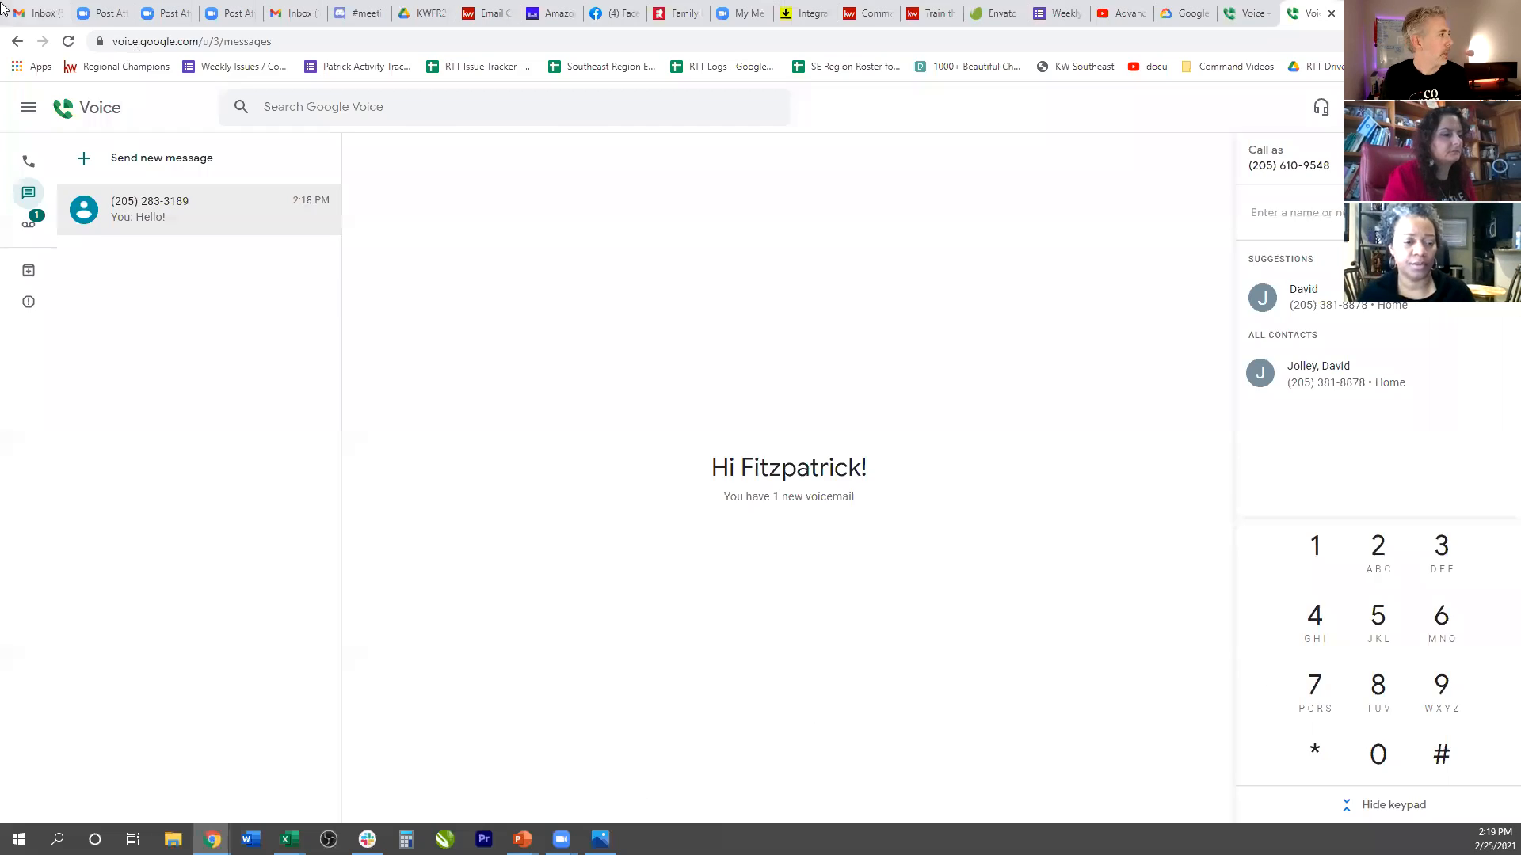
# Go to drive.google.com in a new browser tab and open the RTT - KWSE folder
pyautogui.click(8, 10)
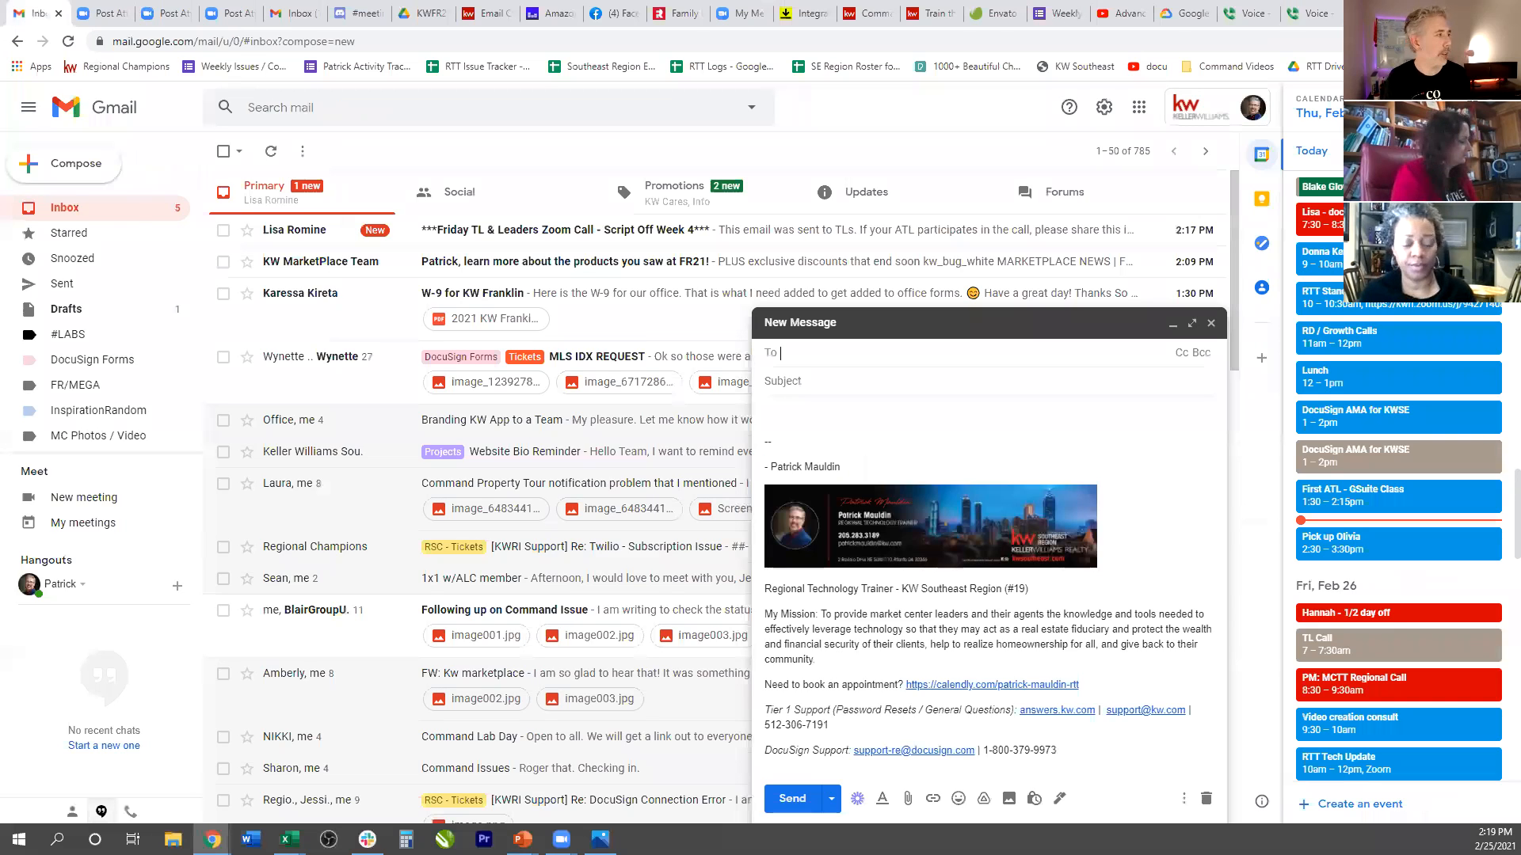
pyautogui.hotkey('ctrl', 't')
pyautogui.write('drive.google.com')
pyautogui.press('Return')
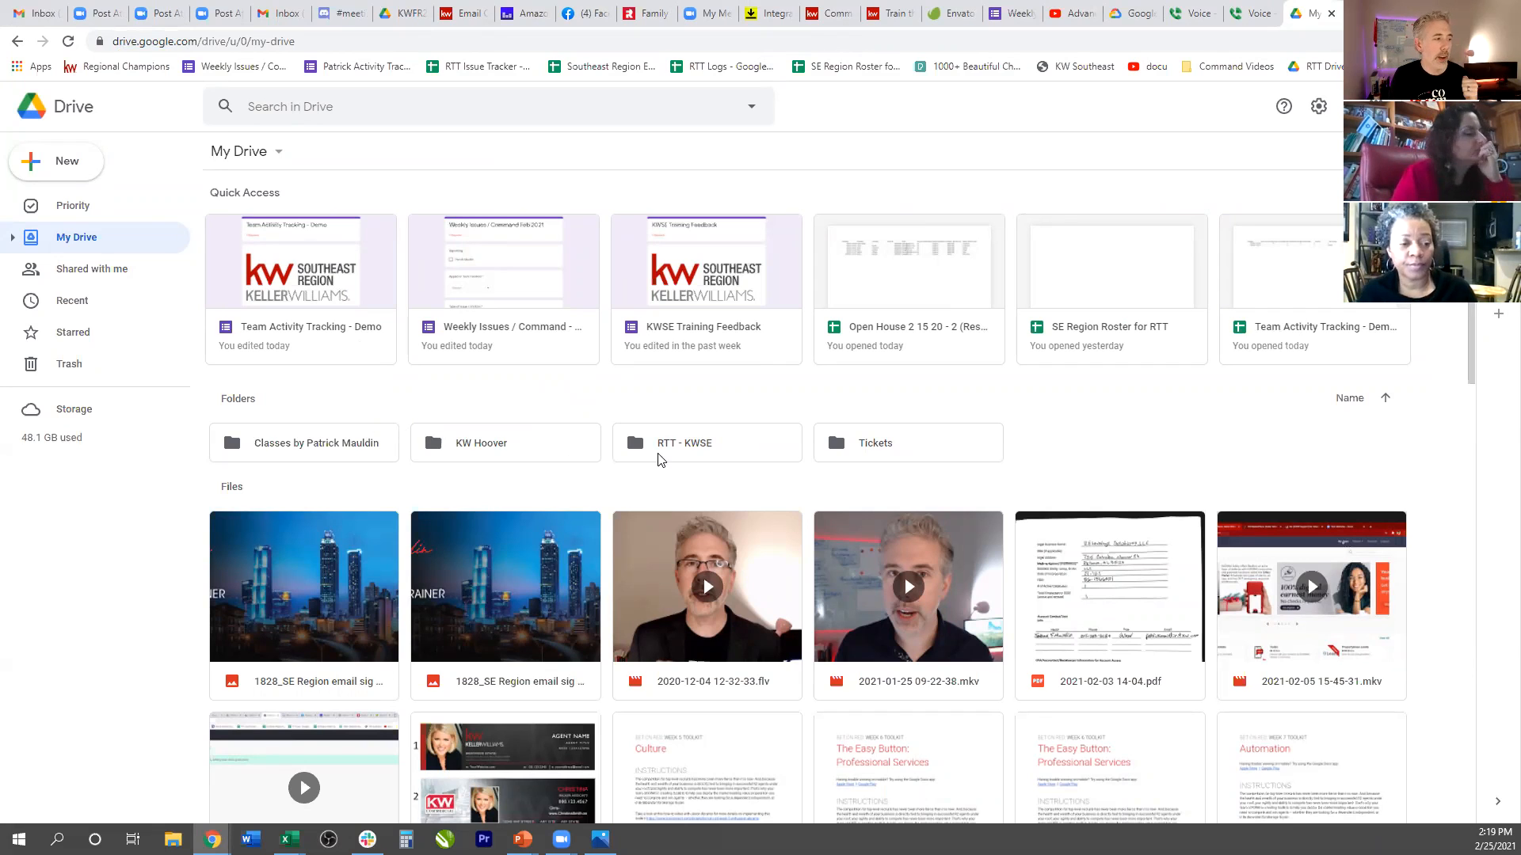
pyautogui.doubleClick(684, 448)
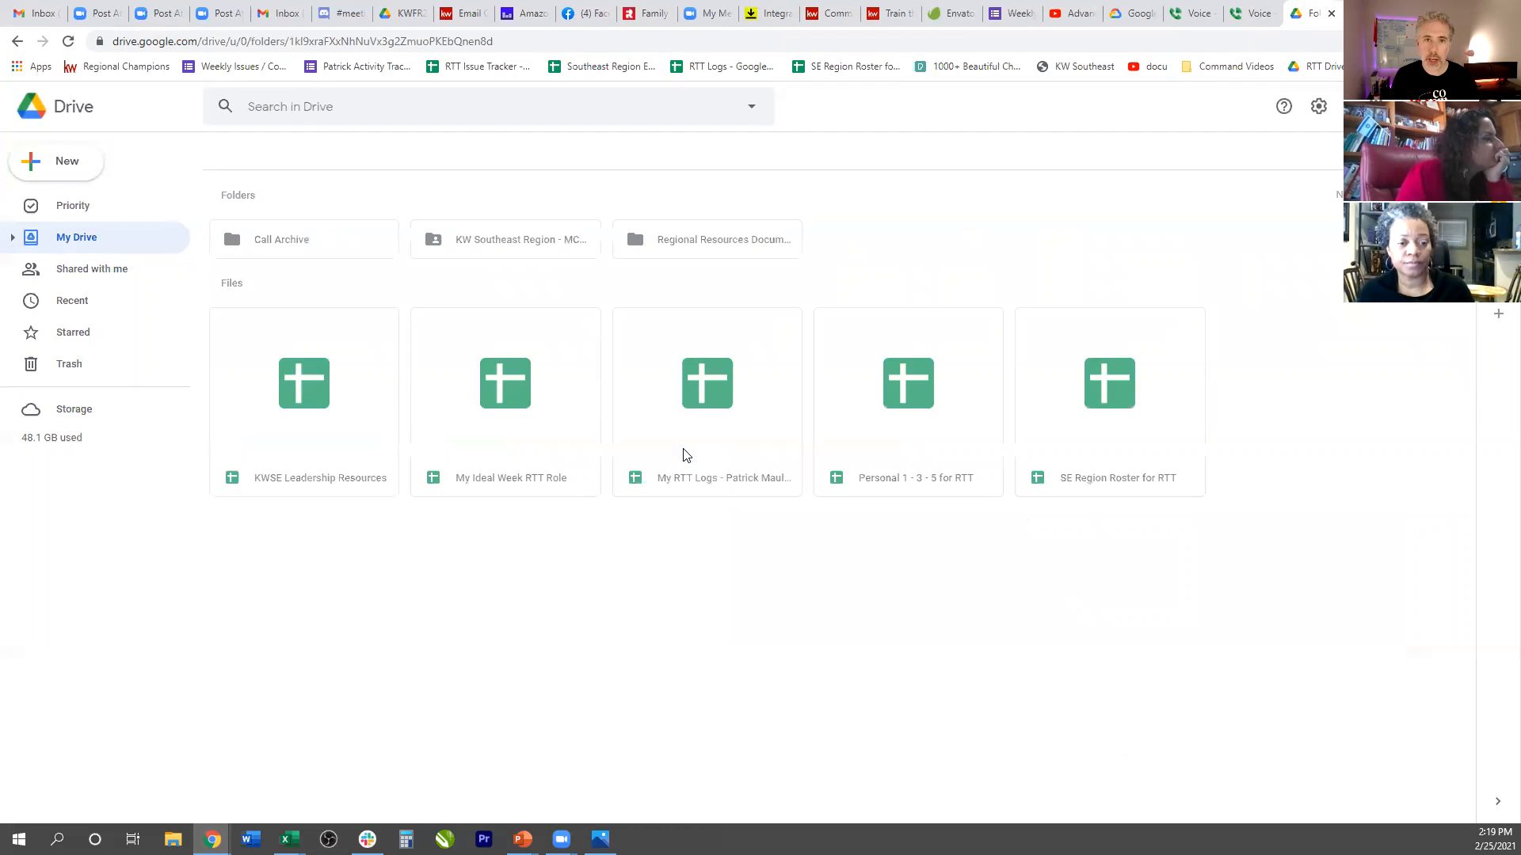
# Open the sharing settings of the KW Southeast Region - MCTT Toolkit folder, copy its link, and close the settings
pyautogui.click(492, 244)
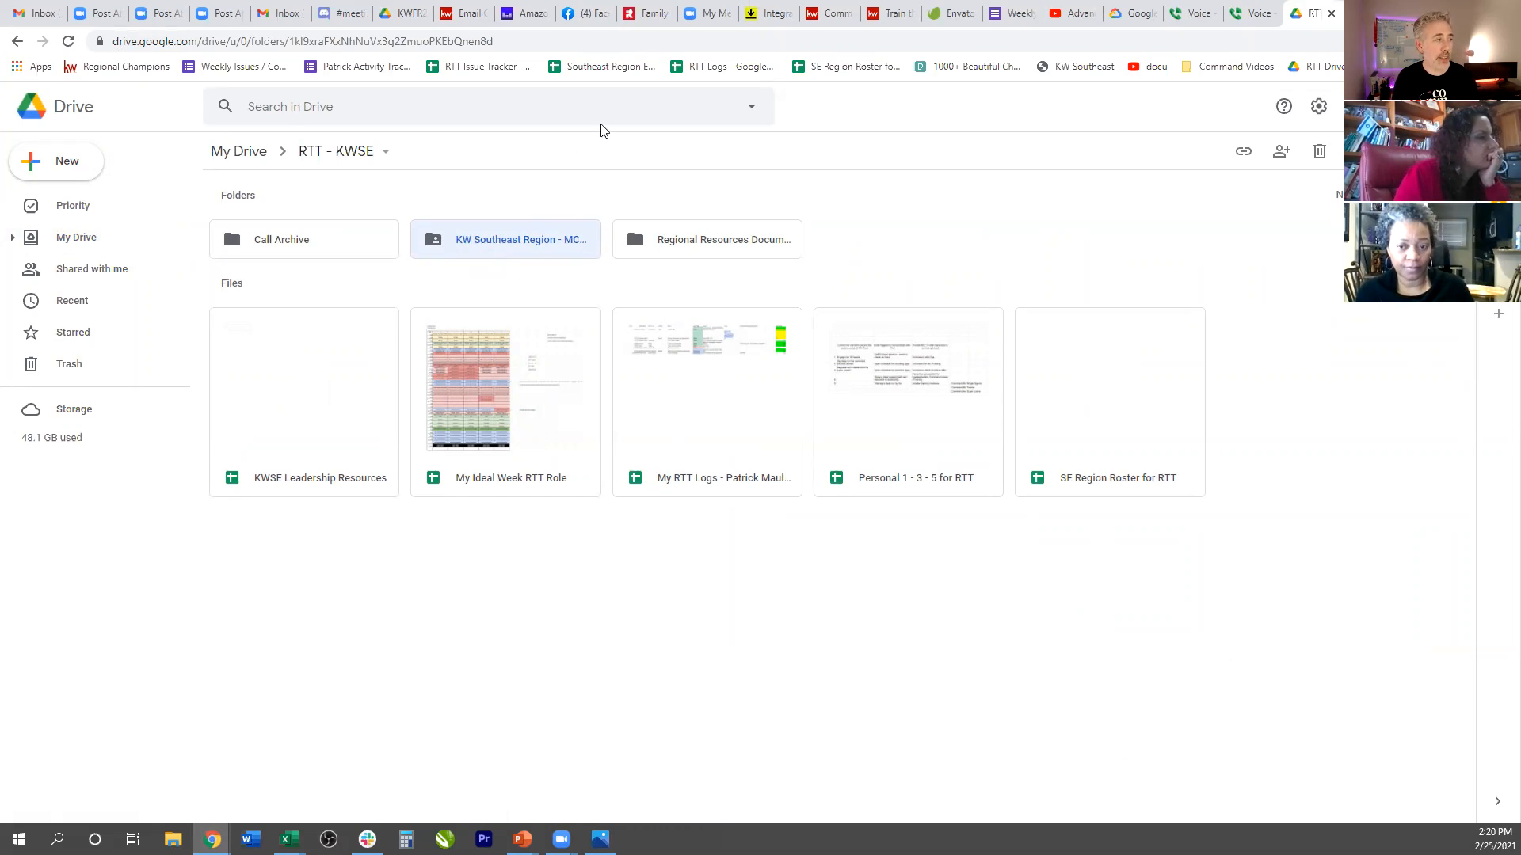
pyautogui.rightClick(530, 231)
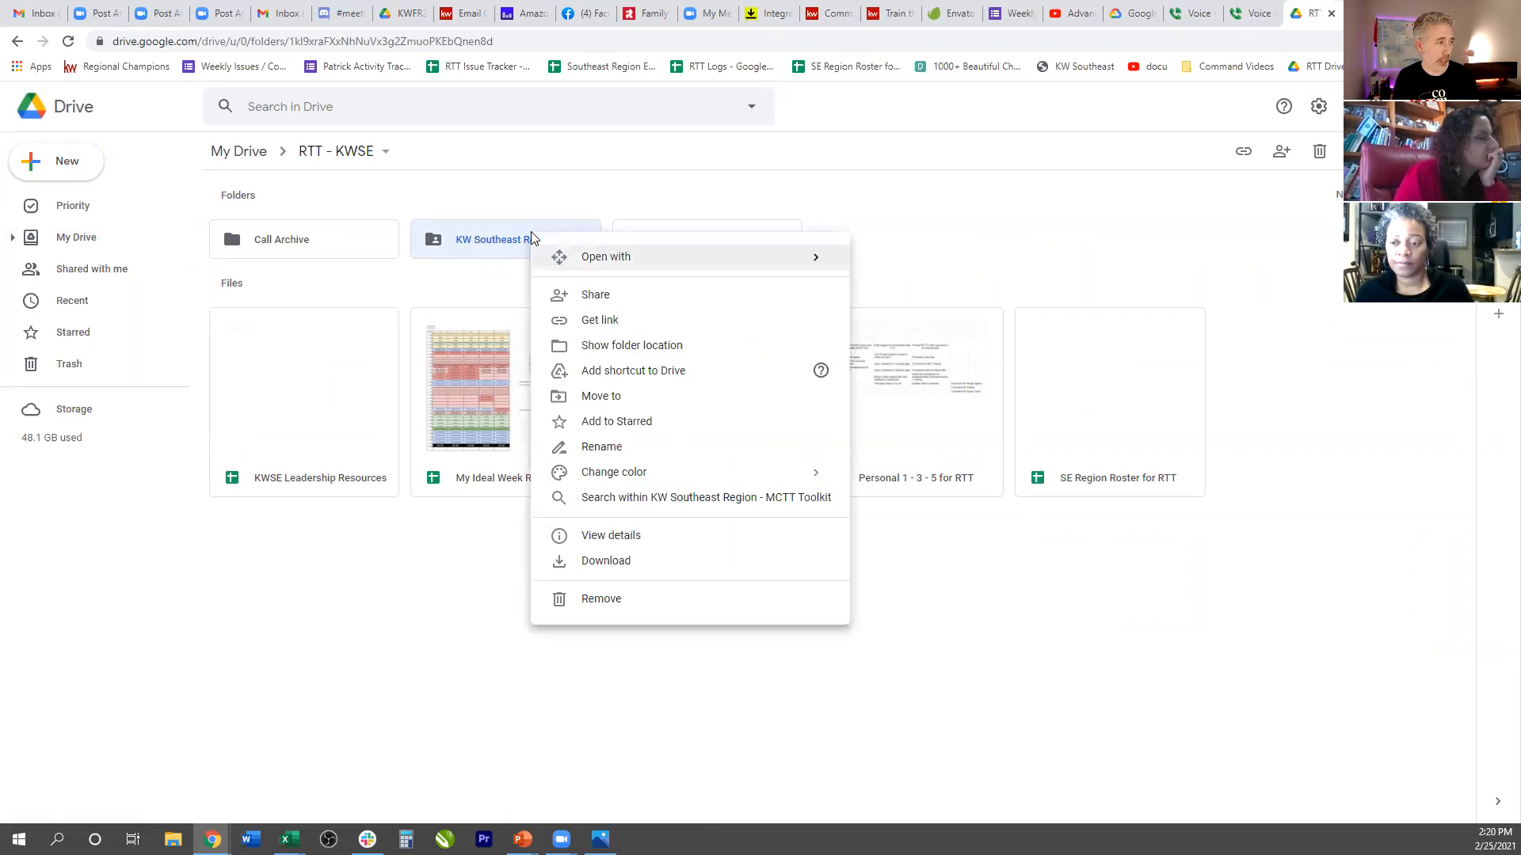
pyautogui.click(625, 293)
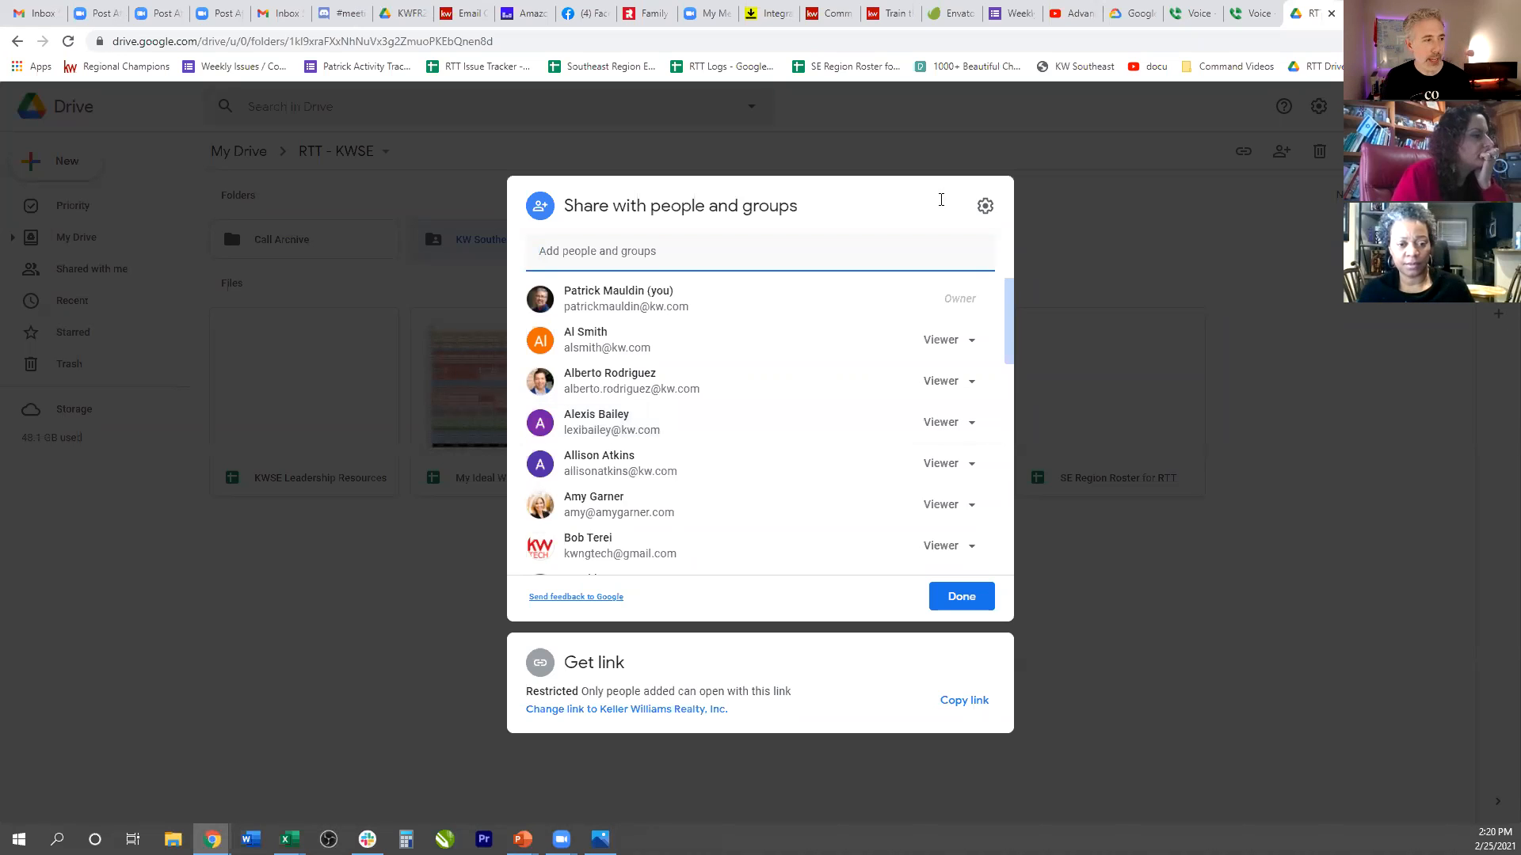
pyautogui.click(982, 711)
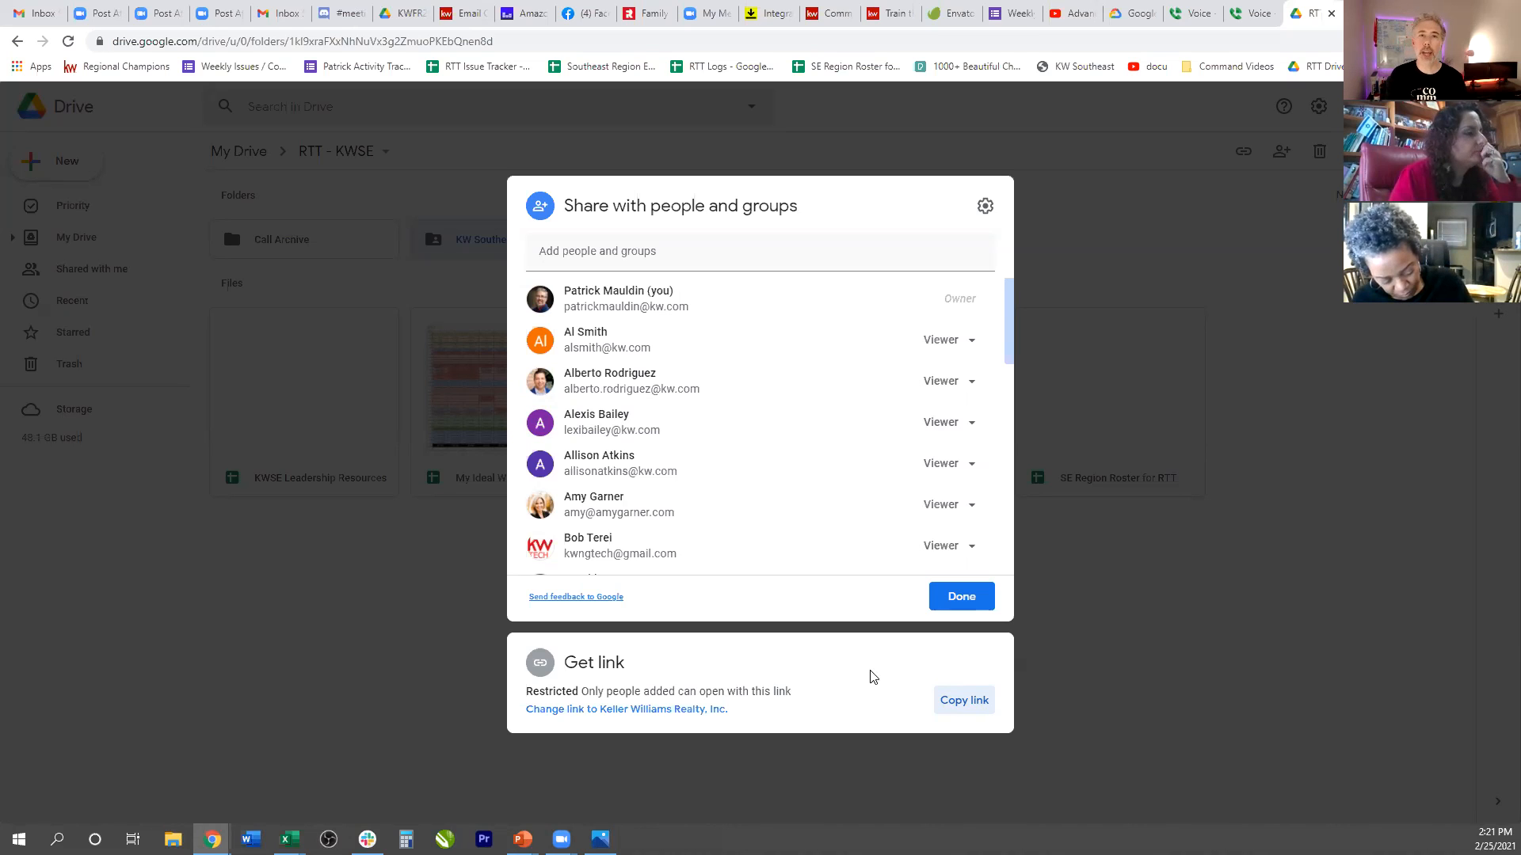
pyautogui.click(1241, 287)
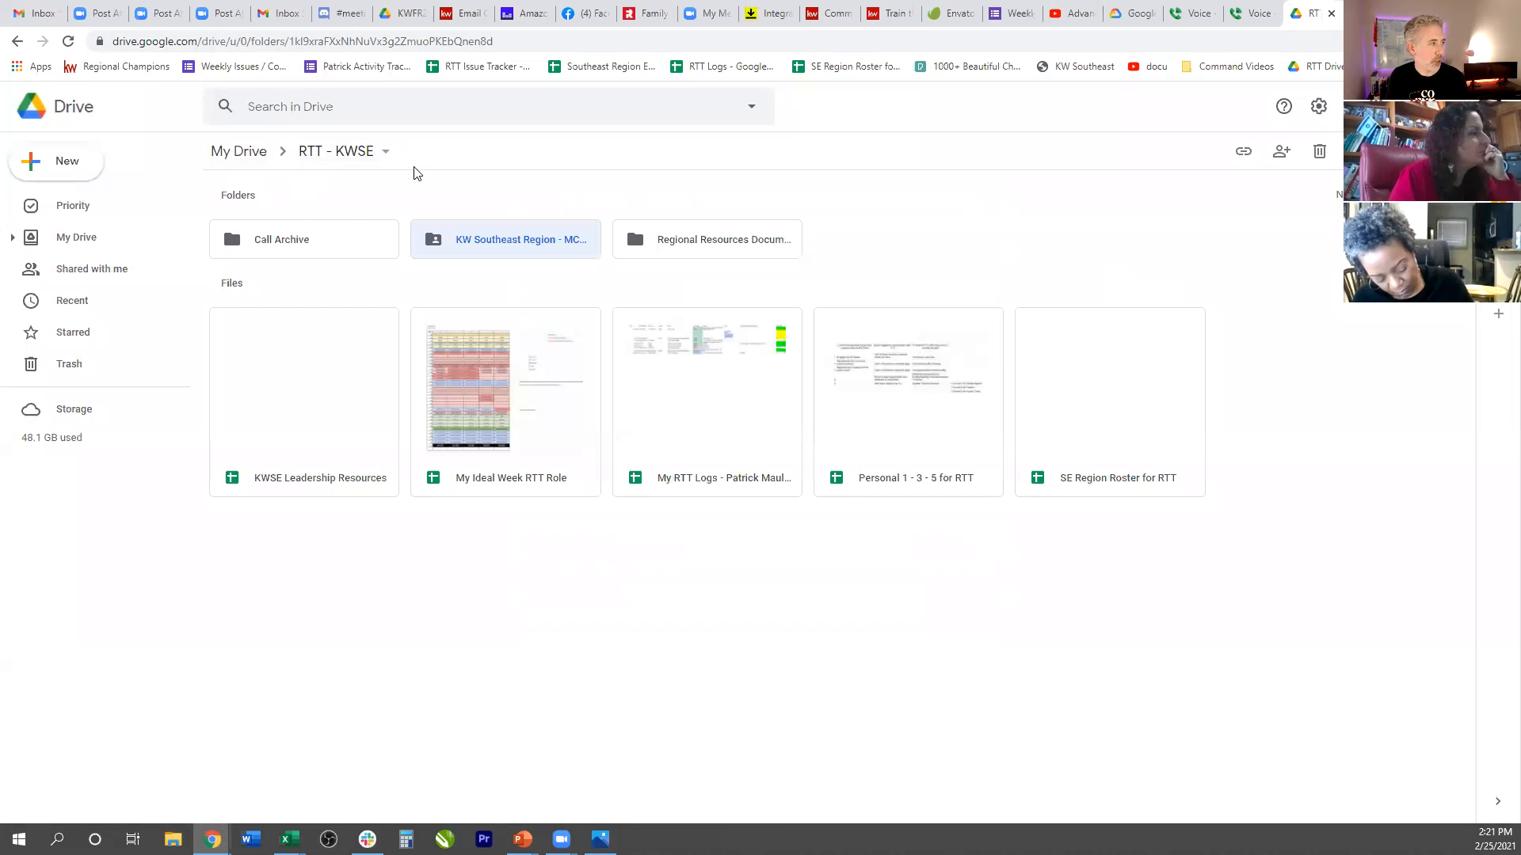
# Create a new folder named "123 Mainstreet" inside the RTT - KWSE folder
pyautogui.click(75, 163)
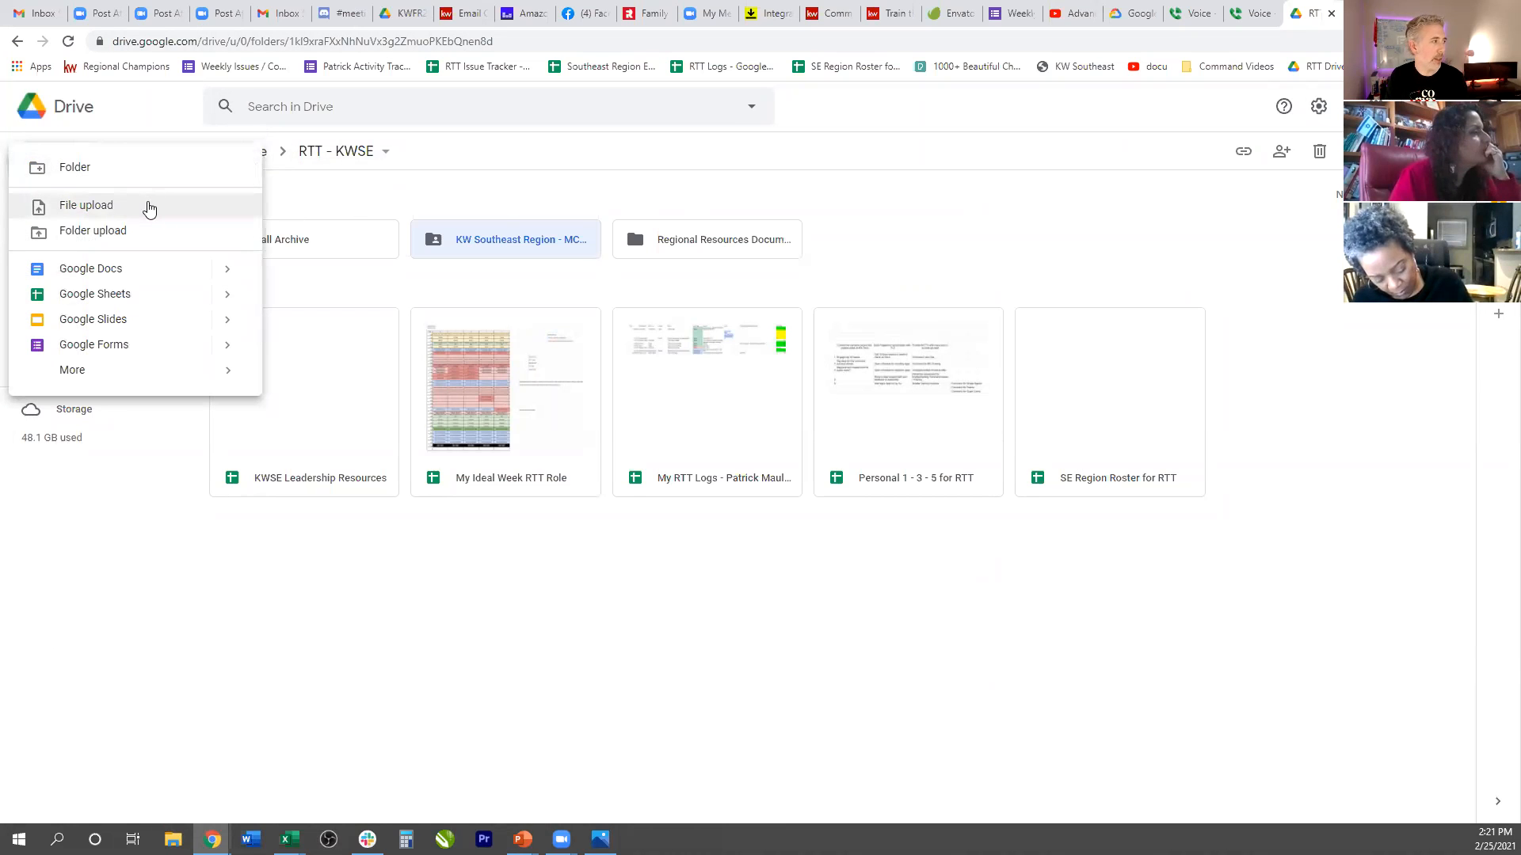
pyautogui.click(133, 168)
pyautogui.write('123 M')
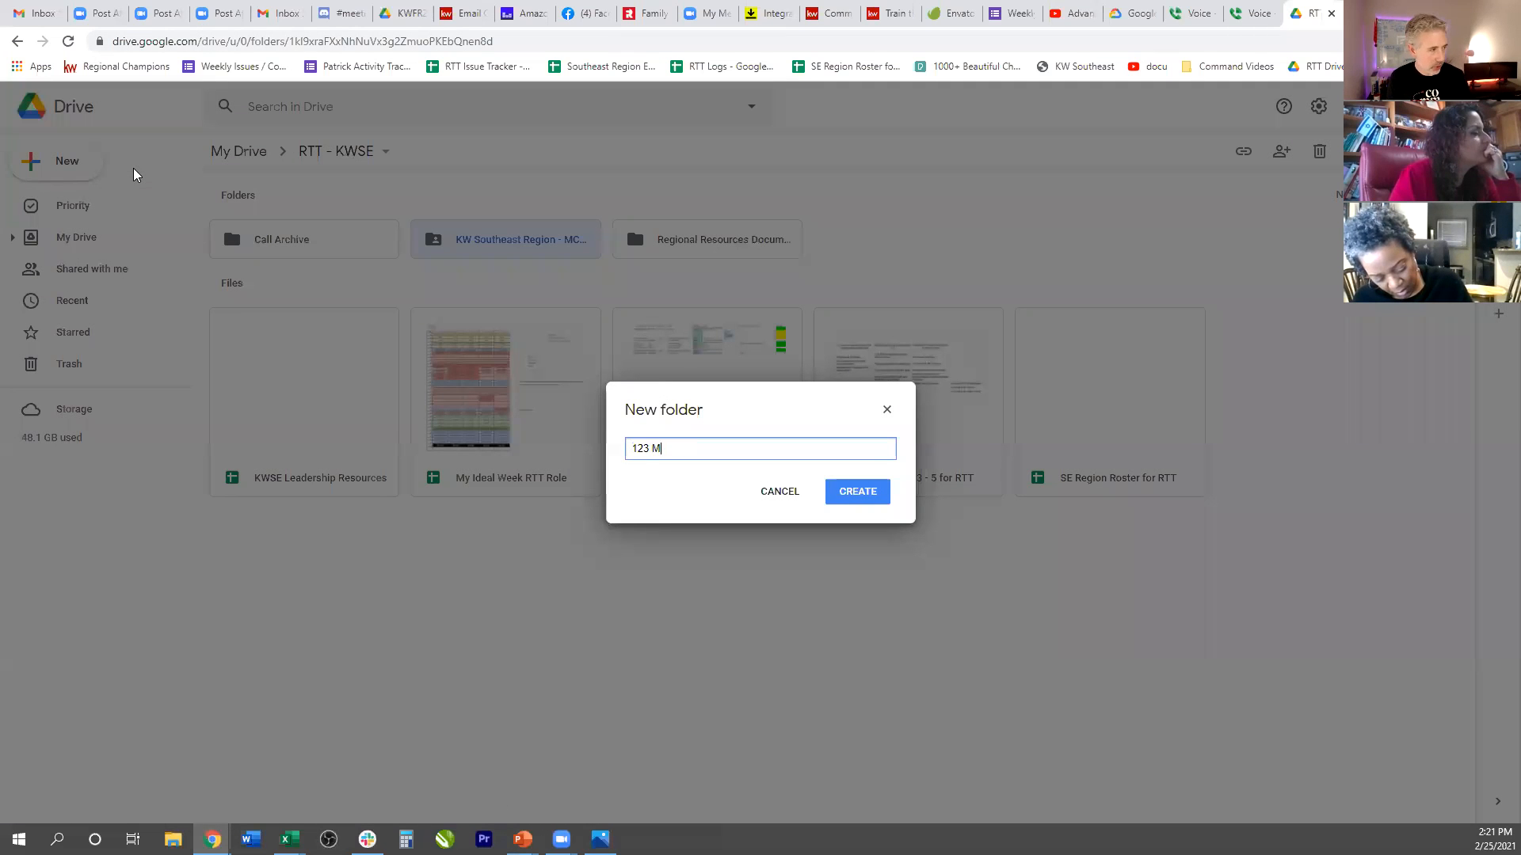
pyautogui.write('ainstreet')
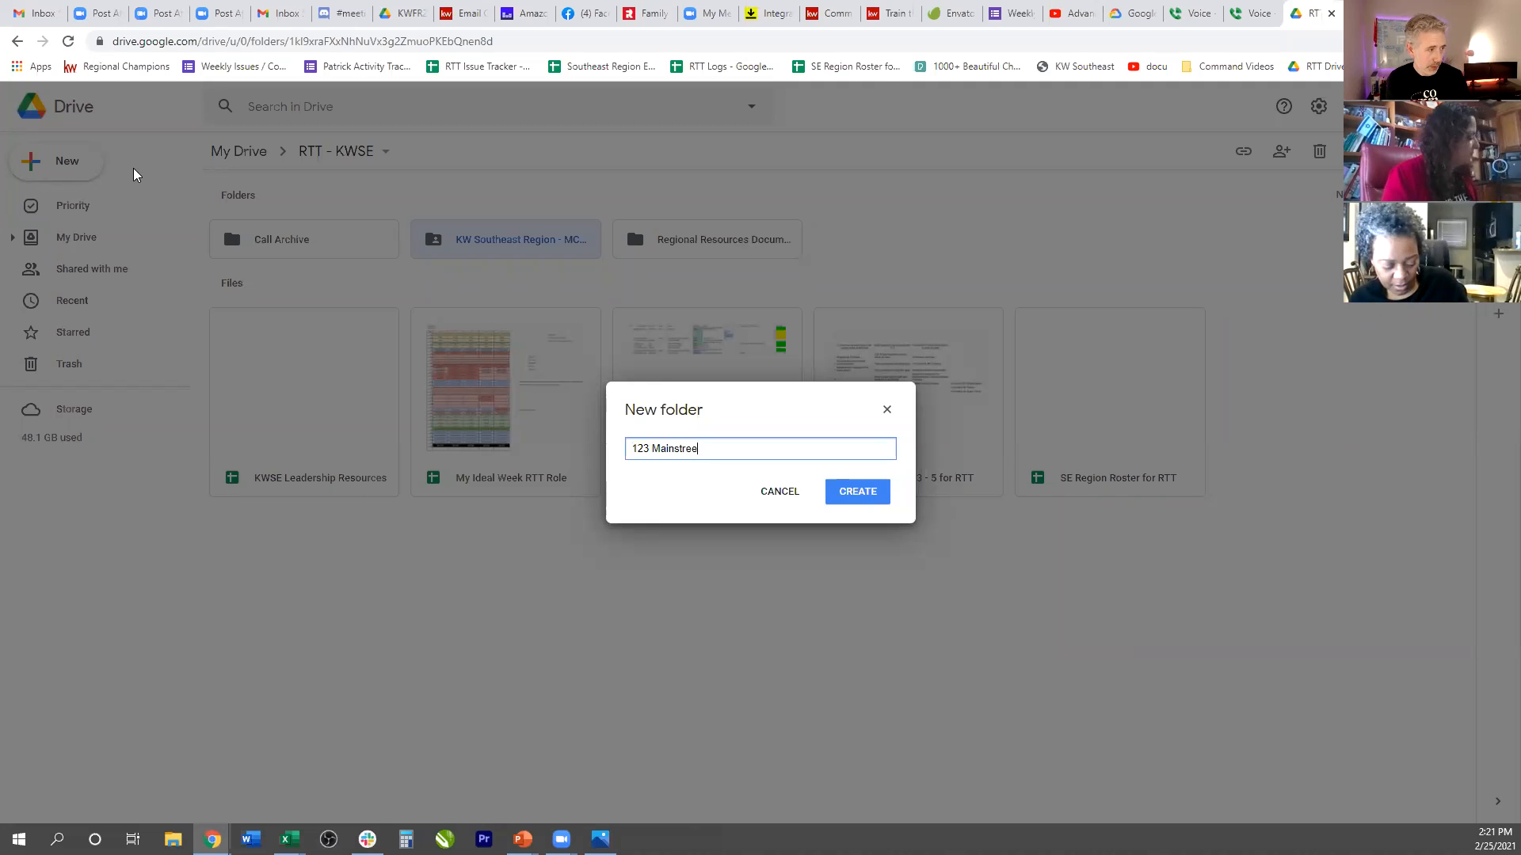
pyautogui.press('Return')
# View the sharing options for the 123 Mainstreet folder and close them without adding anyone
pyautogui.rightClick(356, 248)
pyautogui.click(405, 308)
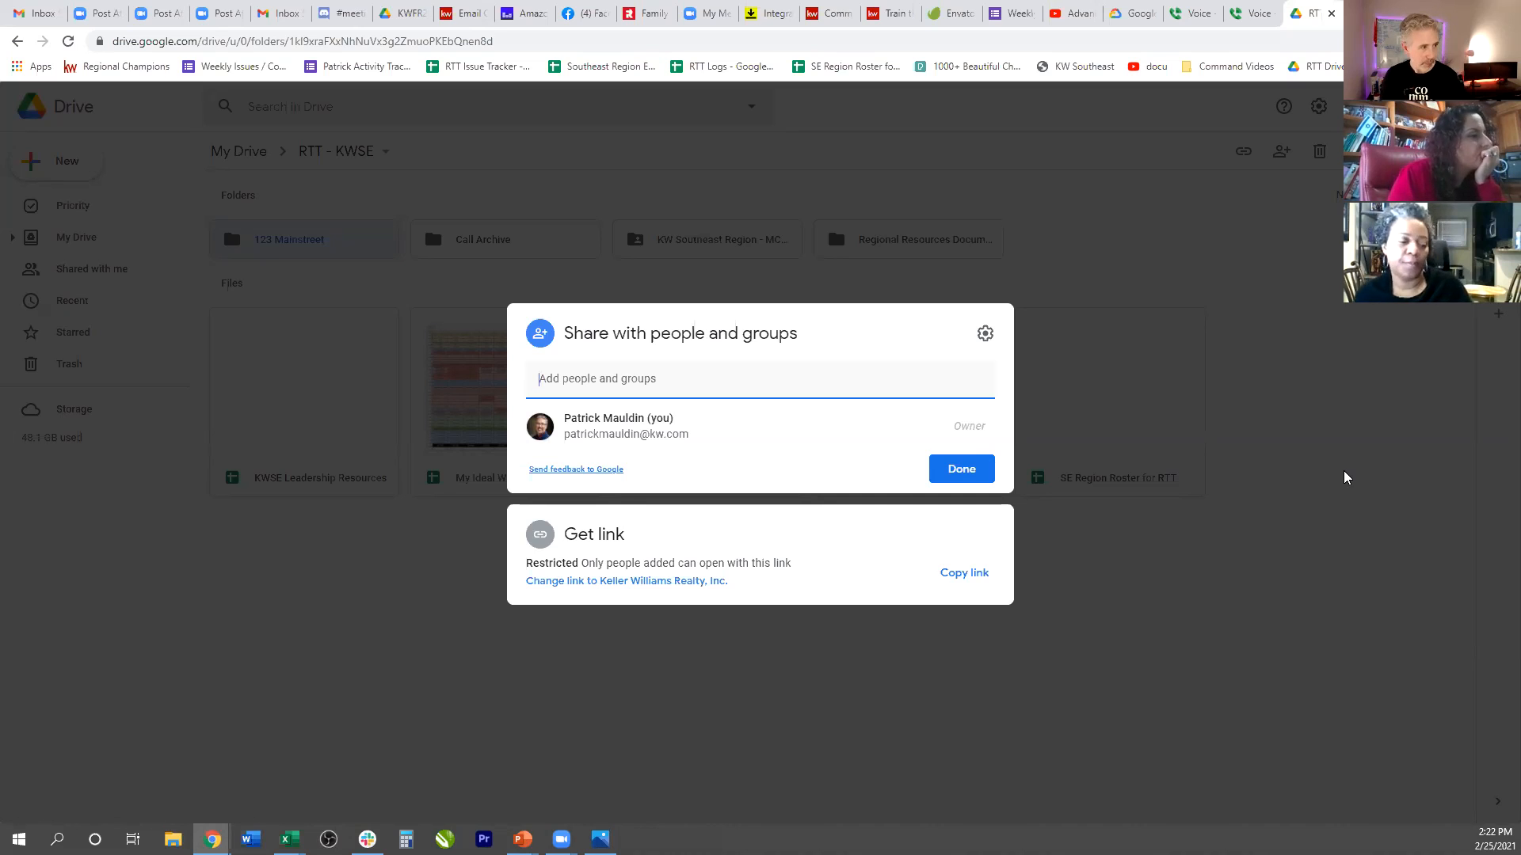
pyautogui.click(1255, 496)
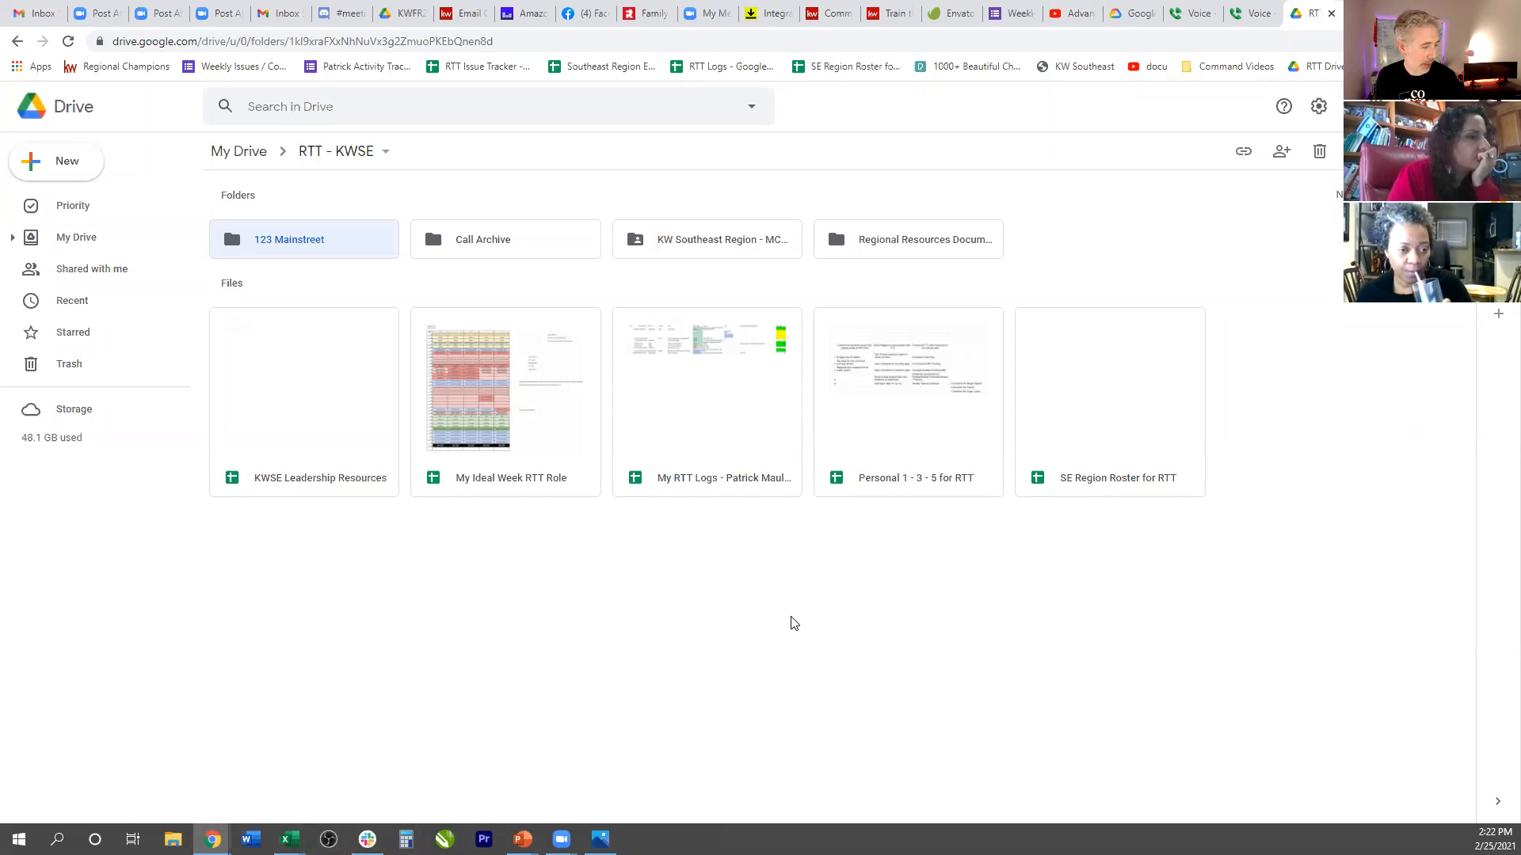
# Switch to the PowerPoint slideshow and advance from the Objective slide to the "Rate this workshop" slide
pyautogui.hotkey('alt', 'Tab')
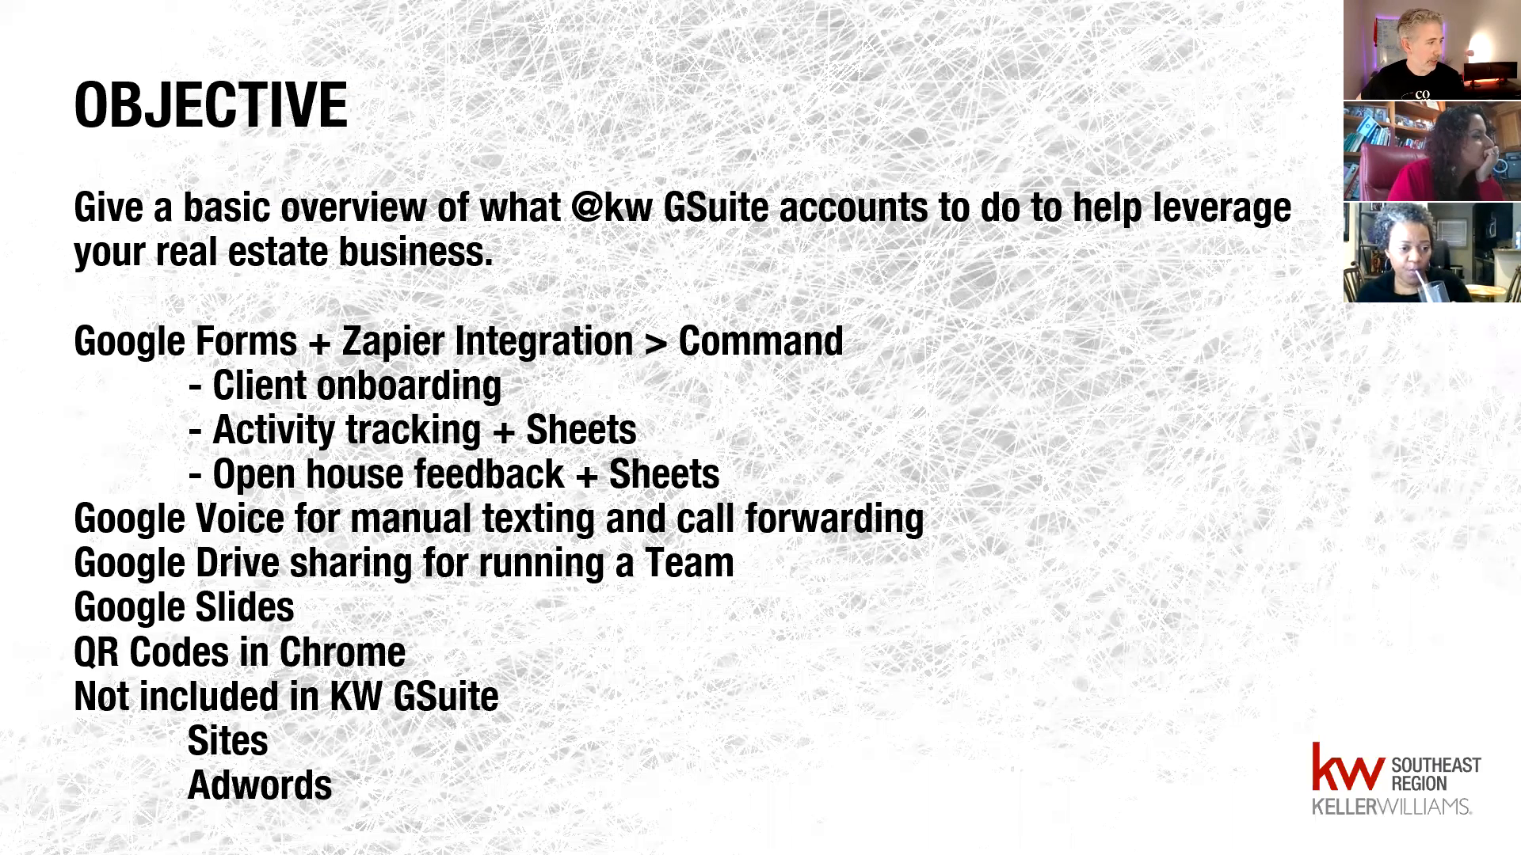
pyautogui.press('Right')
pyautogui.press('Right')
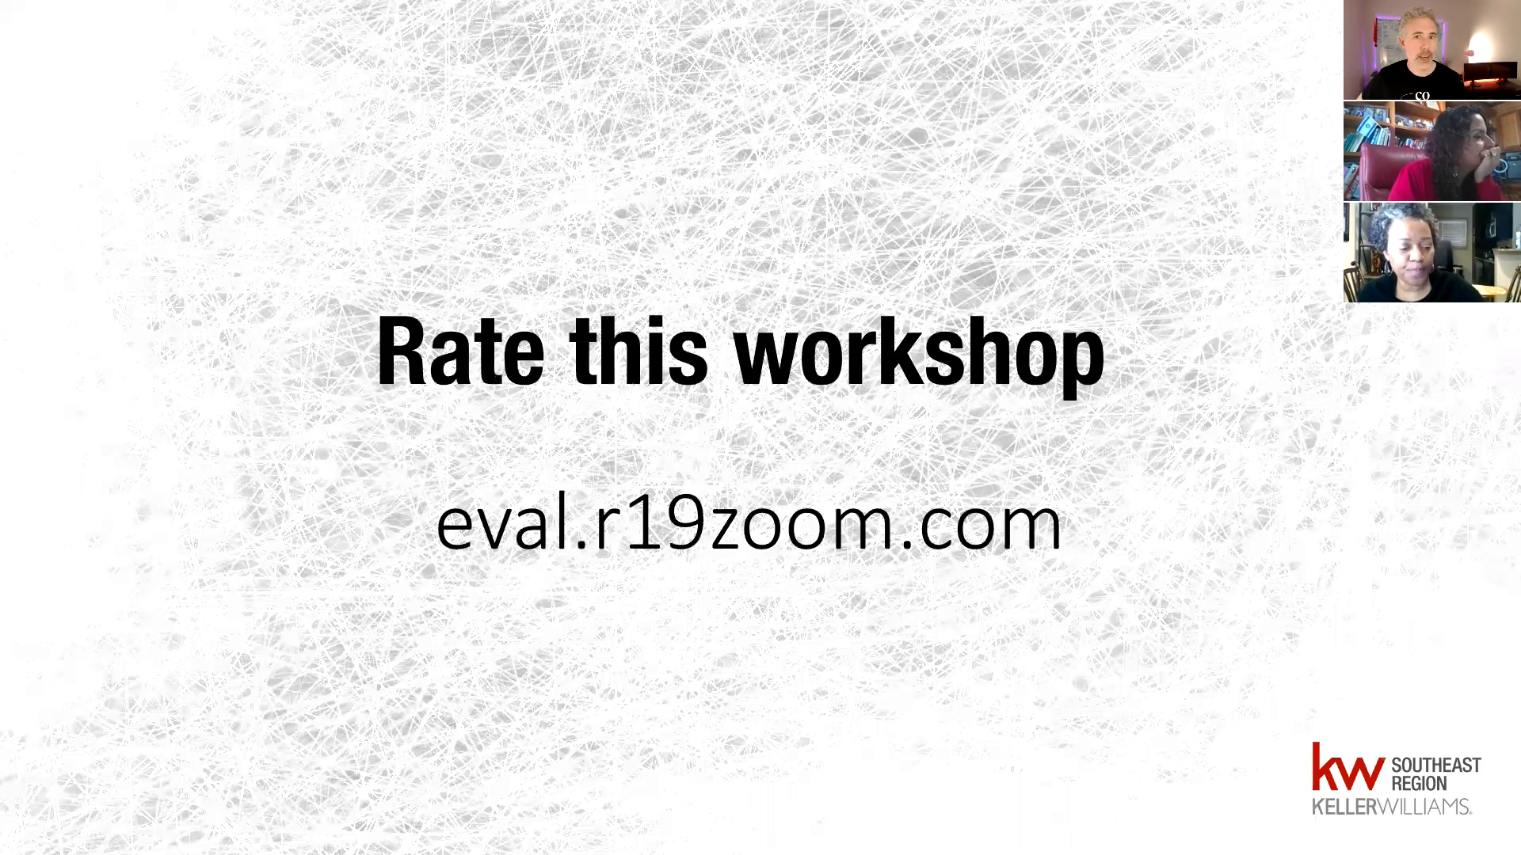